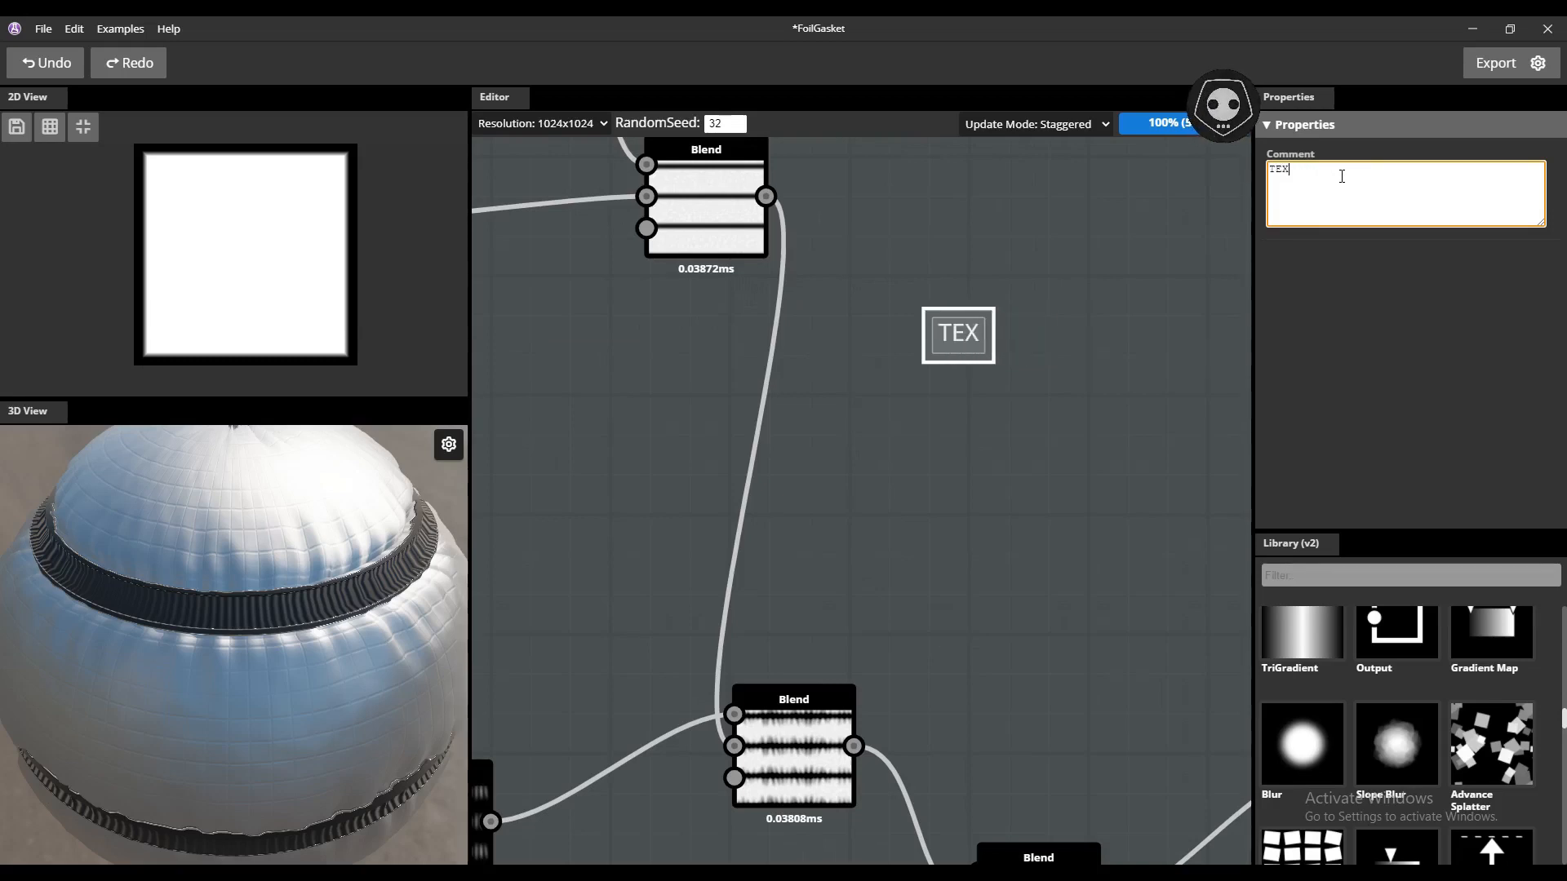
- Write the comment text "TEXTURELAB free" with "like substance designer" on the second line
type("TEXTUREL")
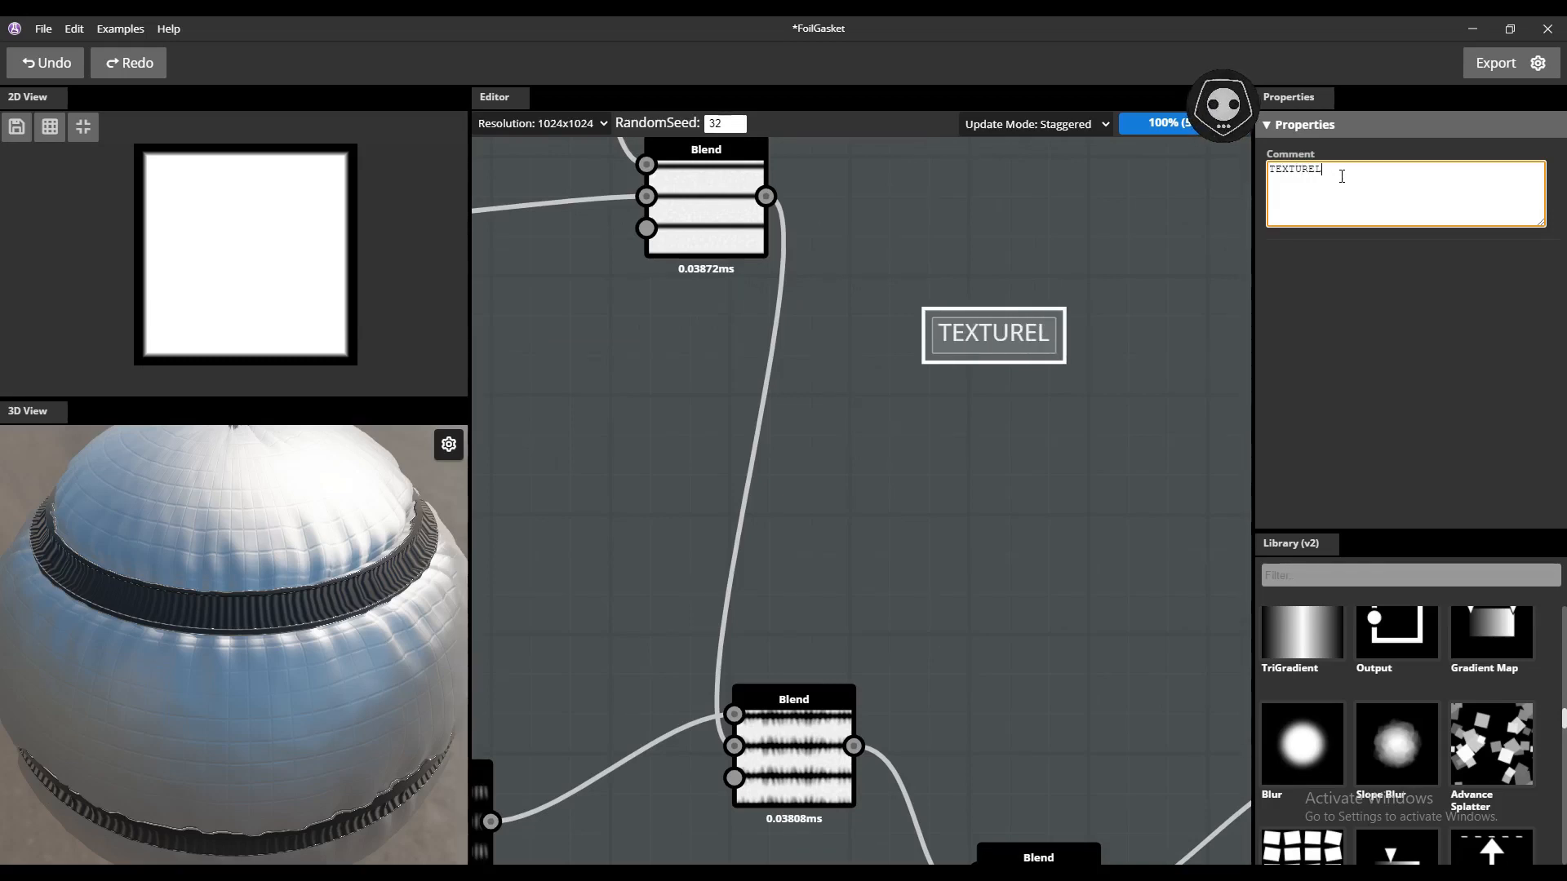
type("AB")
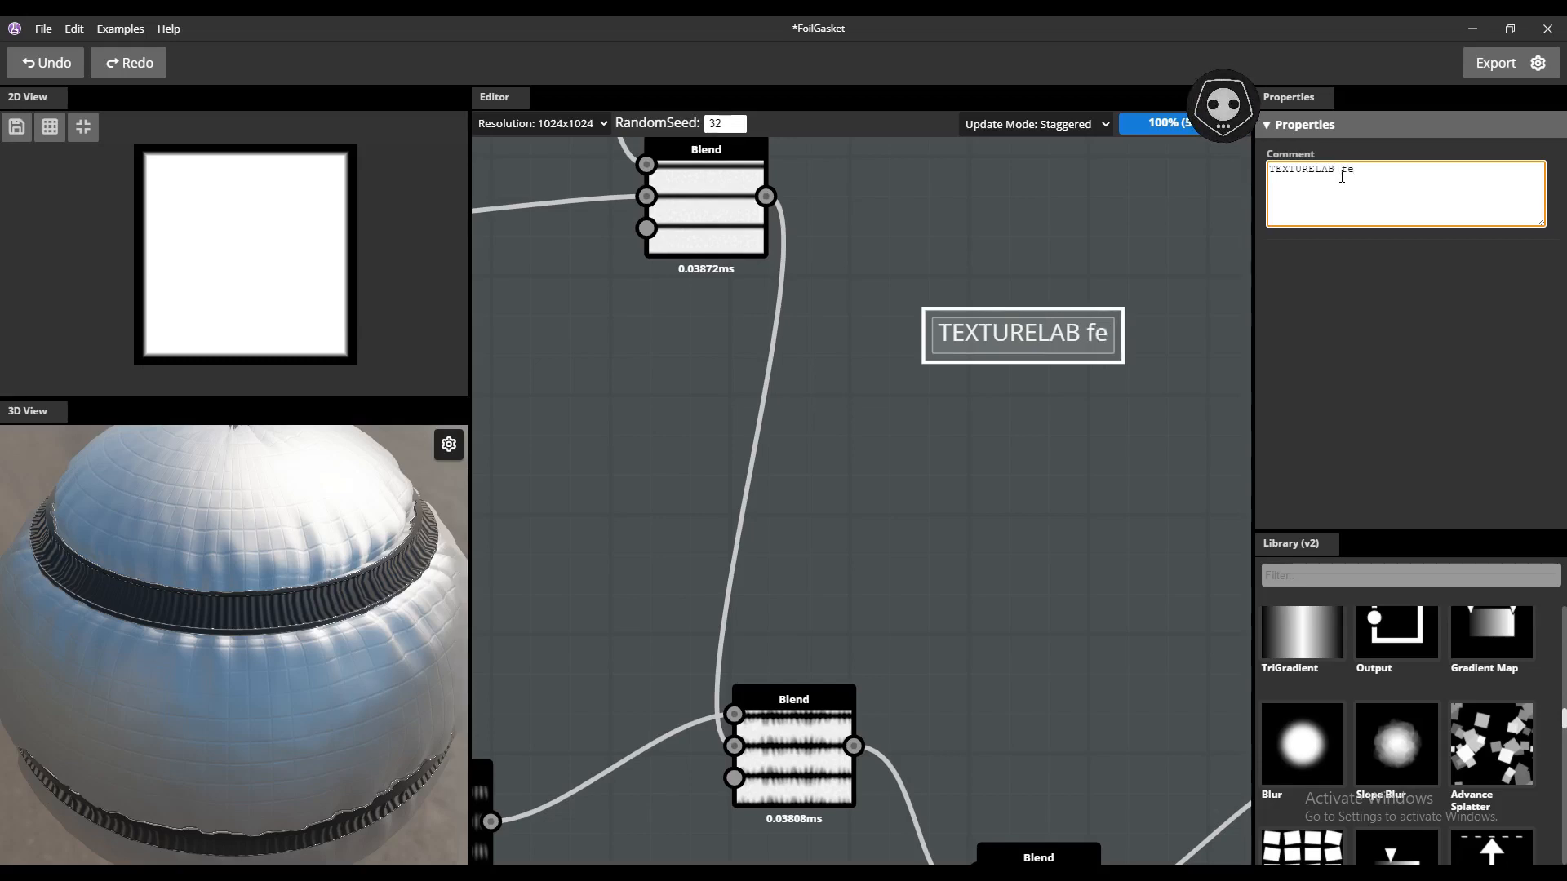
type(" free")
key("Return")
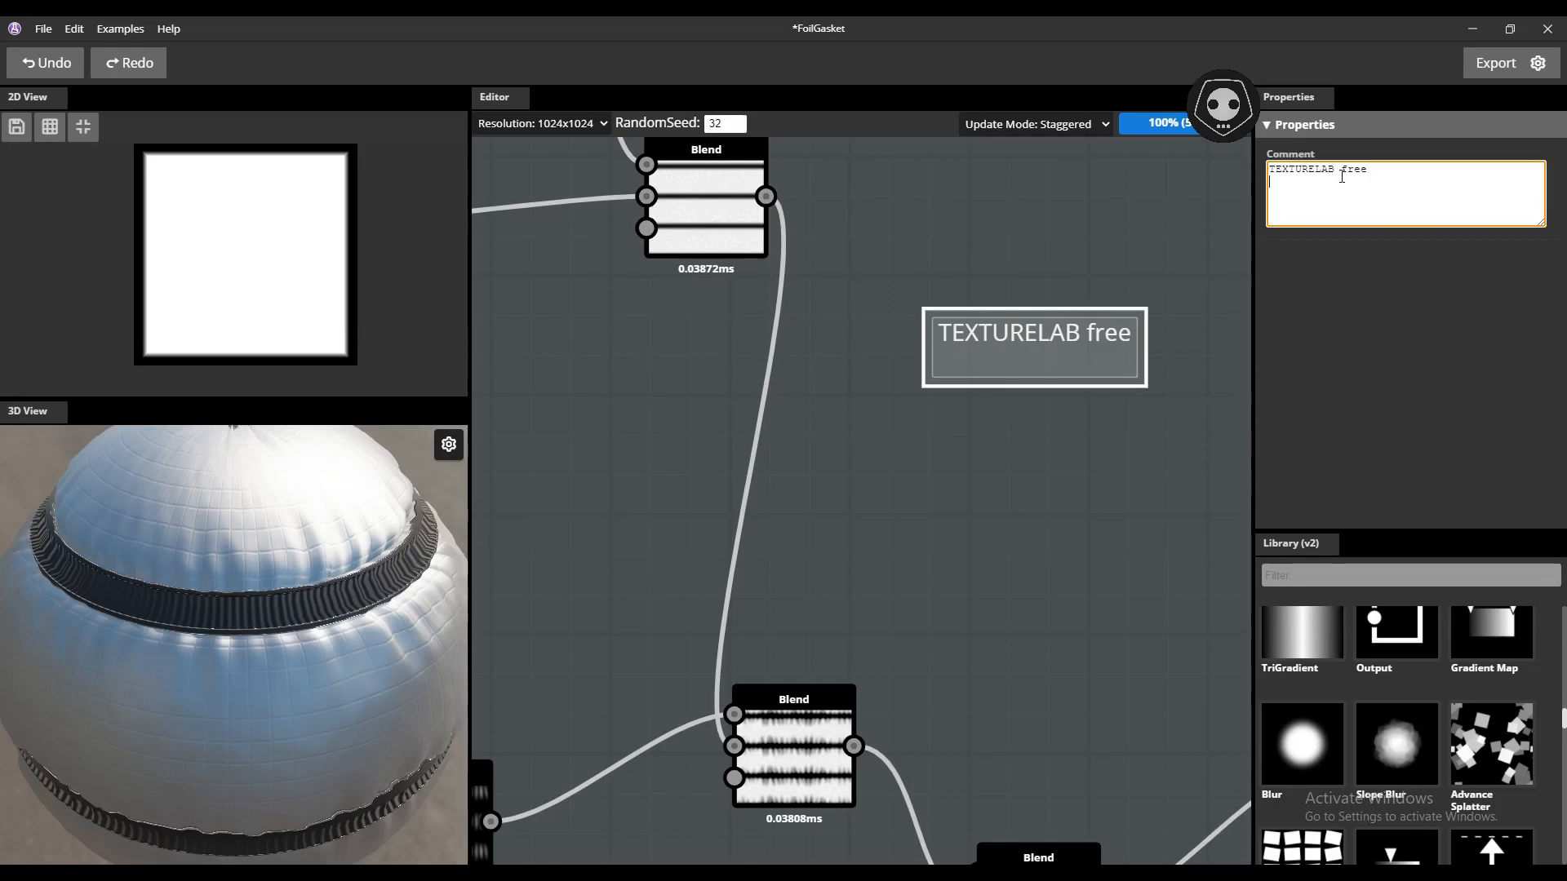
type("like substance des")
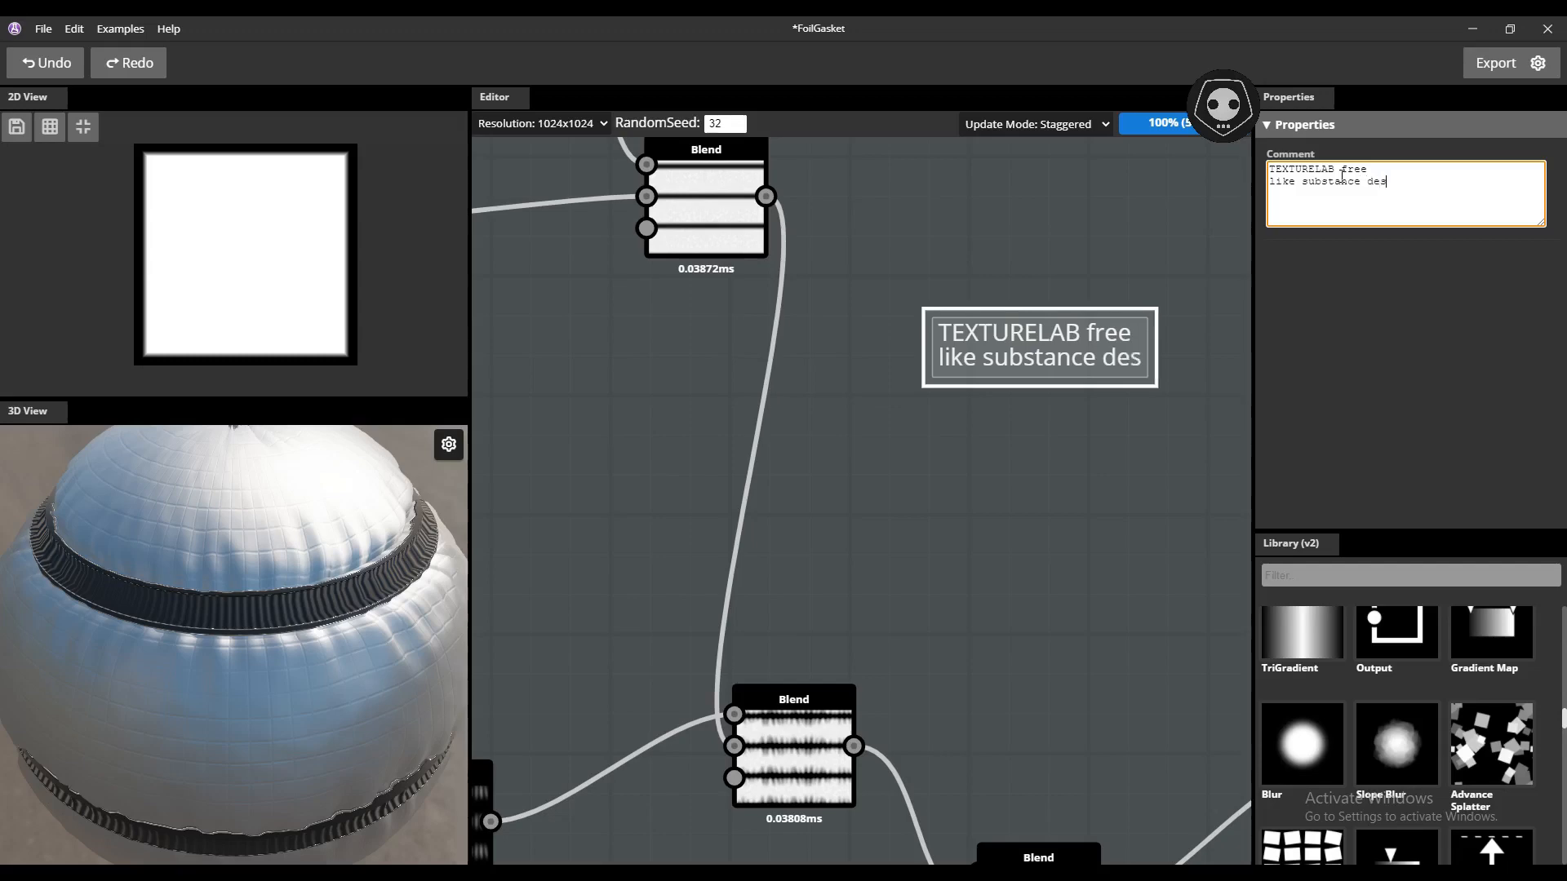
type("igner")
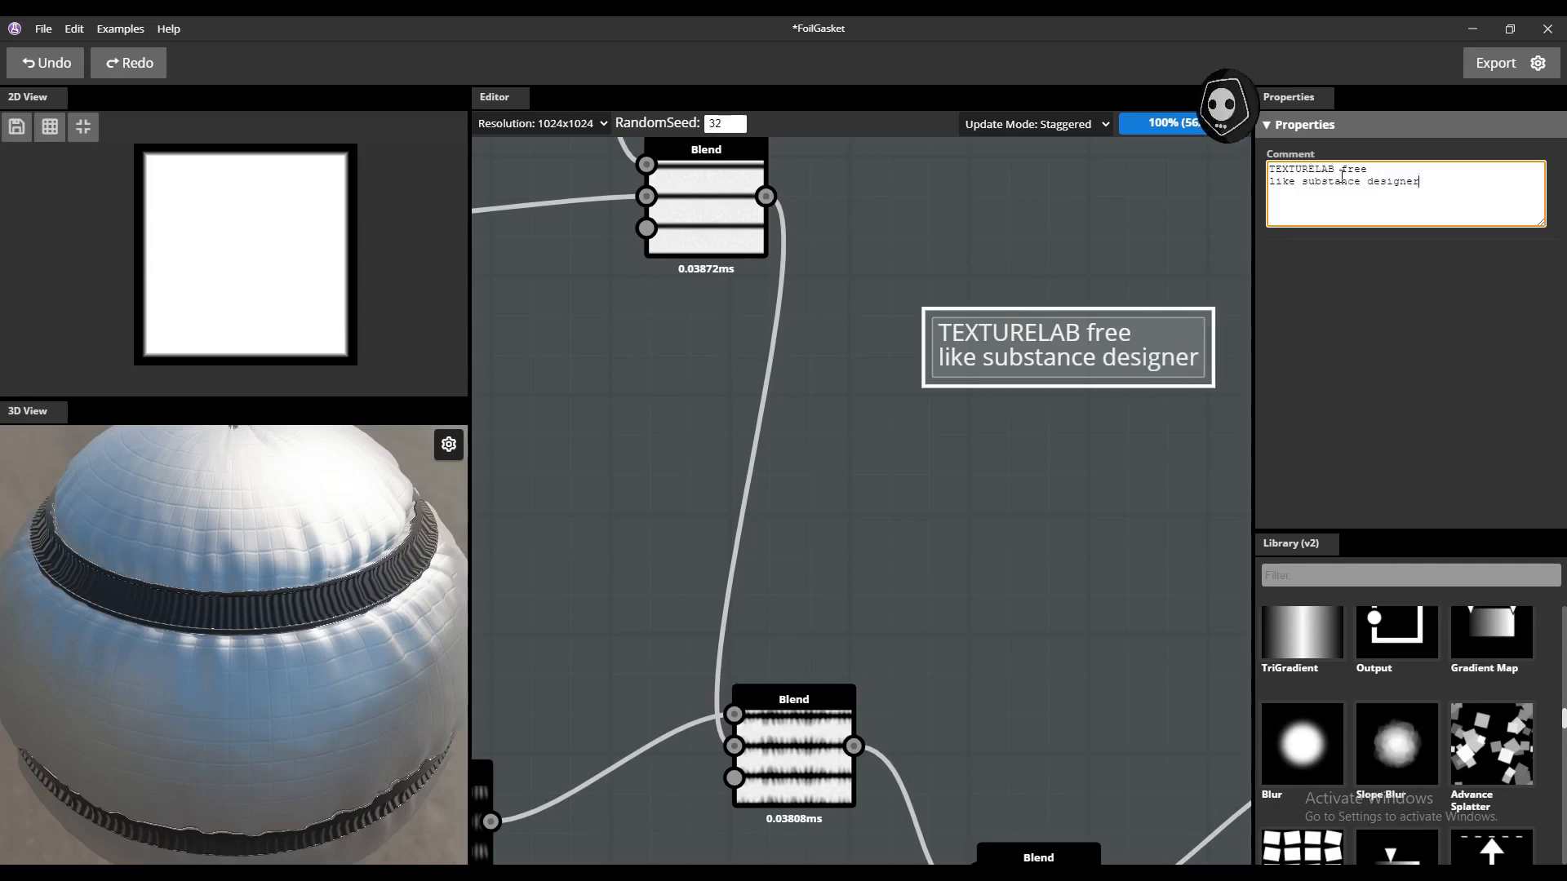
scroll(893, 413, "down", 6)
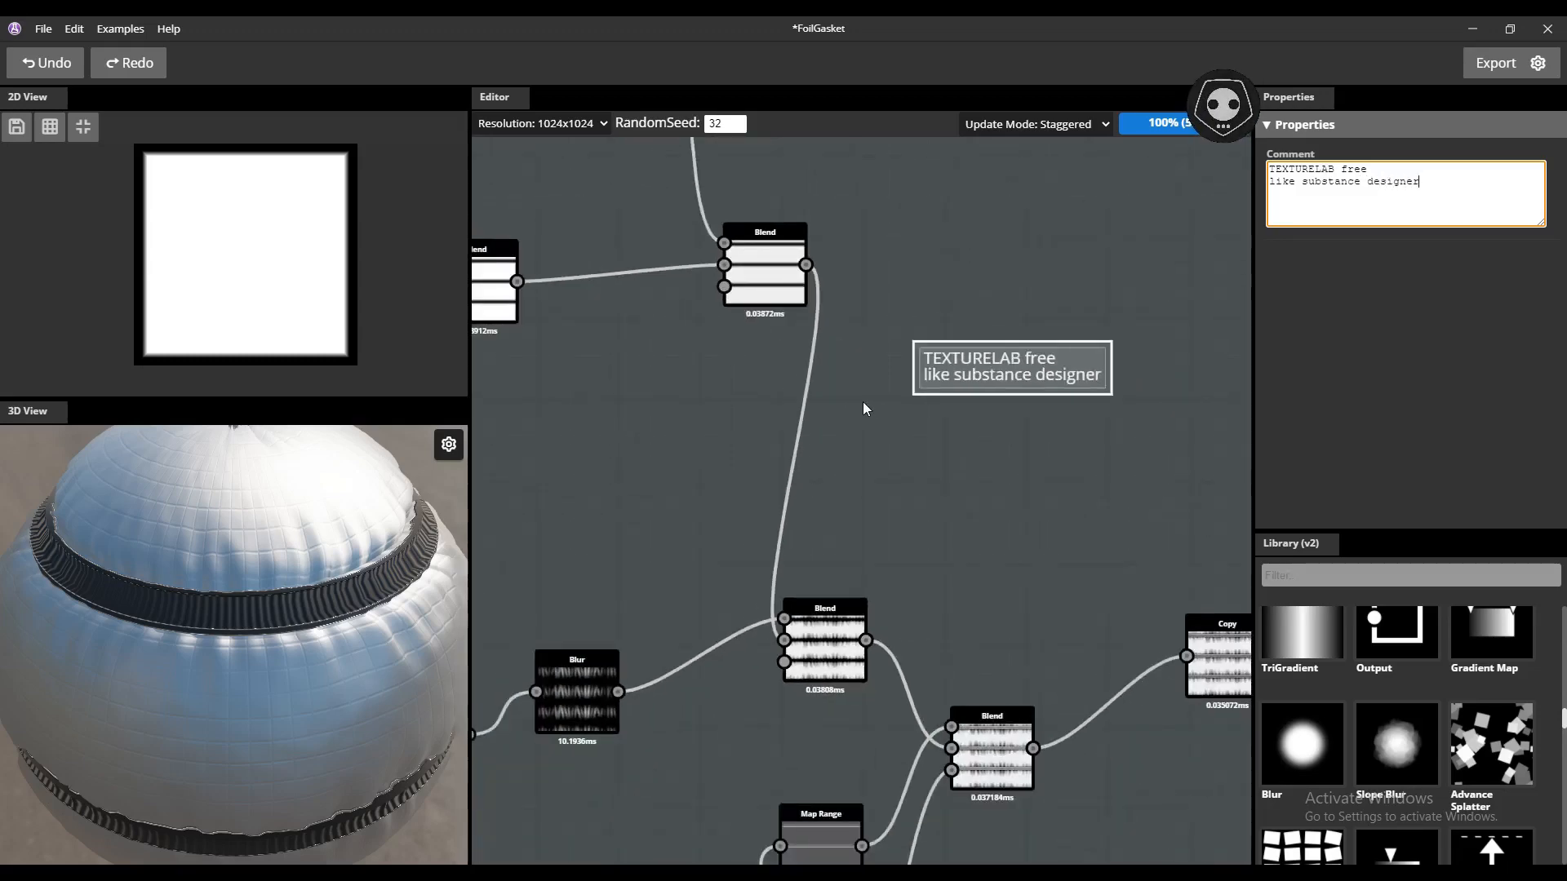
scroll(859, 400, "up", 6)
- Check the application's version and developer information, and close the message
left_click(171, 29)
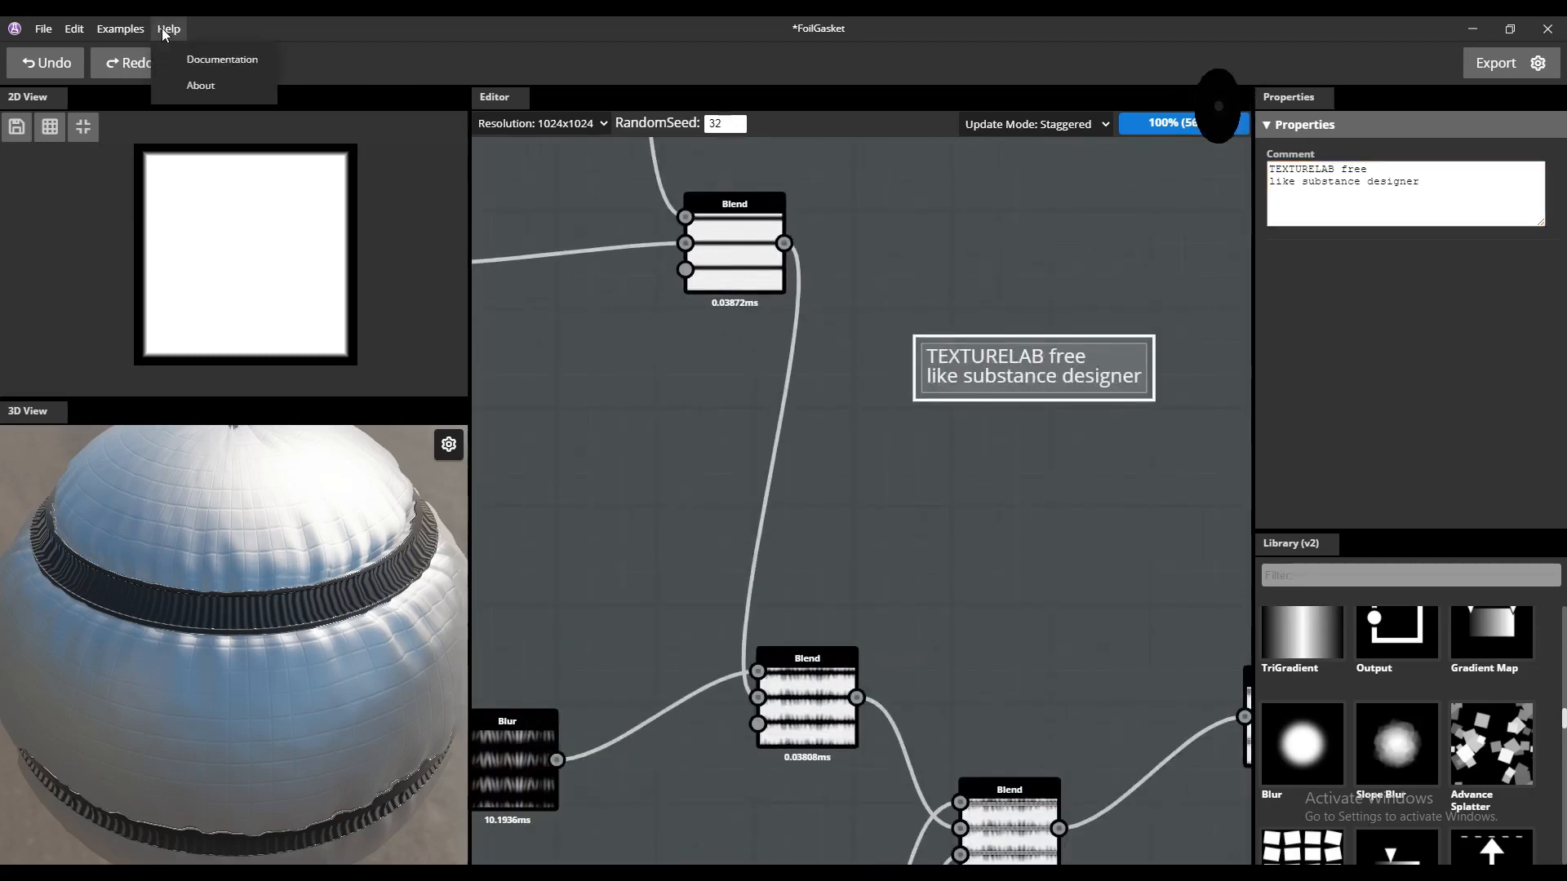
left_click(201, 87)
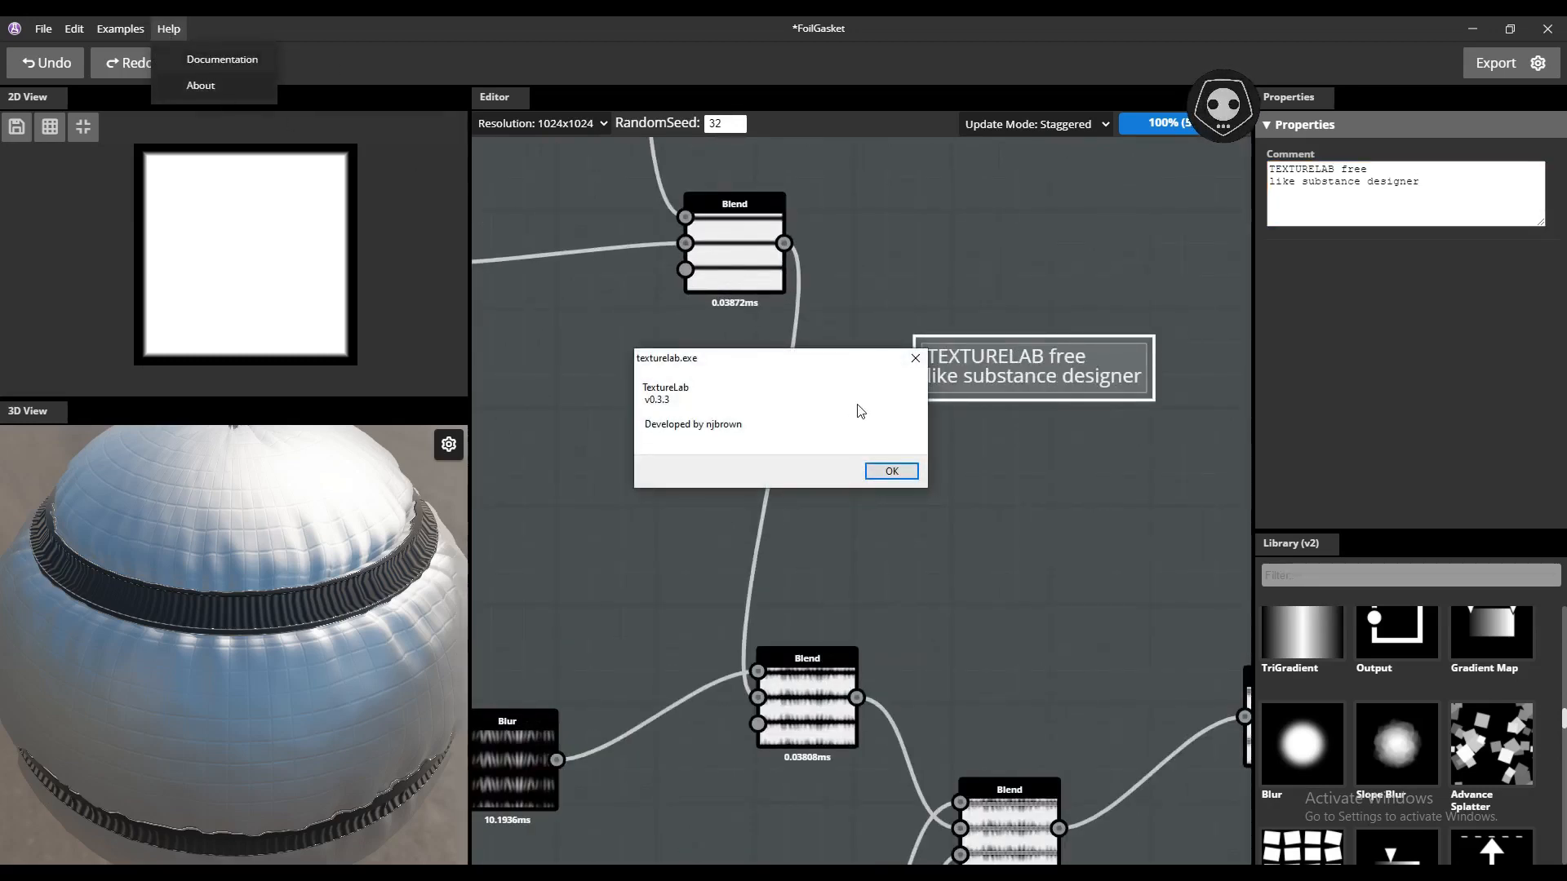
left_click(915, 358)
scroll(671, 415, "down", 4)
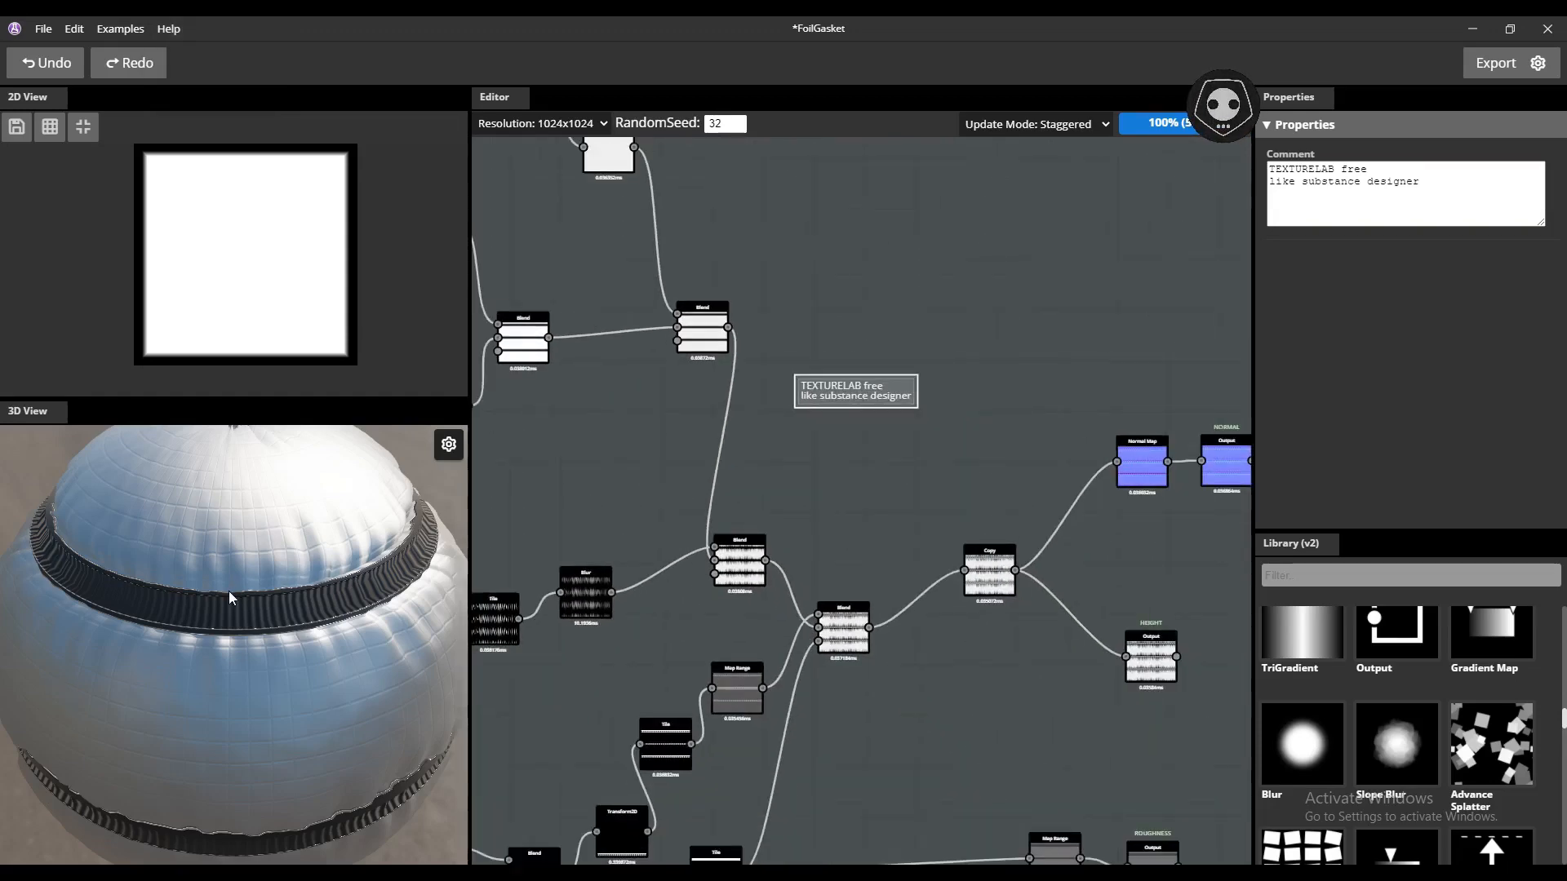
- Try 2x texture tiling on the sphere in the 3D preview and return it to 1x
left_click_drag(227, 591, 395, 554)
scroll(228, 555, "down", 5)
scroll(243, 627, "up", 1)
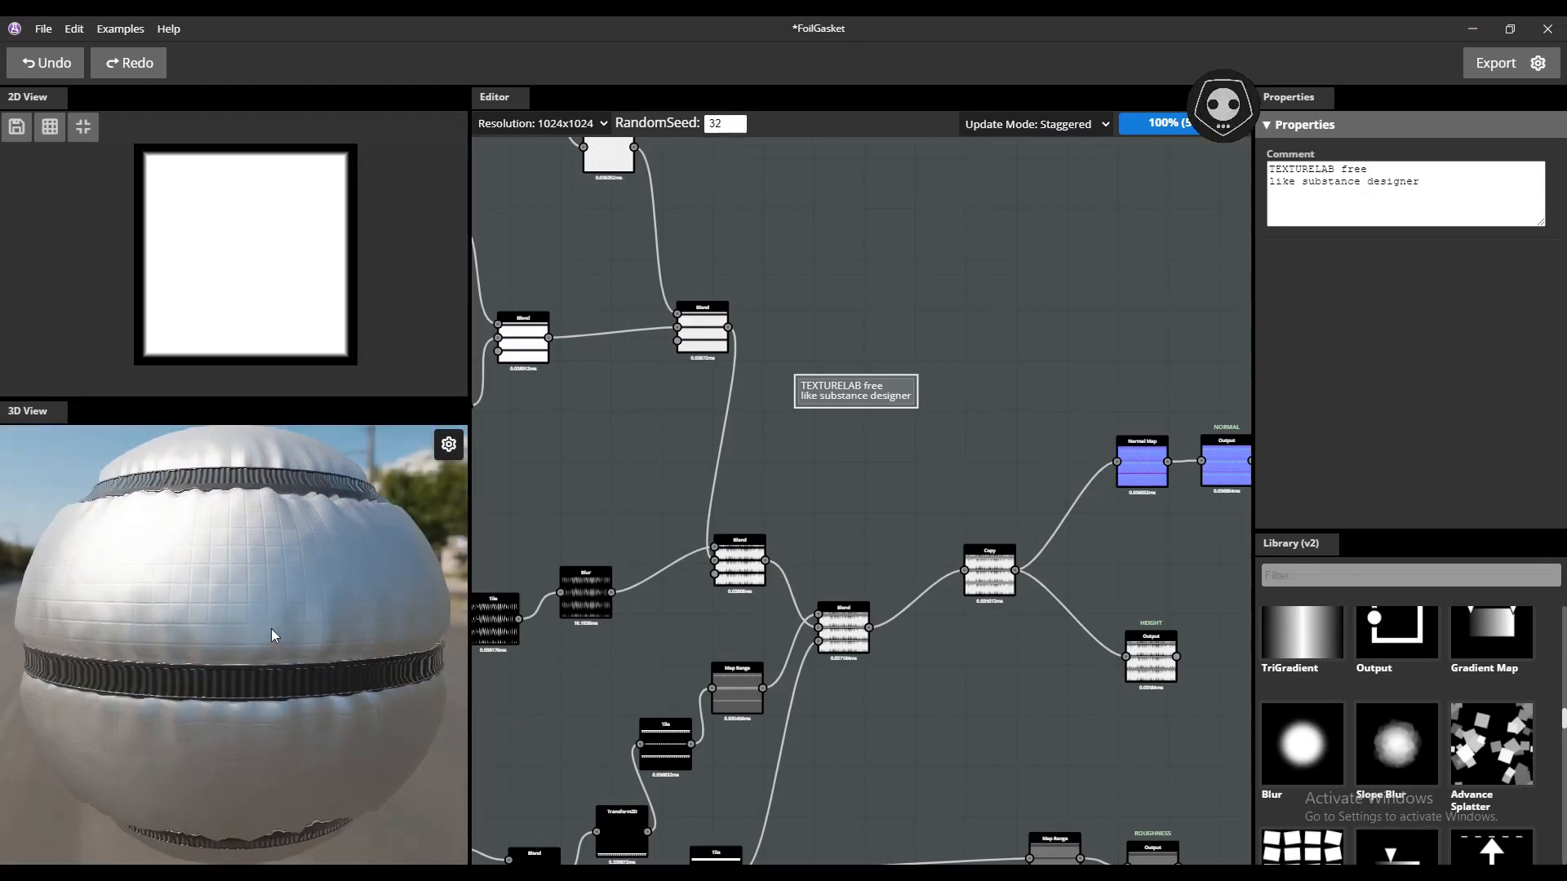
left_click(448, 444)
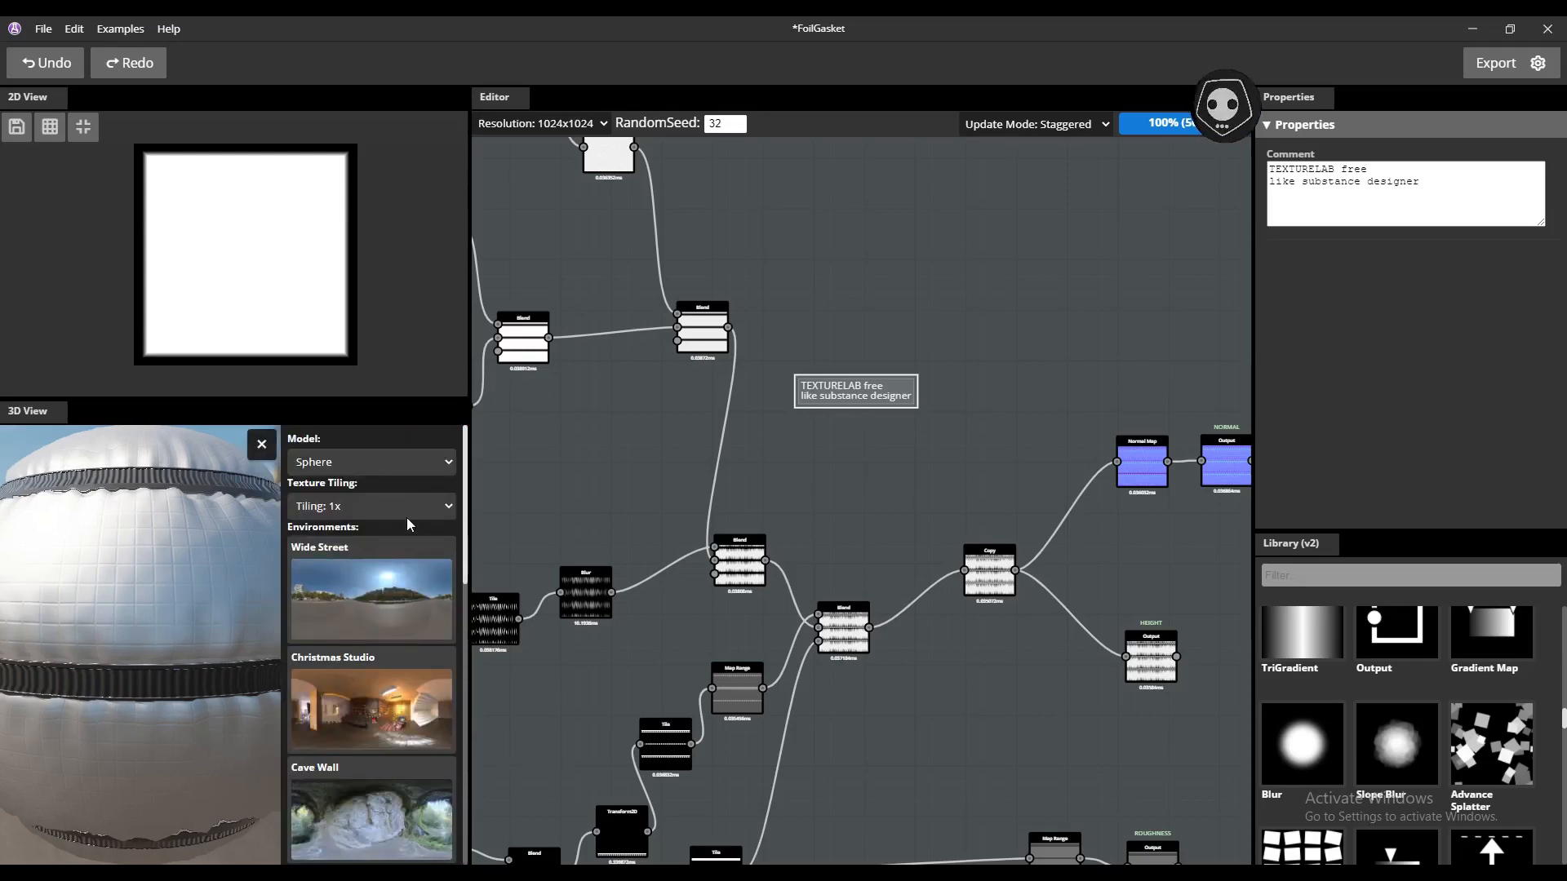
left_click(446, 506)
left_click(331, 548)
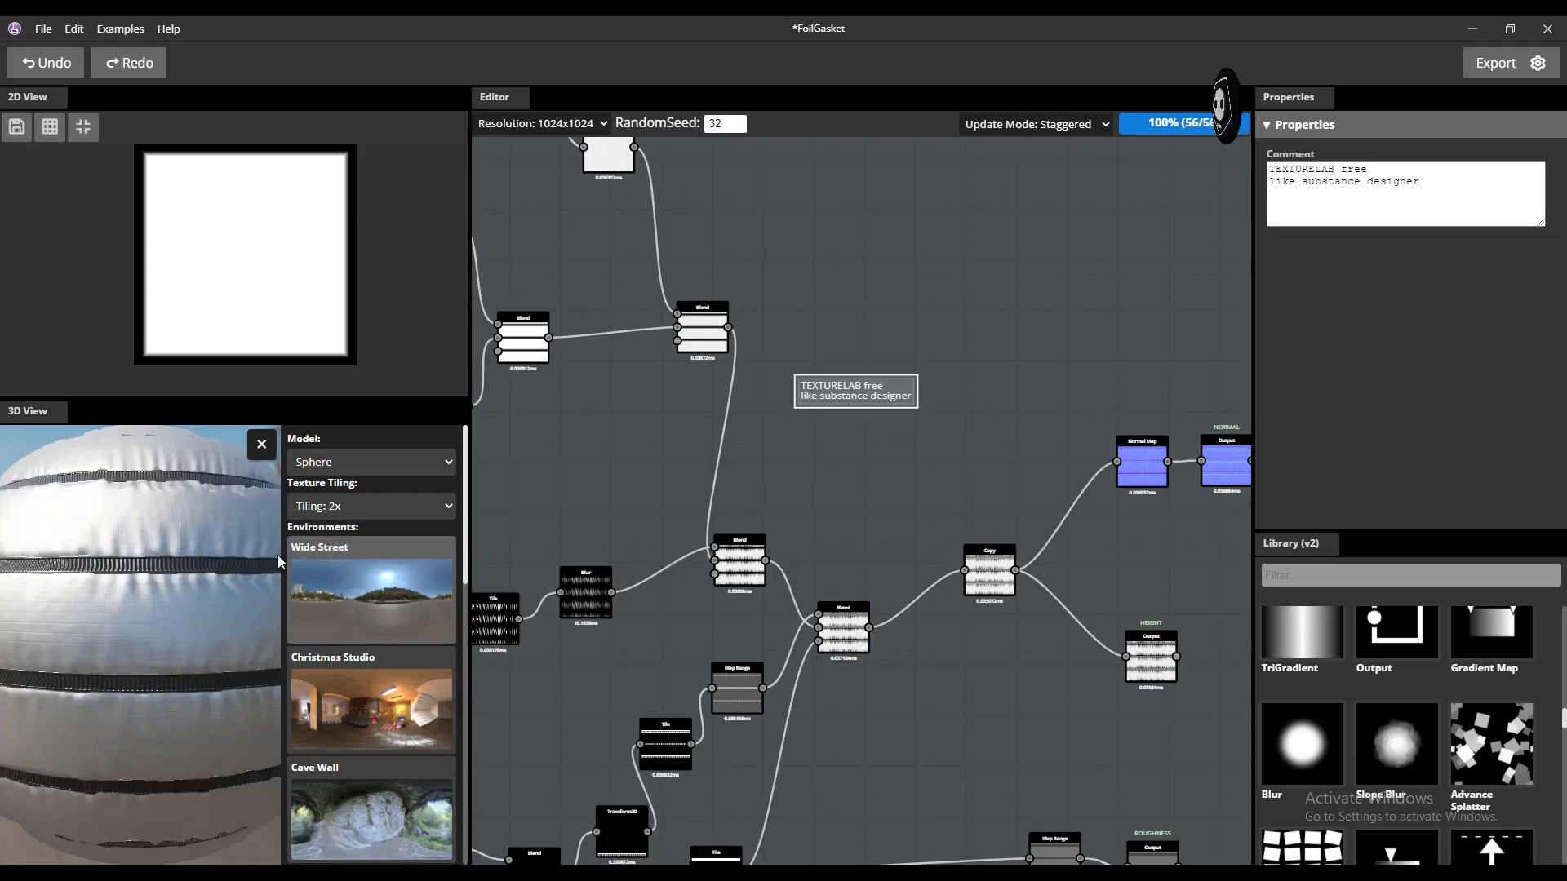
left_click(449, 506)
left_click(330, 525)
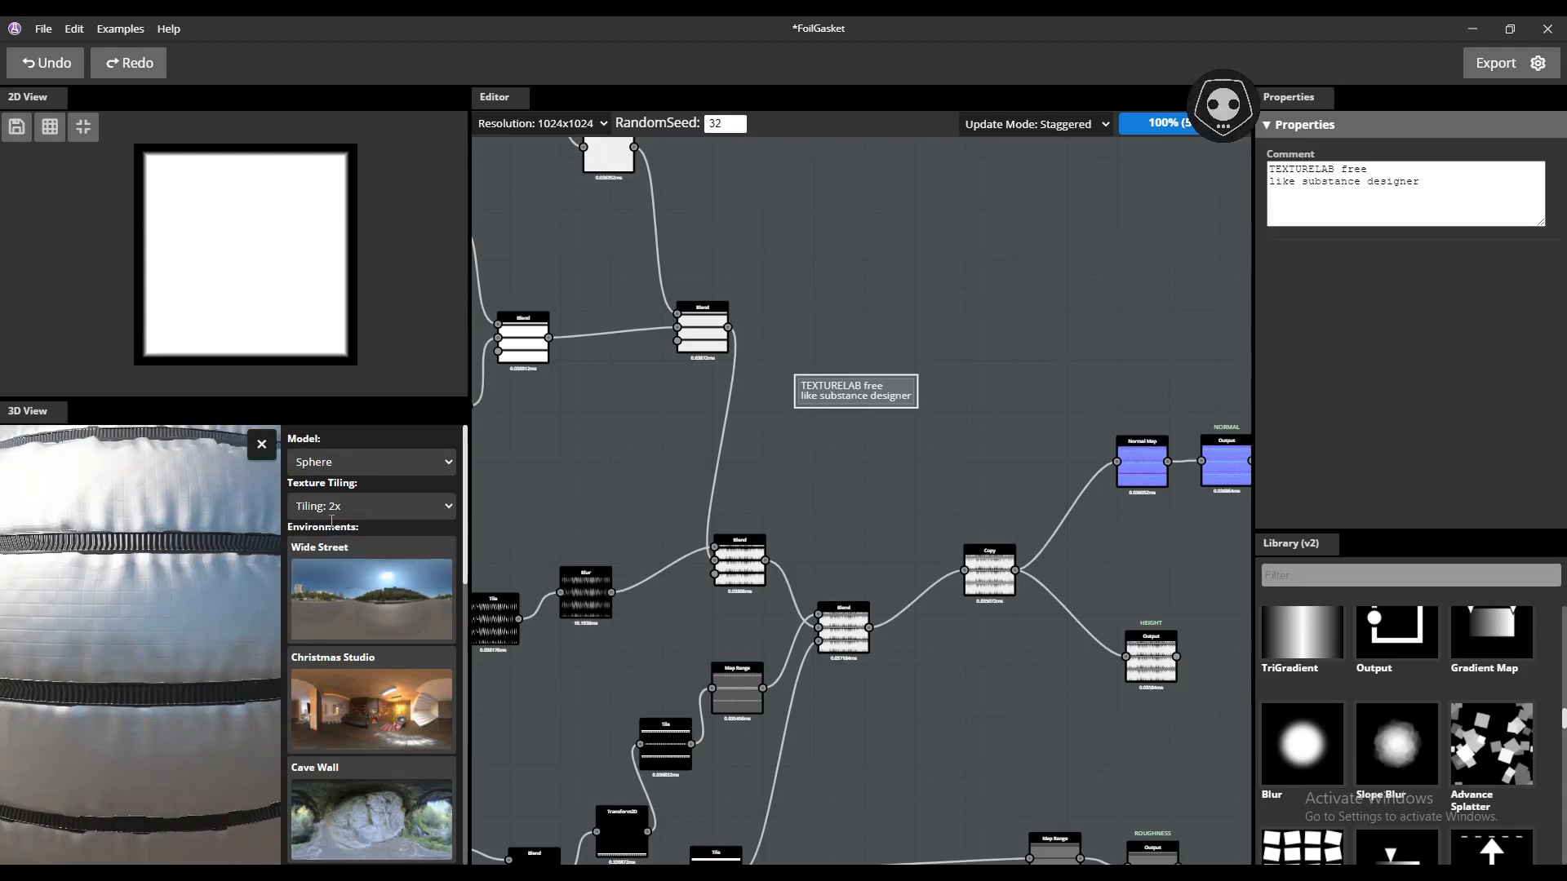
- Switch the 3D preview model to Plane and view the texture on it from above
left_click(369, 459)
left_click(333, 513)
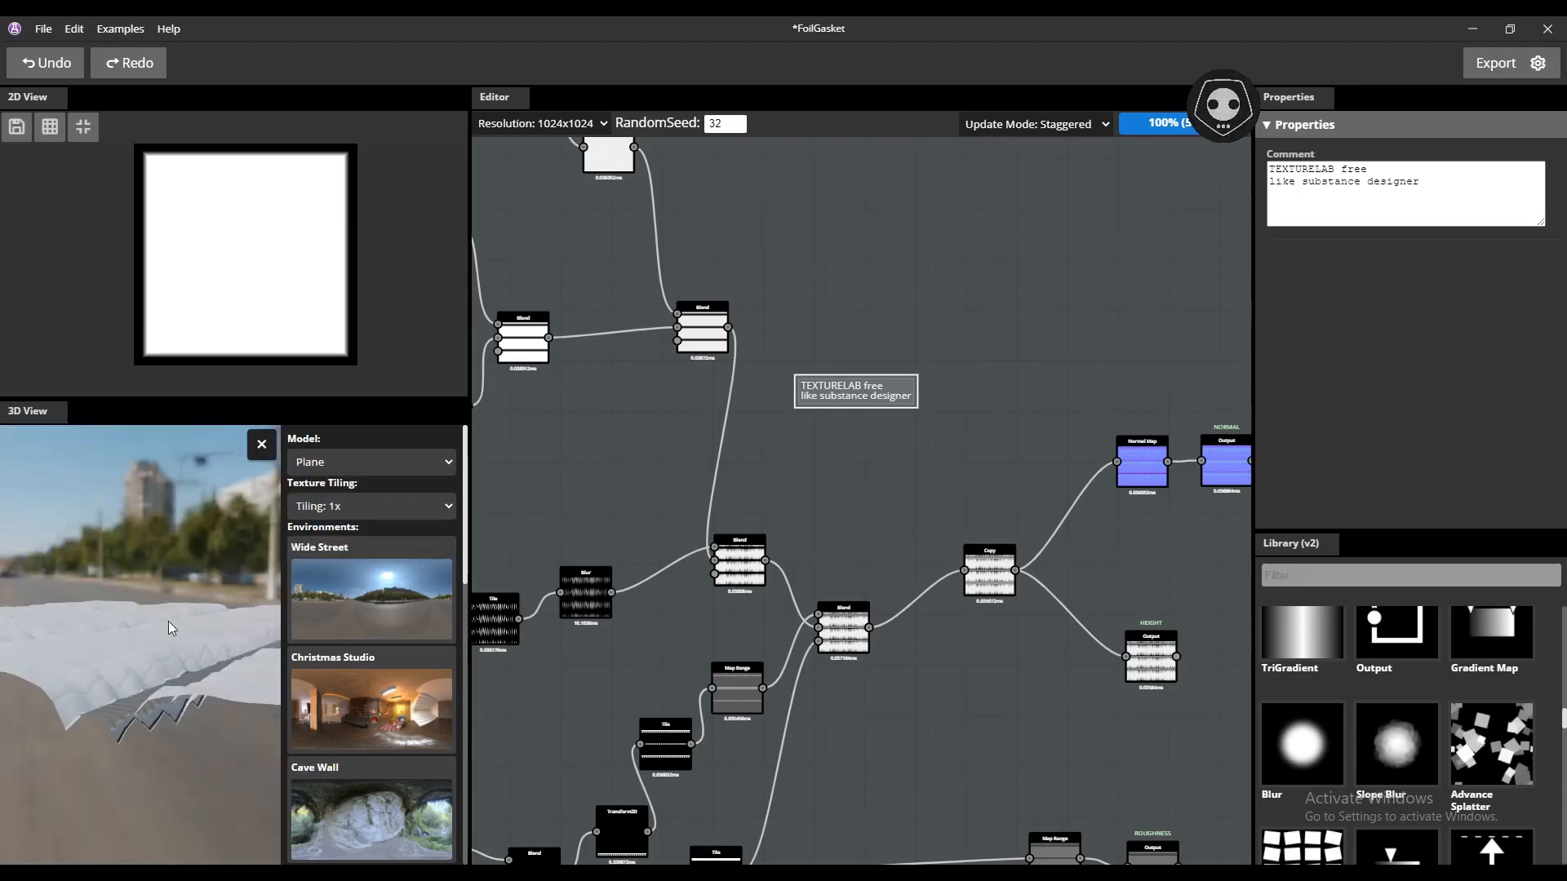
left_click_drag(155, 643, 212, 710)
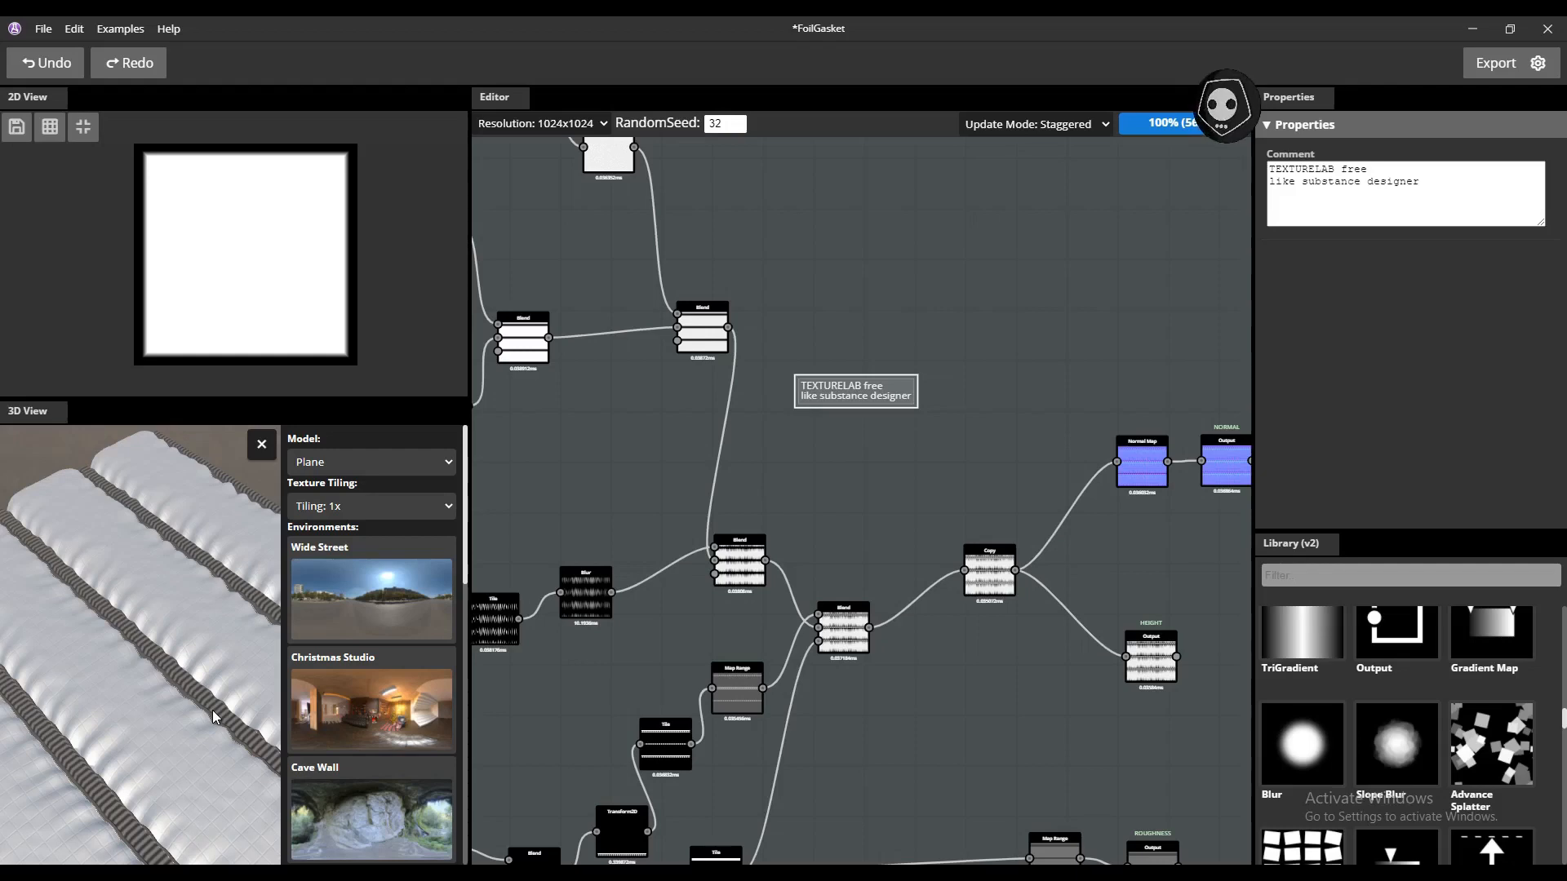
left_click(260, 446)
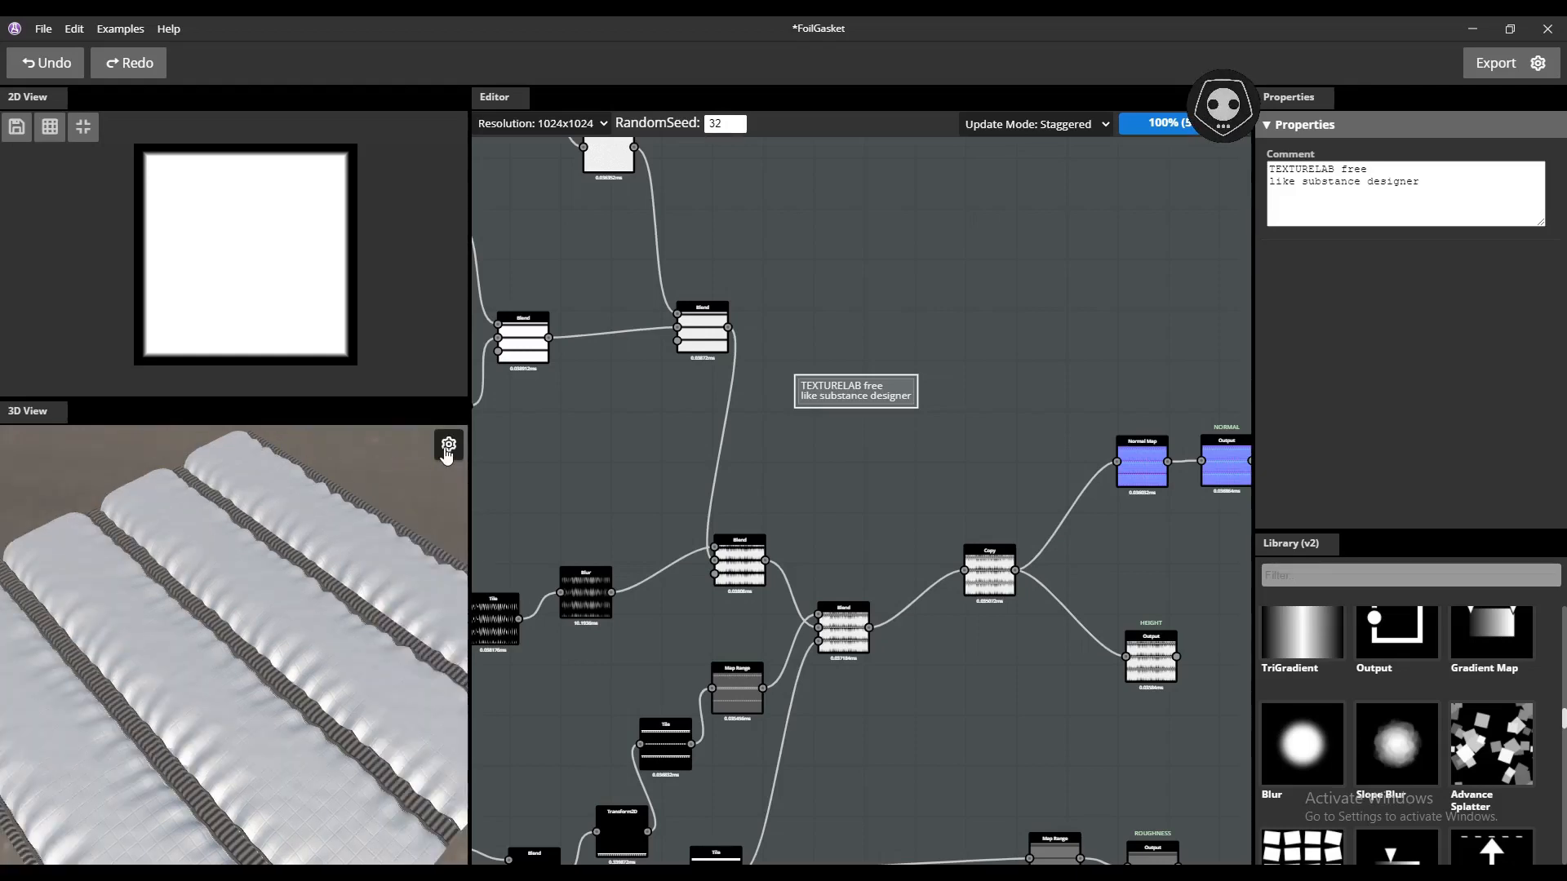
- Try the Christmas Studio and Dresden Station environments on the plane in the 3D preview
left_click(448, 448)
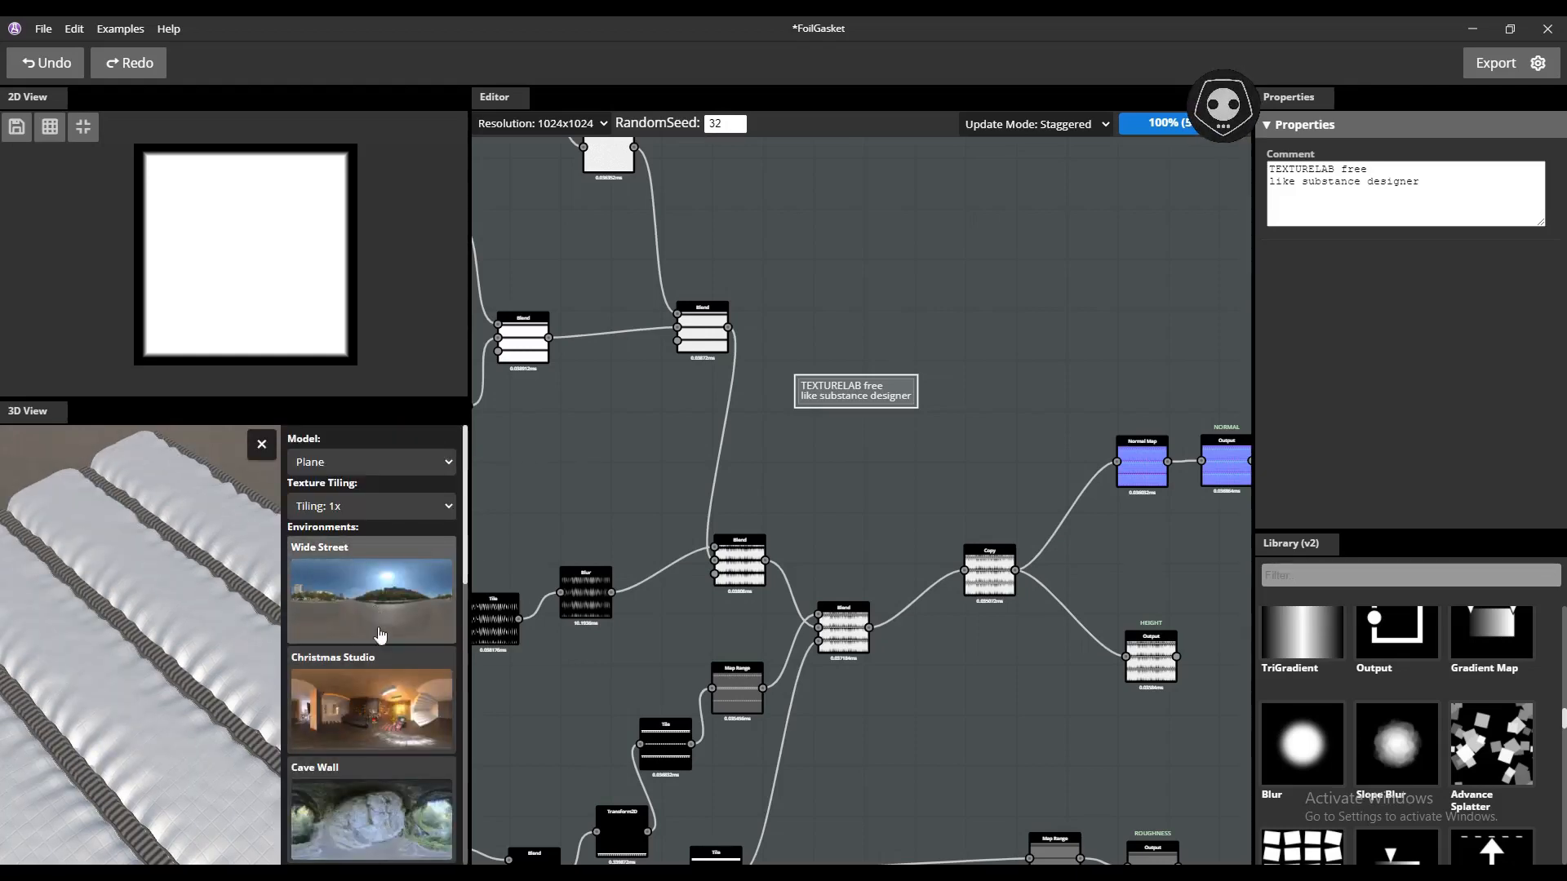
left_click(377, 690)
left_click_drag(197, 658, 205, 705)
scroll(355, 767, "down", 1)
left_click(355, 767)
scroll(365, 695, "down", 2)
left_click(365, 695)
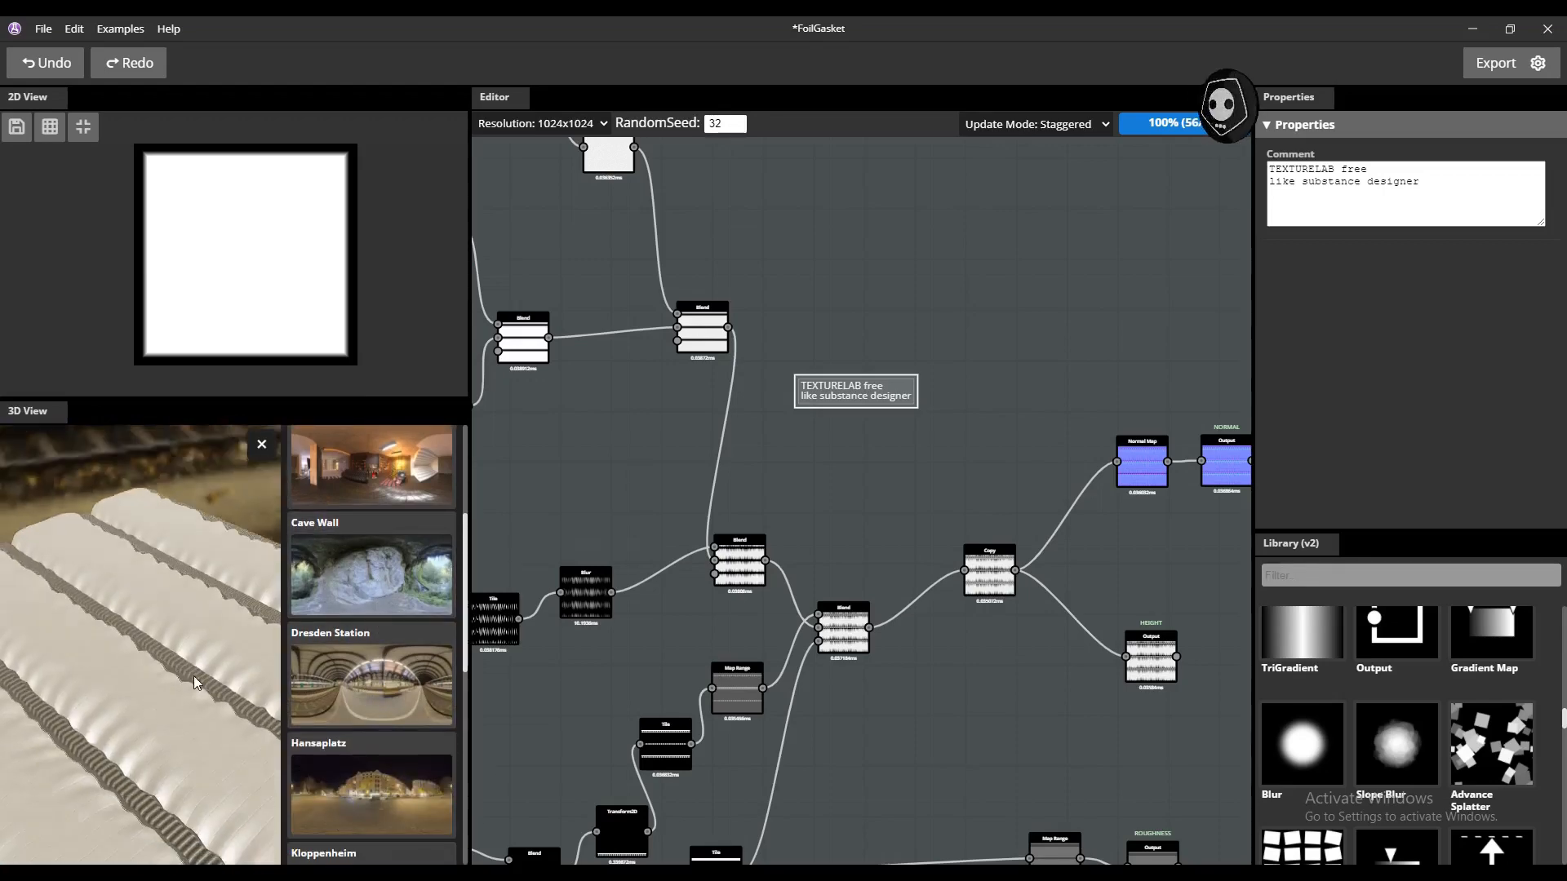
- Preview the plane under the Modern Buildings, Kloppenheim and Spruit Sunrise environments
scroll(371, 714, "down", 3)
left_click(371, 747)
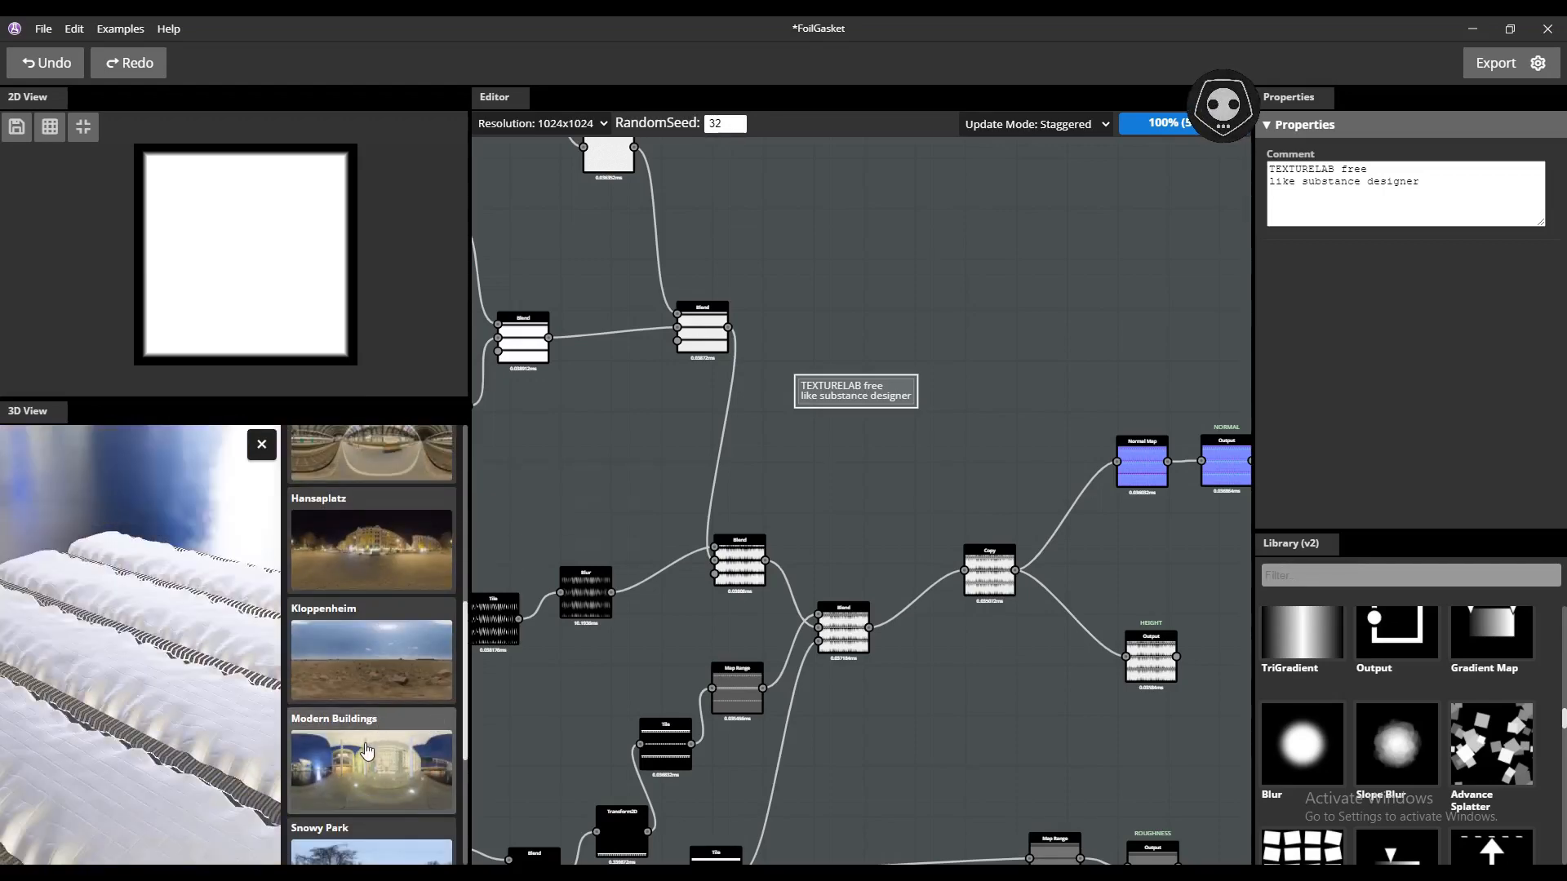
left_click_drag(186, 675, 307, 733)
left_click(415, 677)
scroll(366, 738, "down", 3)
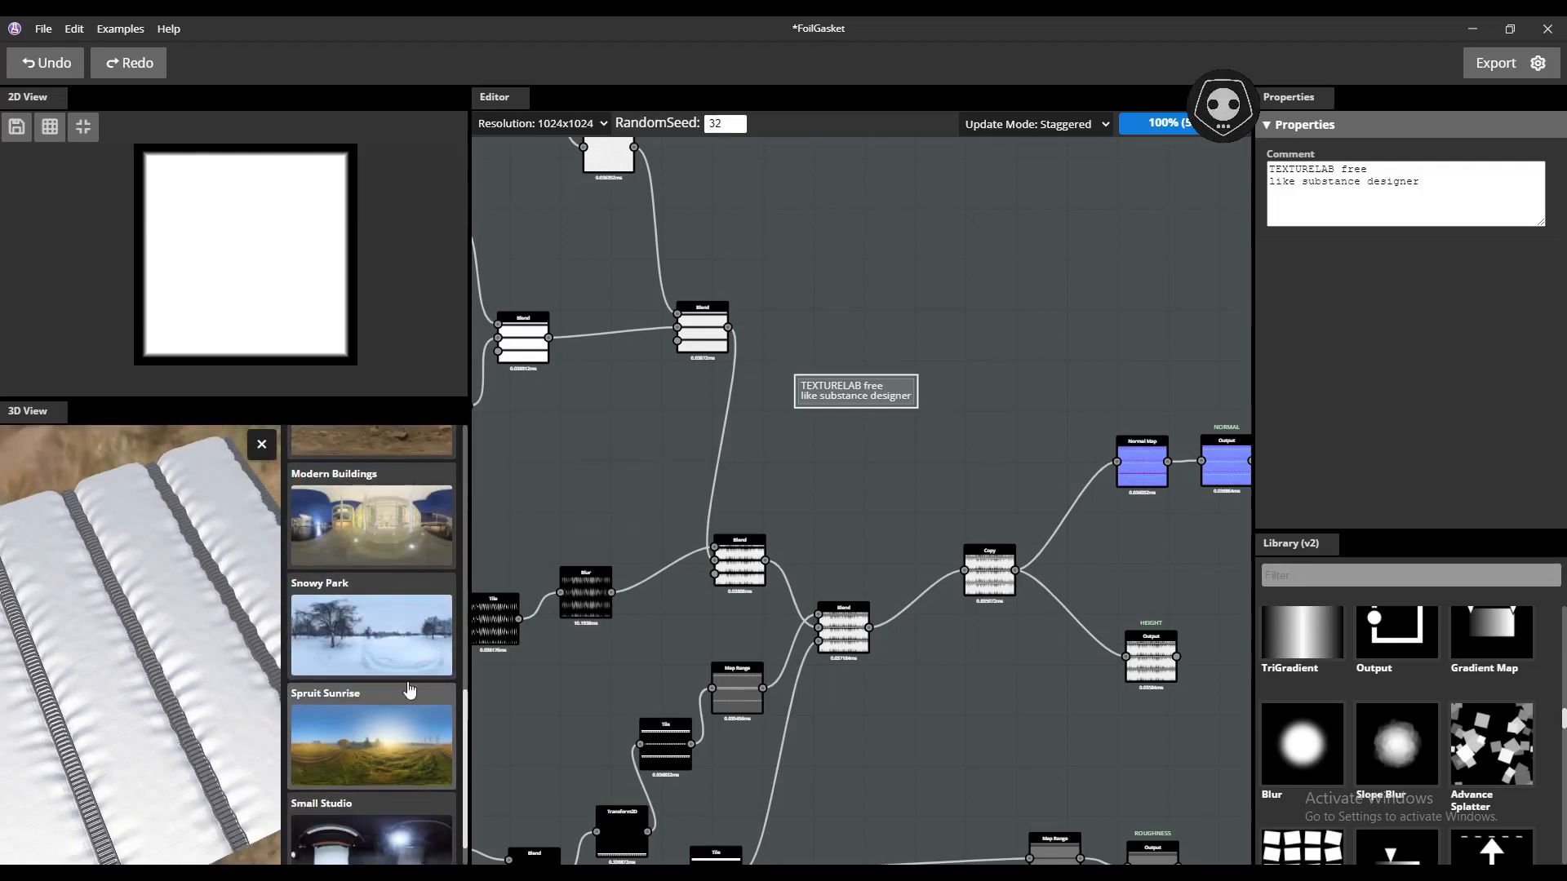
scroll(409, 691, "down", 1)
left_click(388, 701)
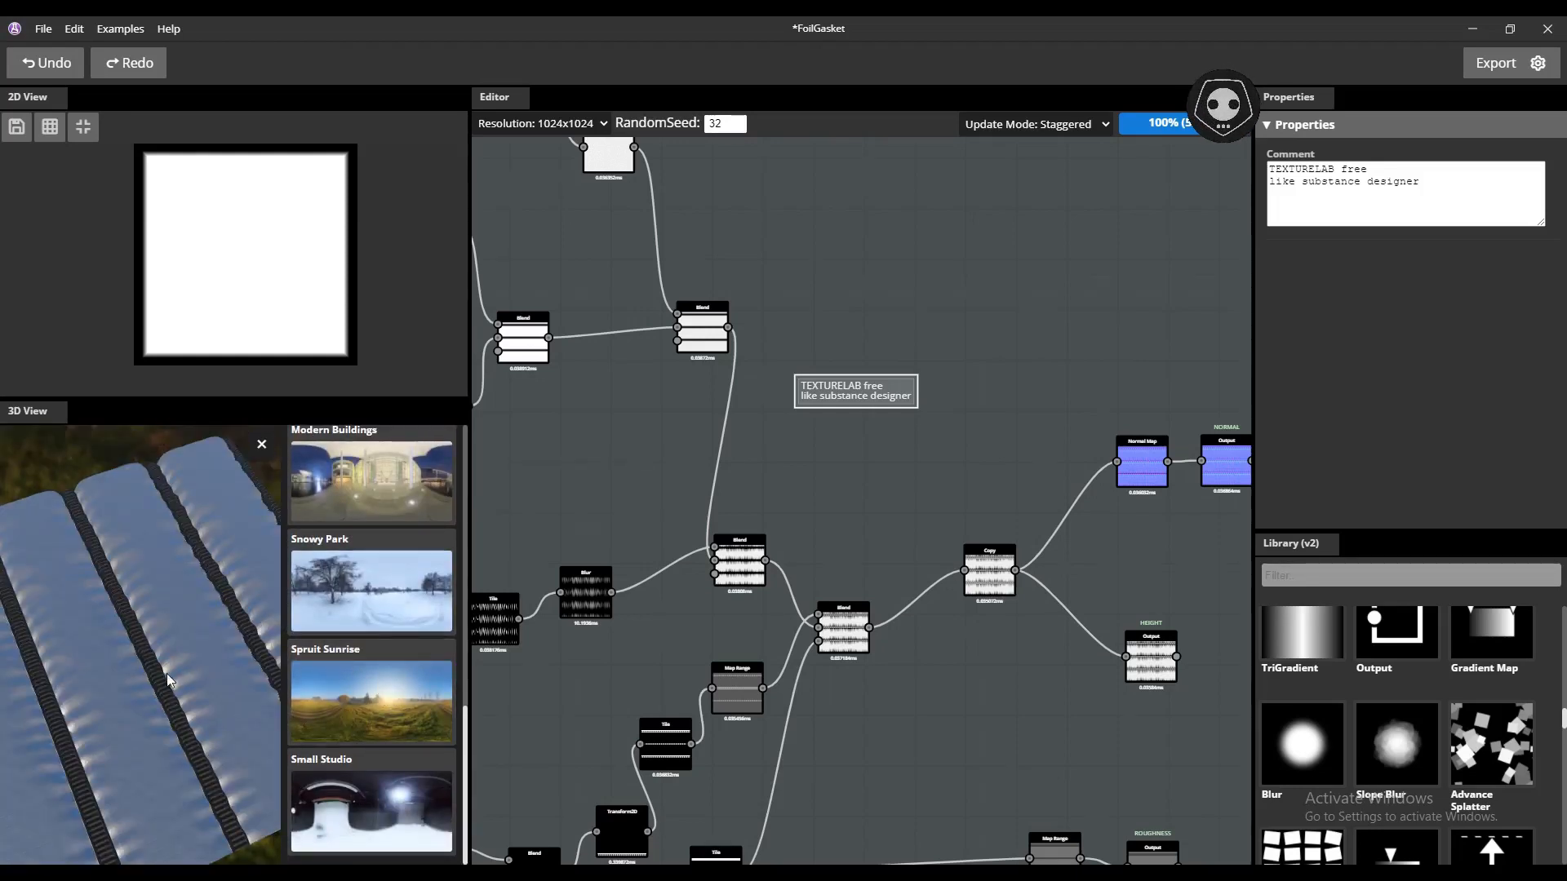
left_click_drag(167, 673, 233, 625)
- Set the 3D preview environment back to Wide Street and close the preview settings
scroll(398, 551, "up", 10)
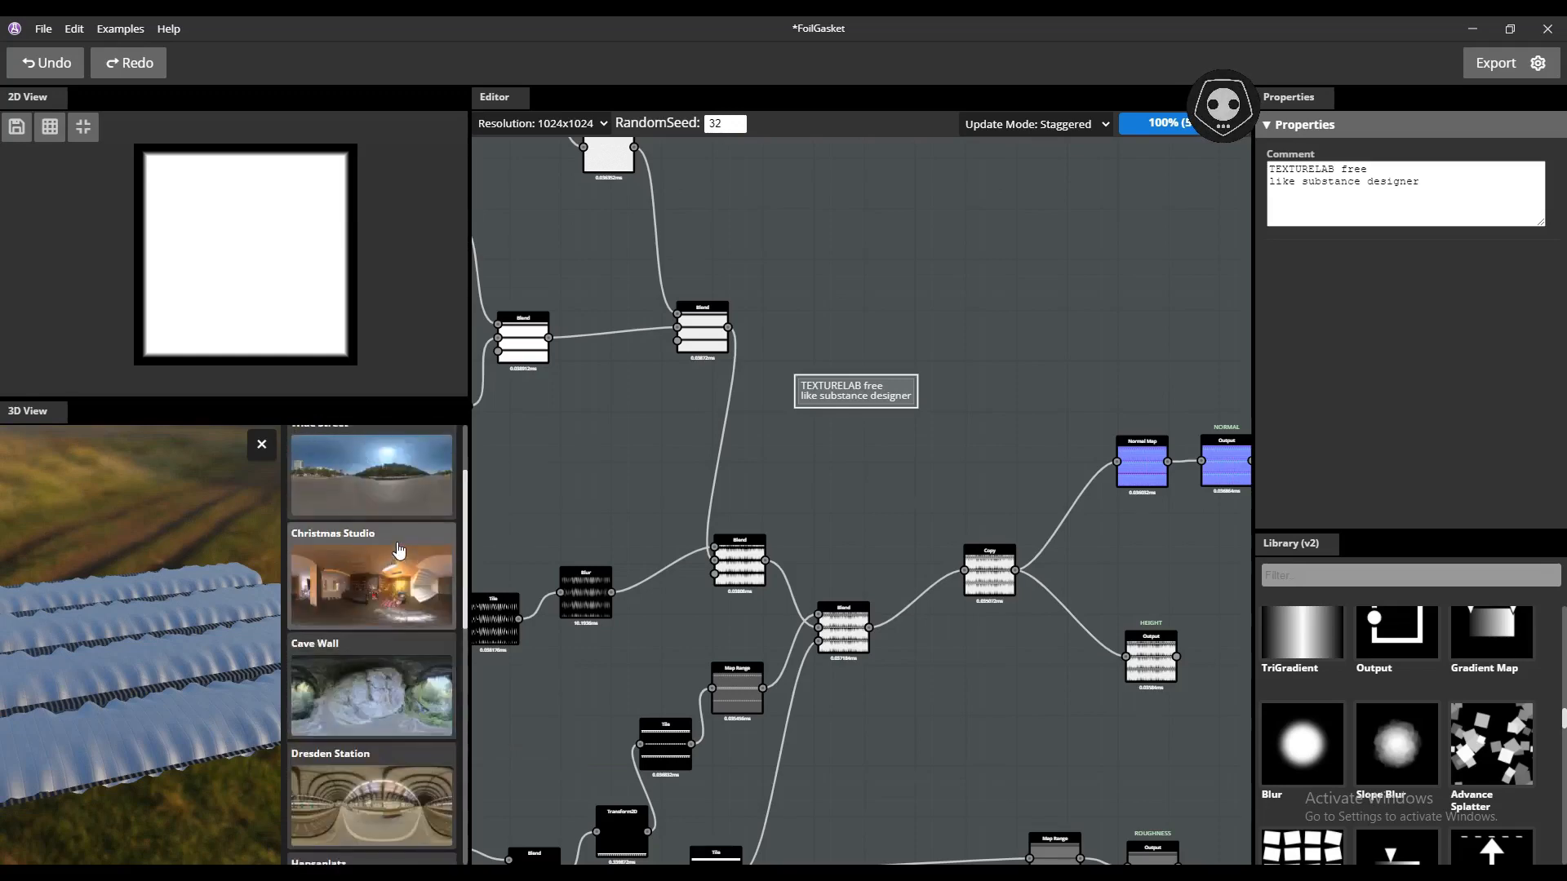
scroll(399, 550, "up", 3)
left_click(372, 597)
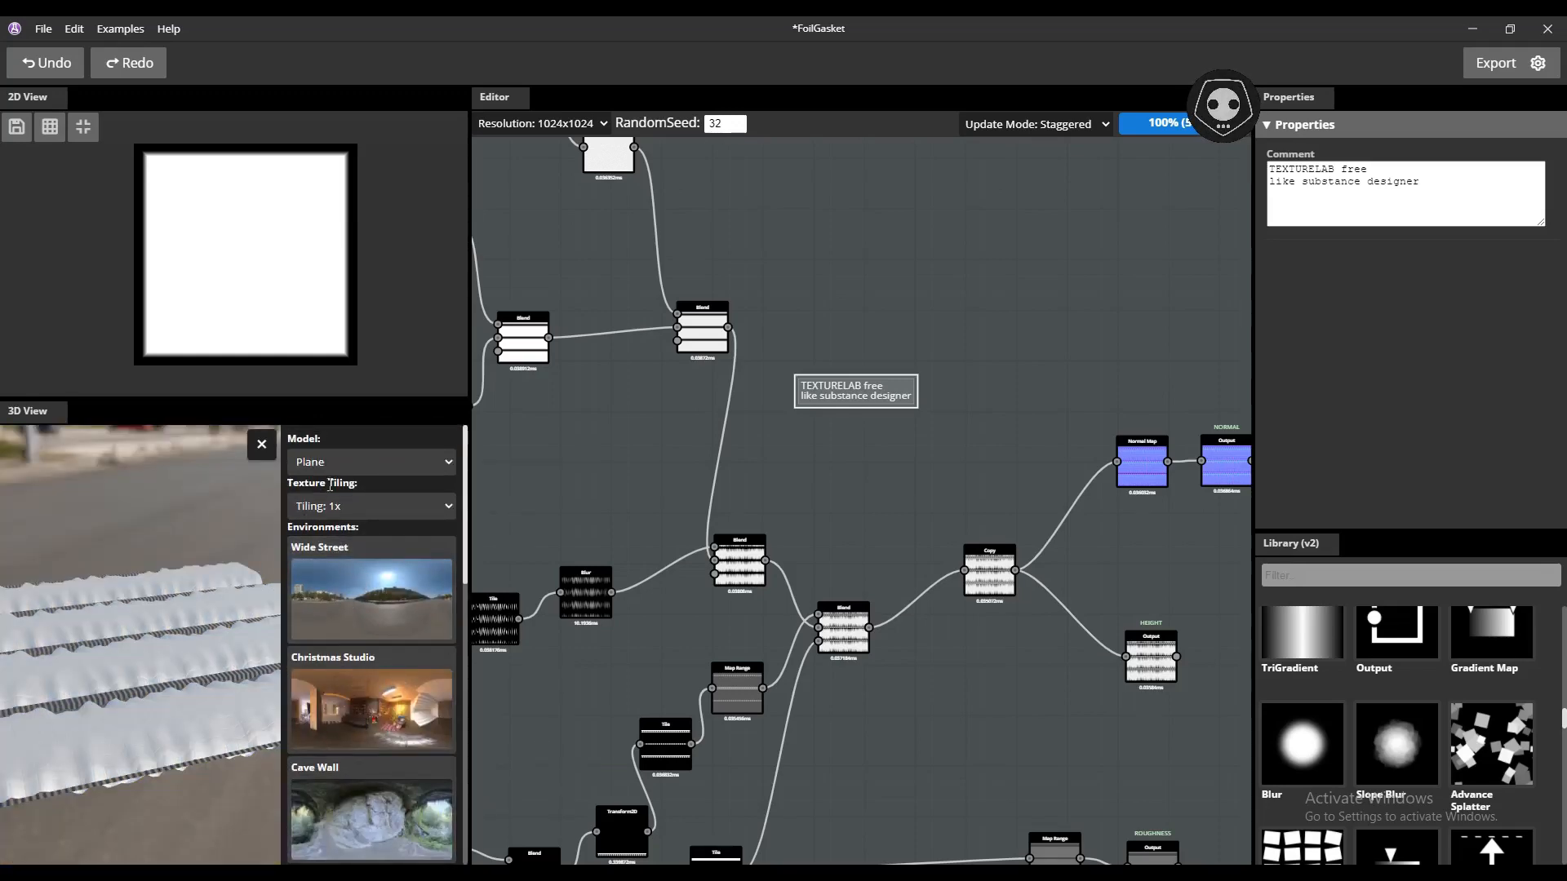
scroll(458, 496, "down", 12)
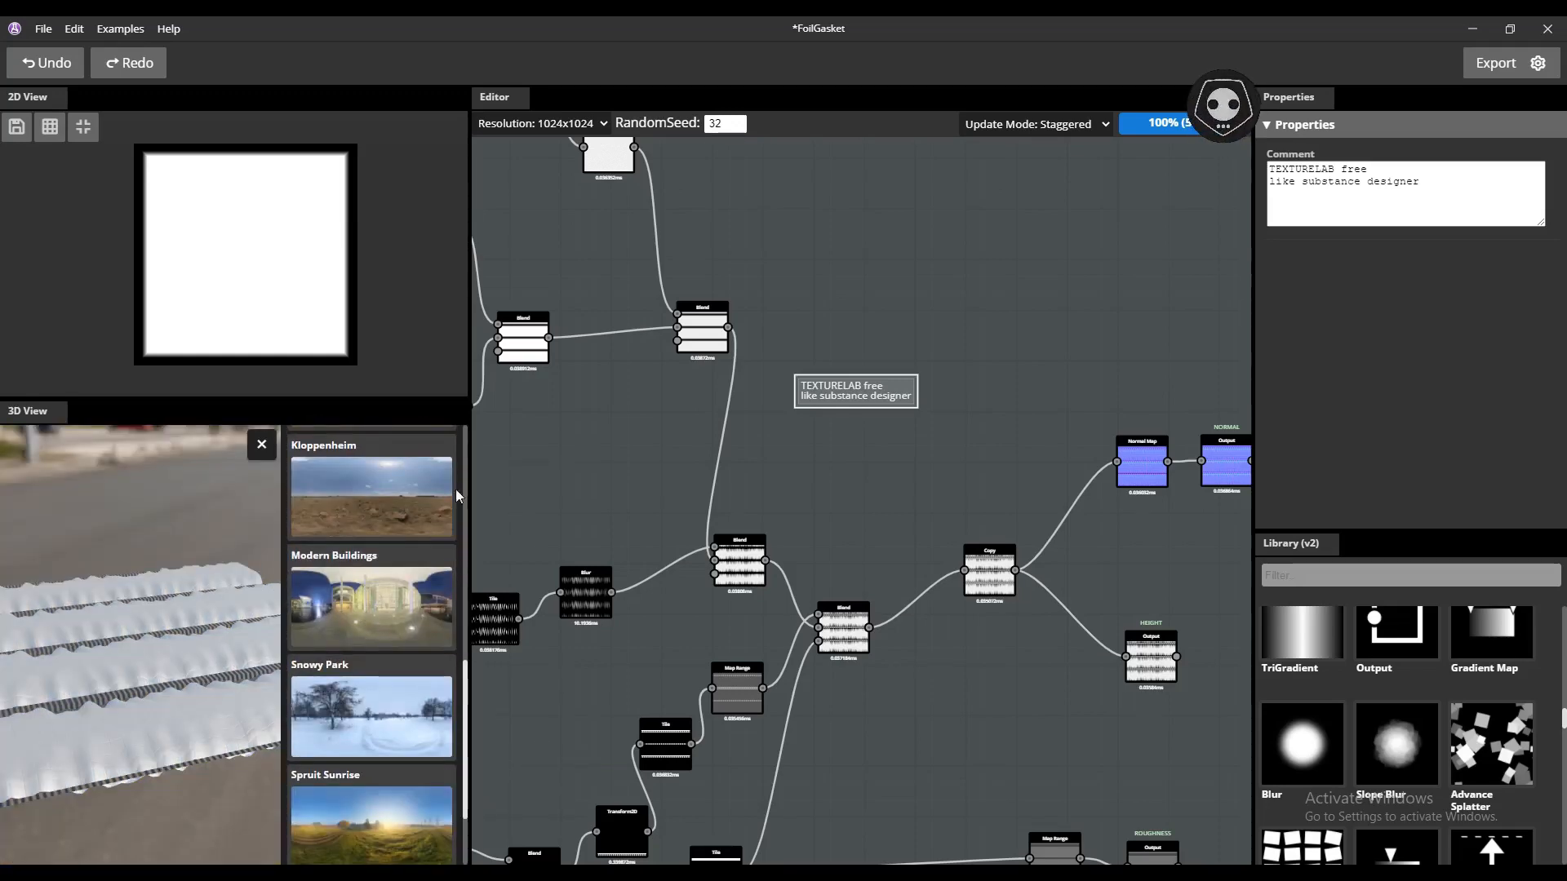
scroll(456, 497, "up", 3)
left_click(261, 445)
- Inspect the plane from several angles and set the 3D preview model back to Sphere
scroll(242, 659, "up", 3)
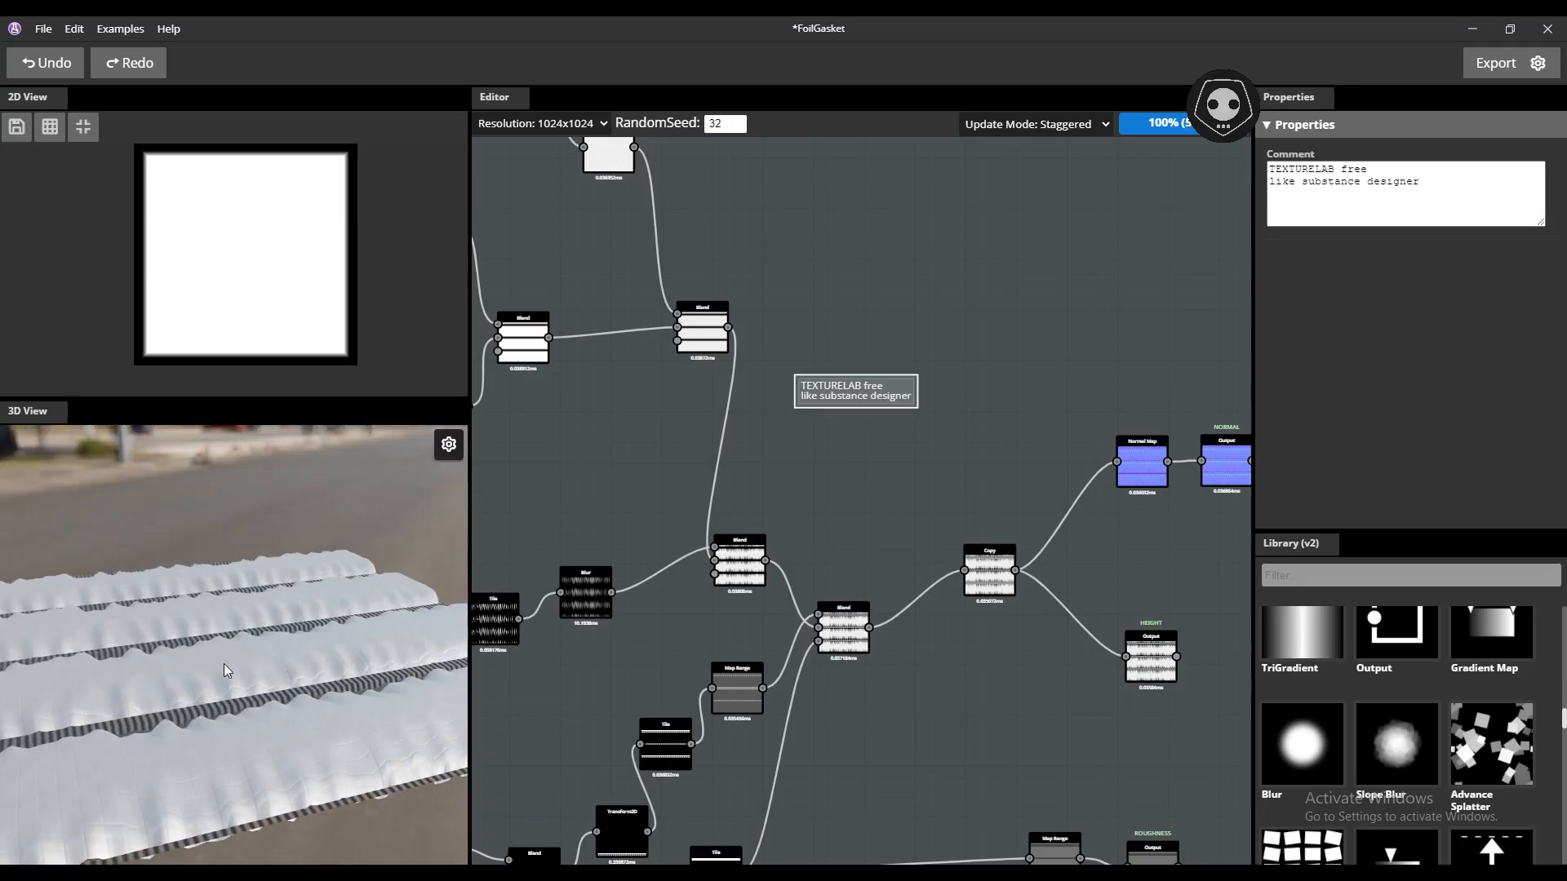
left_click_drag(227, 671, 294, 676)
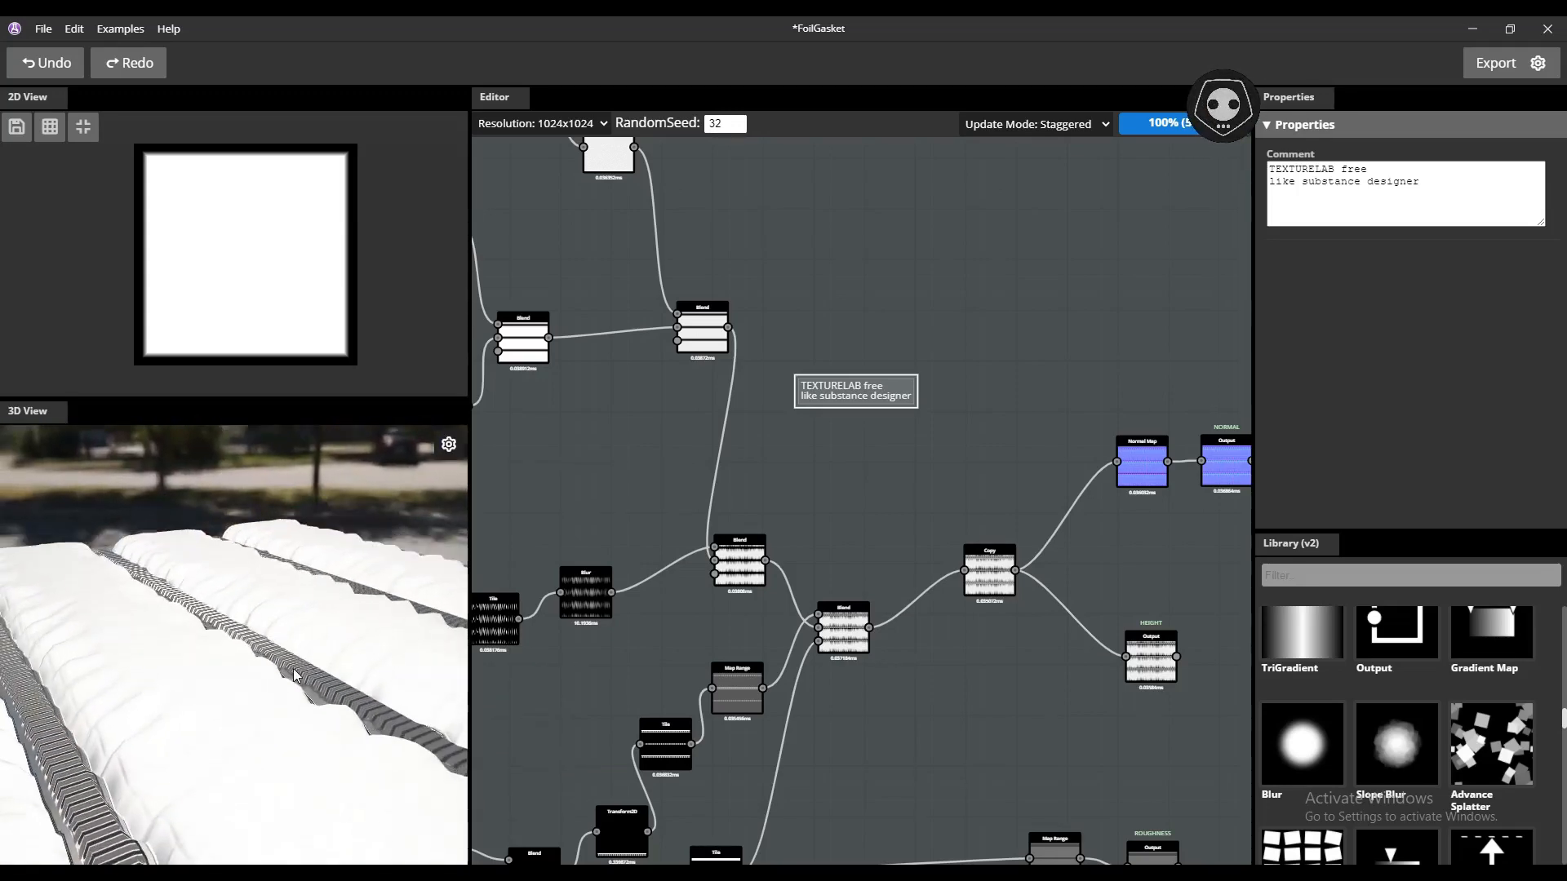
mouse_move(147, 714)
left_mouse_down()
mouse_move(168, 696)
mouse_move(127, 747)
mouse_move(166, 739)
left_mouse_up()
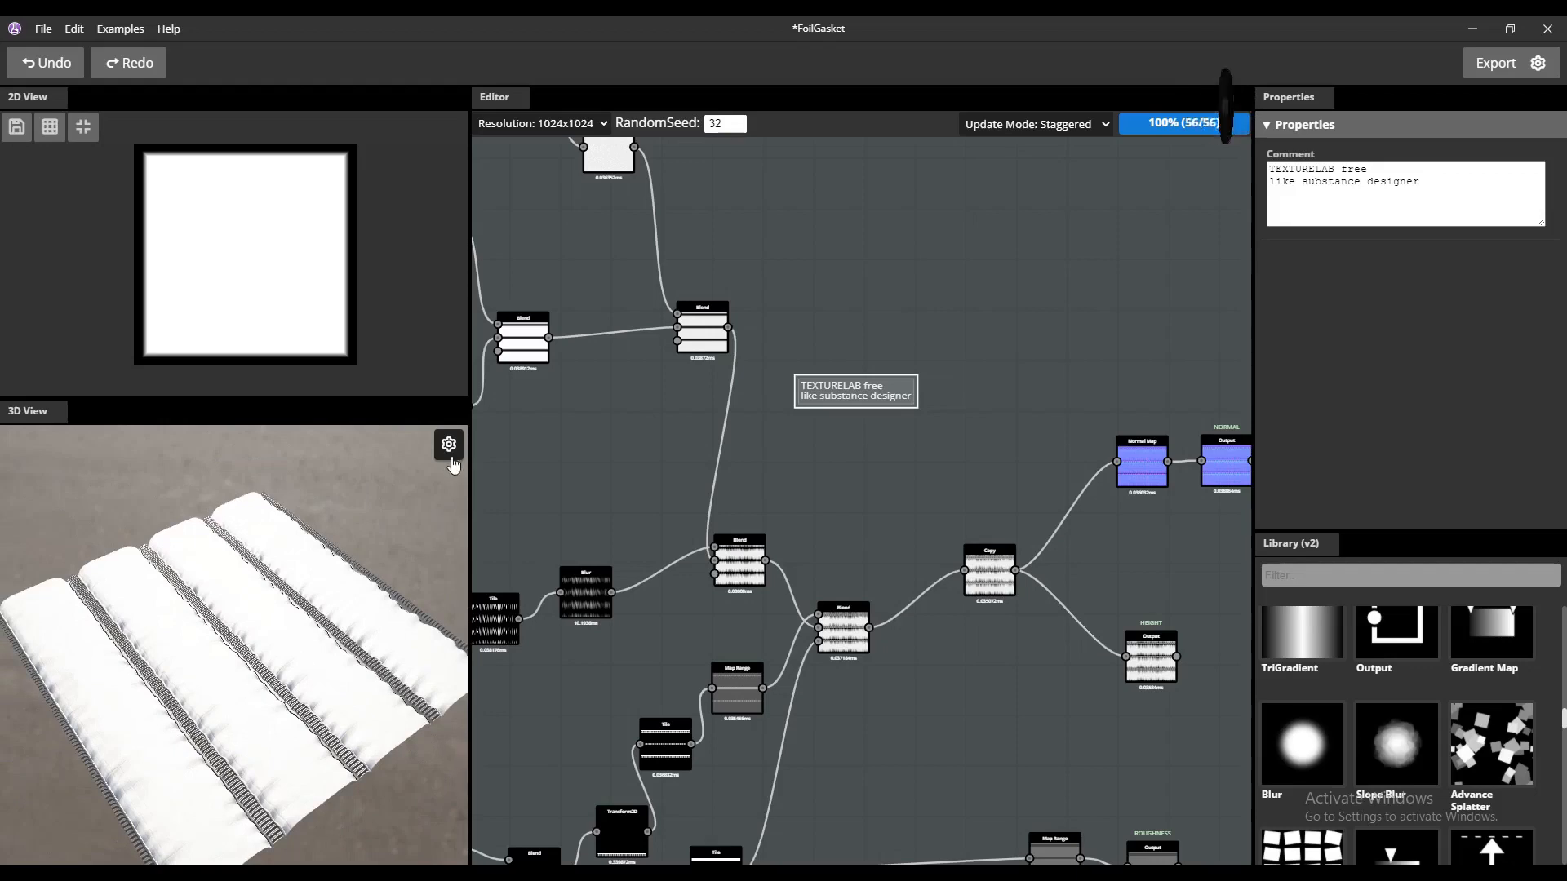
left_click(449, 444)
left_click(332, 460)
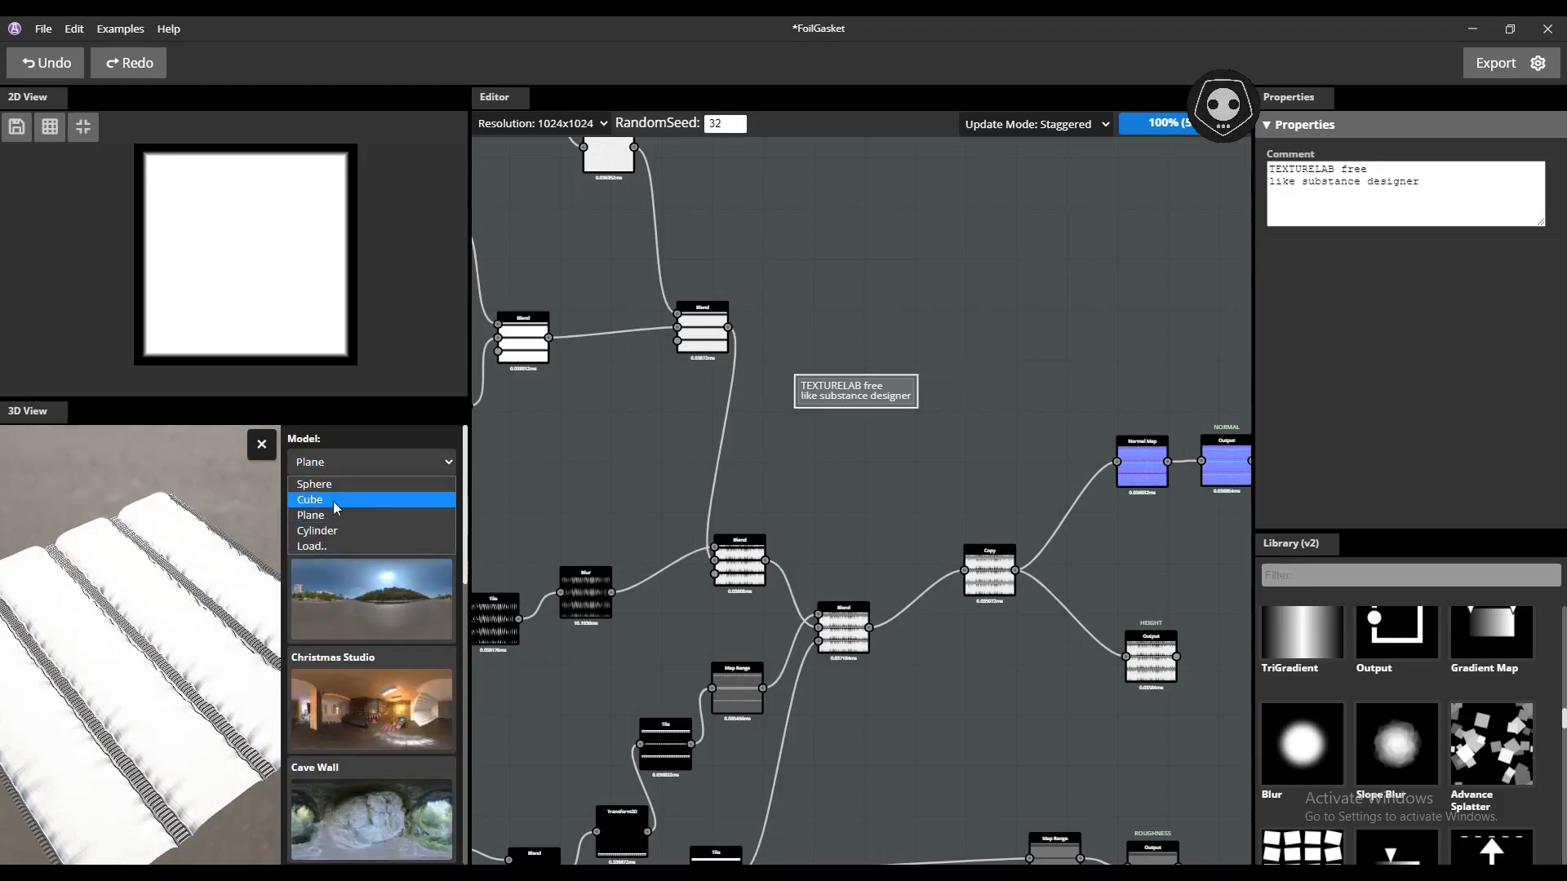
left_click(330, 485)
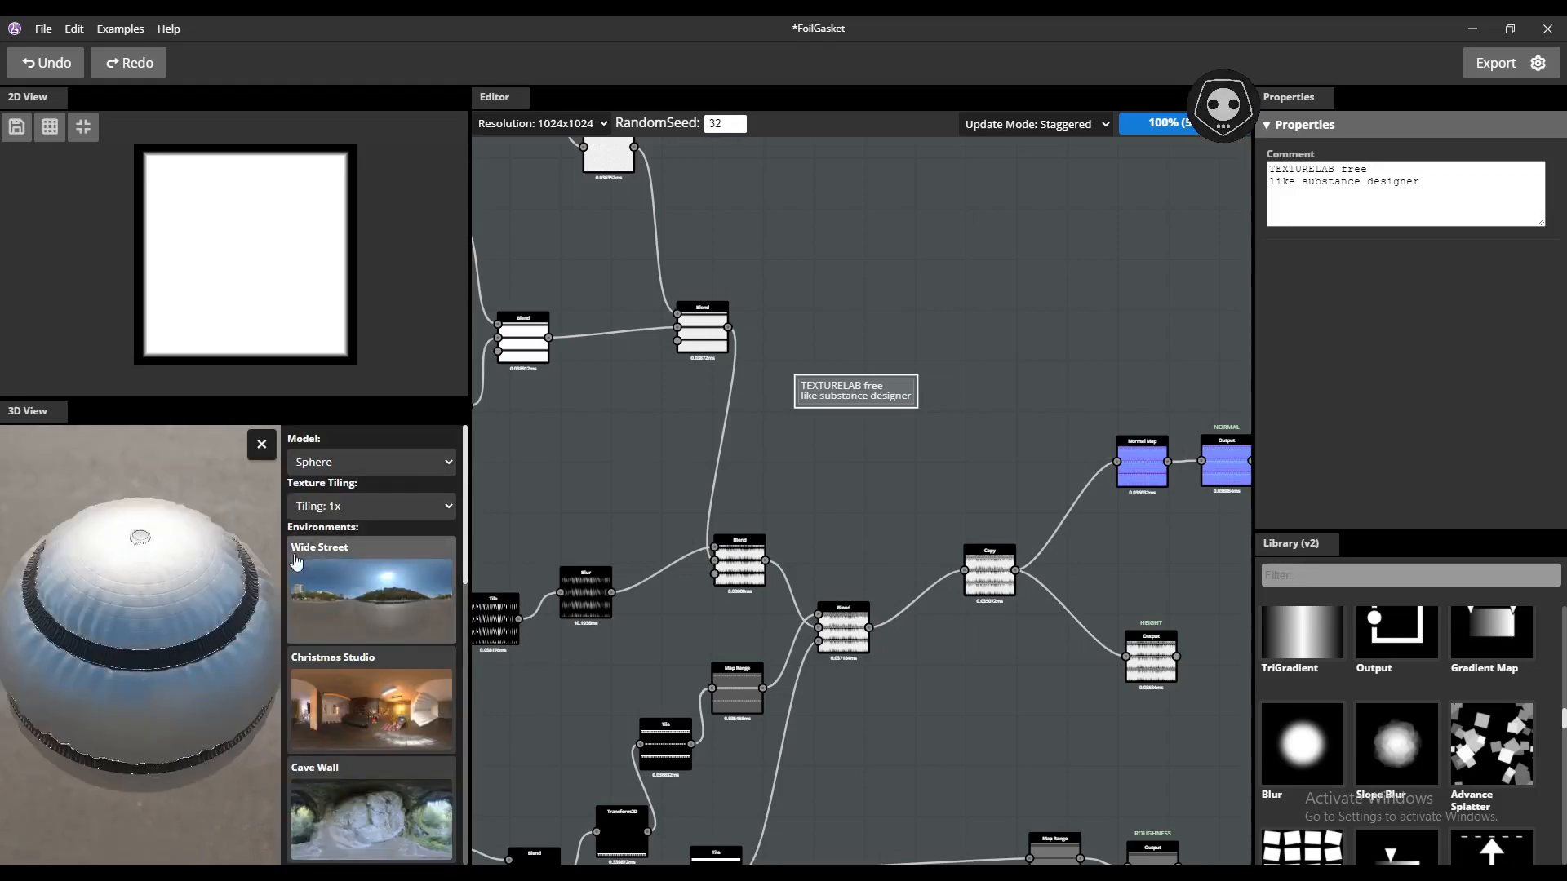
left_click(264, 448)
- Find the Gradient node feeding the GradientMap node in the graph and show its properties
scroll(581, 387, "down", 5)
middle_click_drag(730, 430, 1009, 486)
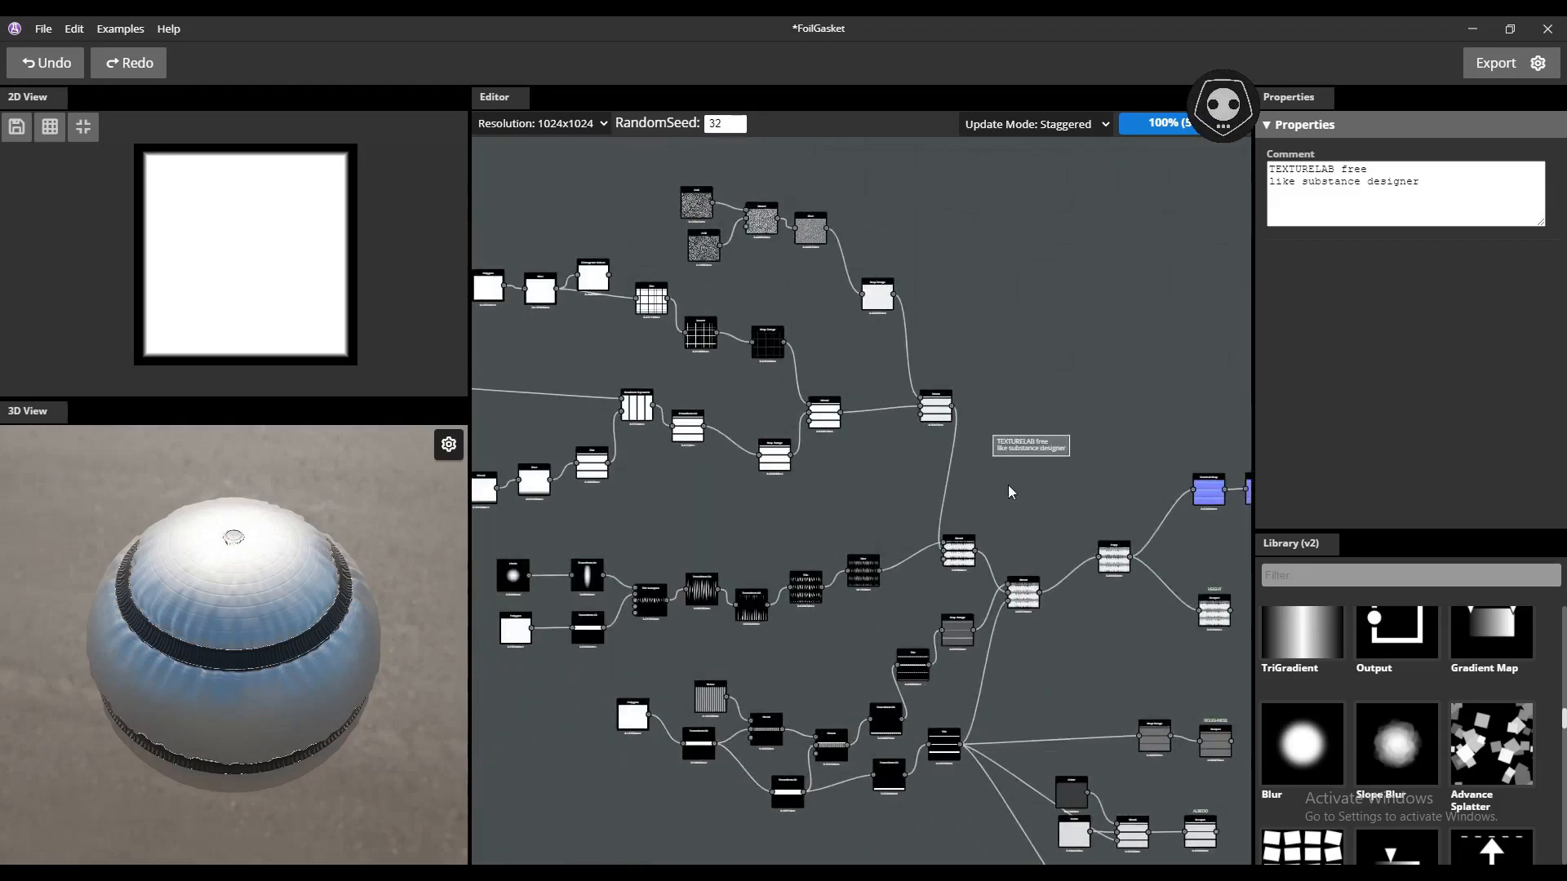
scroll(743, 384, "up", 6)
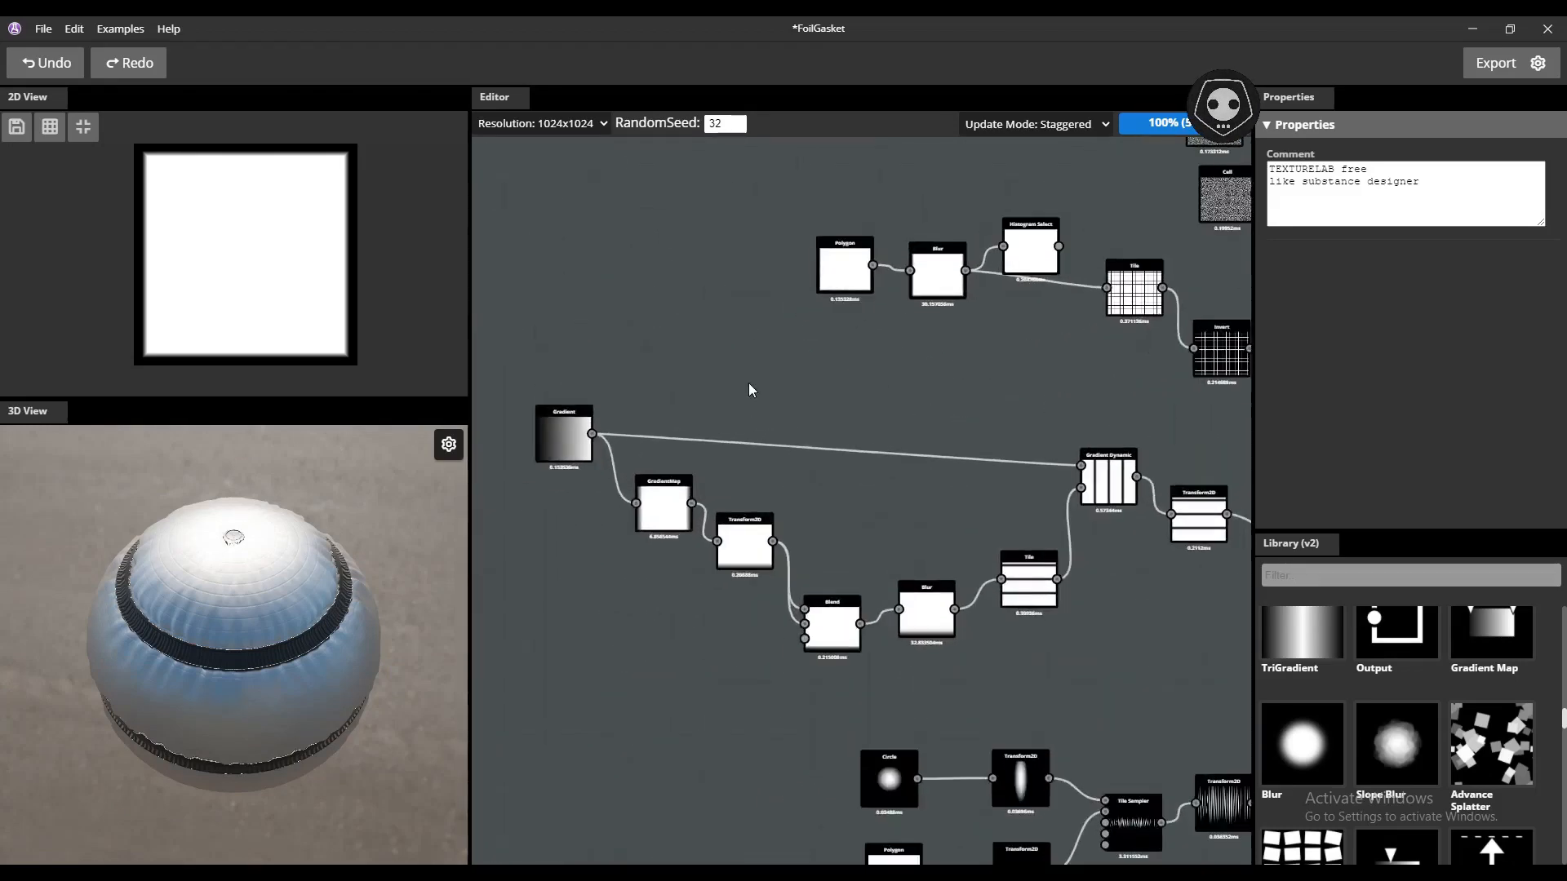
scroll(749, 384, "up", 2)
middle_click_drag(607, 405, 761, 393)
scroll(639, 401, "up", 3)
left_click(687, 408)
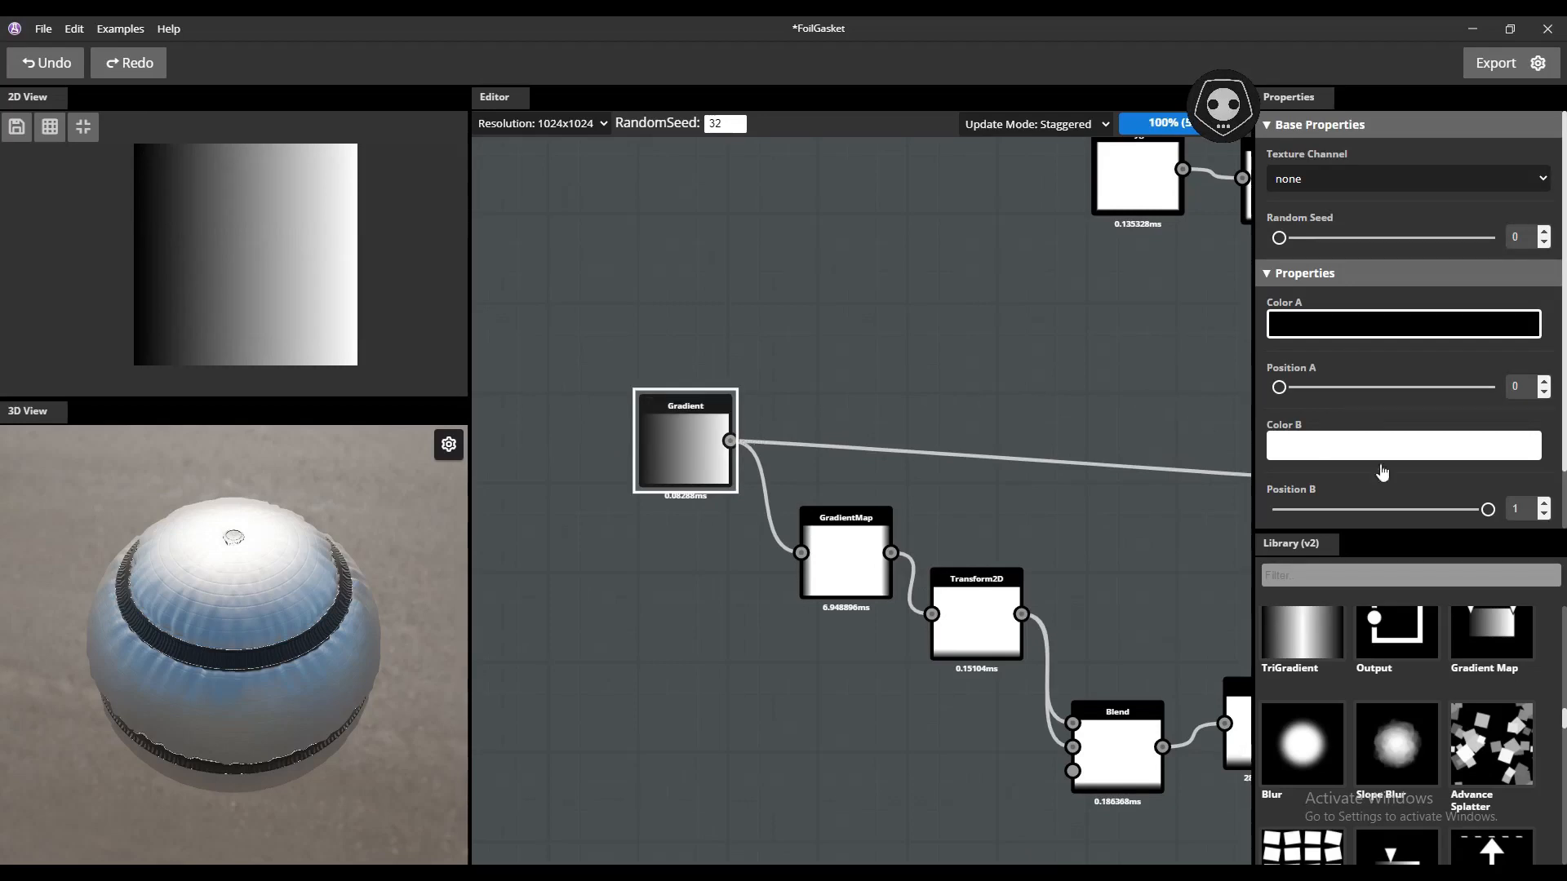
- Add a Blur node from the library to the empty graph area below the Gradient node
scroll(1364, 612, "down", 4)
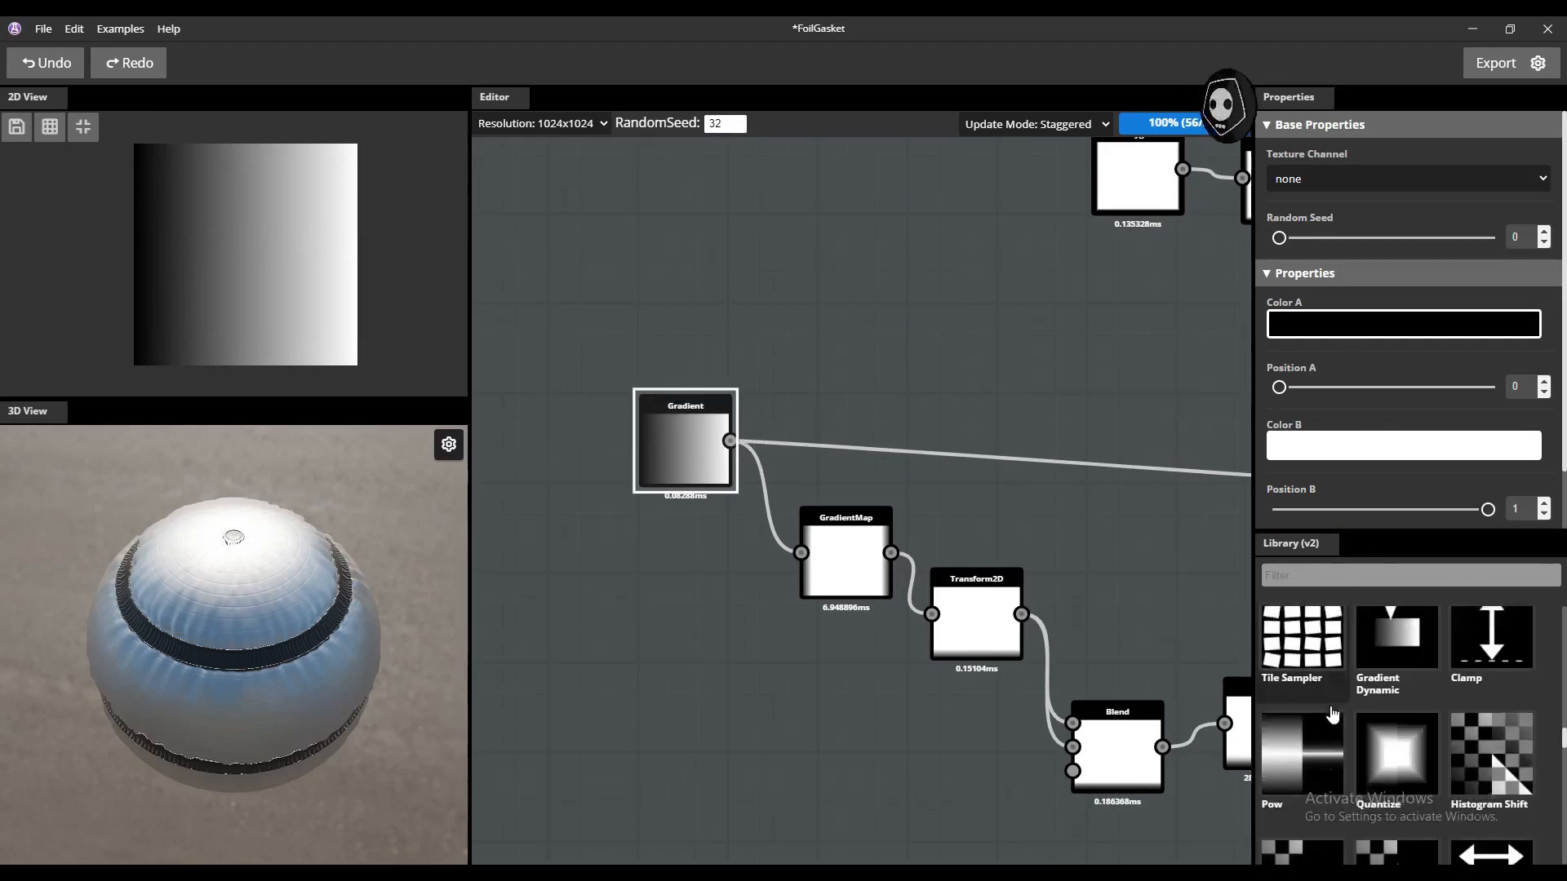
scroll(1322, 688, "up", 3)
left_click_drag(1318, 681, 653, 734)
middle_click_drag(703, 738, 699, 669)
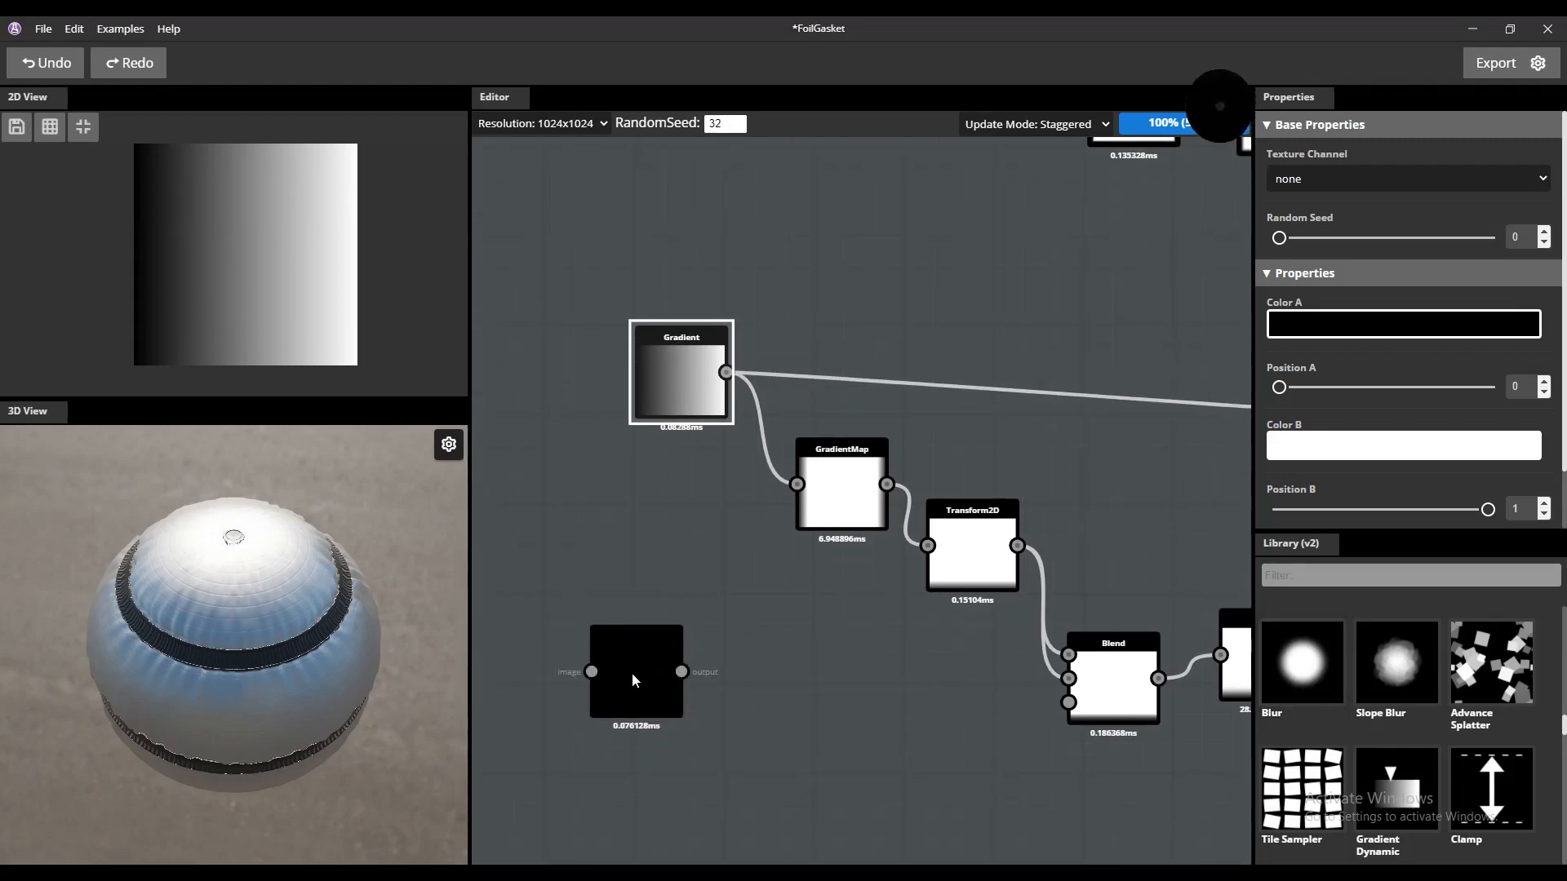
left_click_drag(632, 672, 603, 707)
scroll(1278, 755, "down", 2)
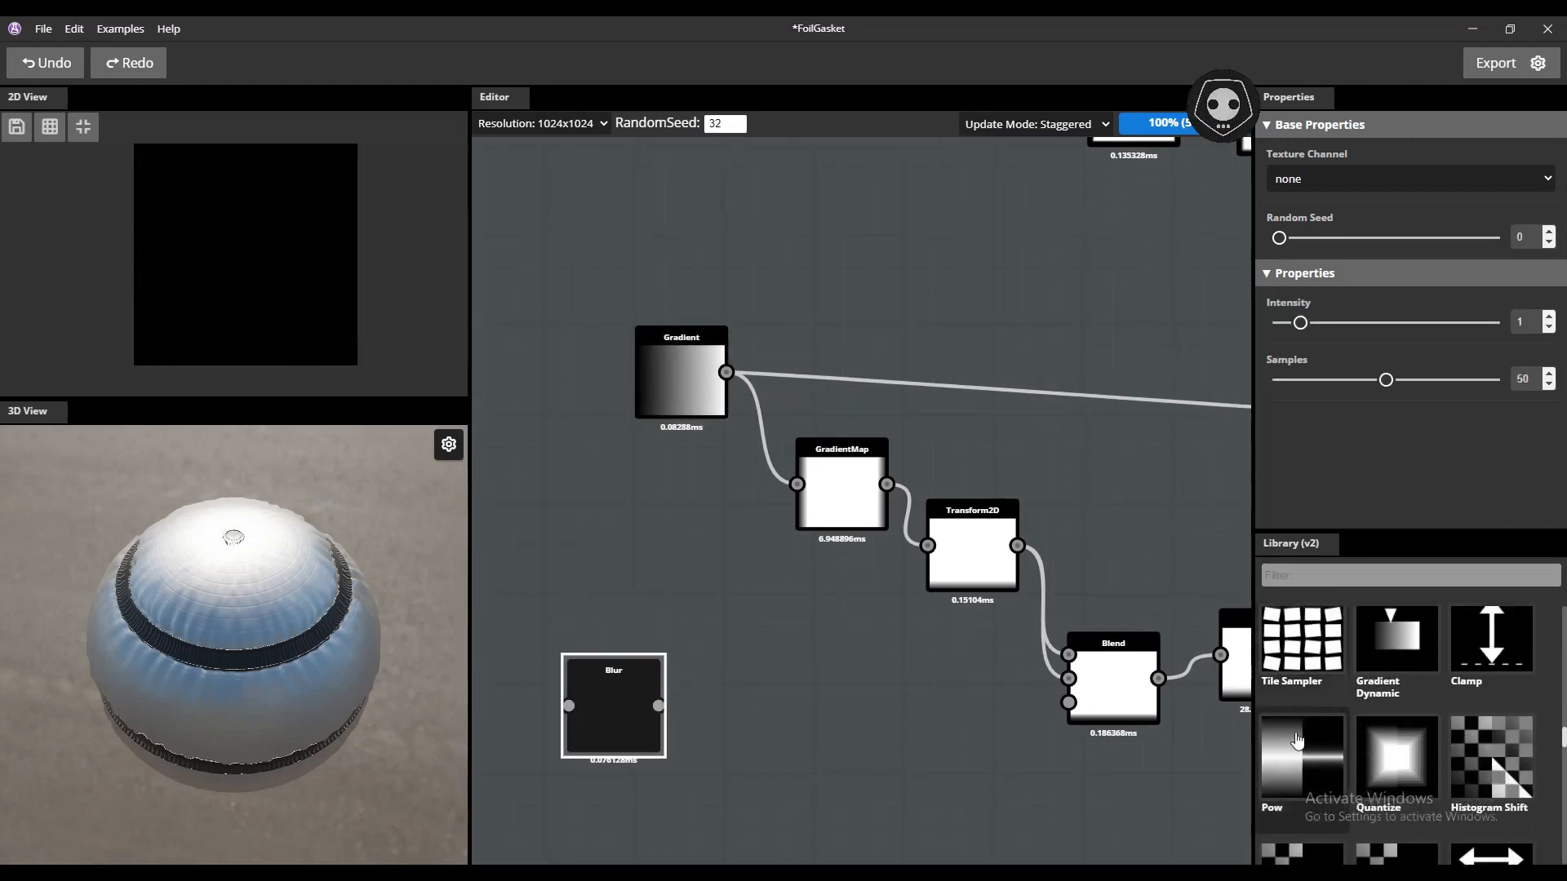
scroll(1375, 738, "up", 2)
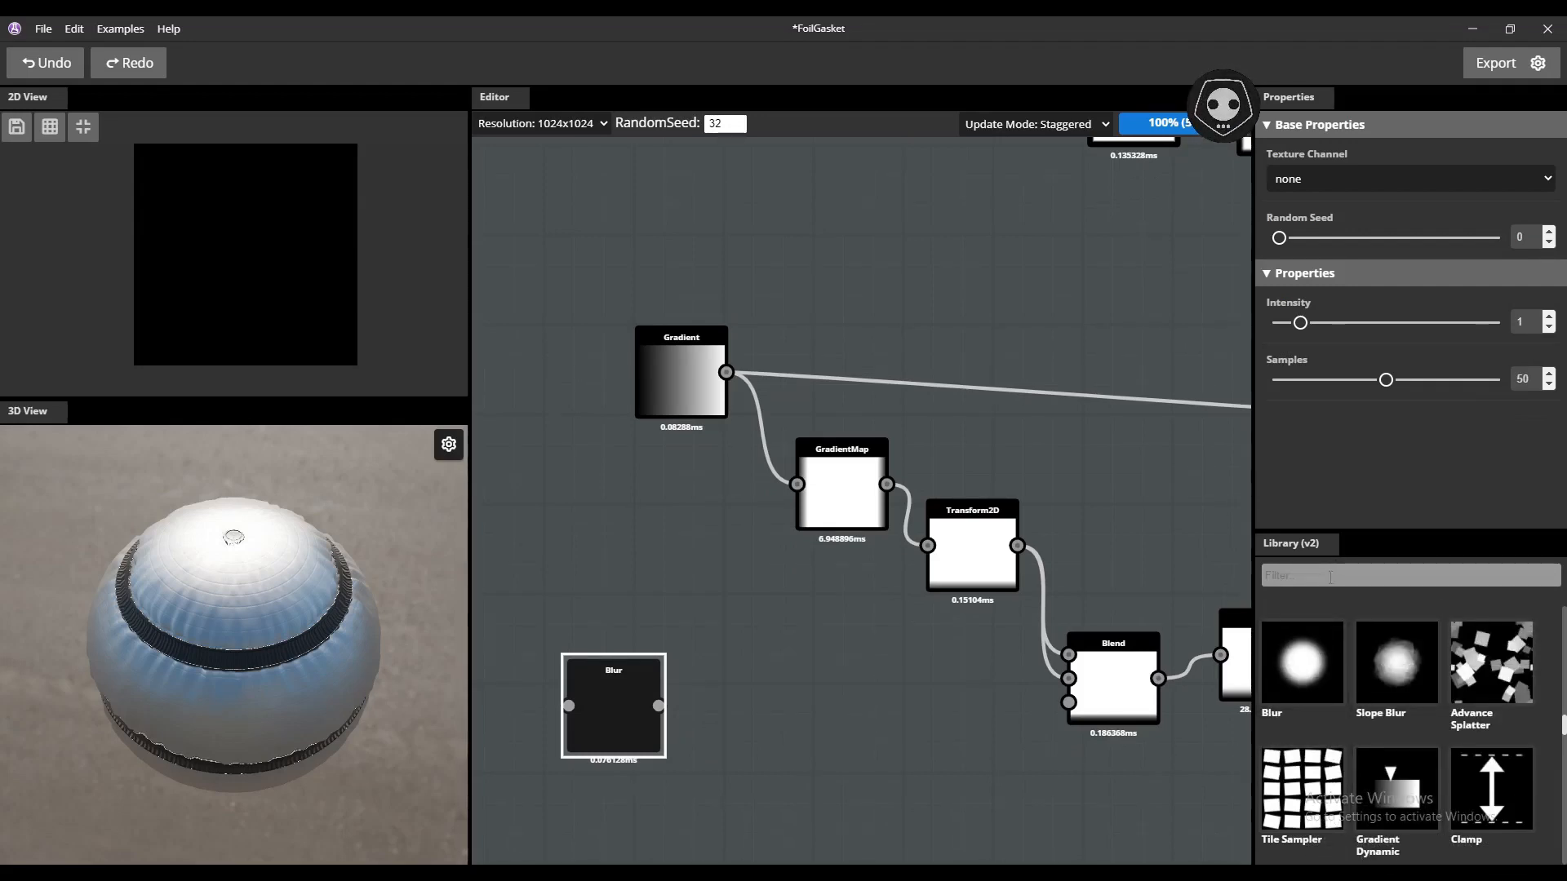
scroll(1396, 694, "down", 4)
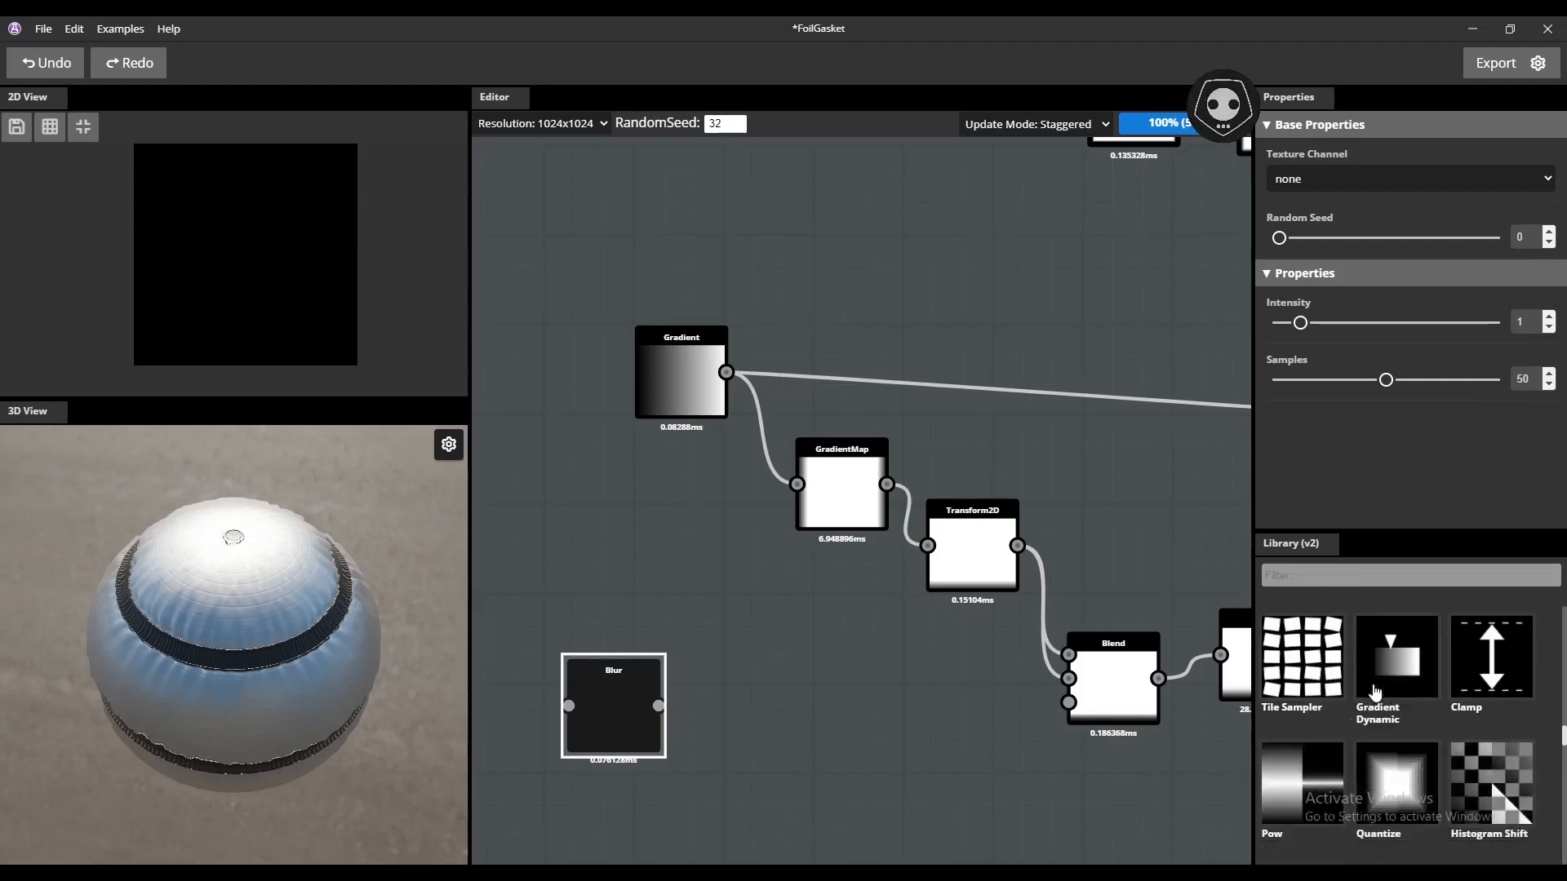
left_click(870, 705)
key("space")
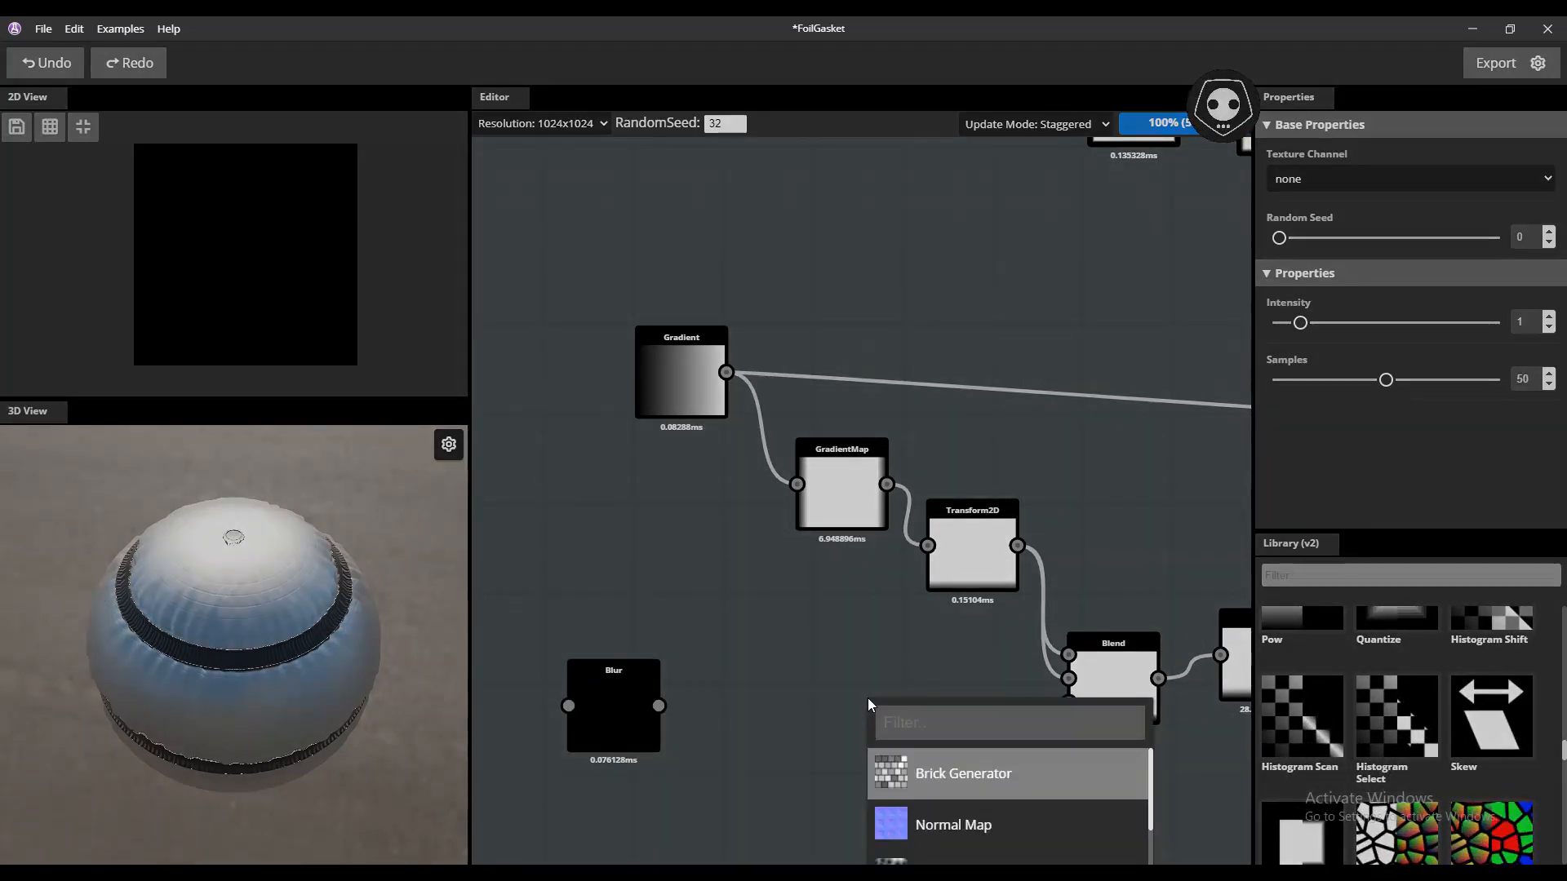
key("Escape")
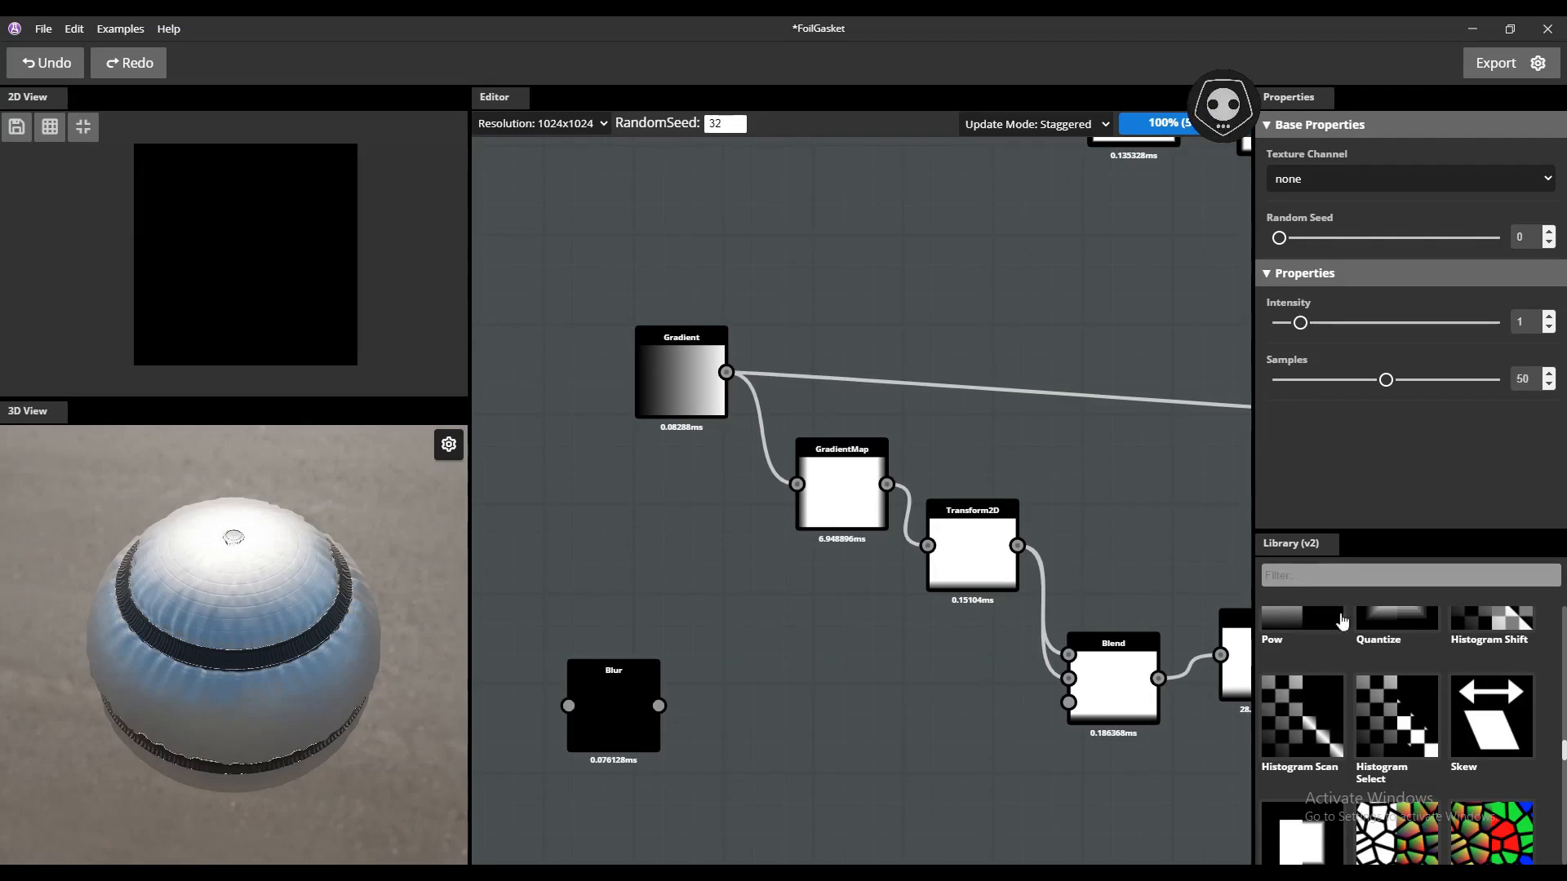
- Add a Tile Sampler node from the library beside the new Blur node and connect Blur's output to its image input
scroll(1374, 684, "down", 2)
scroll(1373, 684, "up", 8)
left_click_drag(1302, 706, 816, 726)
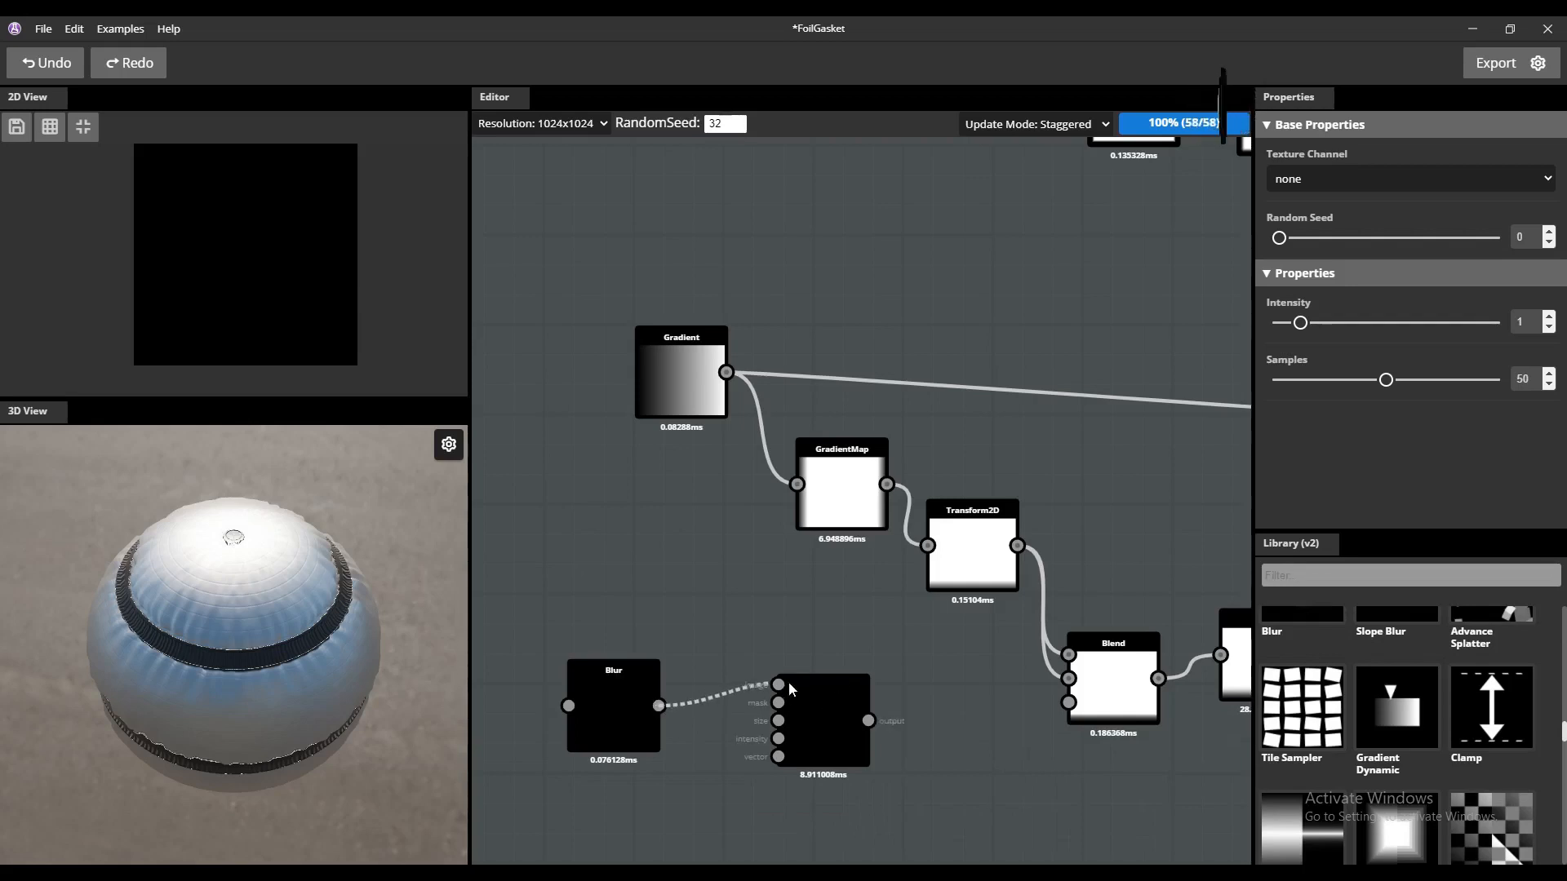
left_click(611, 699)
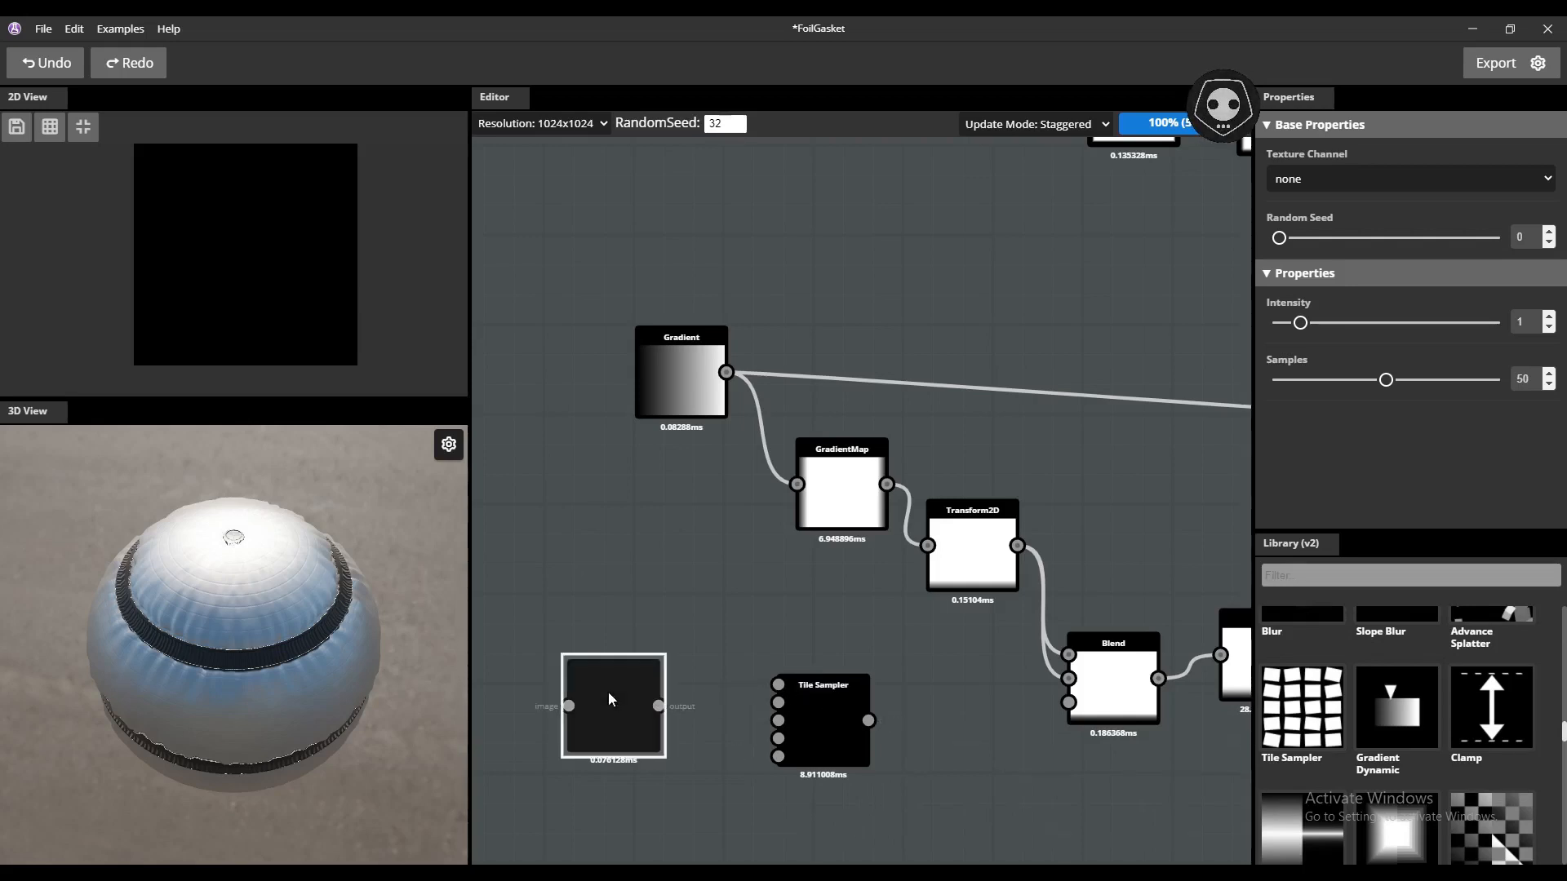
left_click_drag(620, 702, 782, 685)
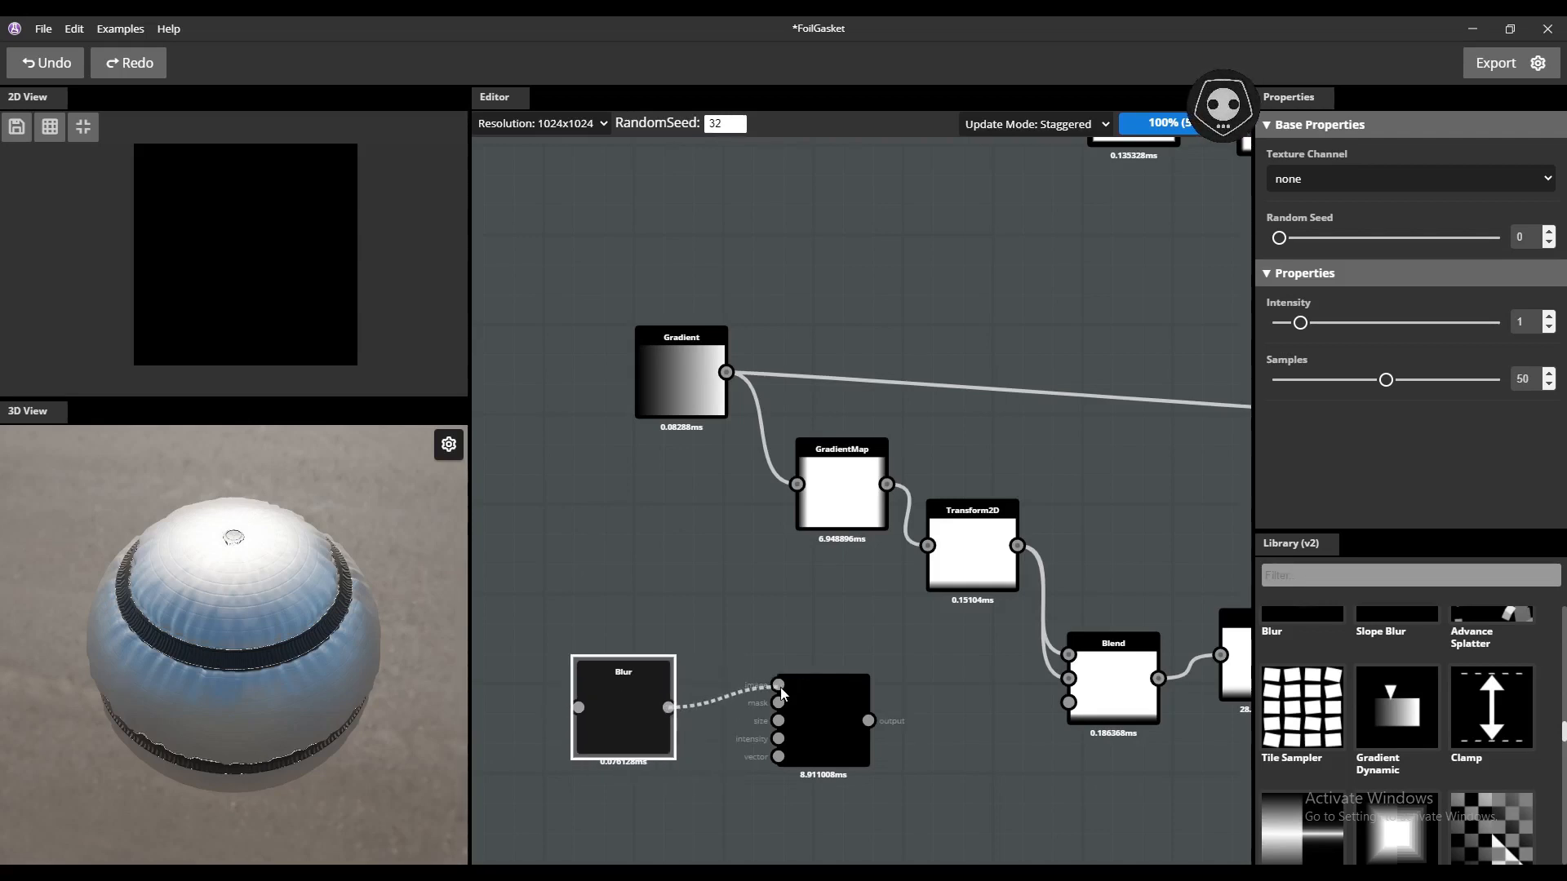
mouse_move(669, 692)
left_mouse_down()
mouse_move(648, 694)
mouse_move(682, 694)
left_mouse_up()
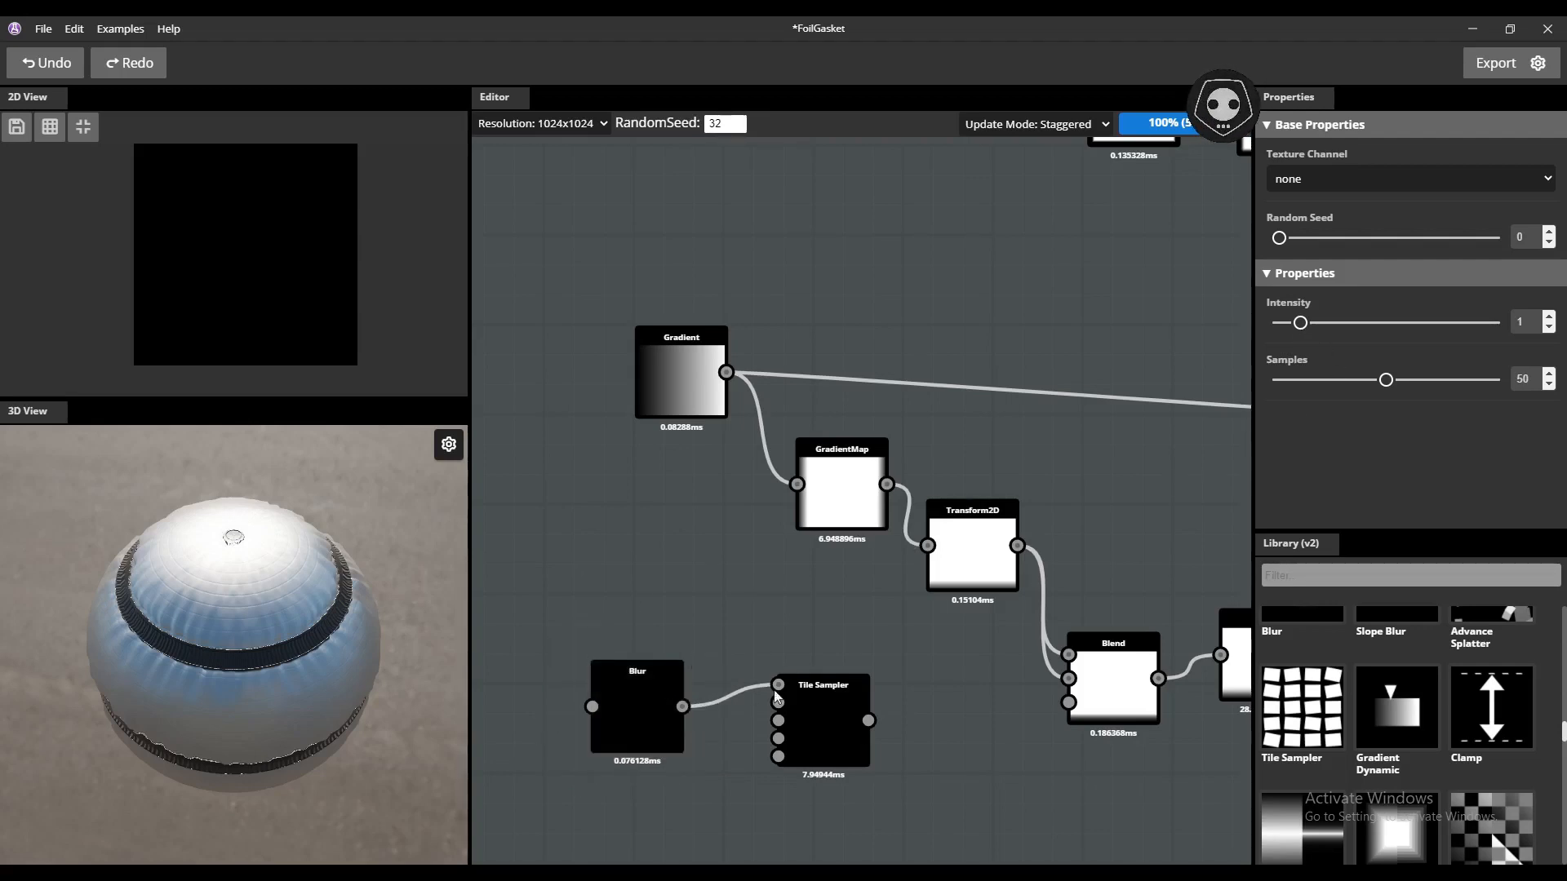
left_click(821, 690)
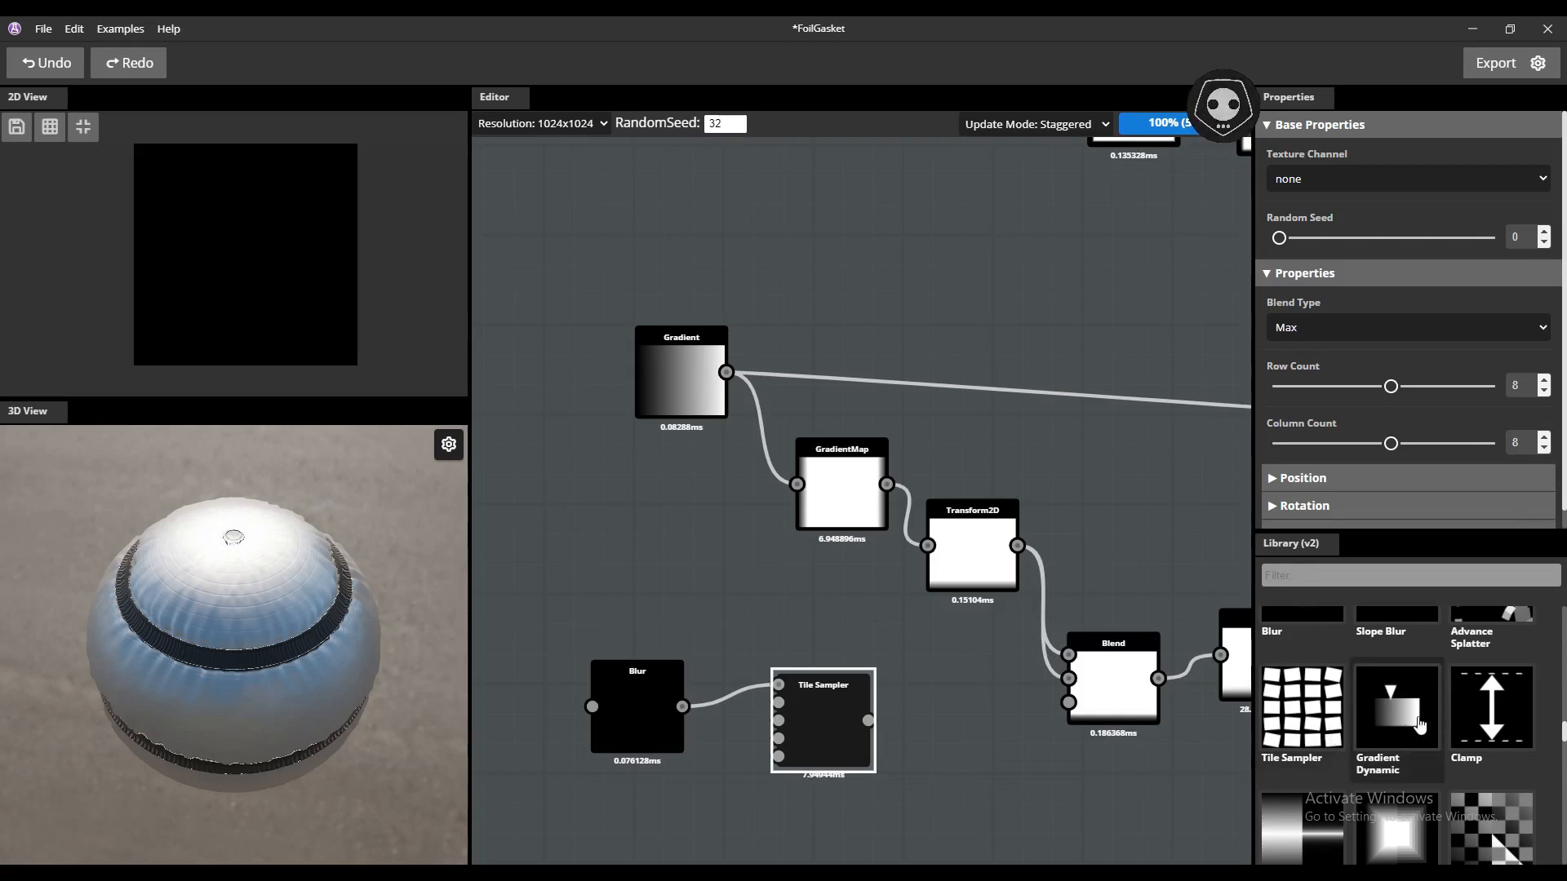
- Add a Circle node from the library above the new Blur node and connect its output to Blur's image input
scroll(1403, 719, "up", 3)
scroll(1322, 694, "down", 1)
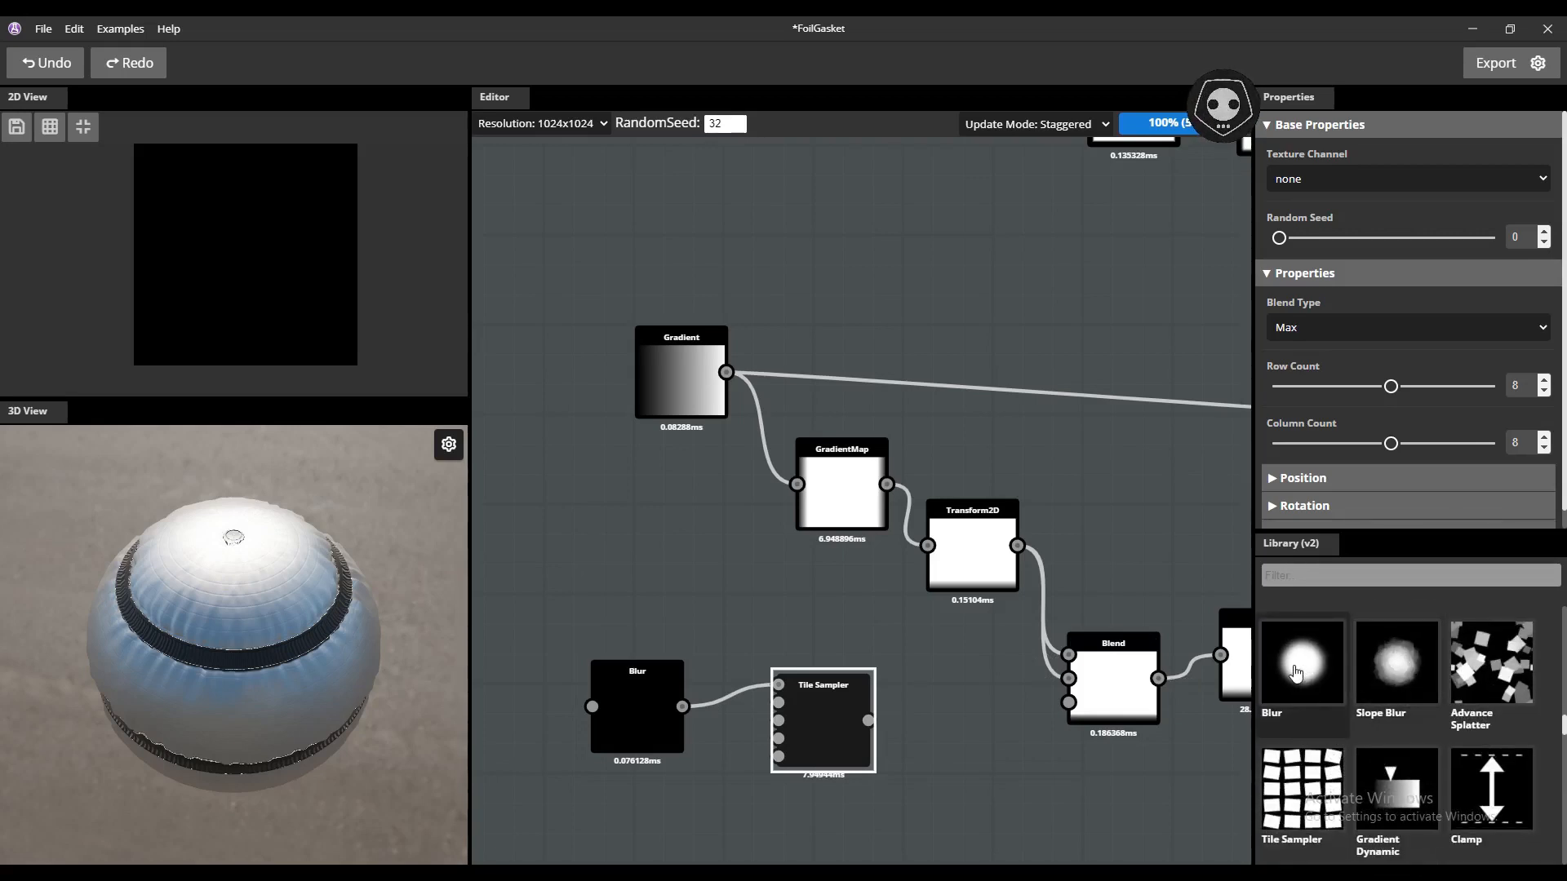
scroll(1387, 710, "up", 5)
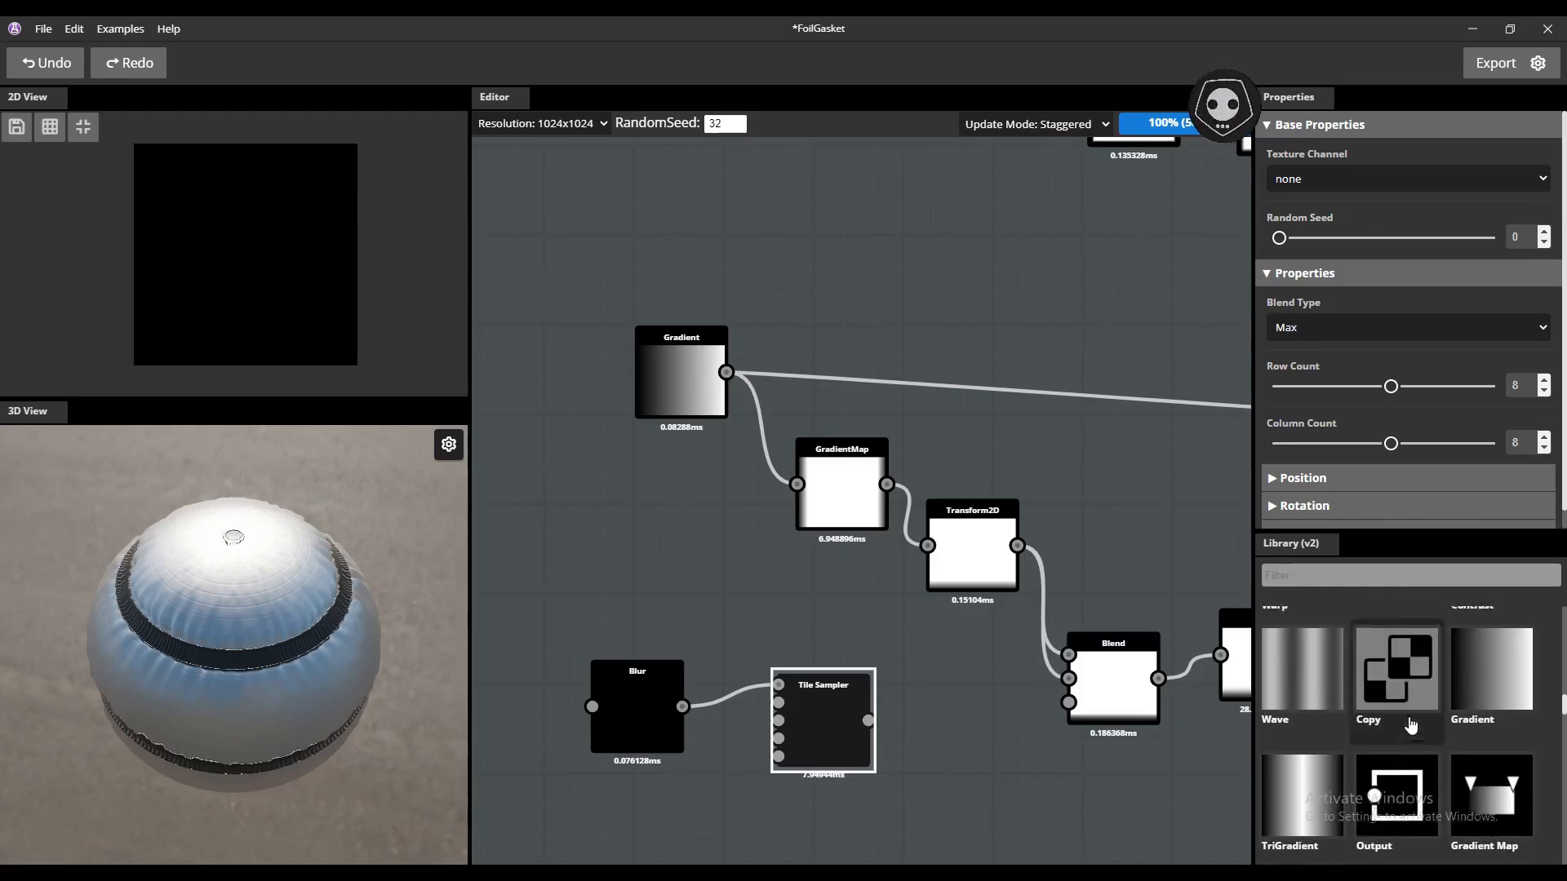
scroll(1411, 723, "up", 5)
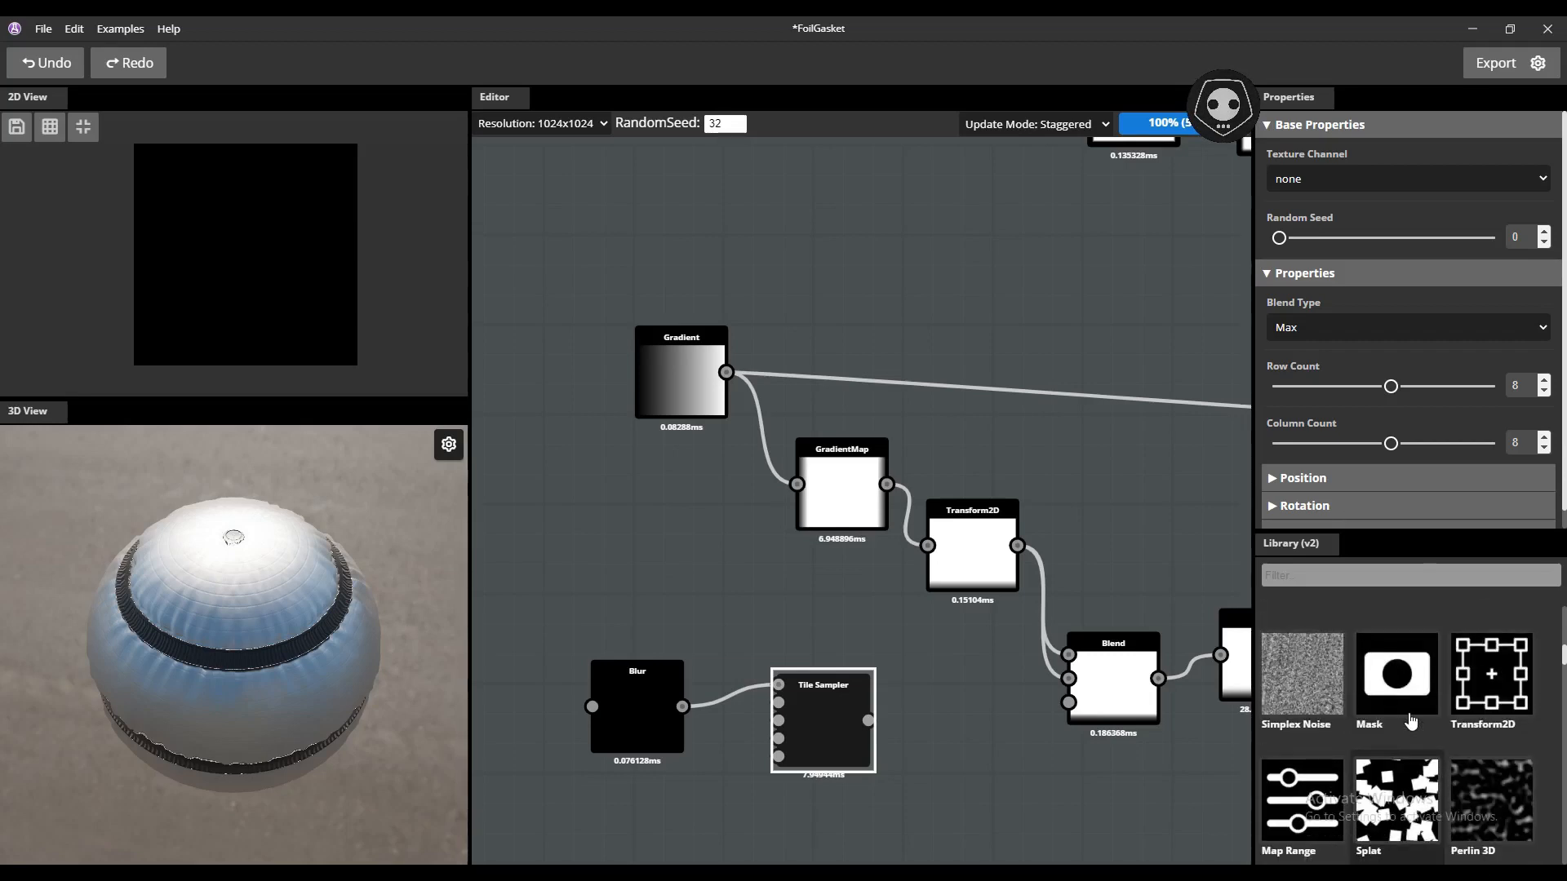
scroll(1410, 722, "up", 5)
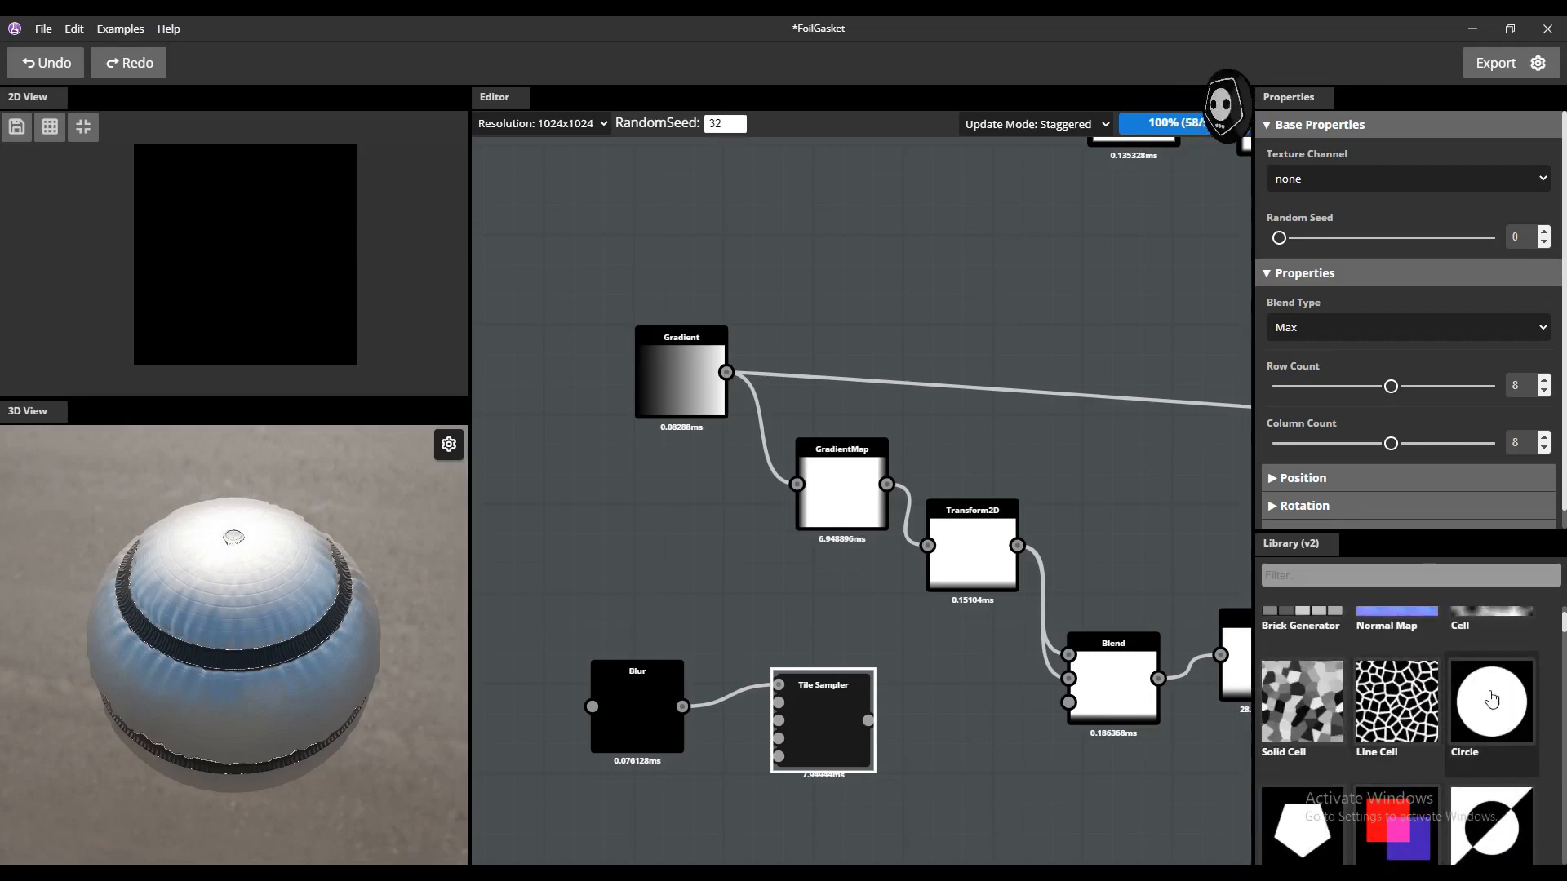
left_click_drag(1493, 699, 589, 586)
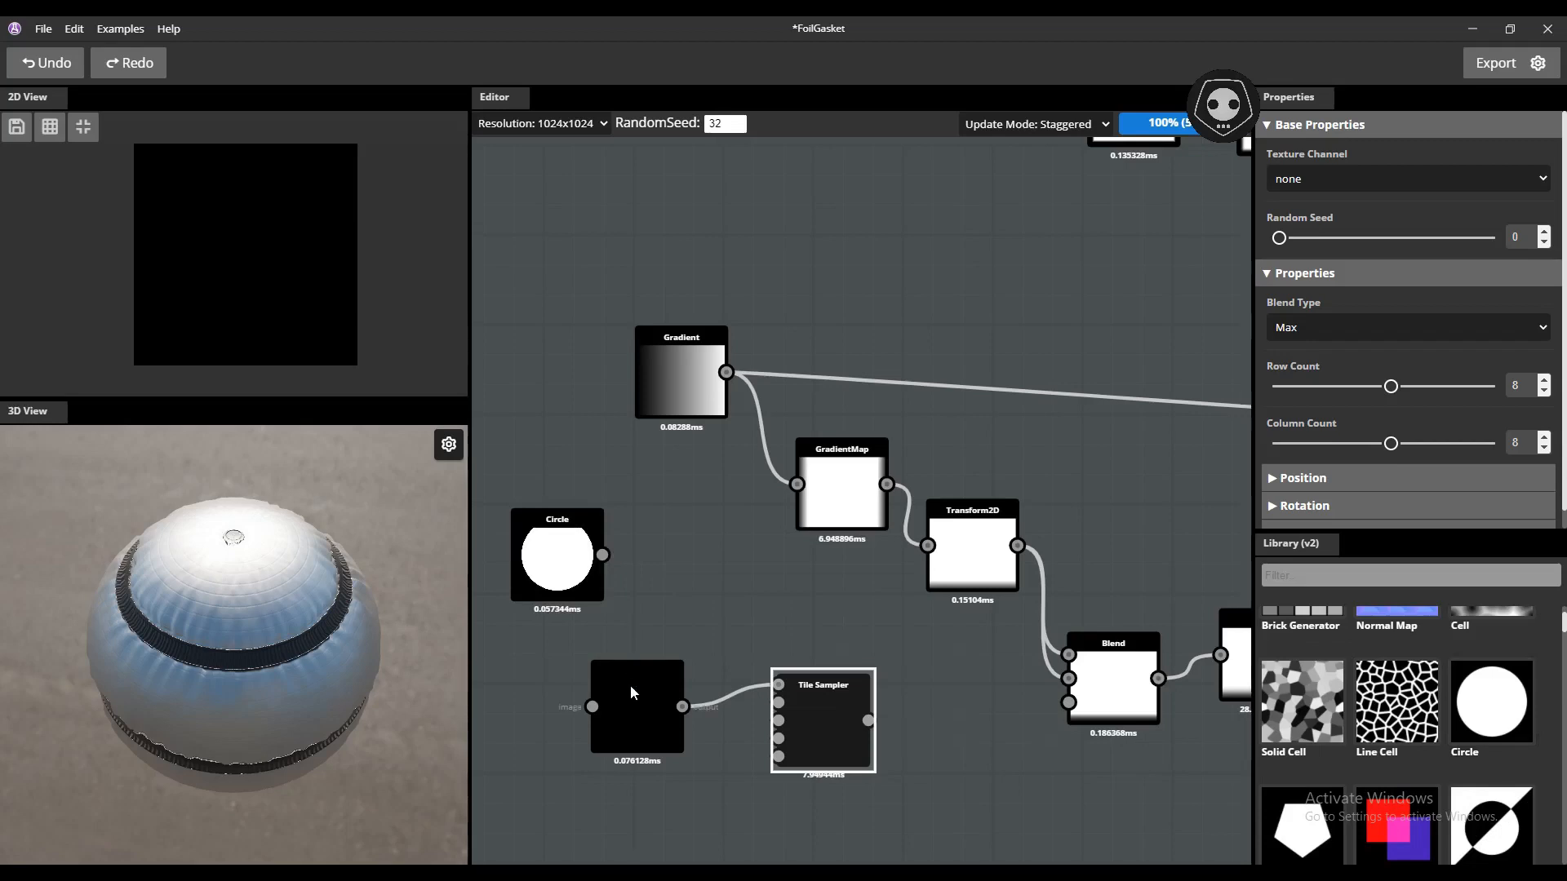
mouse_move(630, 692)
left_mouse_down()
mouse_move(660, 663)
mouse_move(626, 690)
mouse_move(625, 678)
left_mouse_up()
left_click_drag(554, 557, 545, 588)
- Set the new Blur node's intensity to 4.4 and the Circle node's radius to 0.14, checking the Tile Sampler preview
left_click(685, 662)
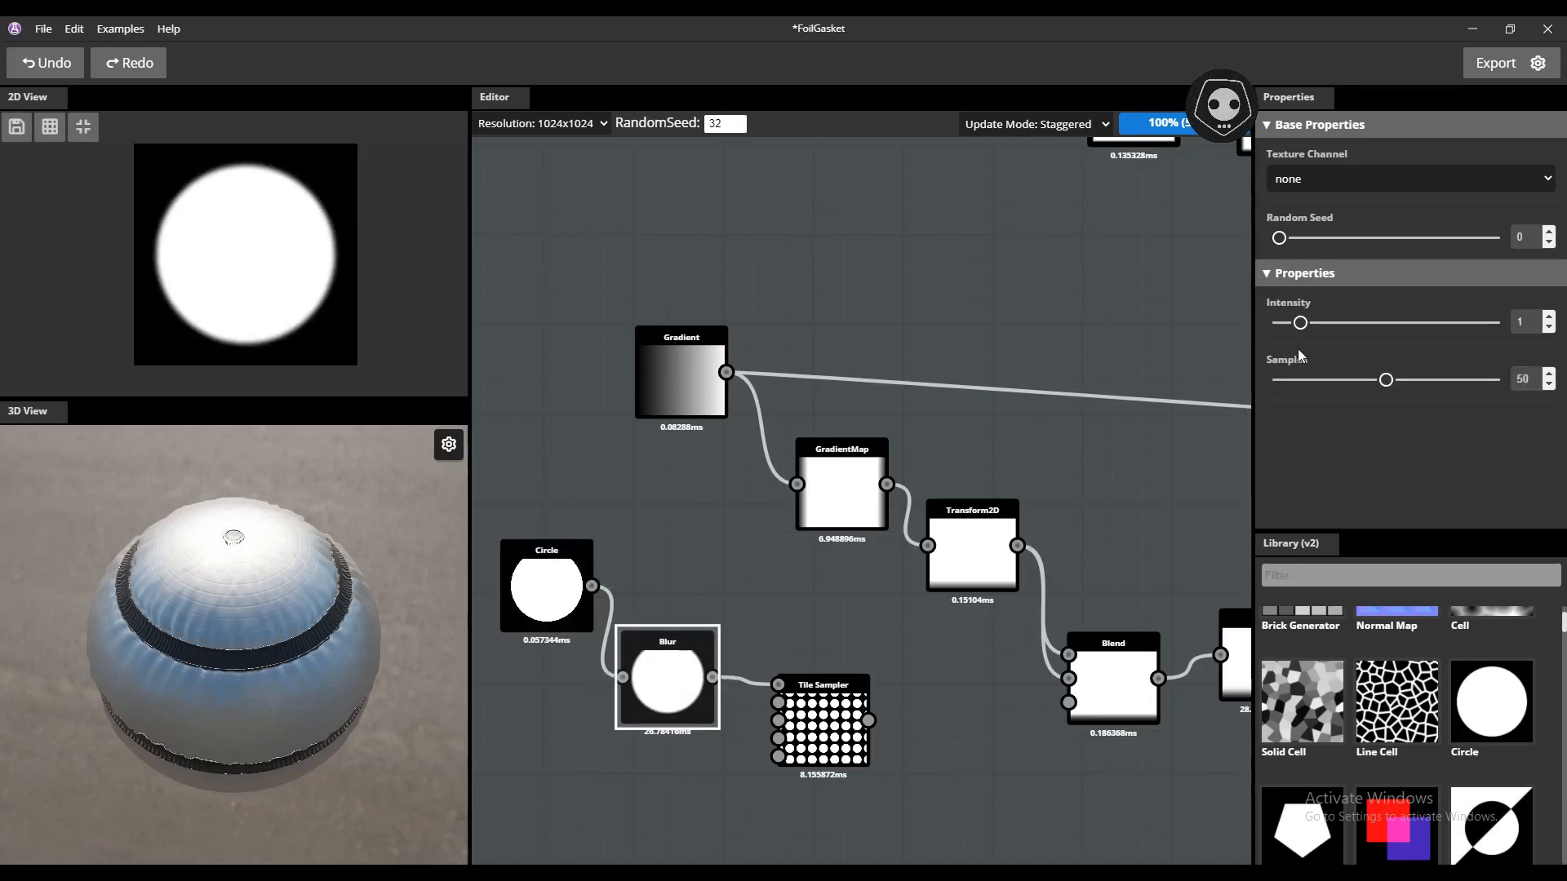
mouse_move(1300, 322)
left_mouse_down()
mouse_move(1379, 336)
mouse_move(1311, 335)
left_mouse_up()
left_click(533, 580)
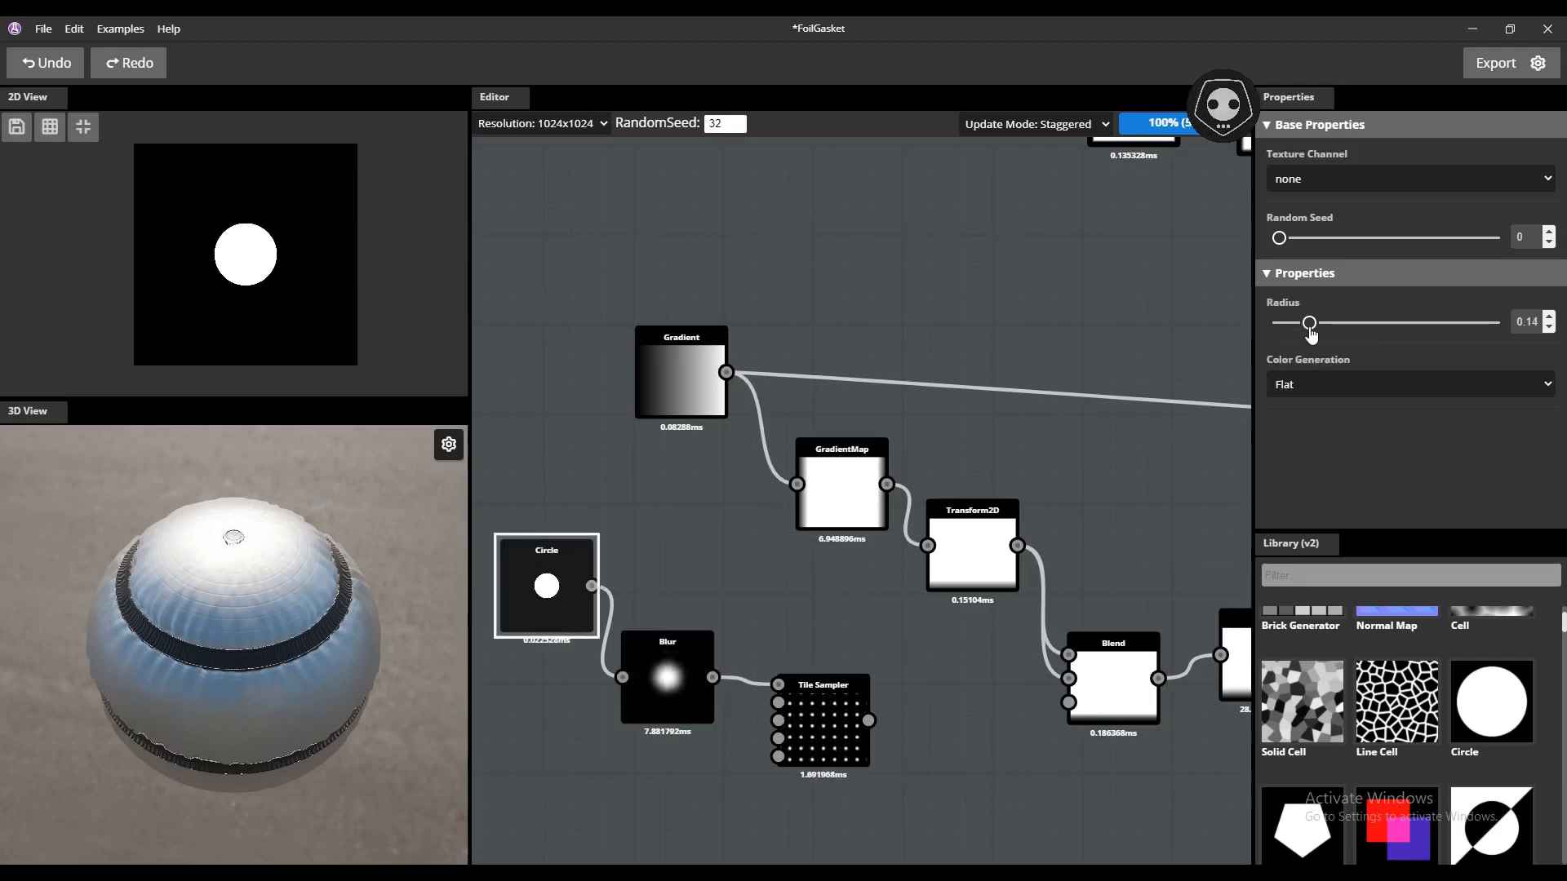
left_click(825, 686)
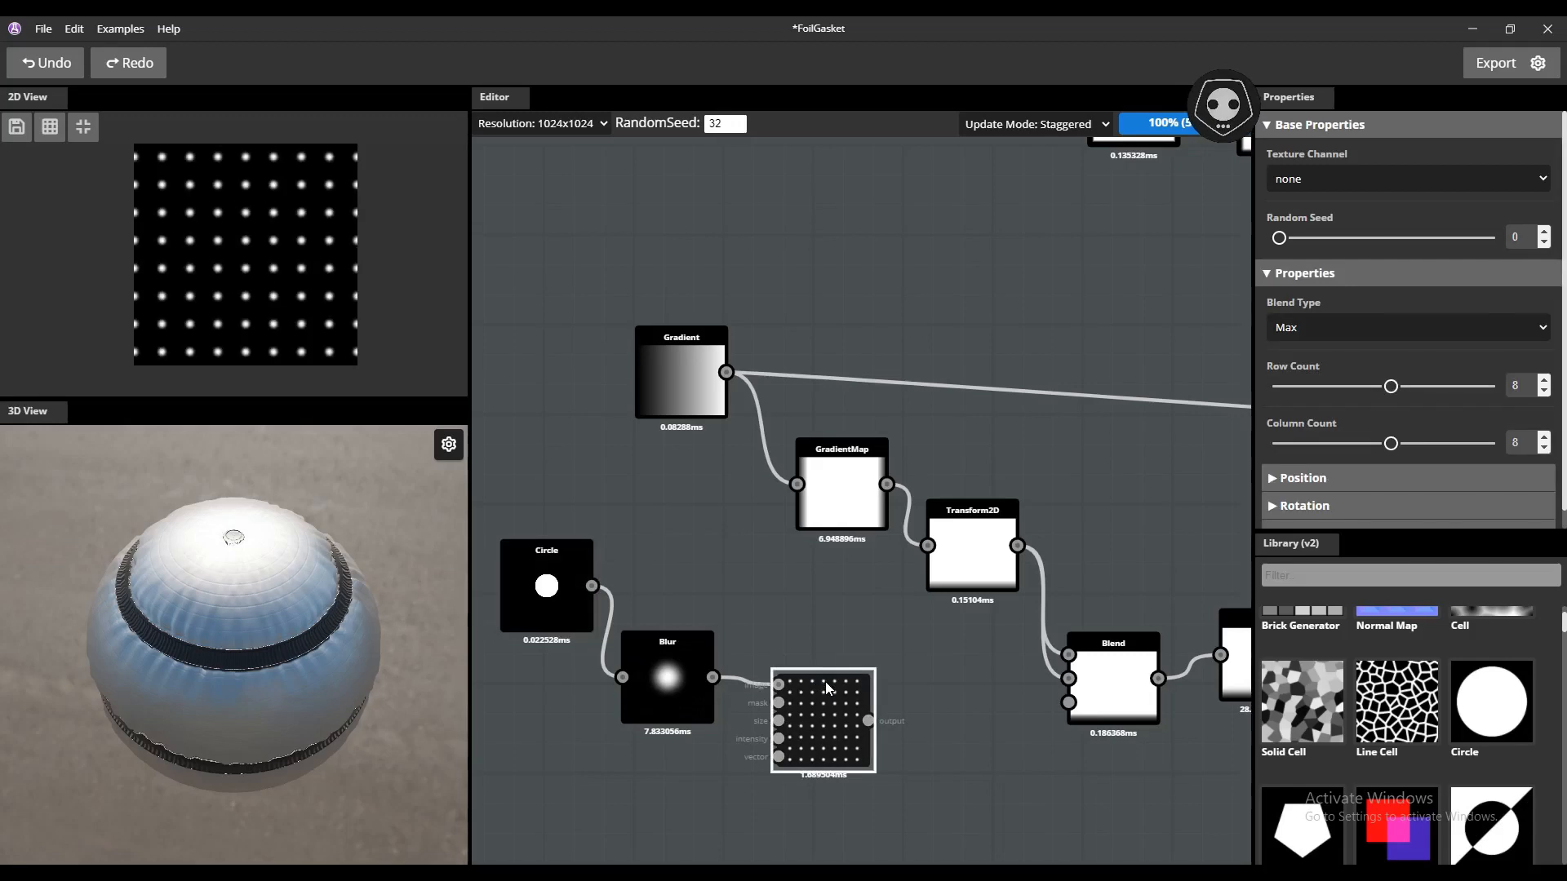
left_click(678, 657)
- Browse the node library from the basic shapes through the noise, flood fill and channel nodes to Comment and Frame
scroll(1480, 747, "down", 5)
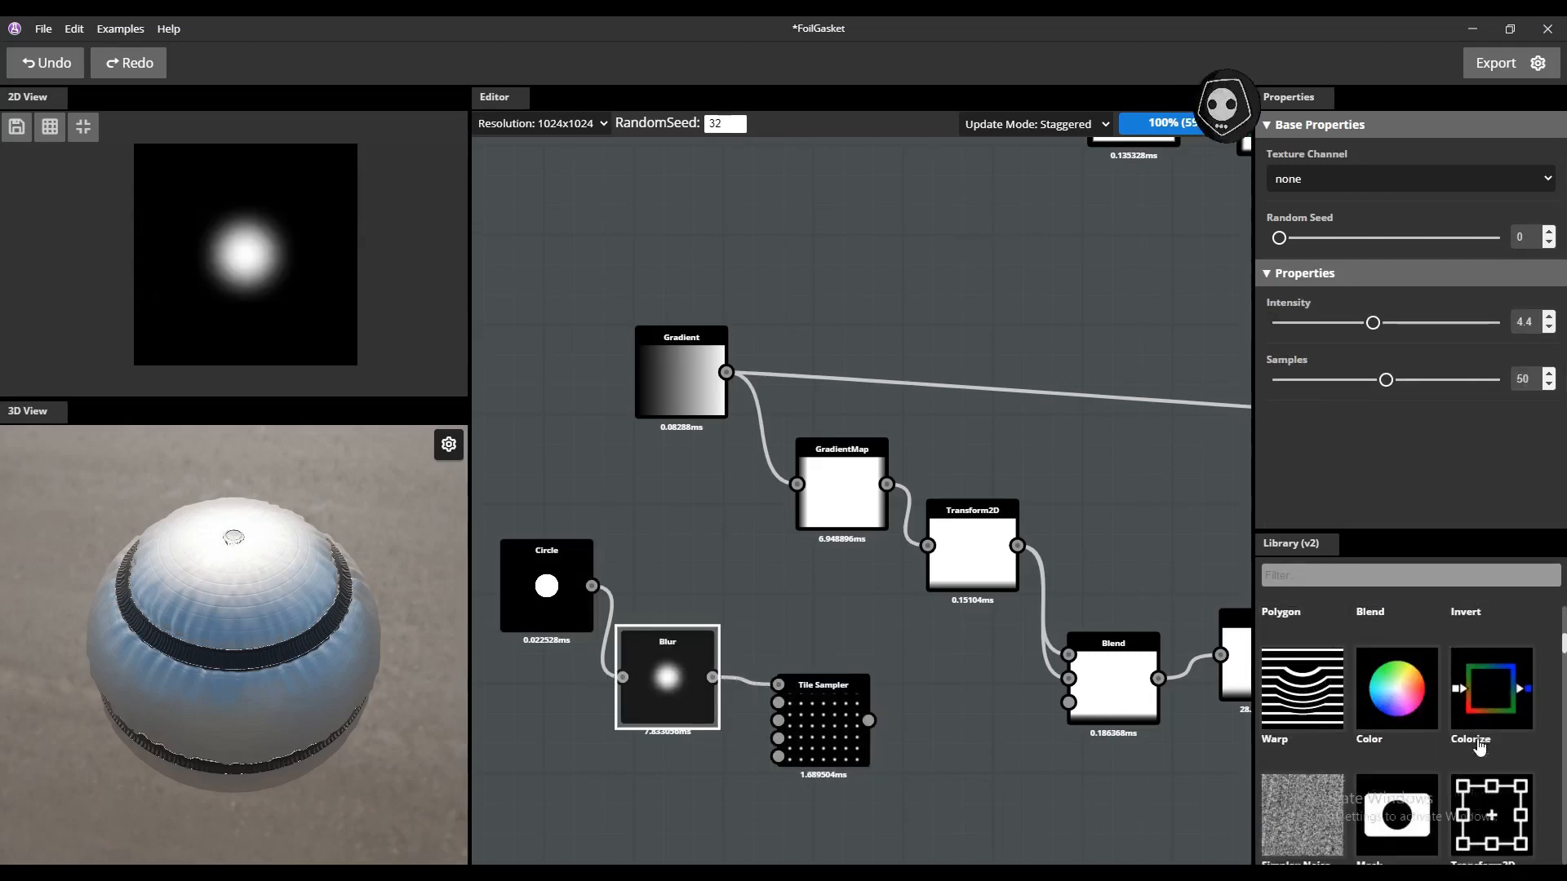
scroll(1480, 746, "down", 5)
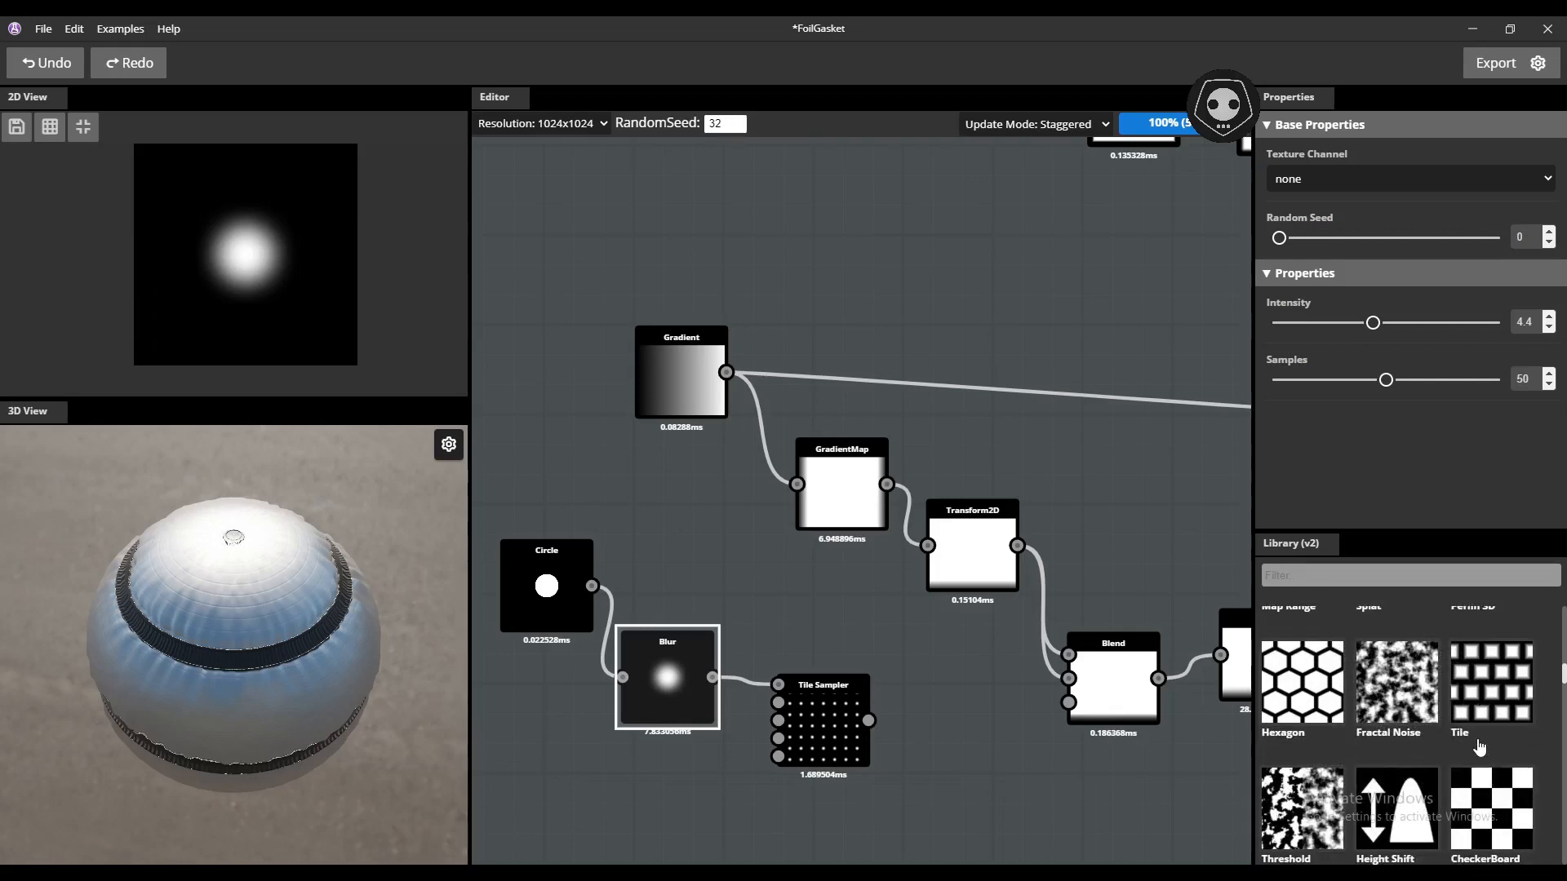
scroll(1479, 747, "up", 2)
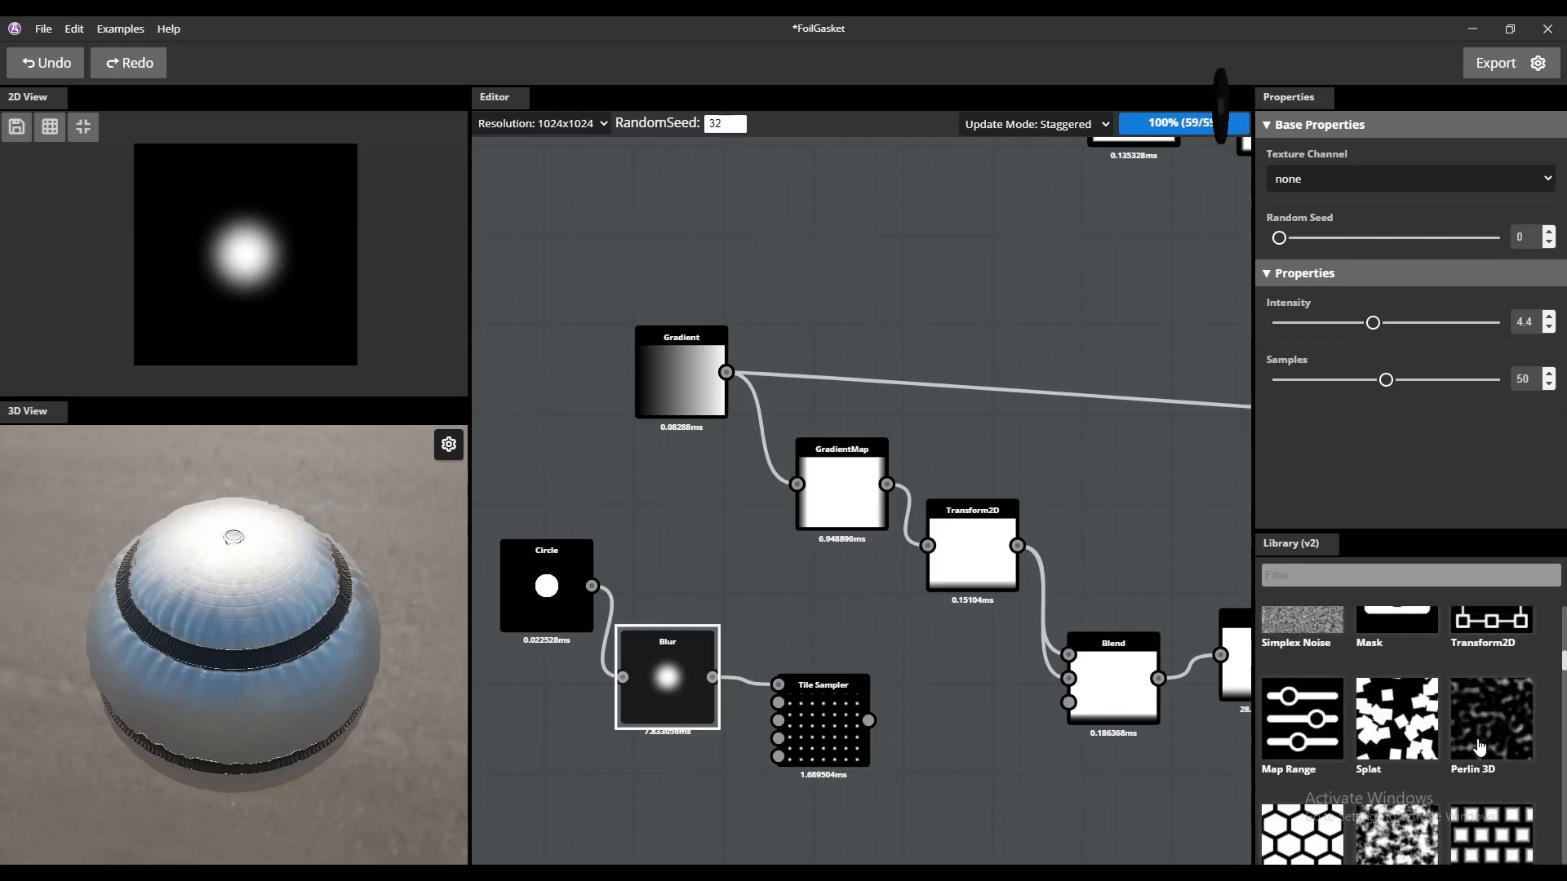
scroll(1480, 746, "down", 4)
scroll(1480, 747, "down", 1)
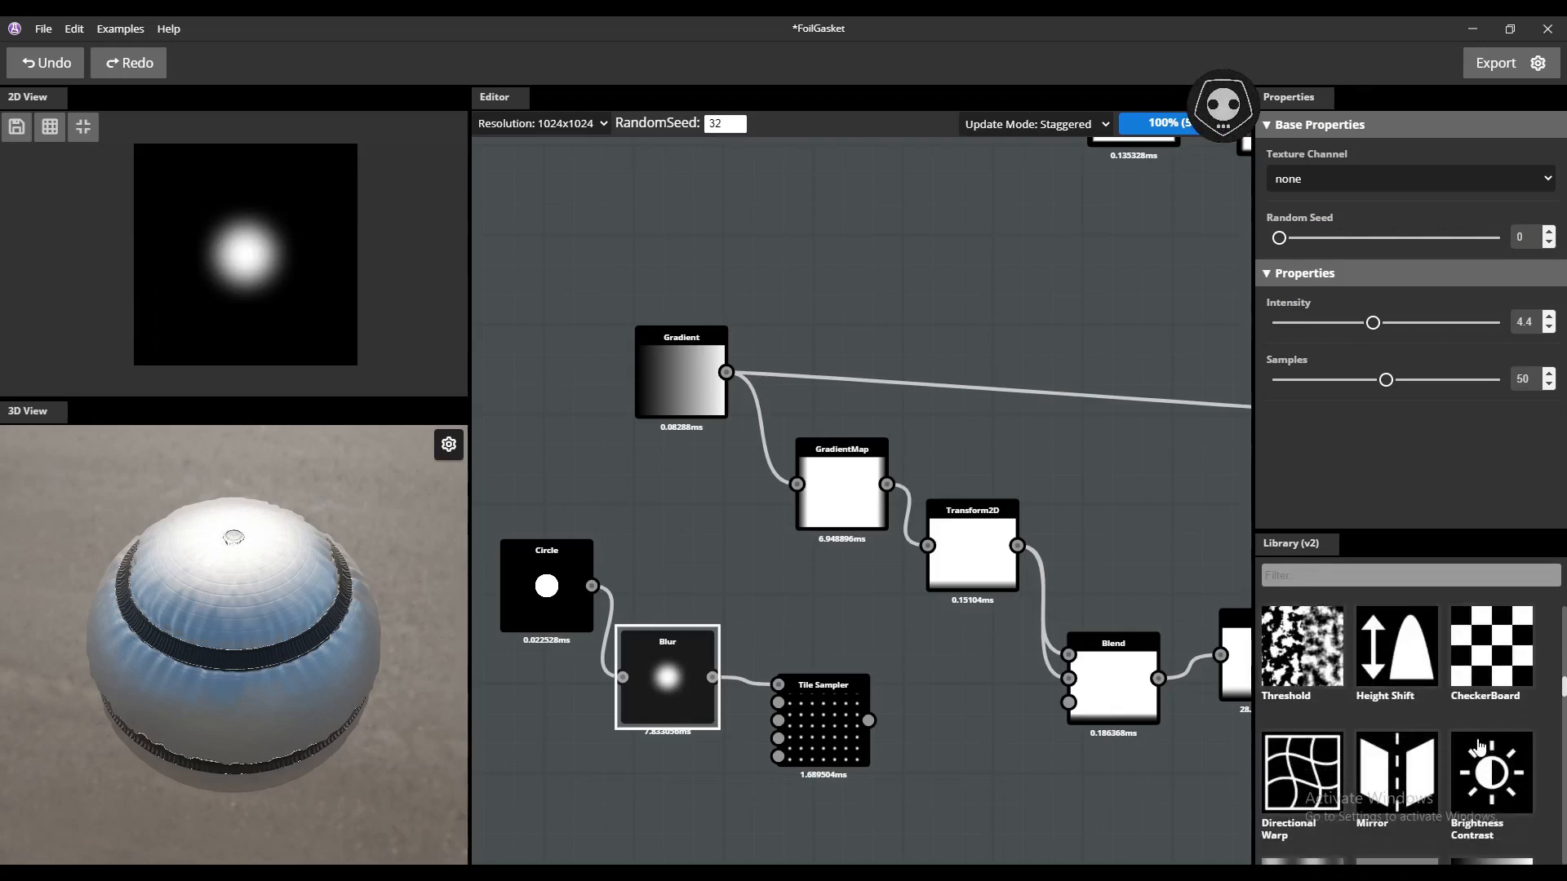
scroll(1480, 745, "down", 2)
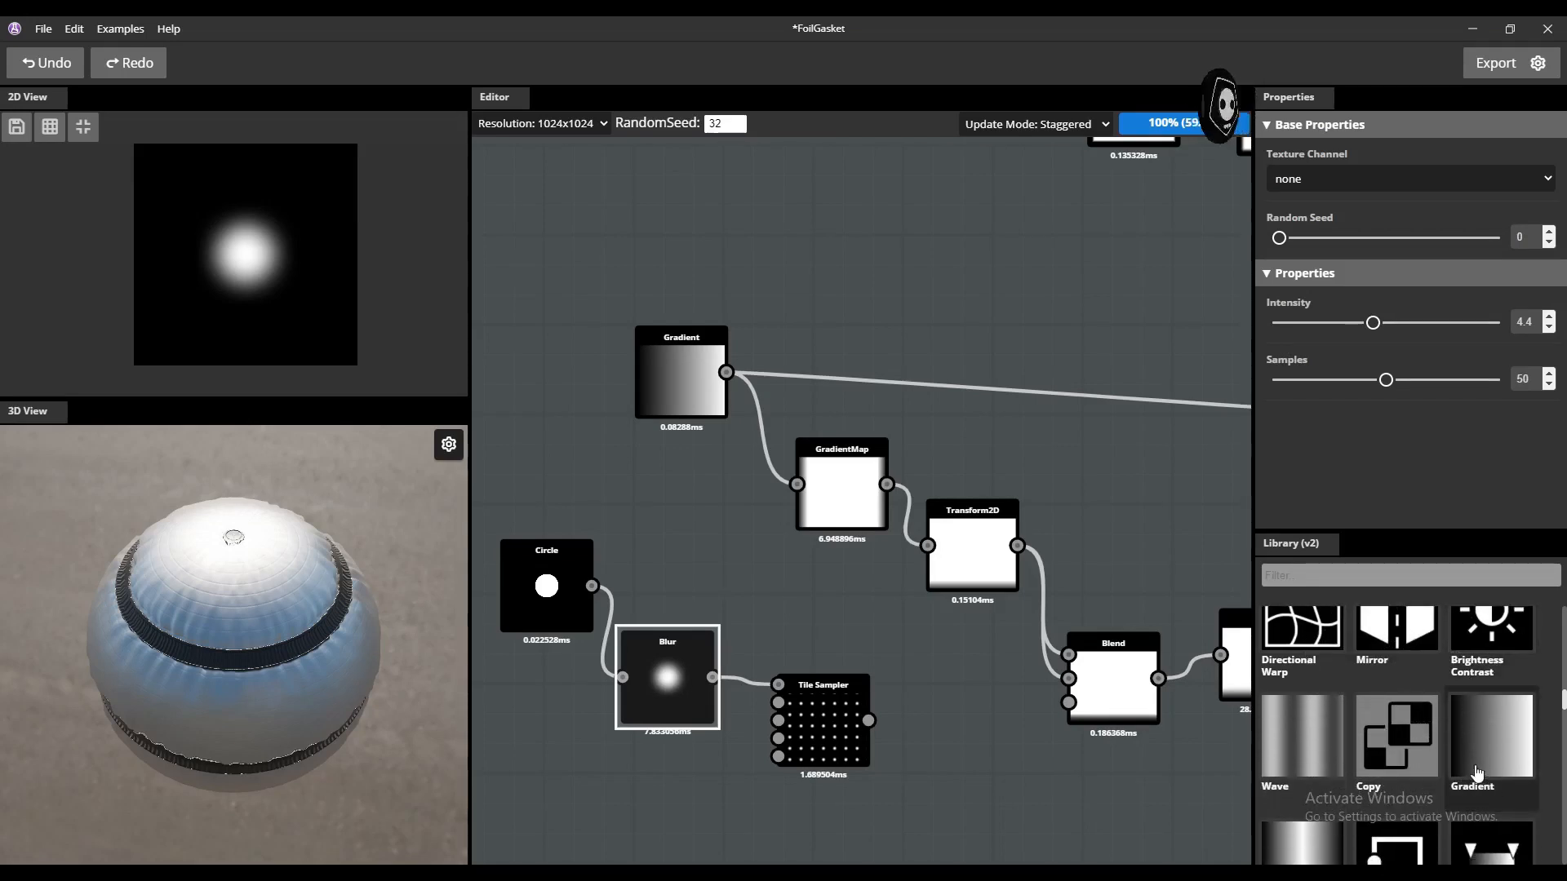
scroll(1469, 766, "down", 3)
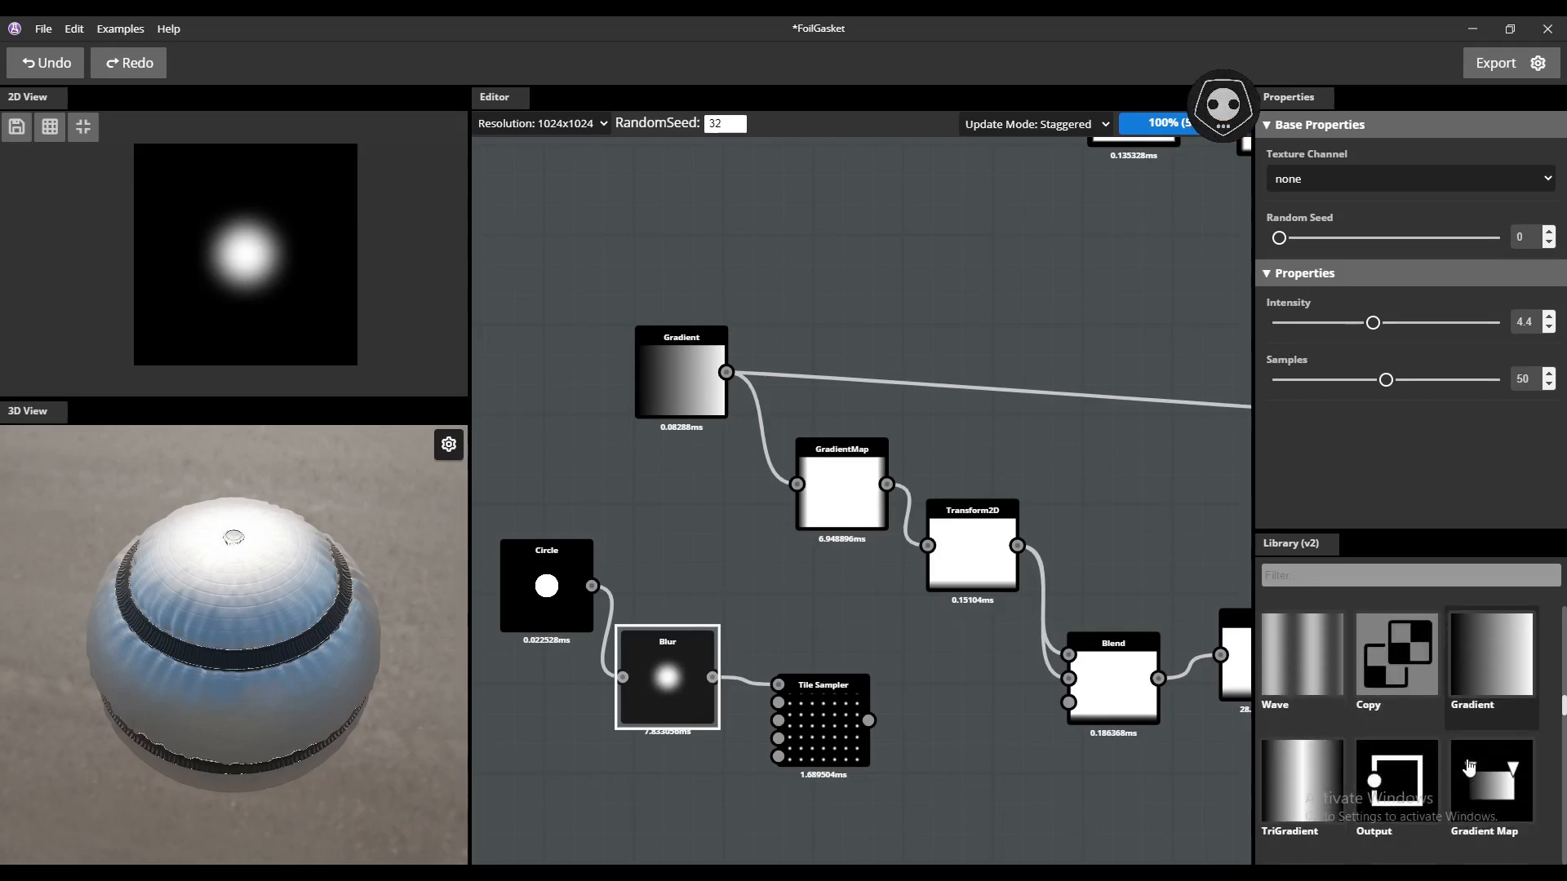
scroll(1469, 765, "down", 1)
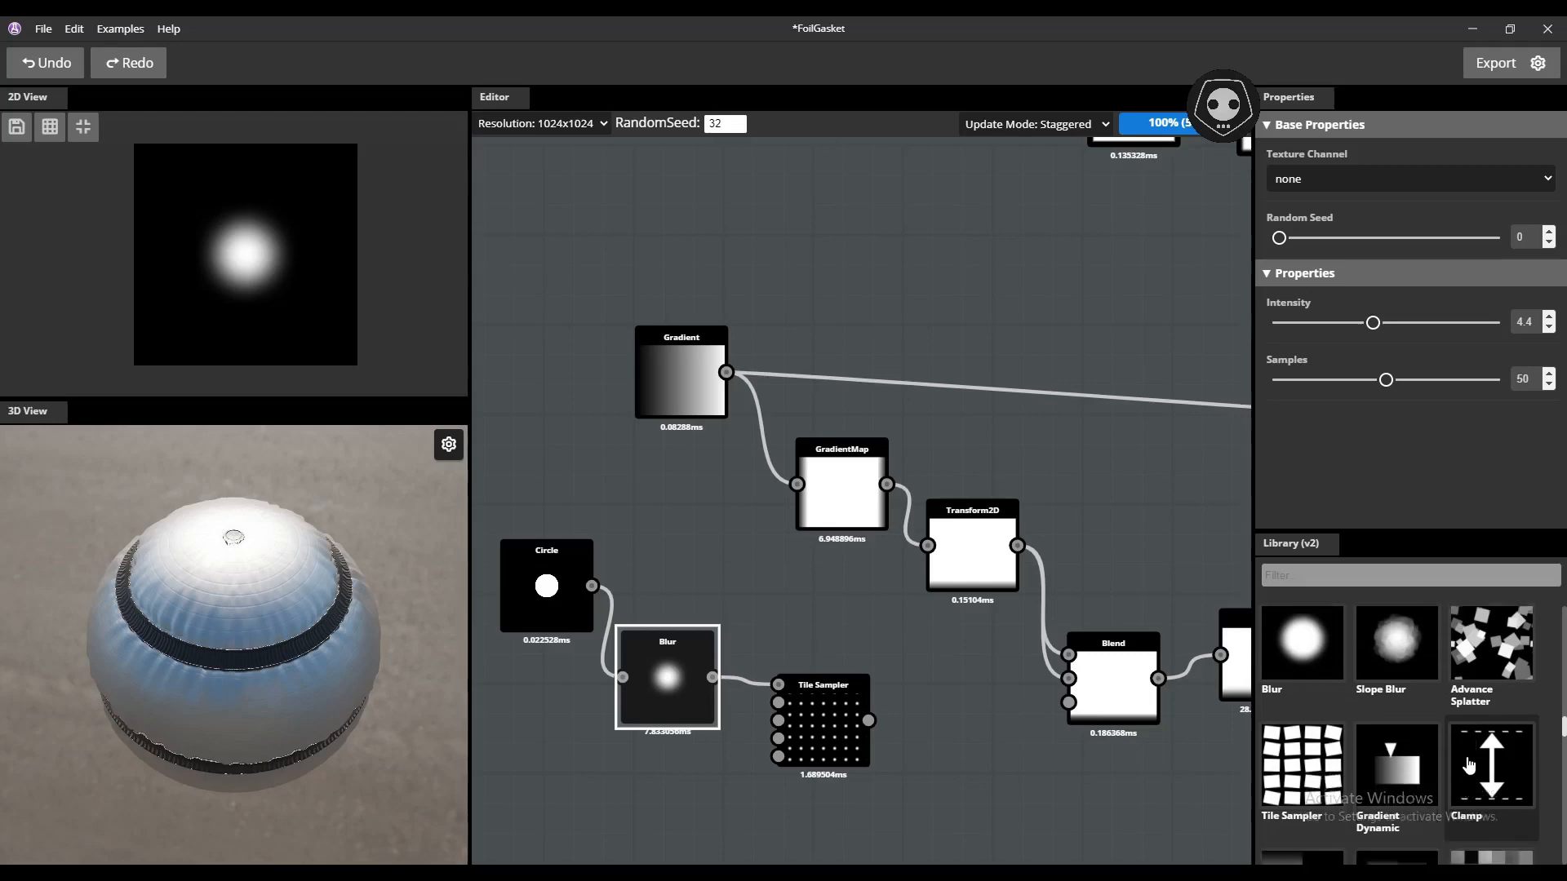
scroll(1469, 766, "down", 1)
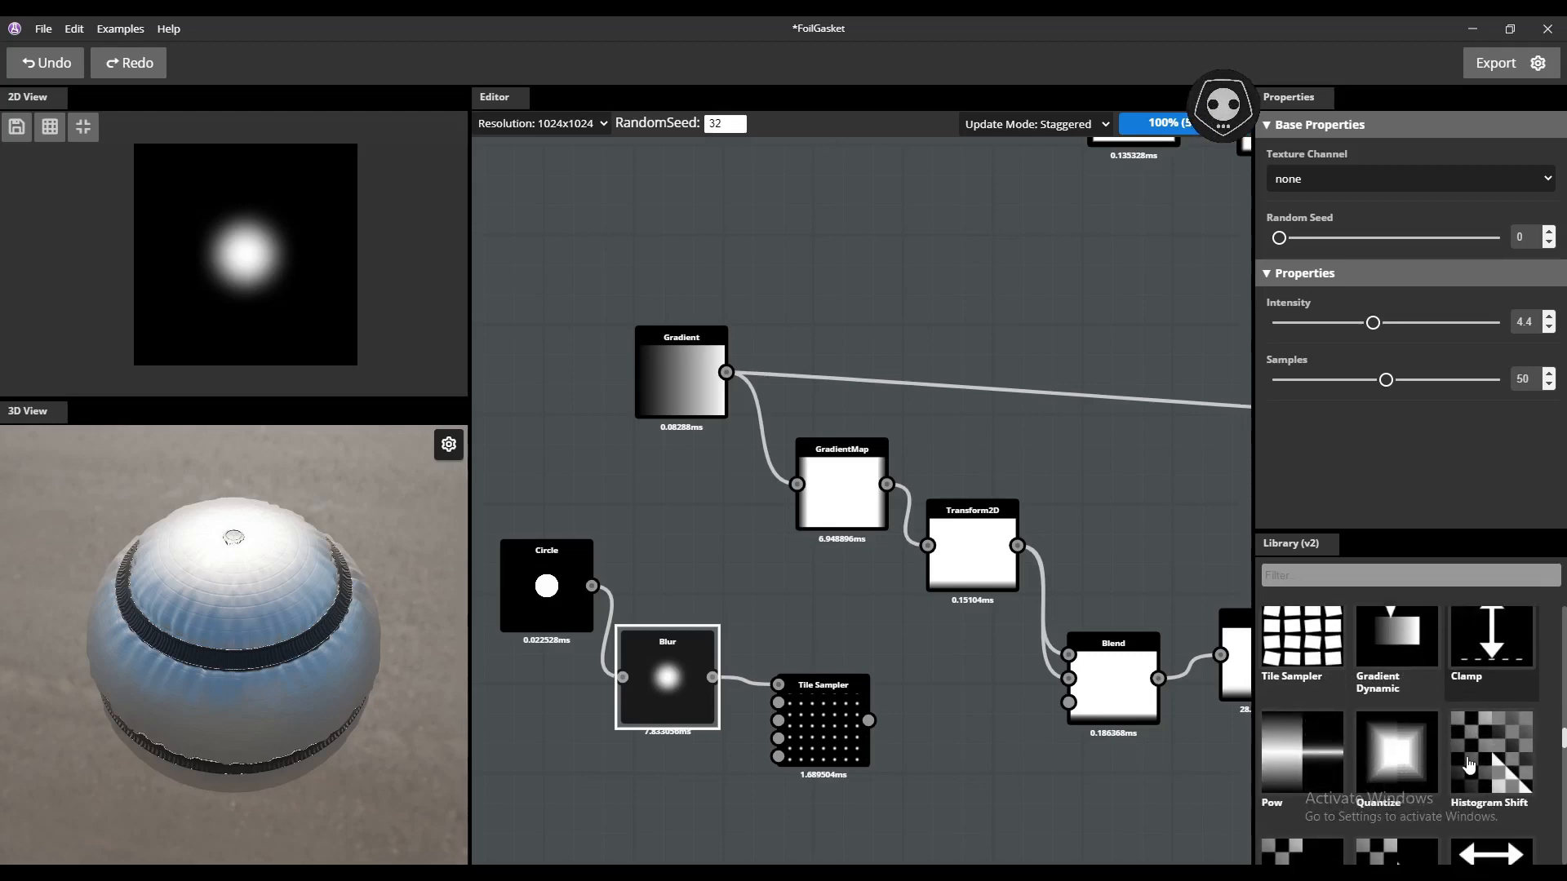
scroll(1469, 766, "down", 2)
scroll(1469, 766, "down", 3)
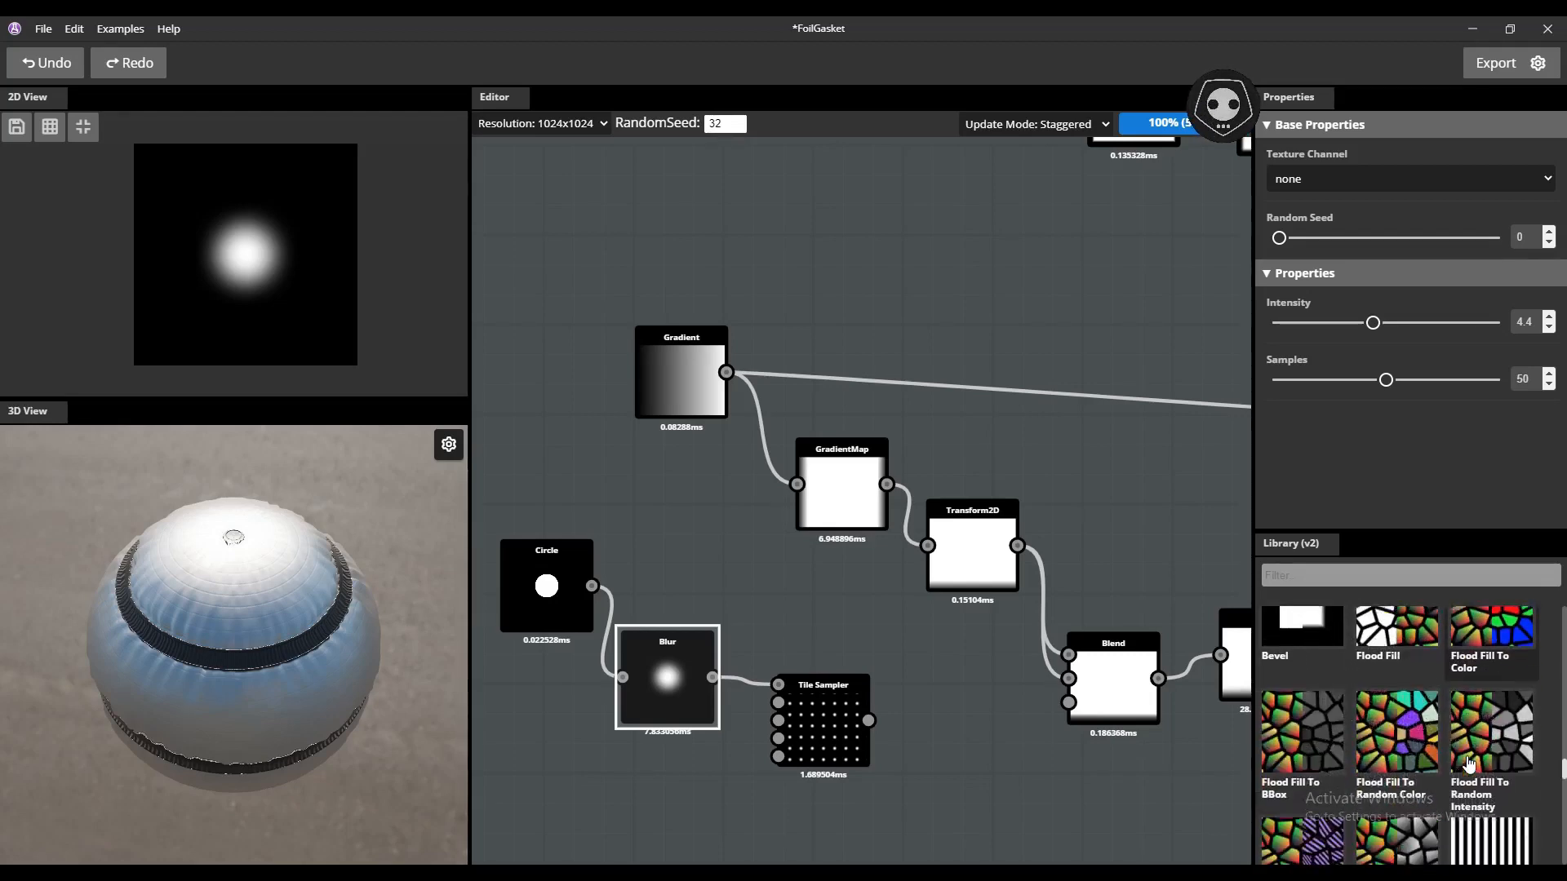
scroll(1469, 763, "up", 2)
scroll(1469, 764, "up", 1)
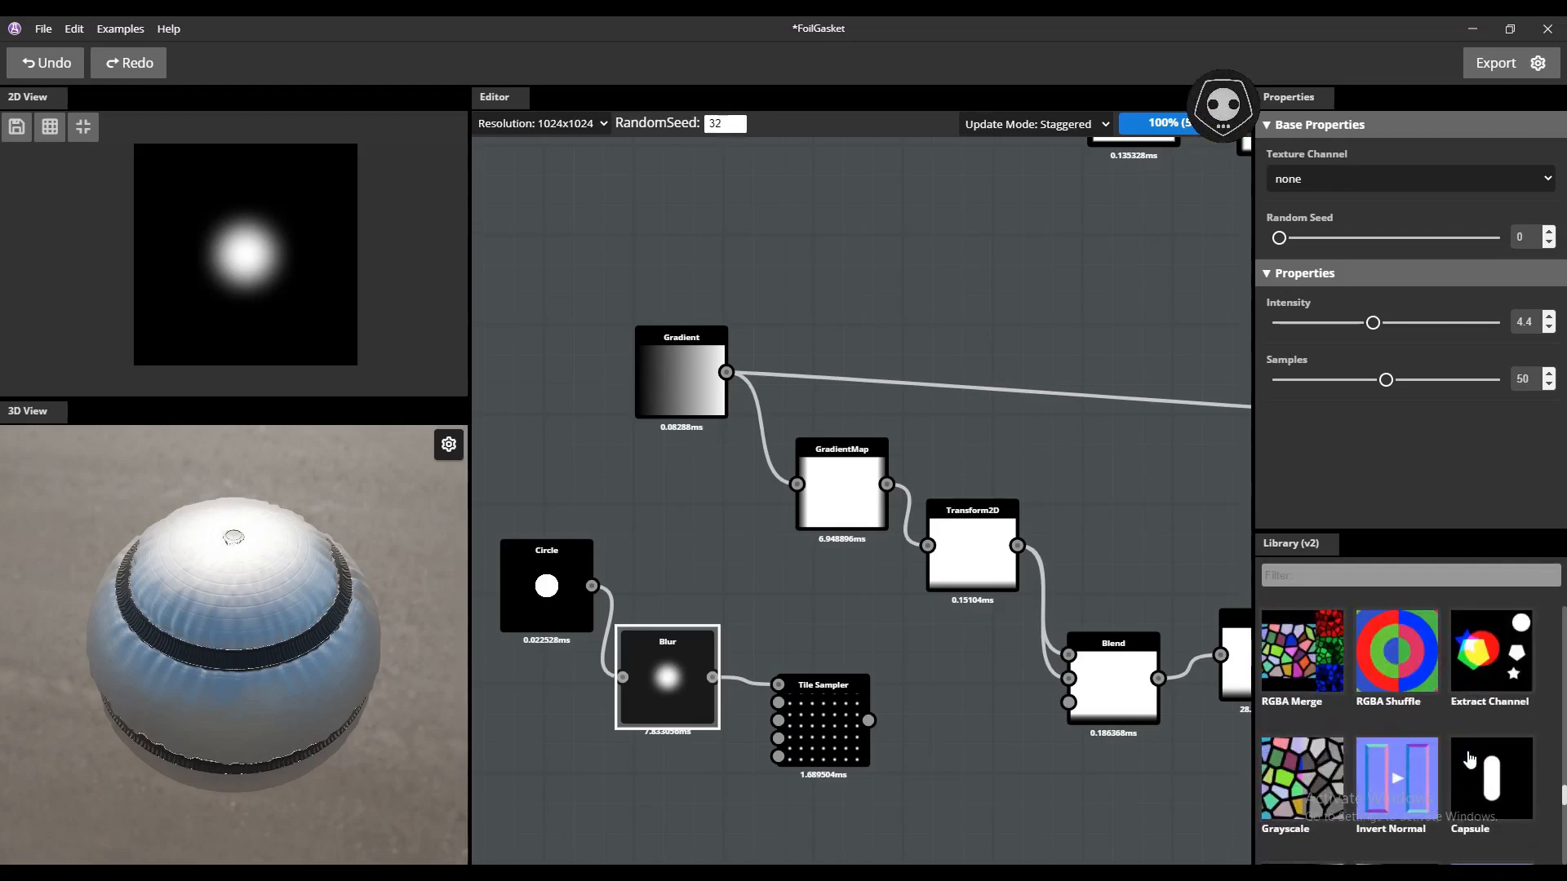
scroll(1469, 759, "down", 2)
scroll(1478, 758, "down", 1)
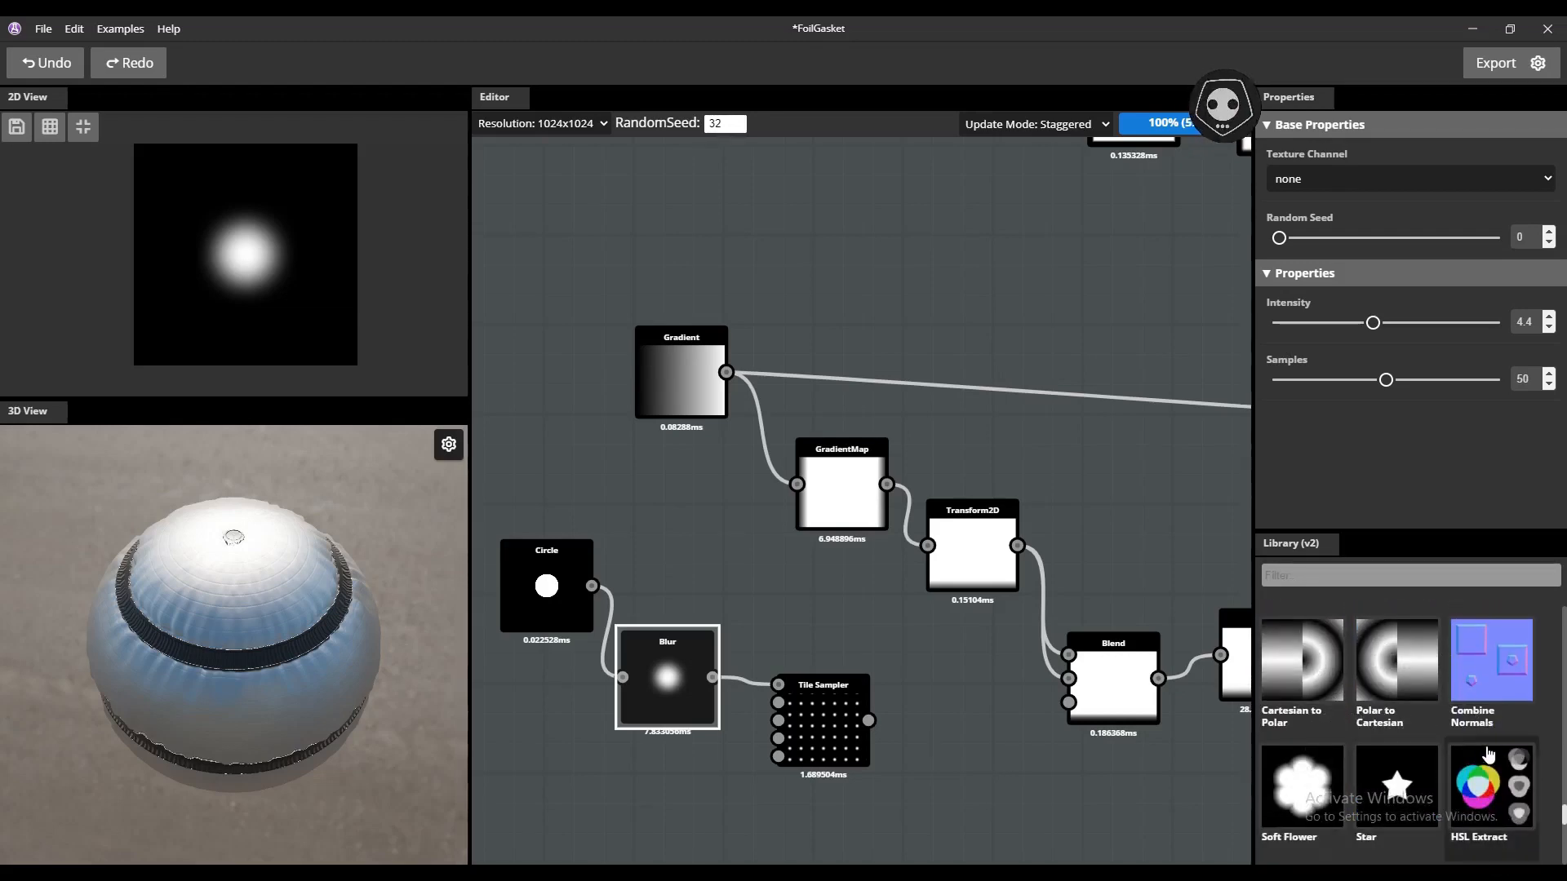
scroll(1489, 755, "down", 1)
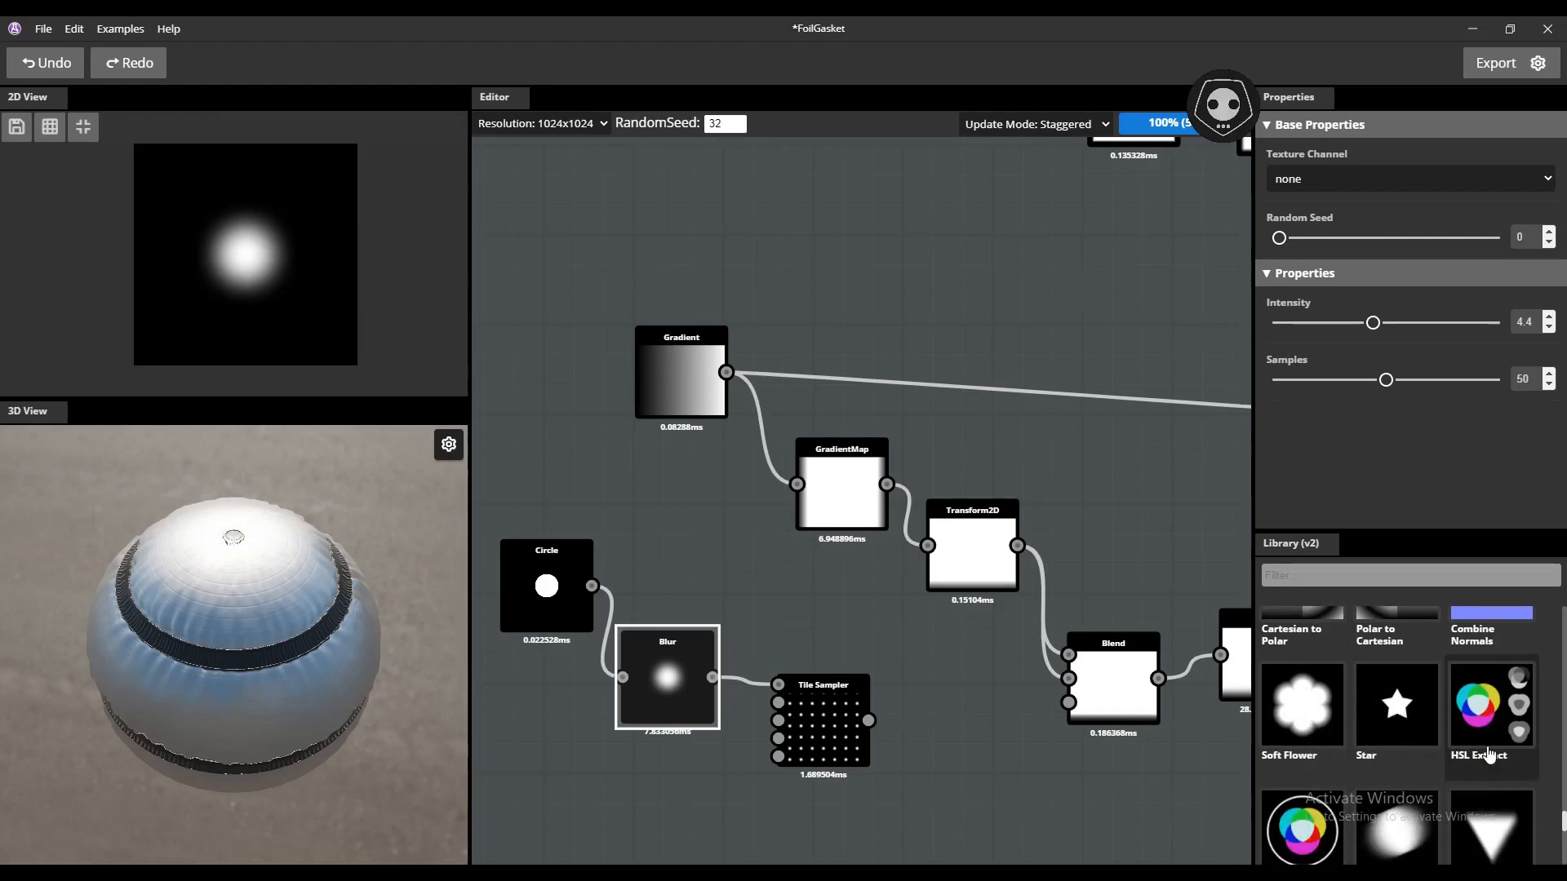
scroll(1489, 755, "down", 4)
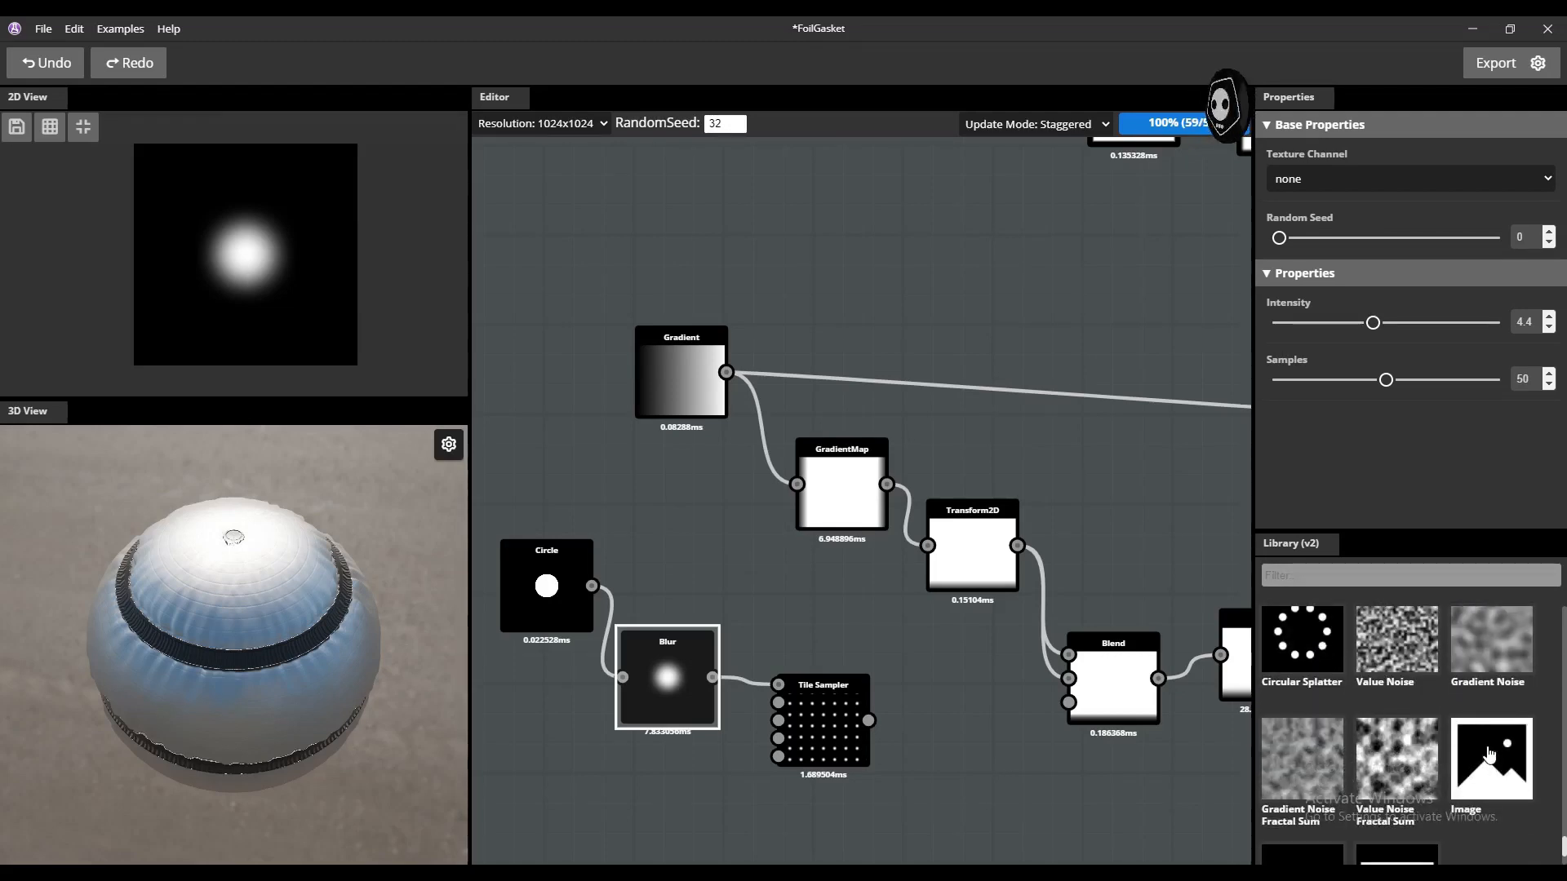
scroll(1492, 753, "down", 1)
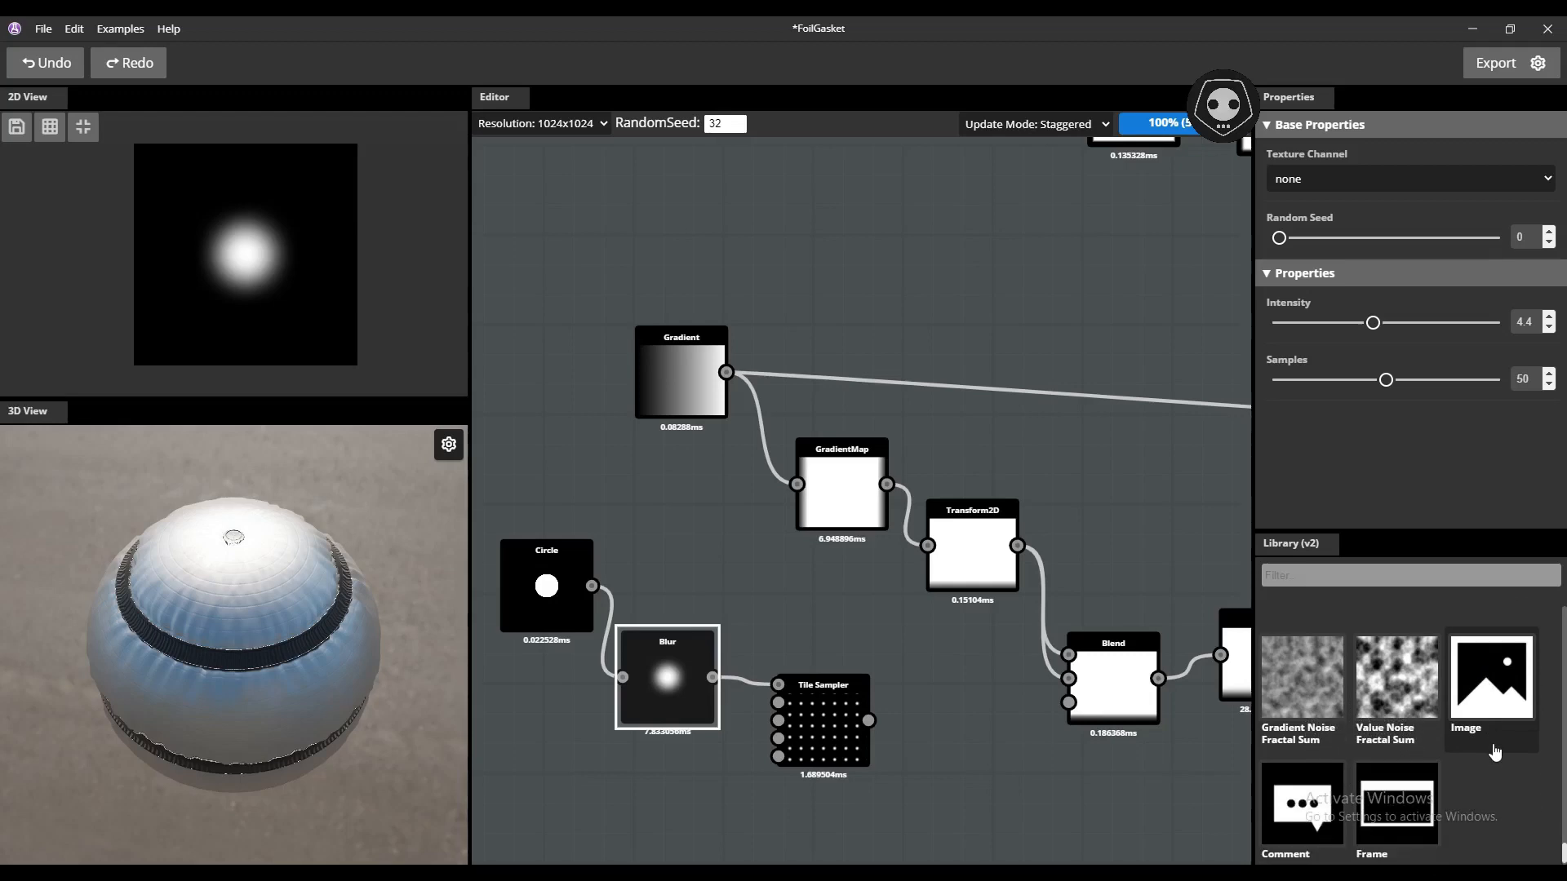
- Add a Circular Splatter node from the library and place it directly below the Tile Sampler node
scroll(1497, 751, "up", 2)
left_click_drag(1302, 717, 932, 797)
scroll(913, 768, "down", 2)
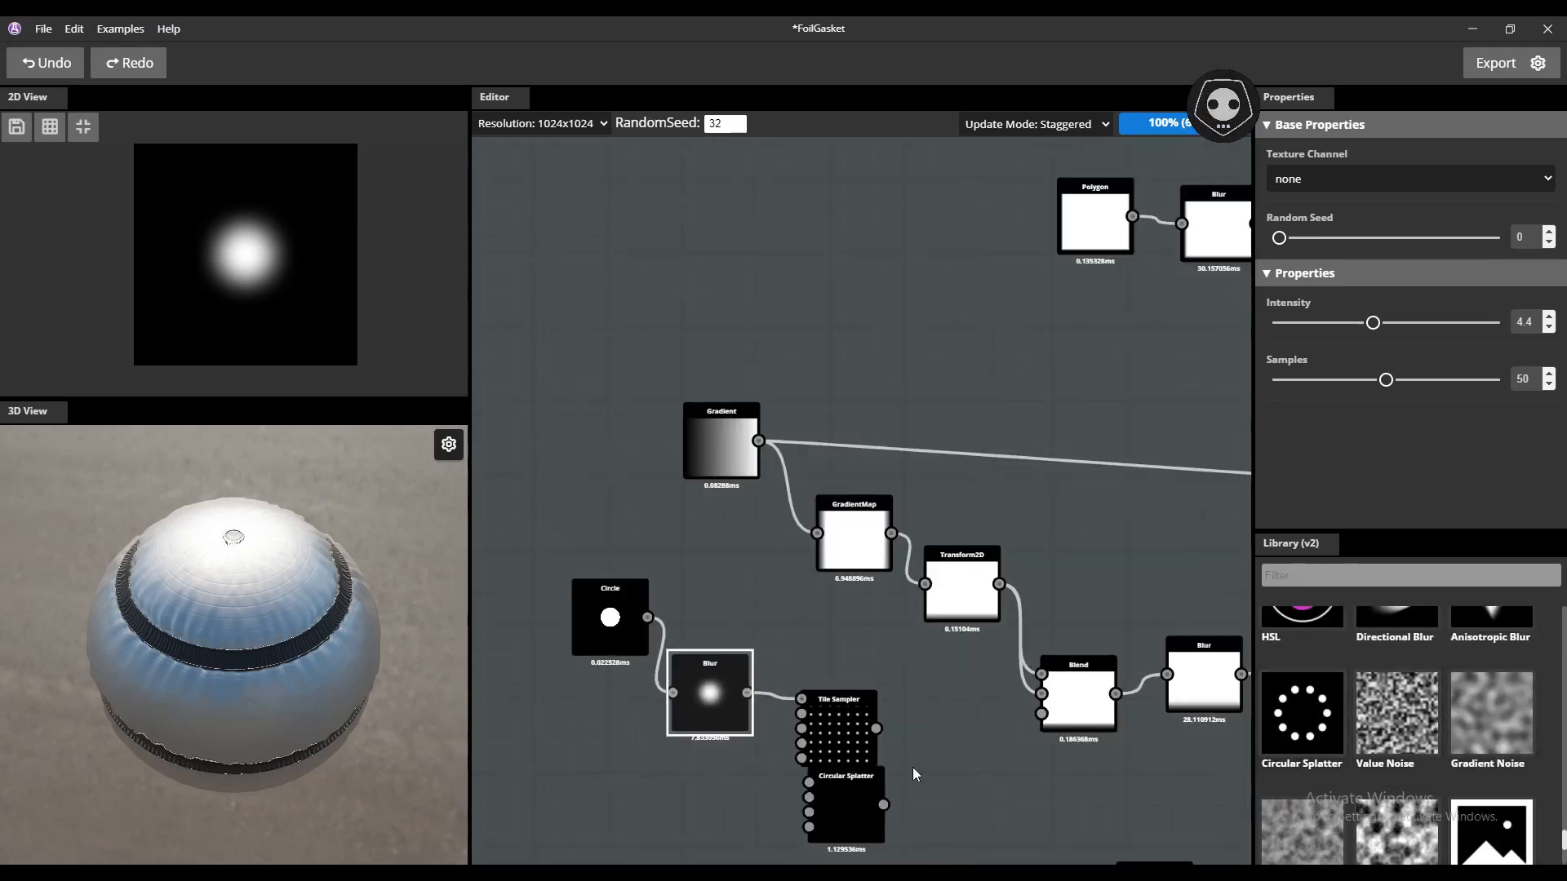
middle_click_drag(913, 768, 914, 691)
left_click(849, 734)
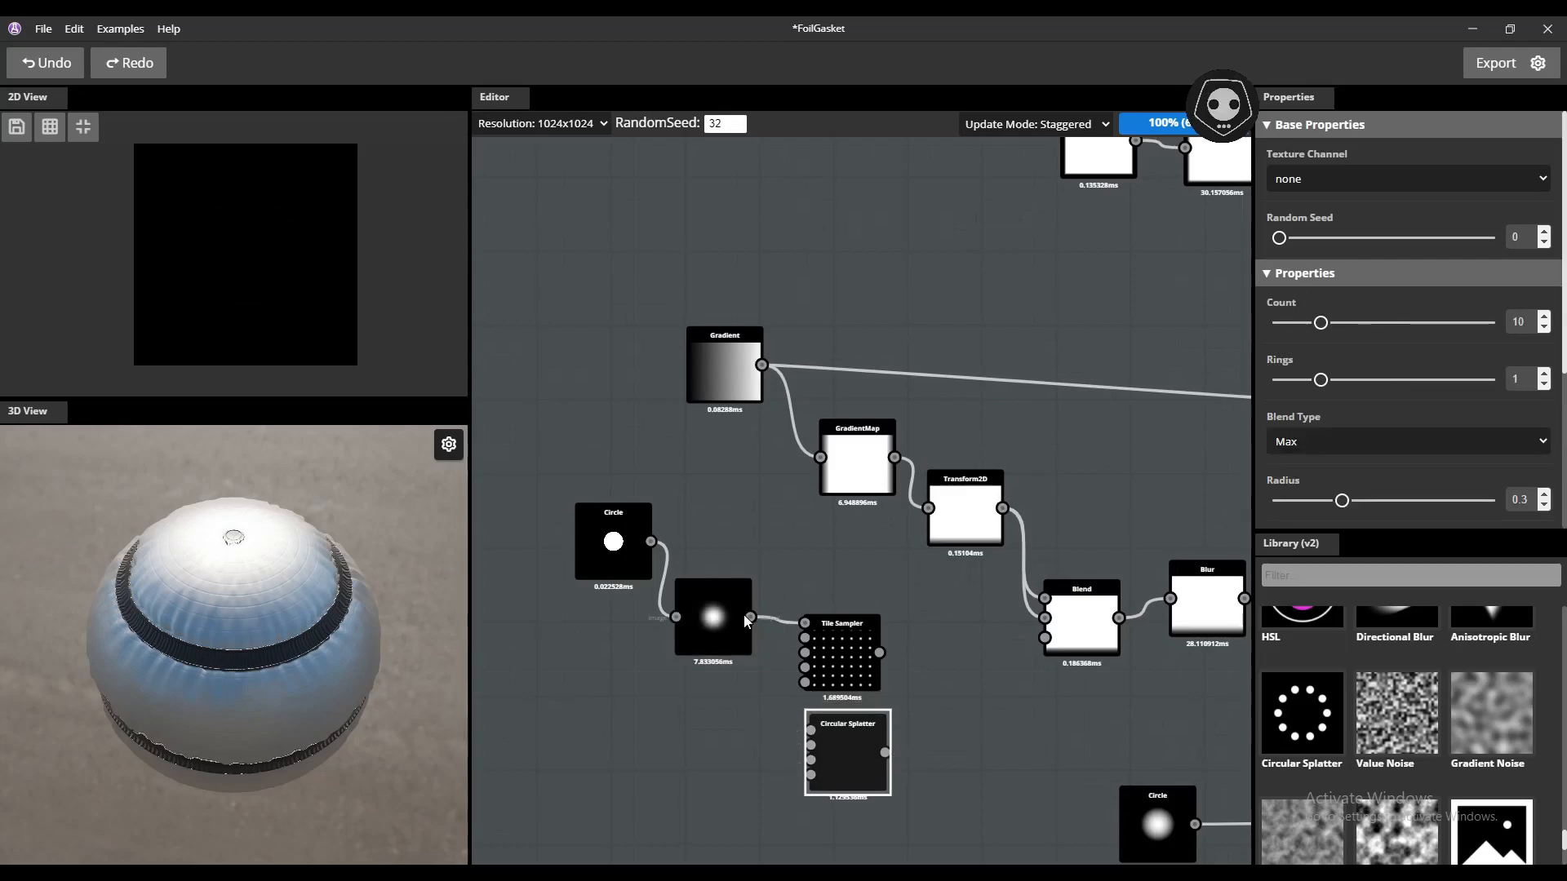
- Connect the Blur node's output to the Circular Splatter's image input and set its Count to 17 and Rings to 2
left_click_drag(749, 618, 767, 671)
left_click_drag(814, 726, 752, 619)
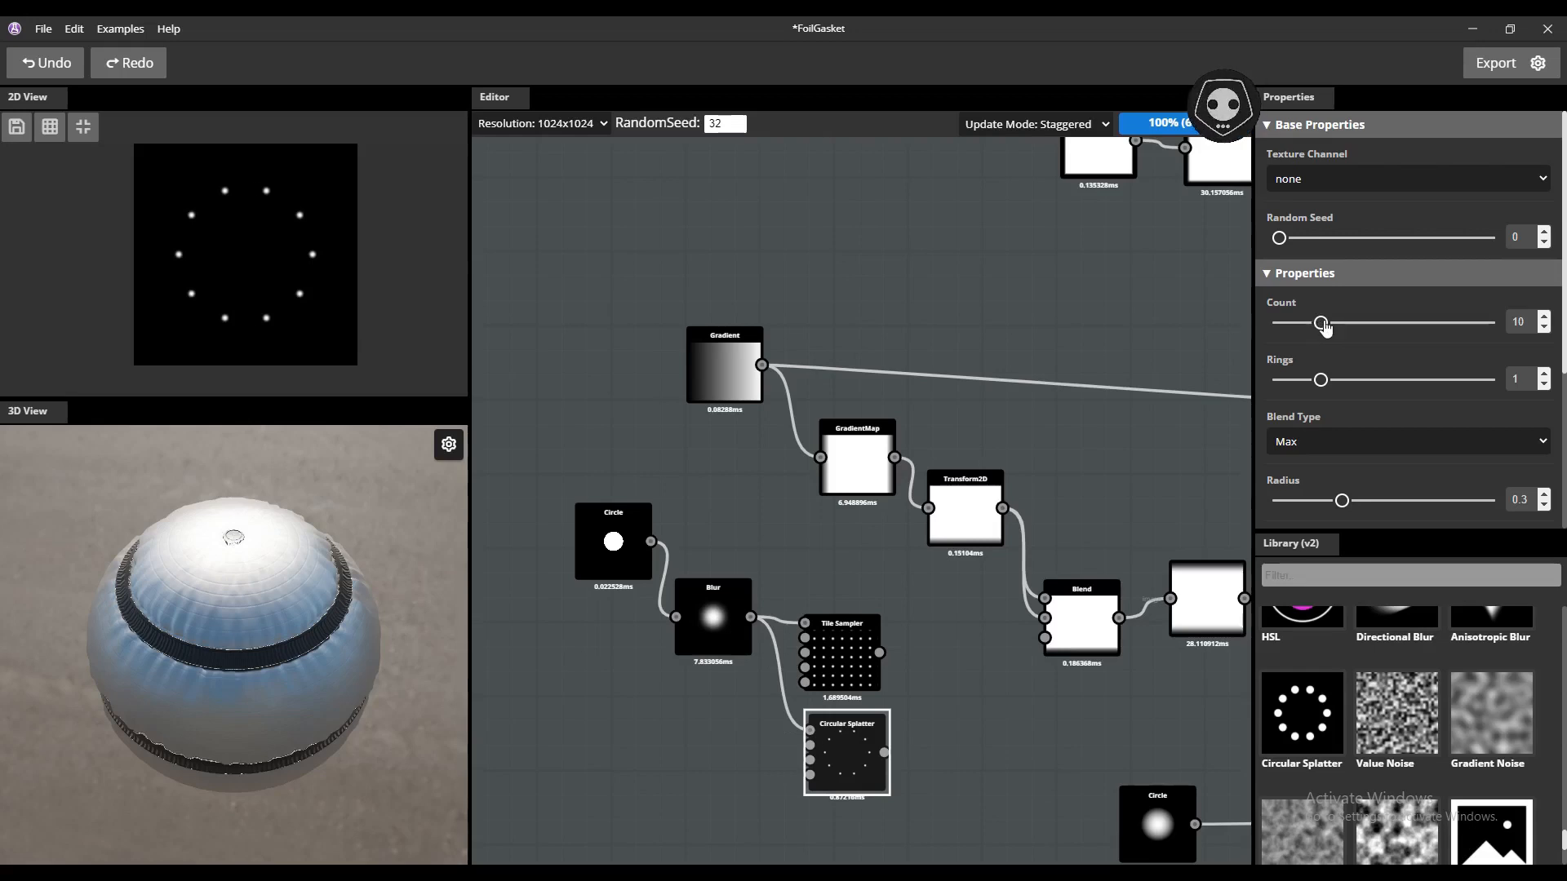
left_click_drag(1339, 327, 1346, 387)
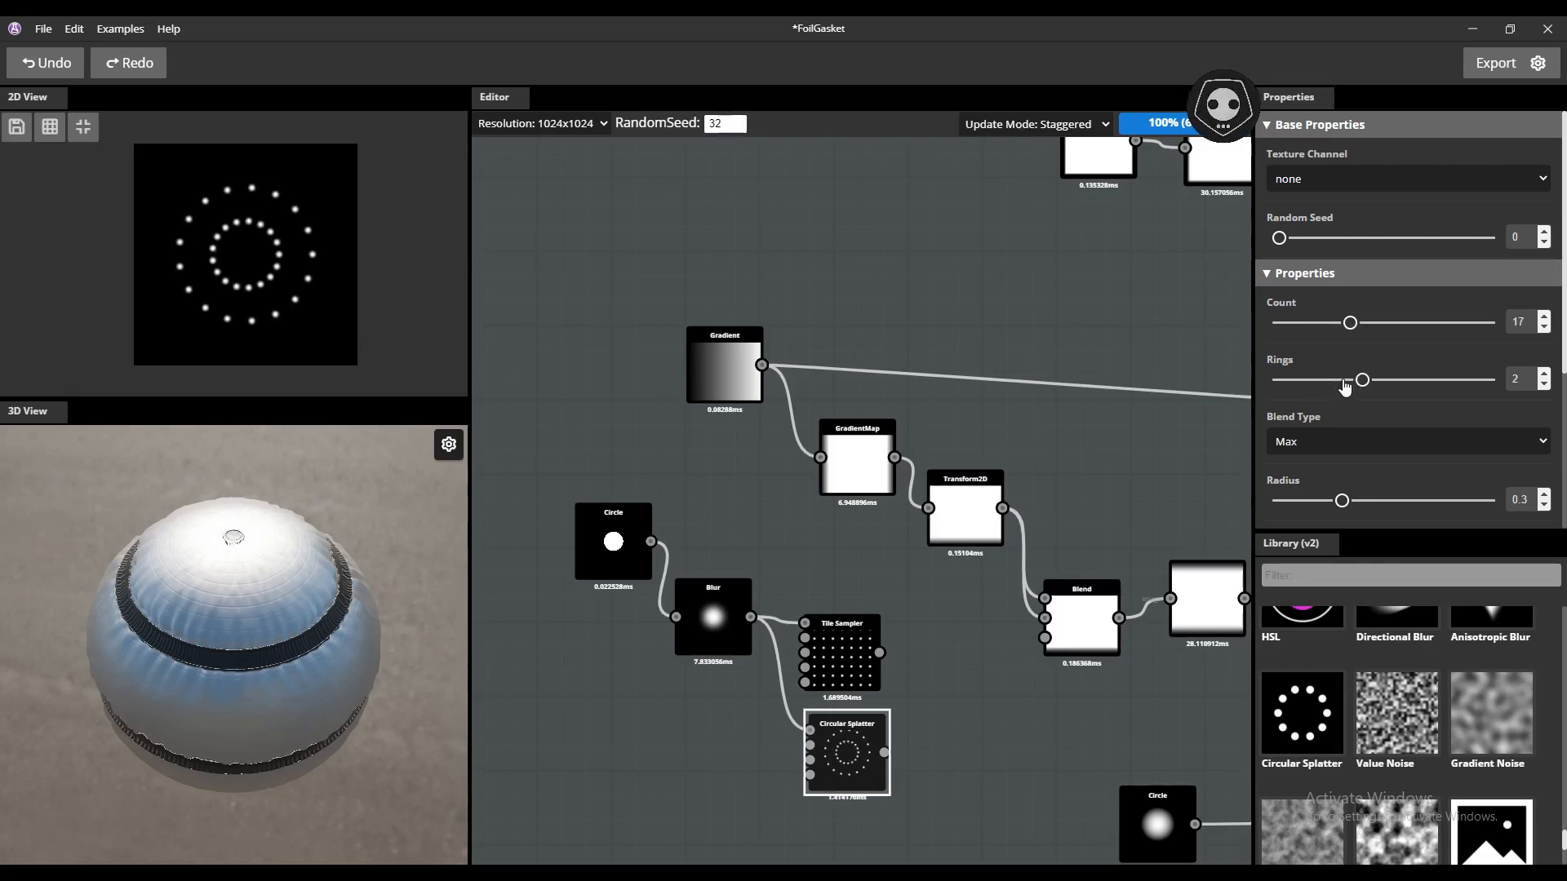
- Set the Circular Splatter's Rings to 3, and try its Add blend type before returning it to Max
left_click(1391, 381)
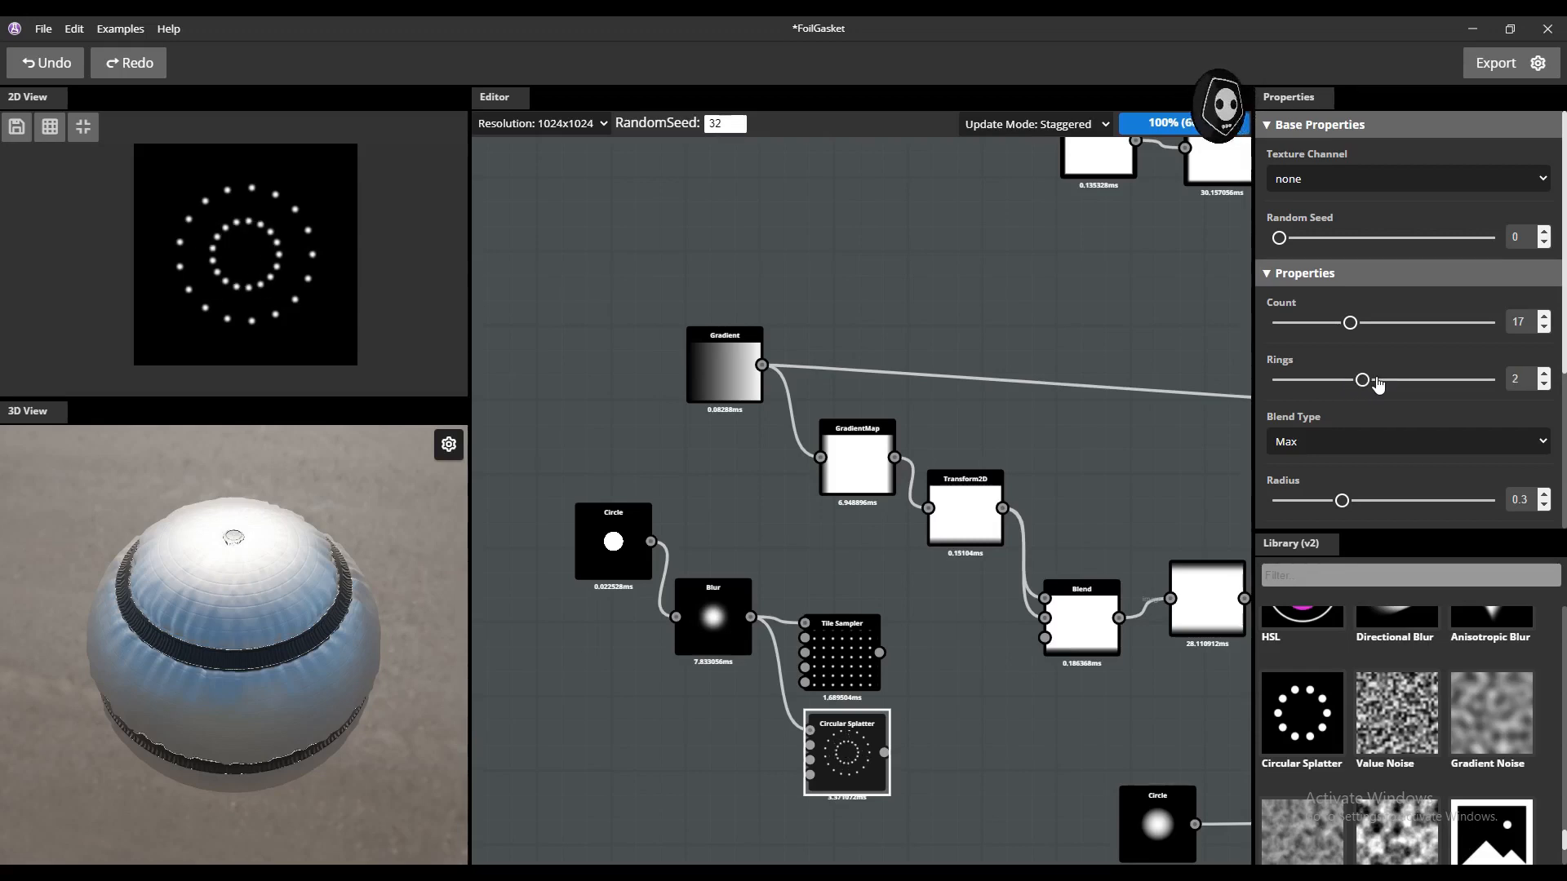
left_click(1313, 442)
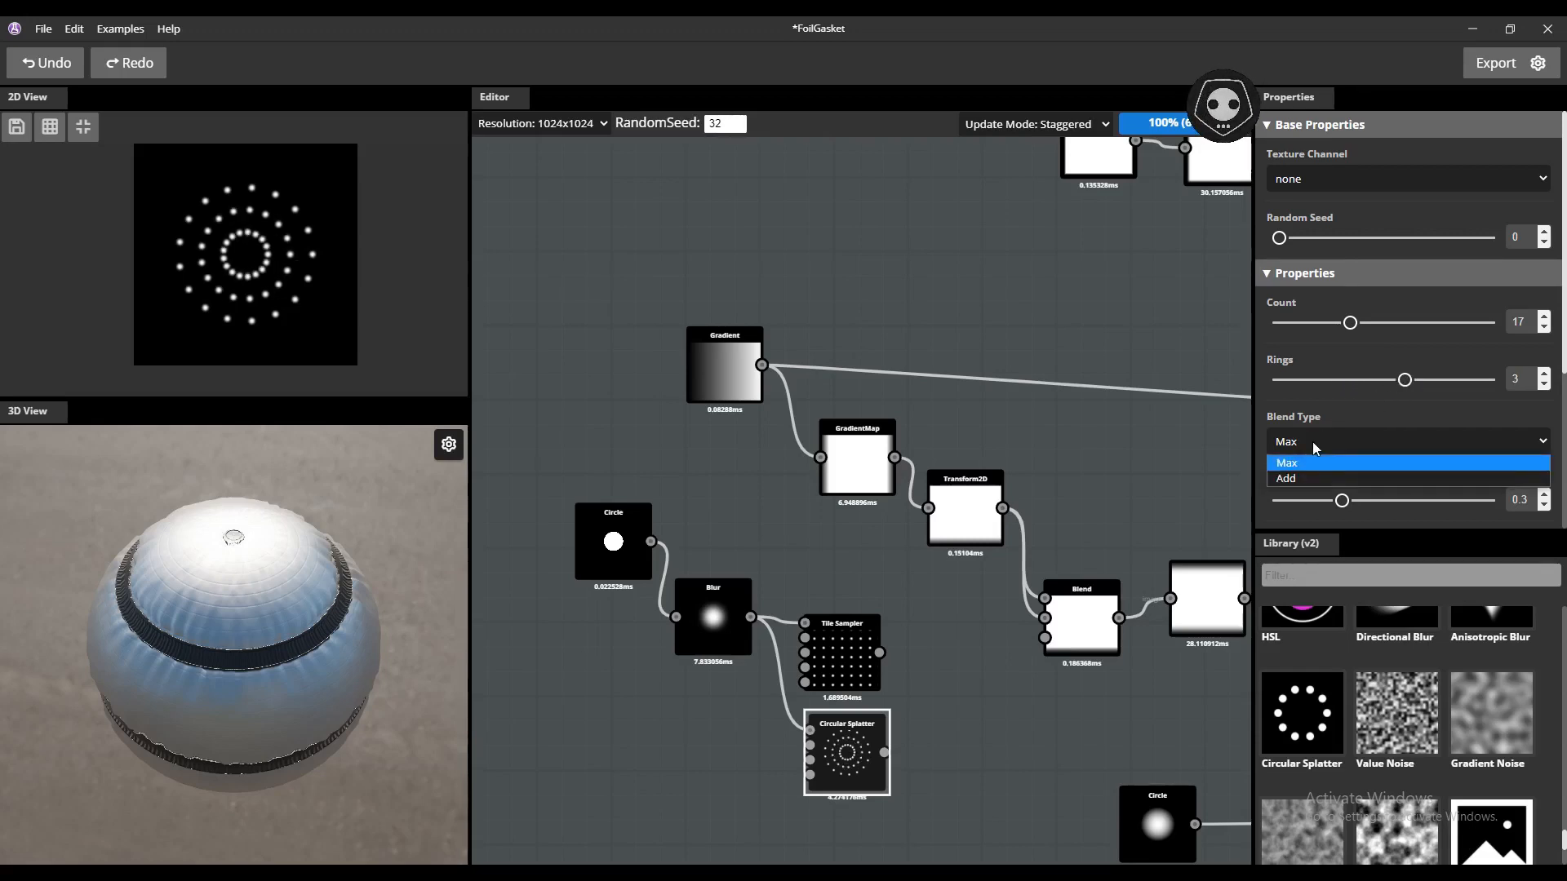
left_click(1302, 460)
left_click(1308, 444)
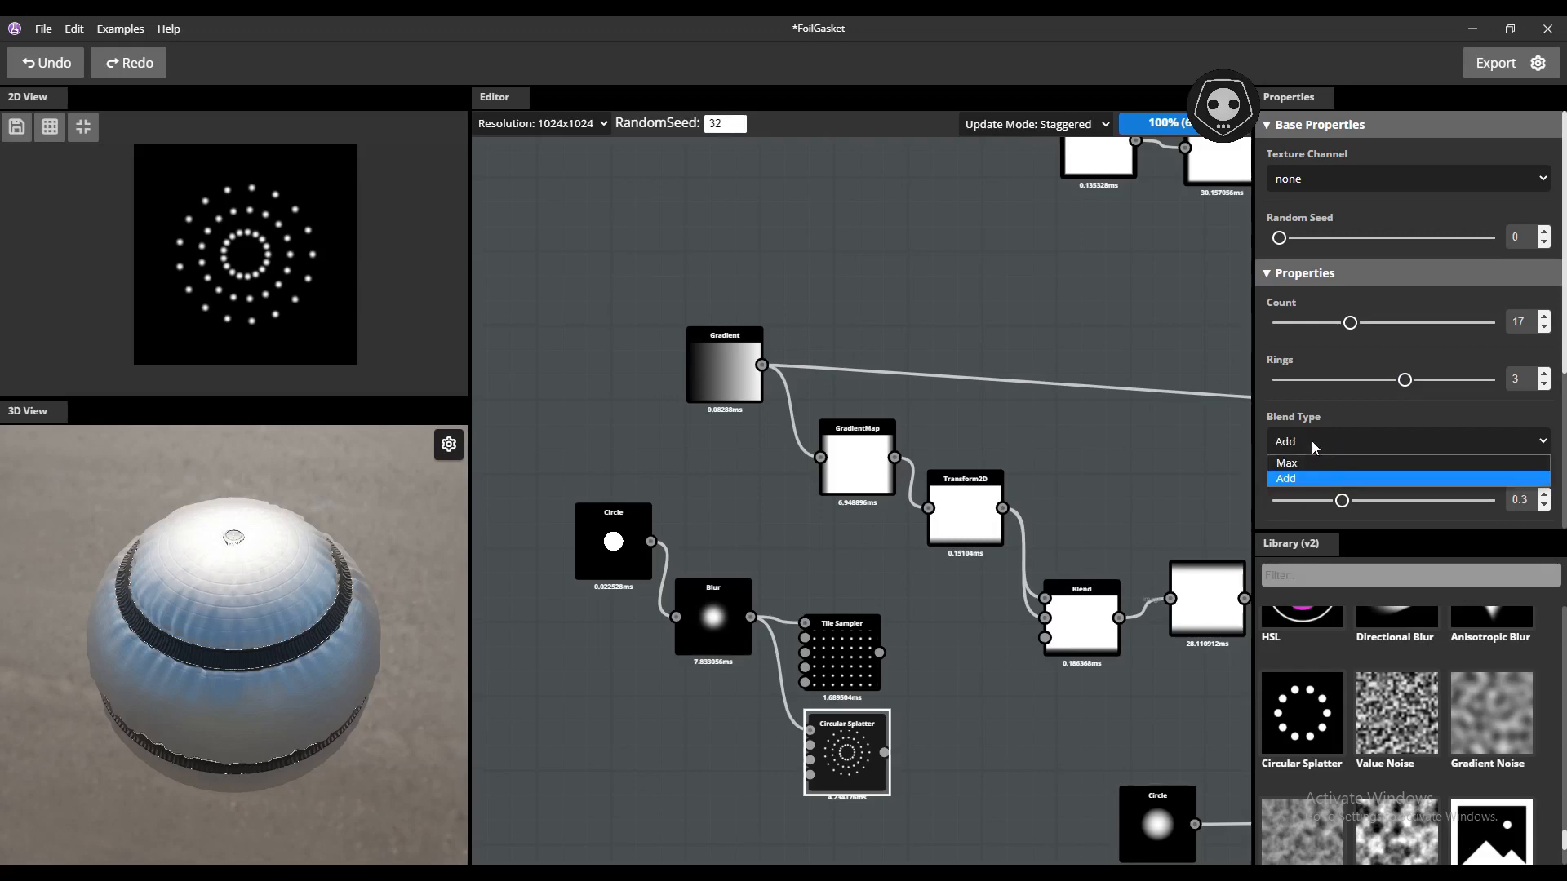
left_click(1303, 462)
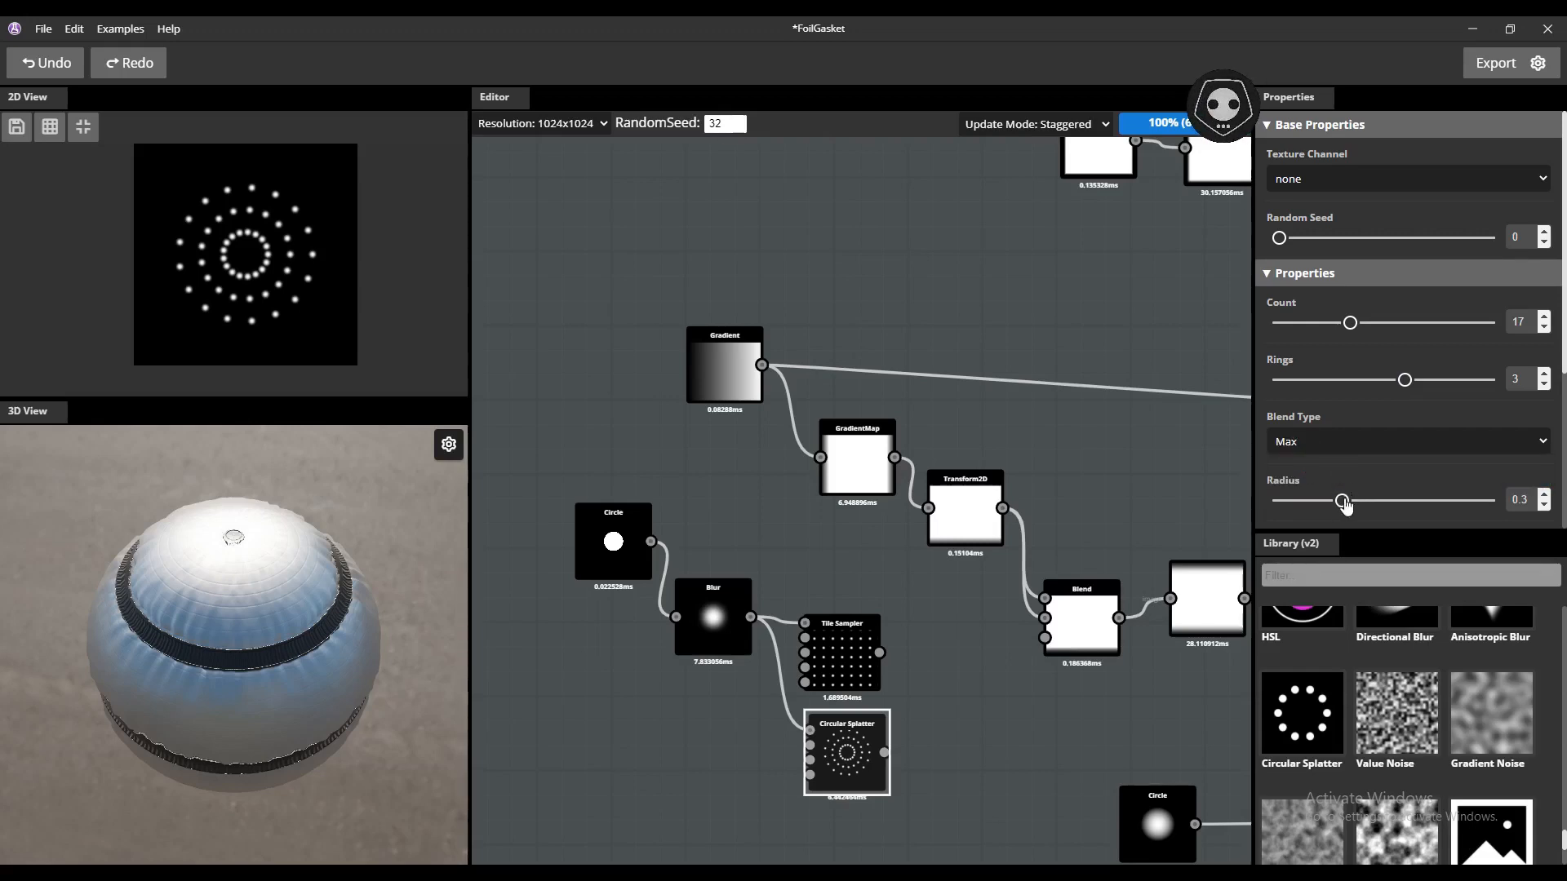
- Set the Circular Splatter's Radius to 0.39 and its Spacing to 1.06
left_click_drag(1343, 501, 1361, 501)
scroll(1371, 452, "down", 3)
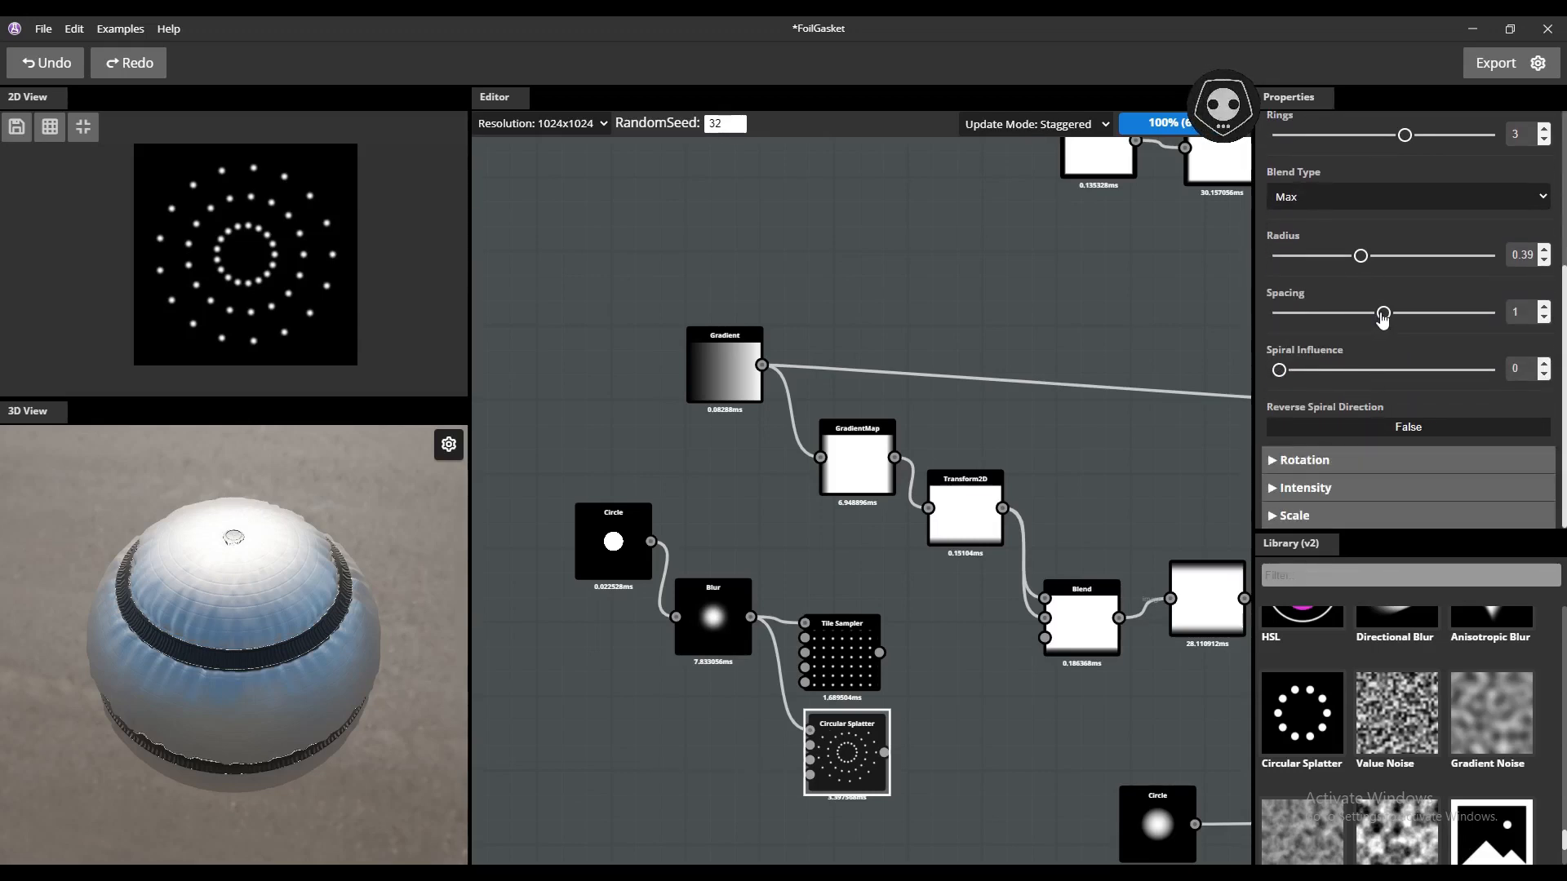
left_click_drag(1383, 318, 1393, 324)
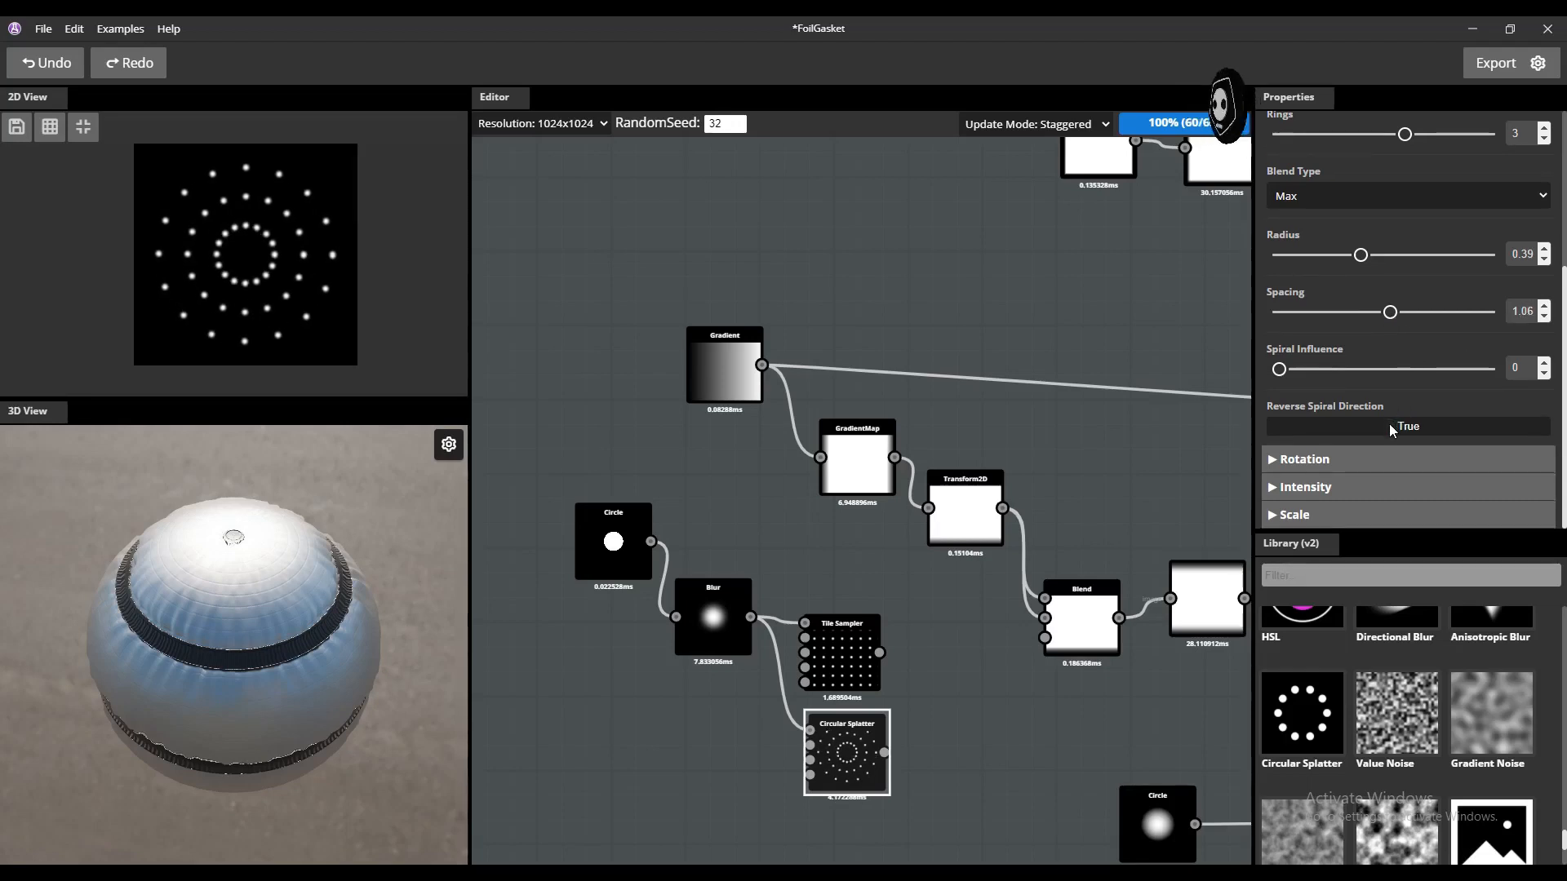
- Add a Blend node from the library to the empty area beside the Tile Sampler and Circular Splatter nodes
middle_click_drag(829, 658, 697, 627)
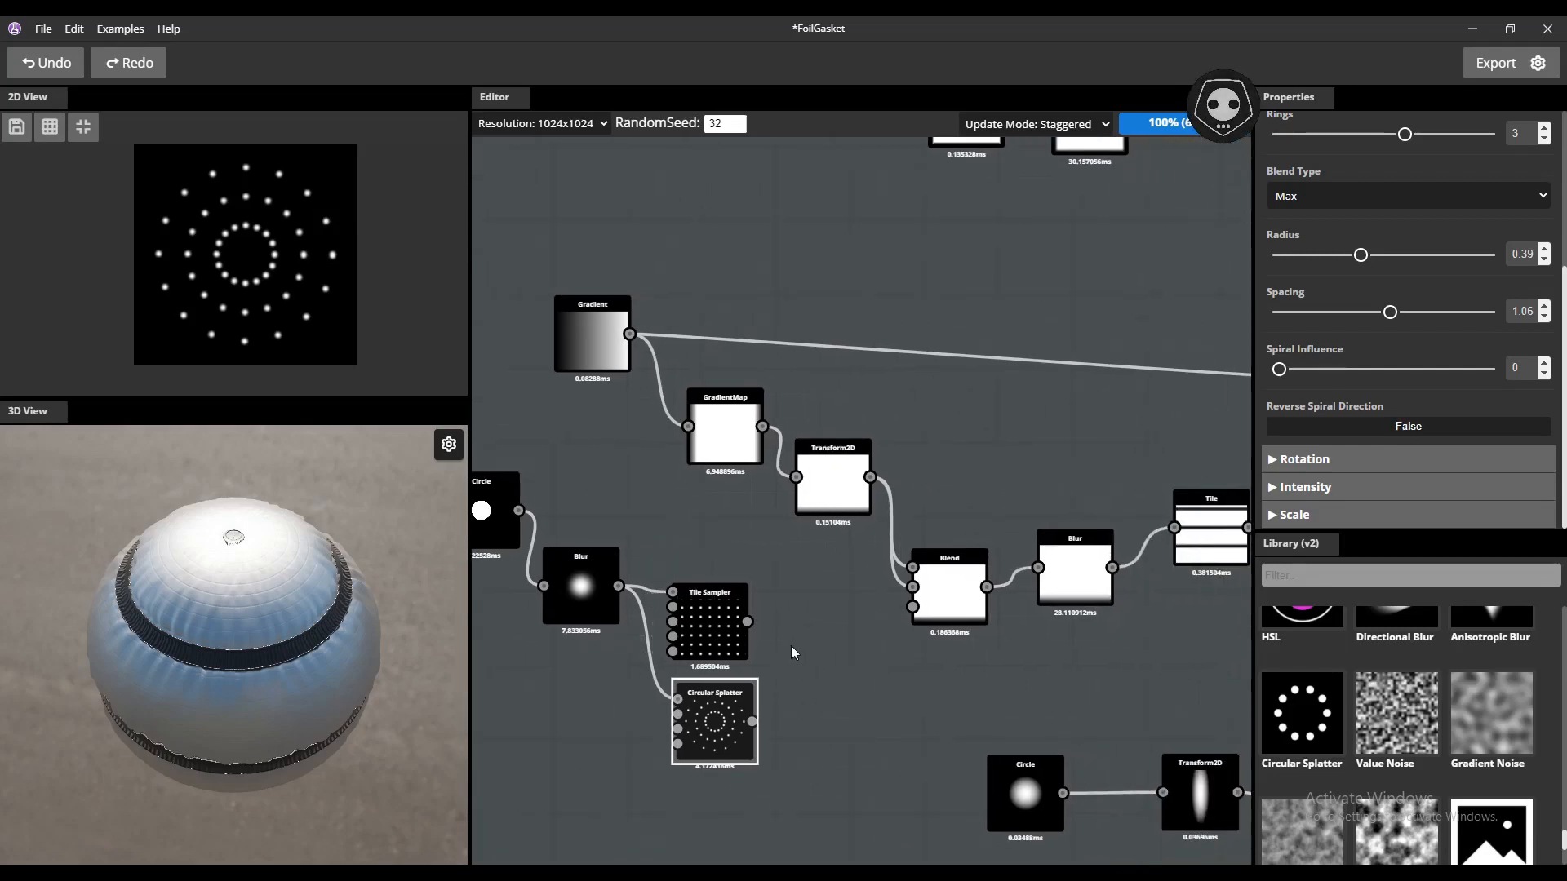
left_click(791, 645)
scroll(1423, 661, "down", 10)
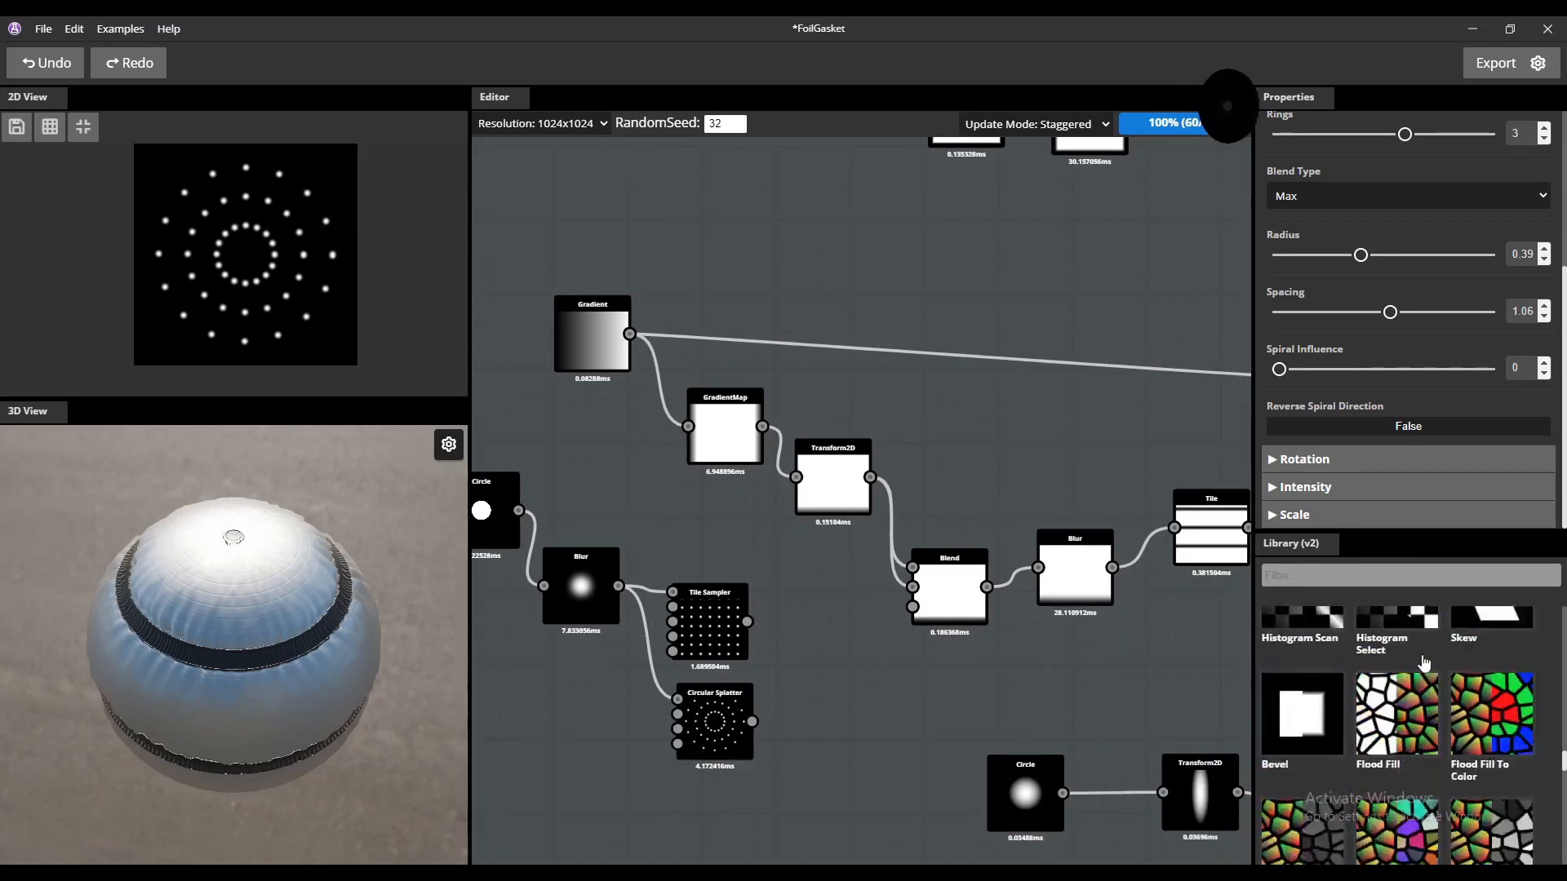
scroll(1423, 661, "down", 10)
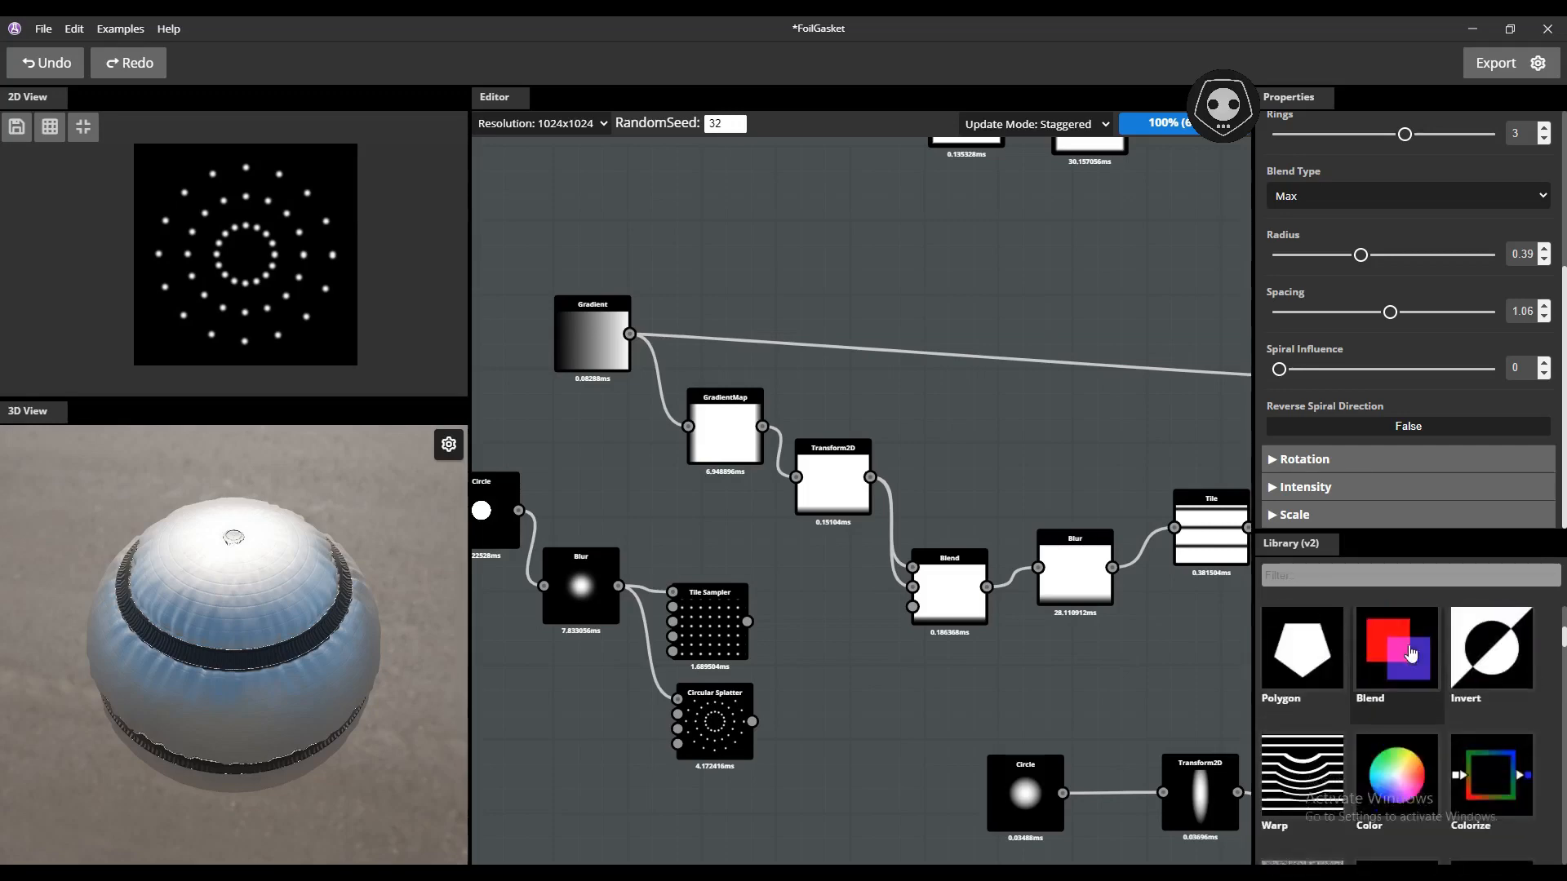
left_click_drag(1411, 650, 861, 665)
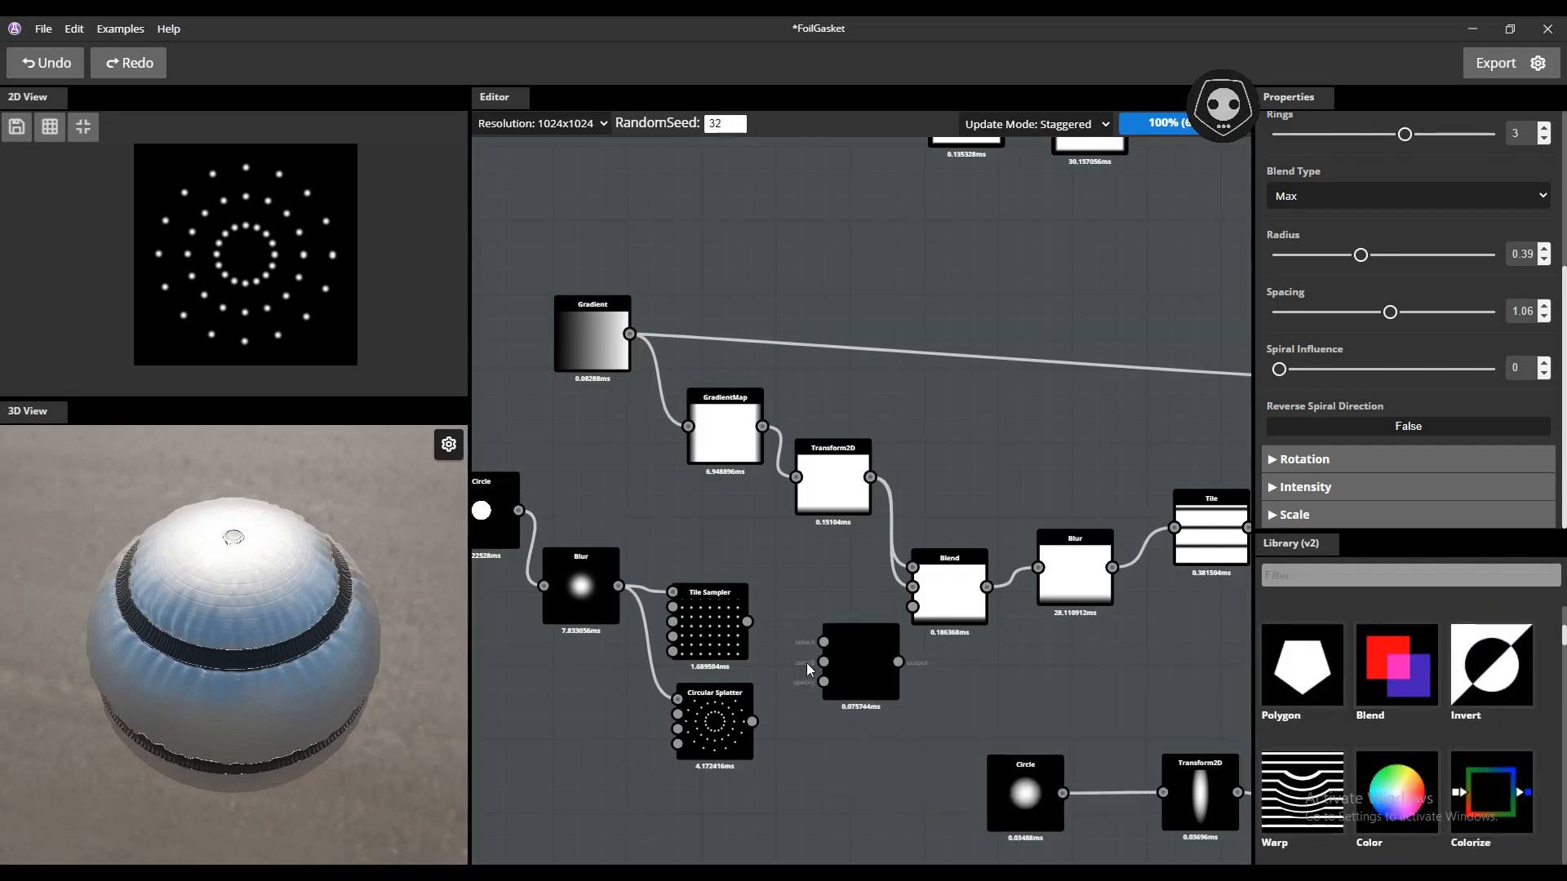
- Connect the Tile Sampler's output to the new Blend node's colorA input and the Circular Splatter's output to colorB
middle_click_drag(742, 669, 693, 671)
scroll(694, 671, "up", 2)
left_click(817, 634)
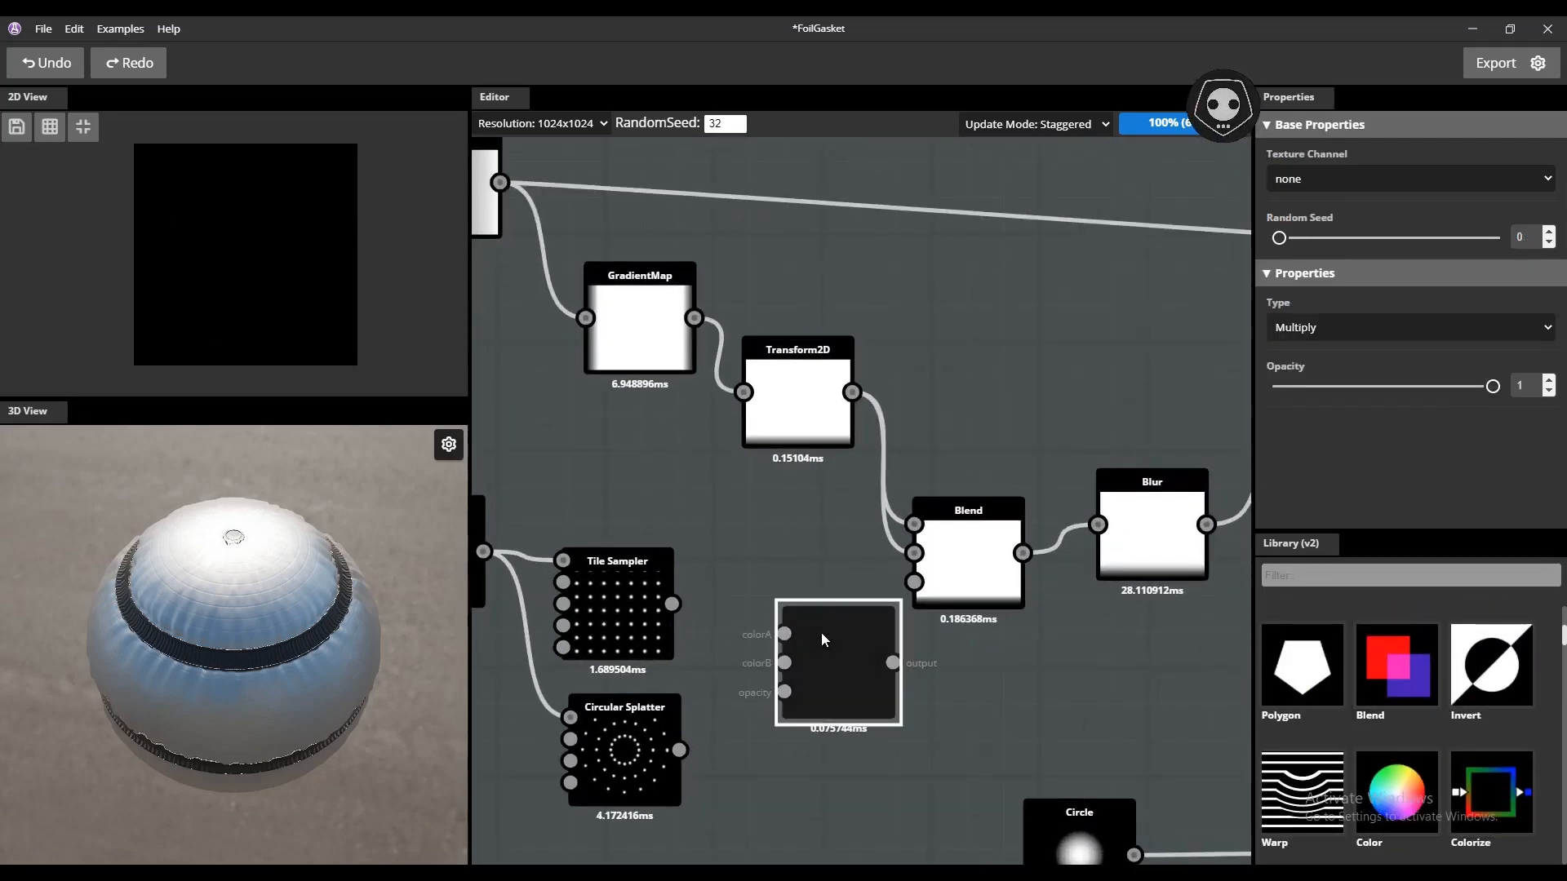
left_click_drag(672, 604, 787, 664)
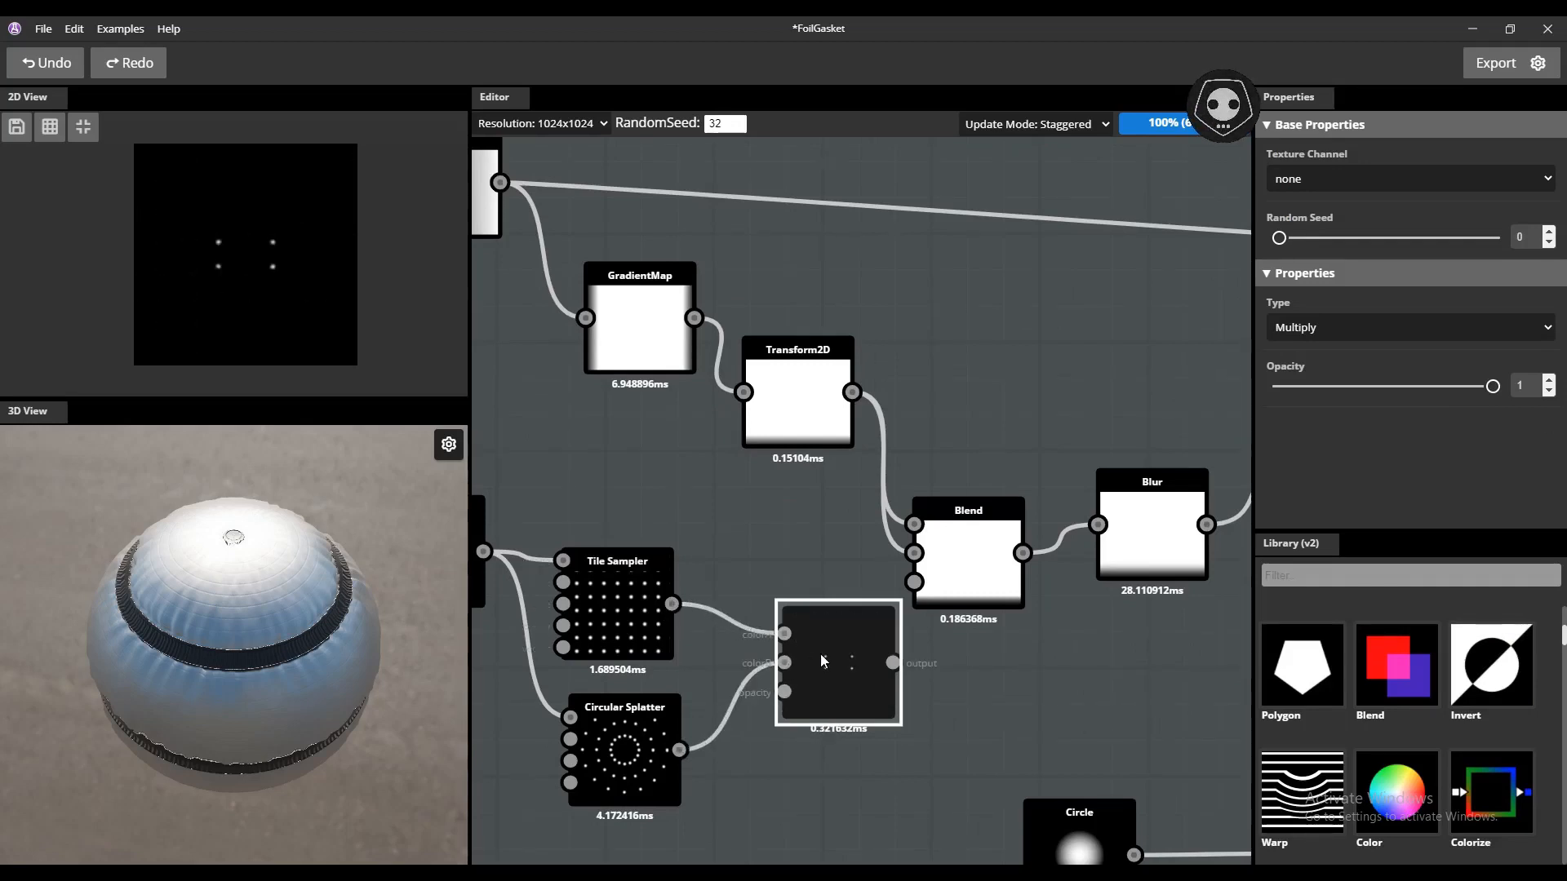
- Try the Add, Subtract and Divide types on the new Blend node
left_click(1299, 330)
left_click(1290, 364)
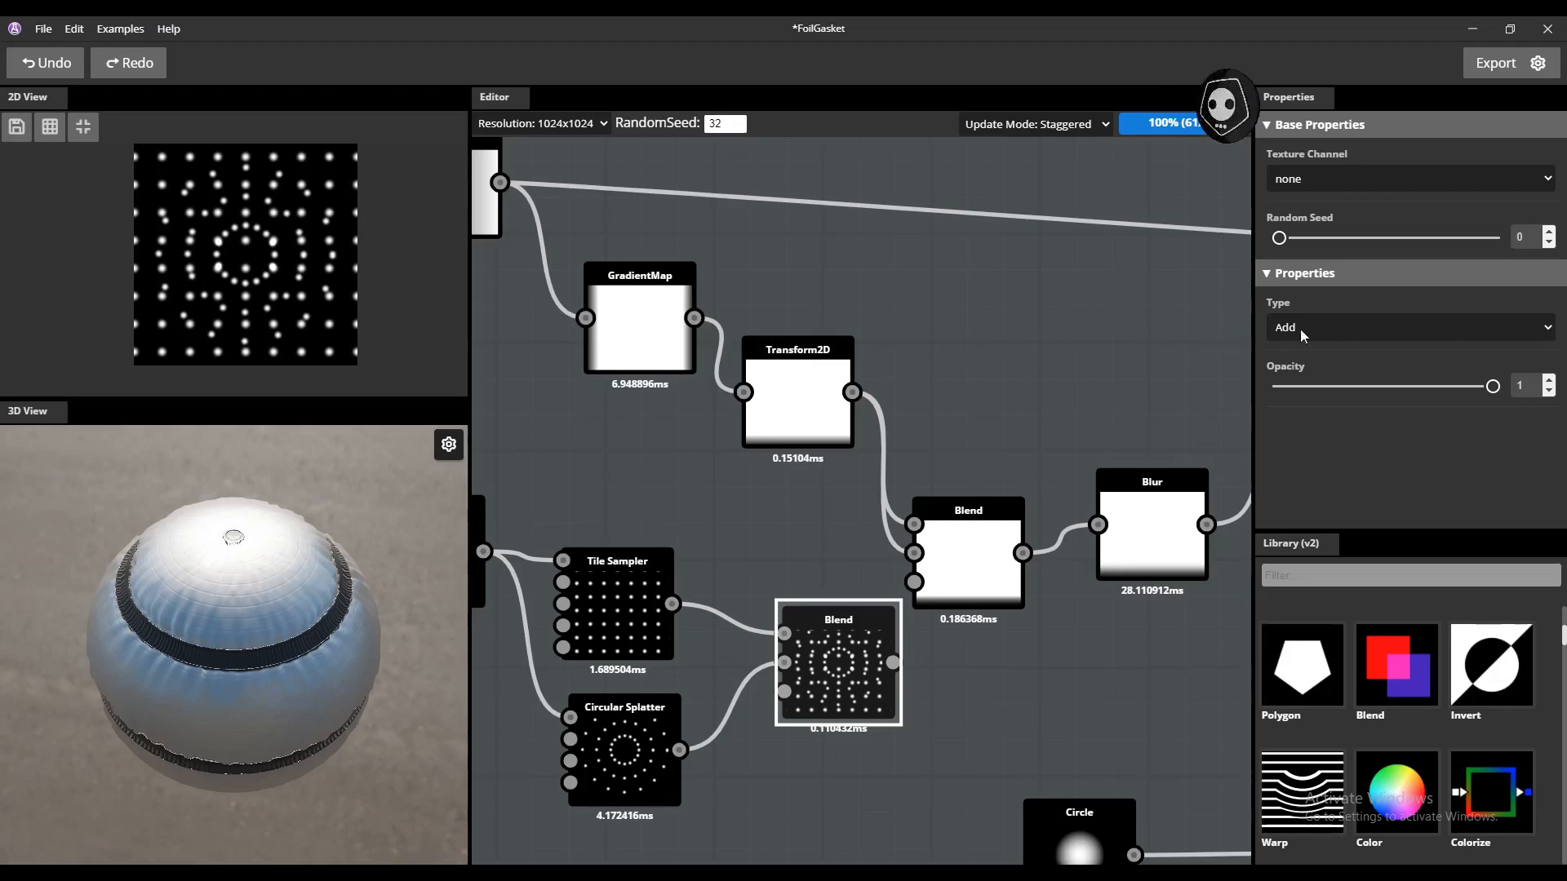
left_click(1304, 323)
left_click(1305, 380)
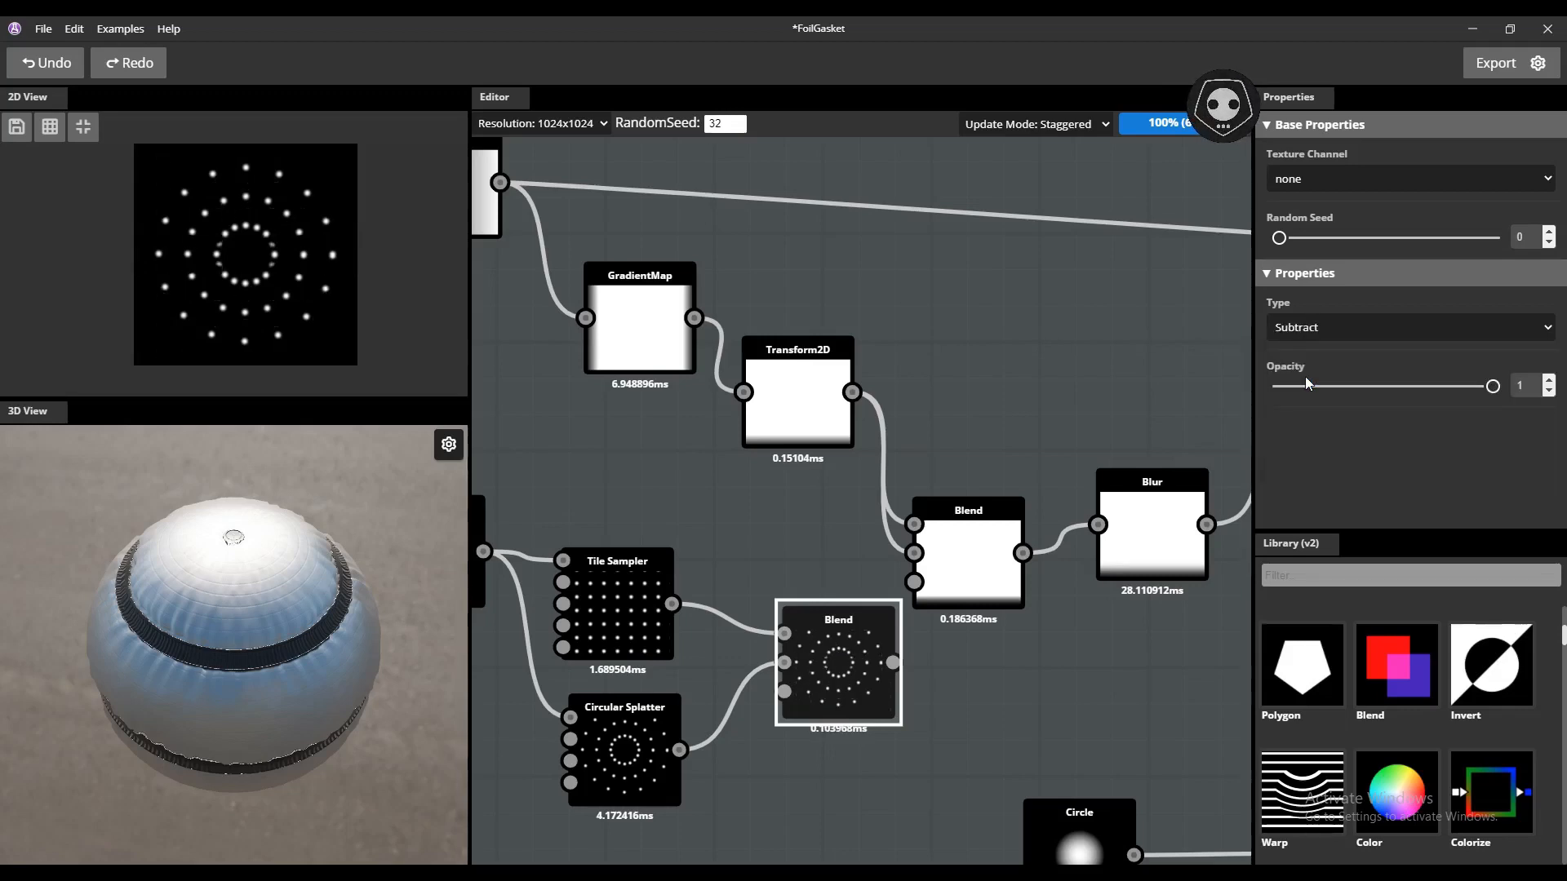
left_click(1312, 328)
left_click(1301, 395)
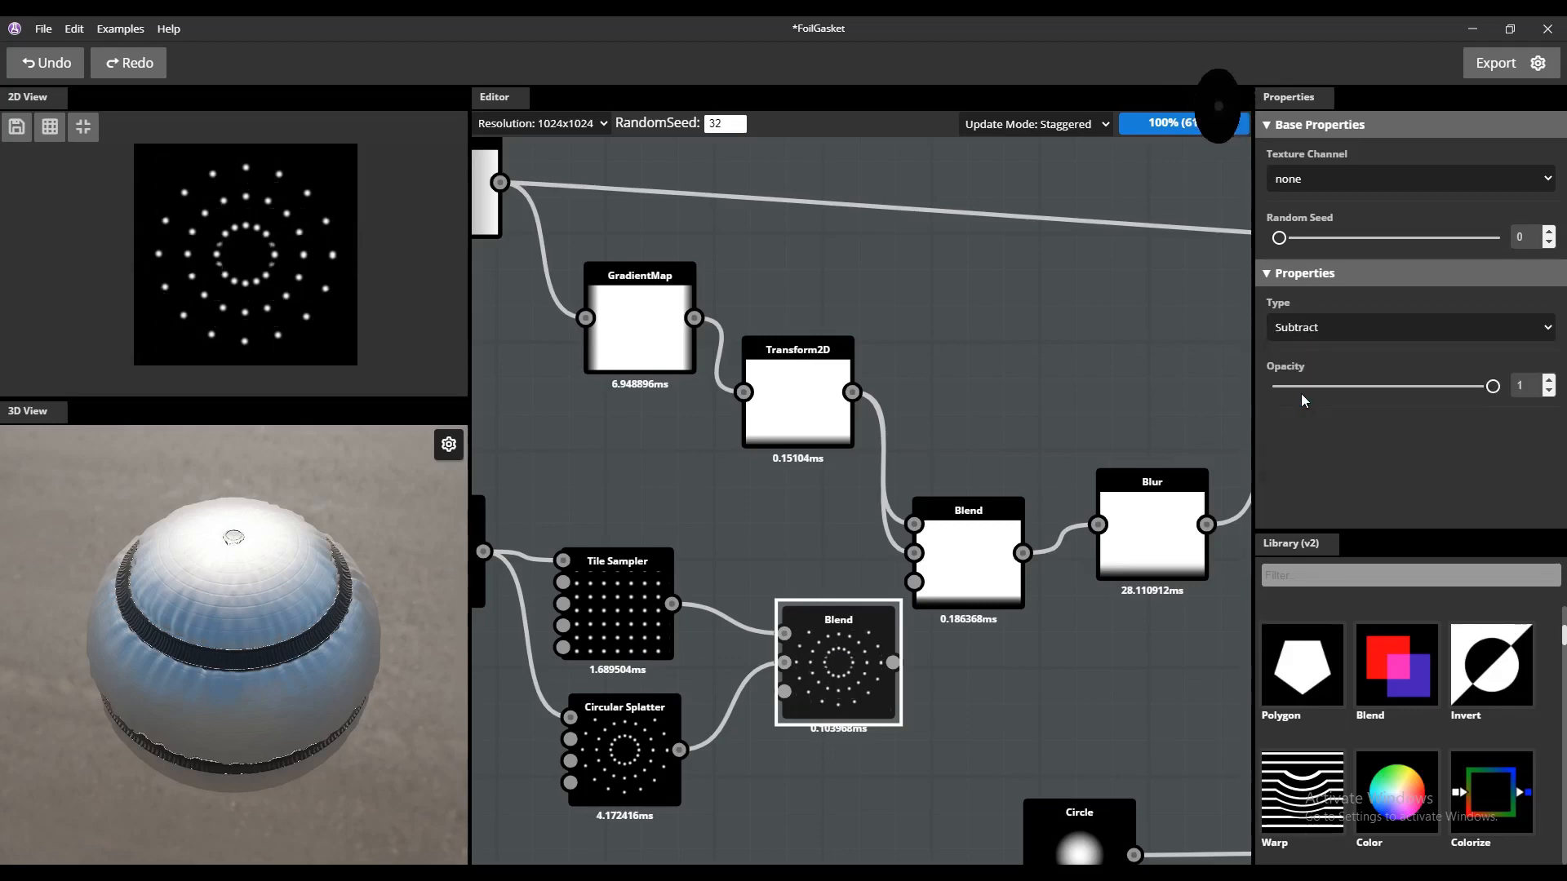
- Try the Min type on the new Blend node and examine its result enlarged in the 2D preview
left_click(1319, 327)
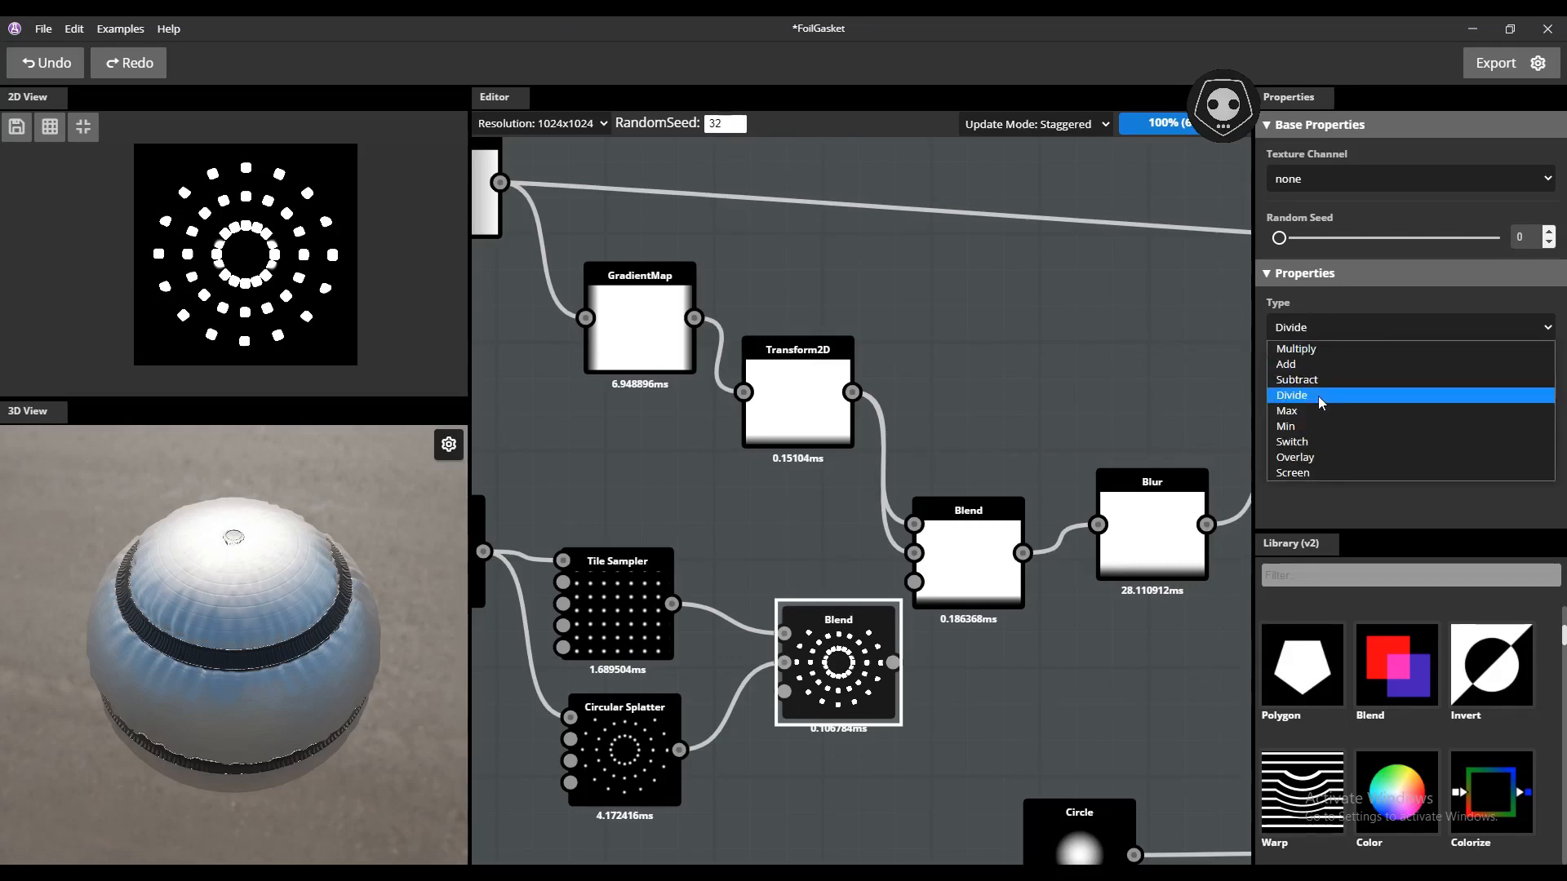
left_click(1307, 430)
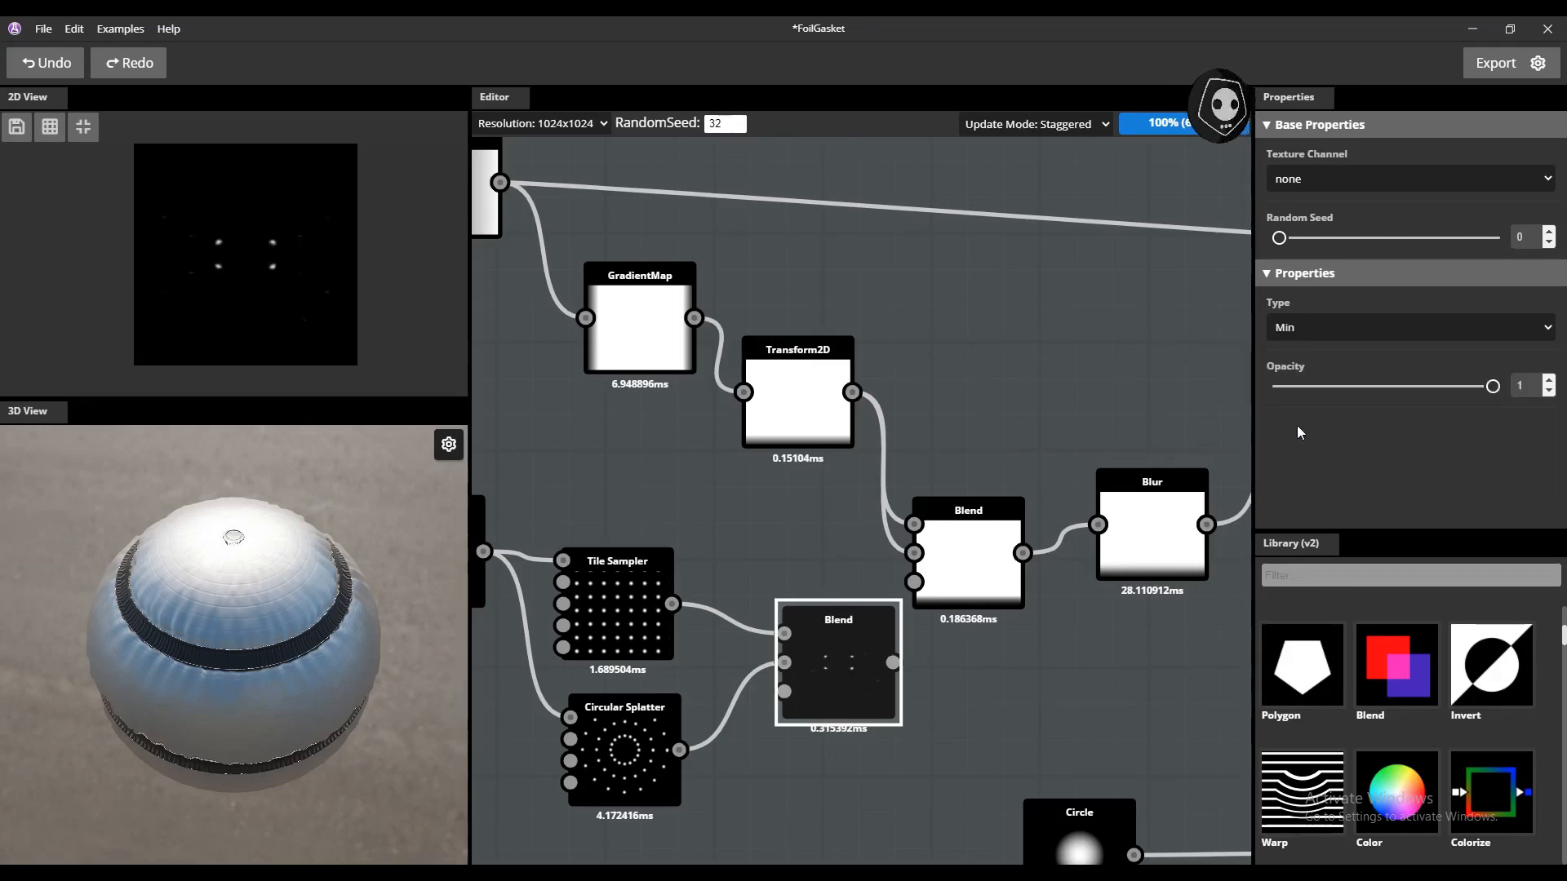
scroll(286, 310, "up", 3)
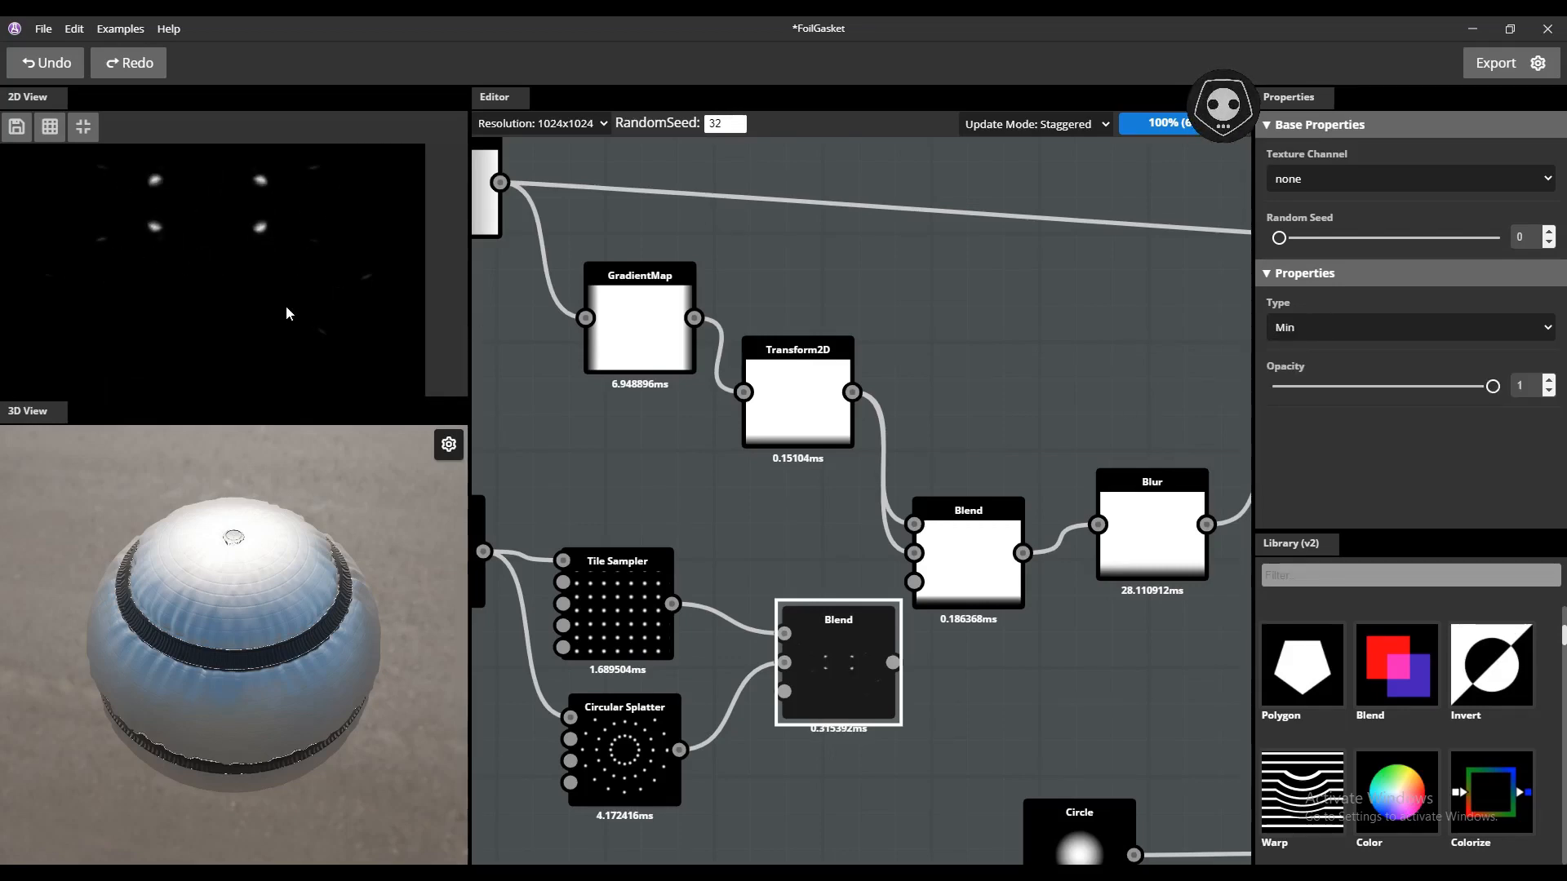
scroll(286, 310, "down", 3)
scroll(517, 311, "down", 1)
- Try the Switch type on the new Blend node, and set its type to Add while checking the 2D preview
left_click(1295, 331)
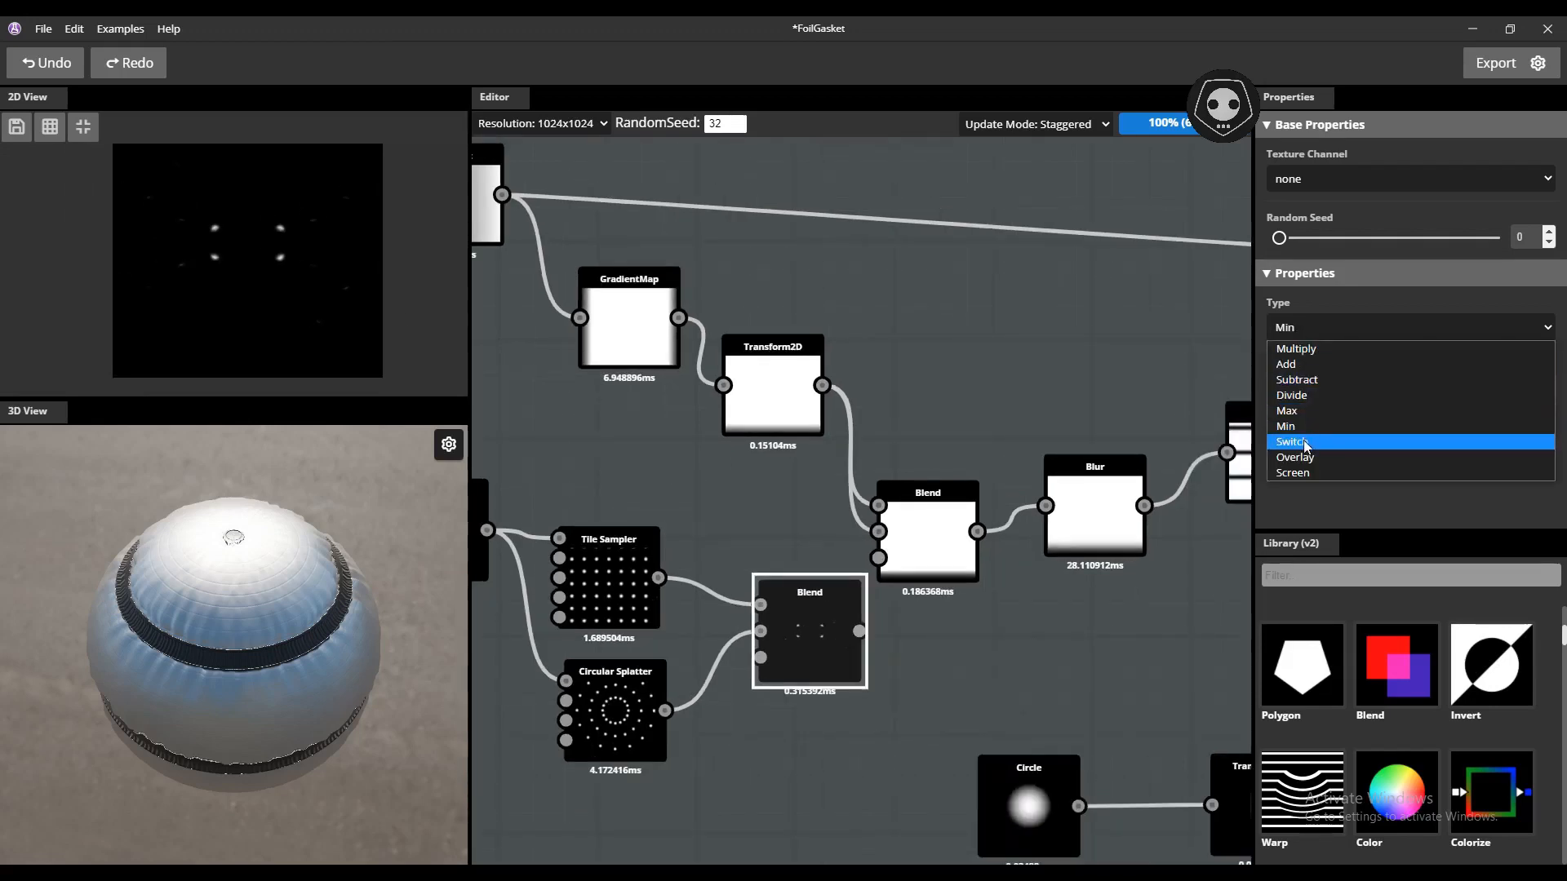
left_click(1304, 439)
left_click(1314, 325)
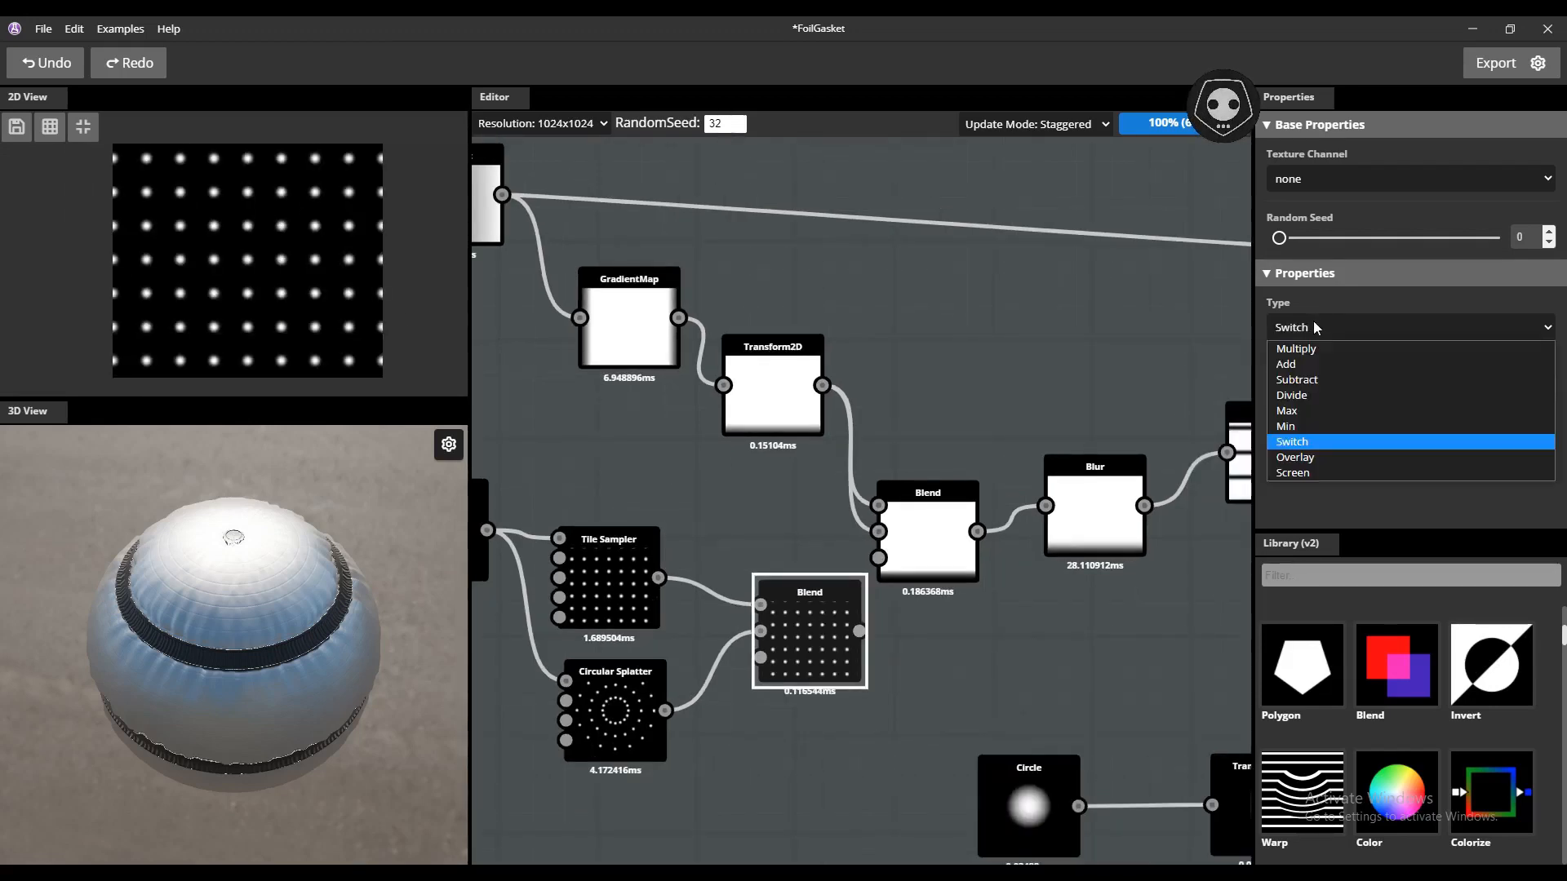
left_click(1296, 364)
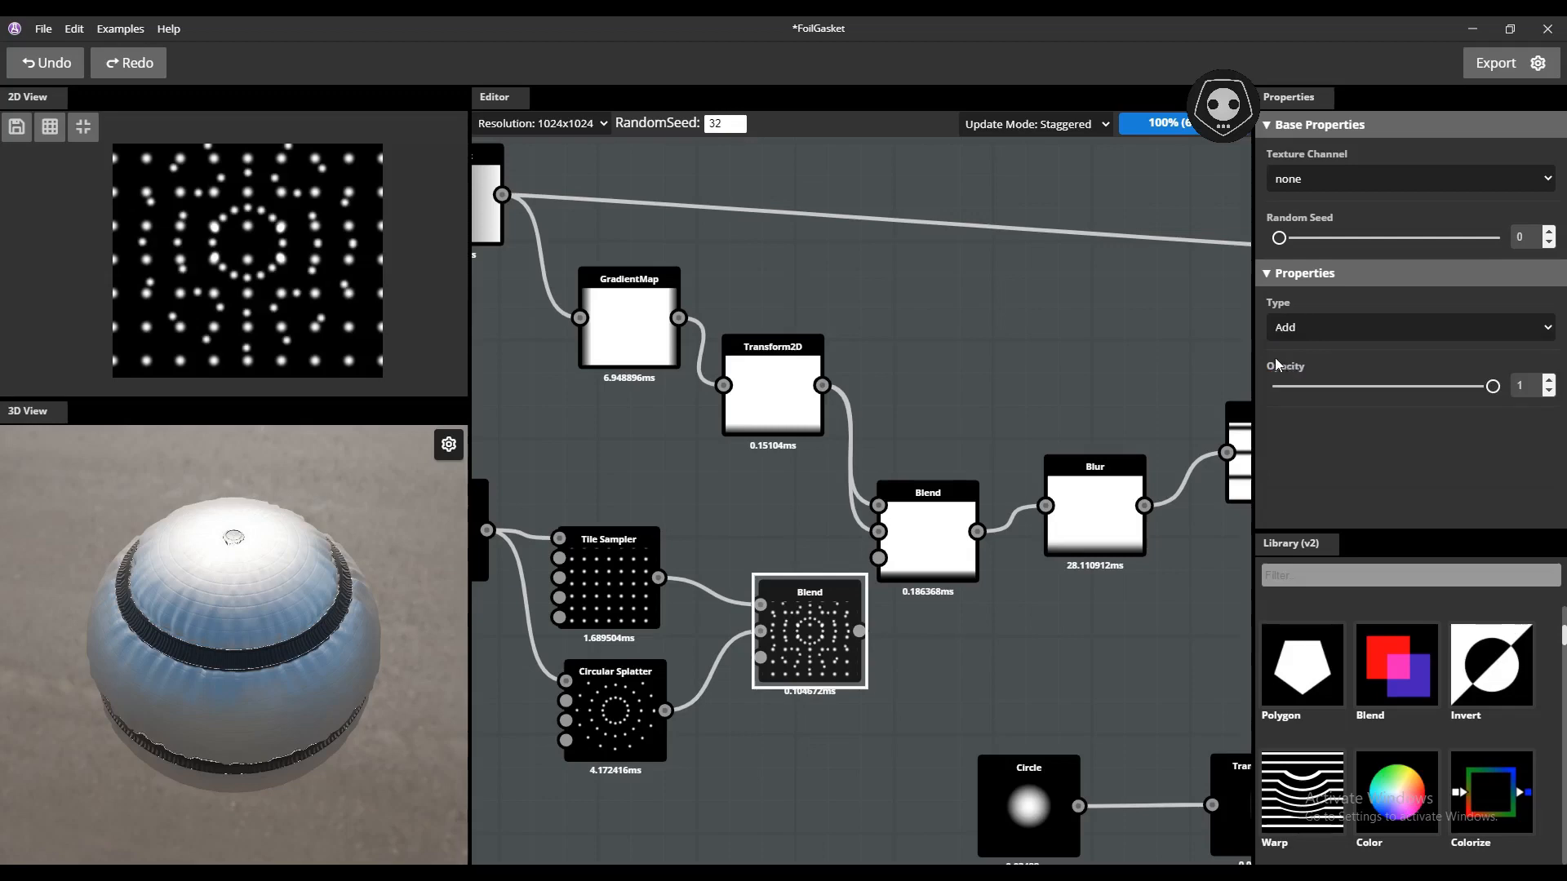
scroll(261, 325, "down", 3)
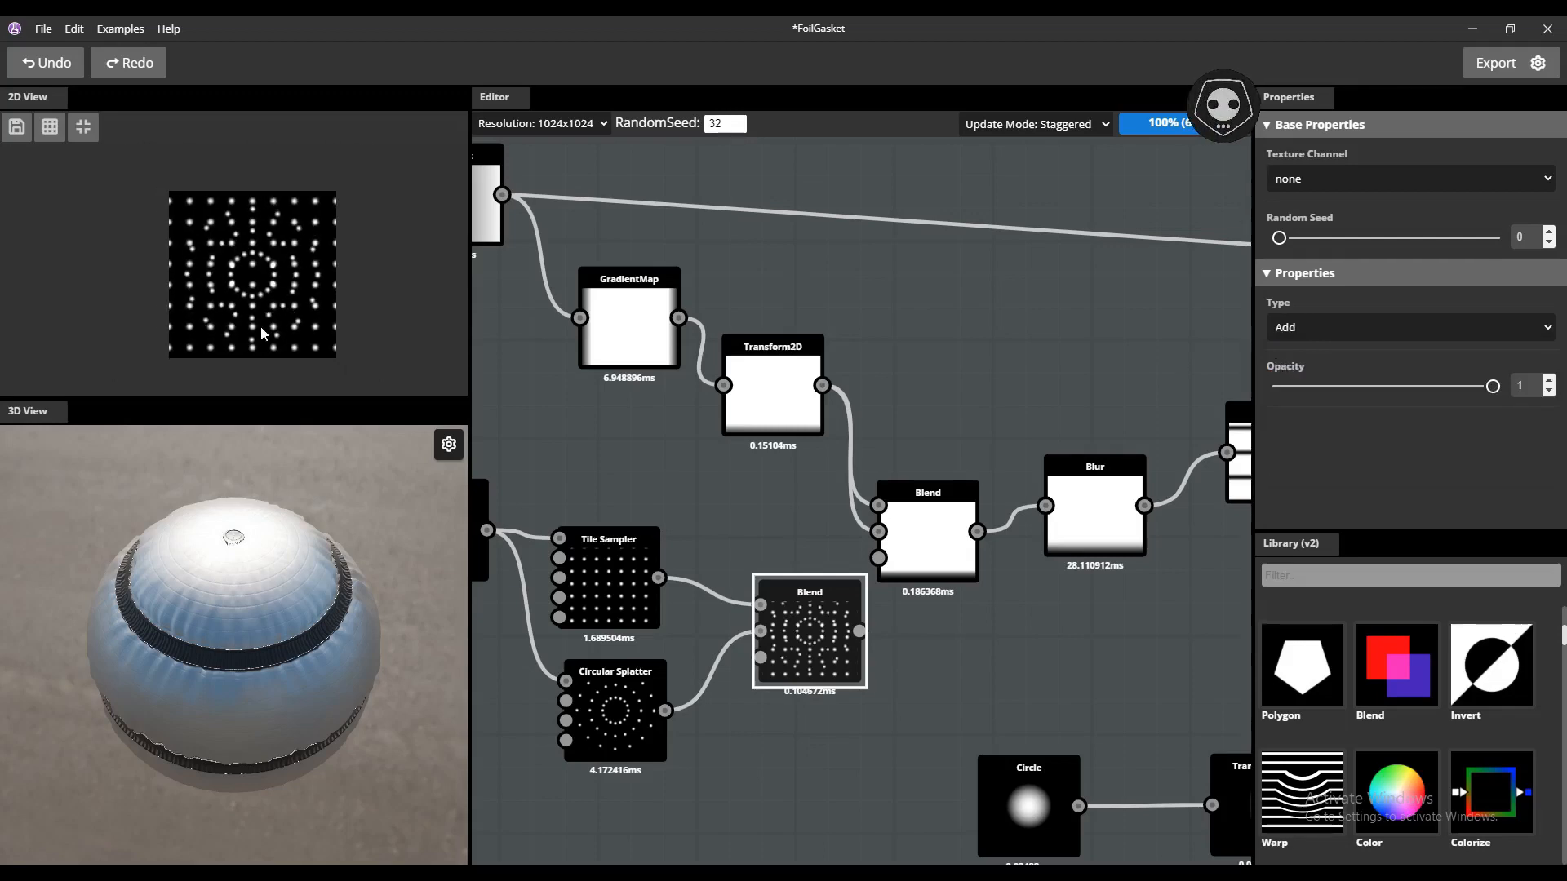
scroll(261, 326, "up", 1)
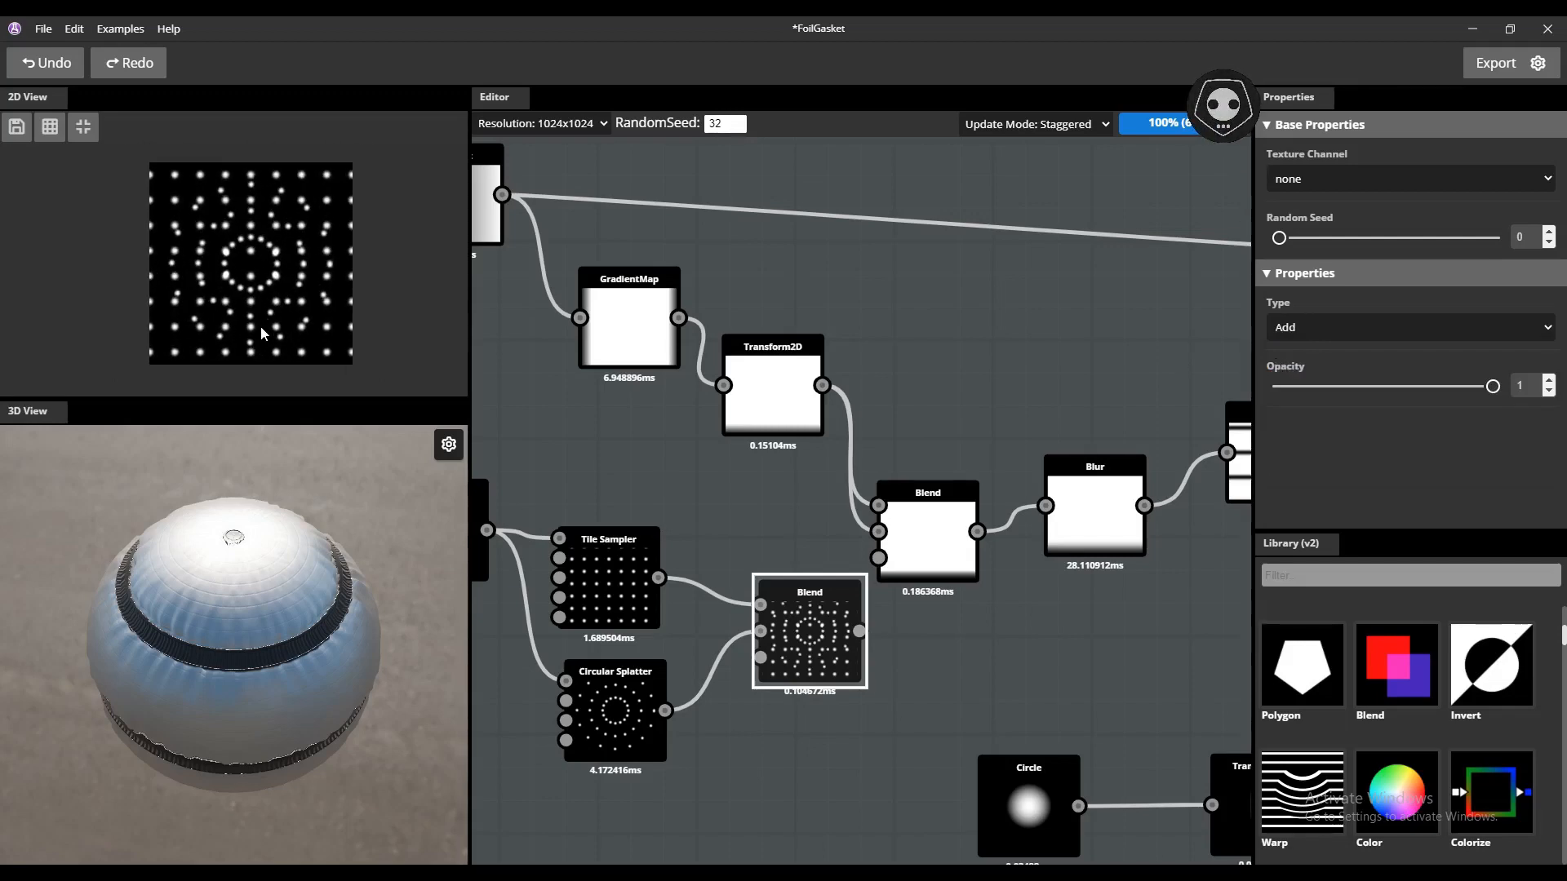
- Examine the blended pattern tiled in the 2D preview, and return to a recentered single tile
left_click(51, 128)
scroll(195, 276, "down", 8)
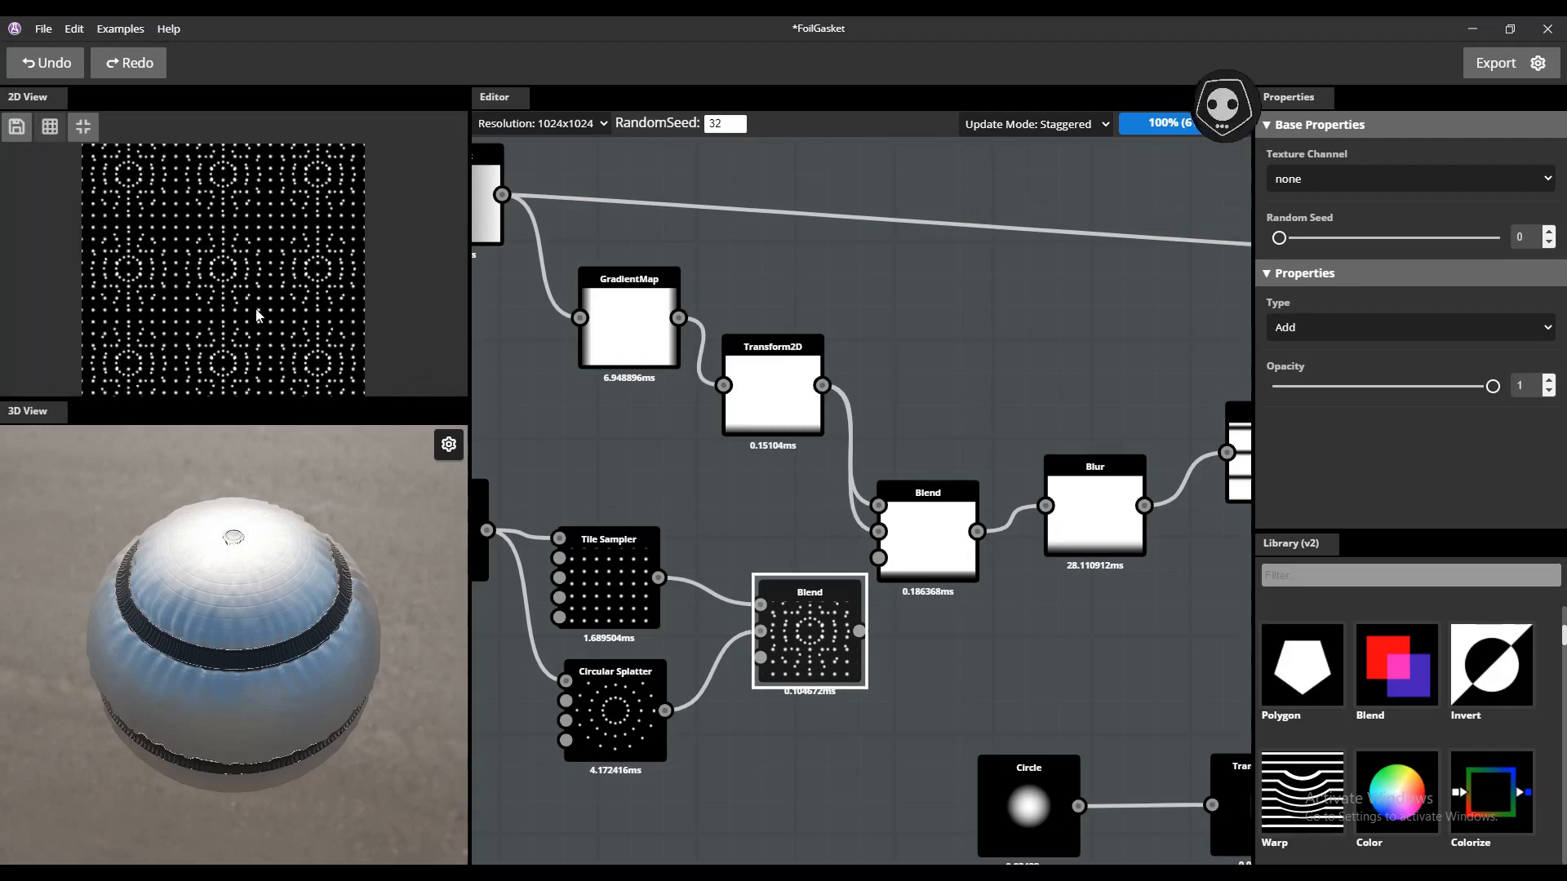
scroll(258, 315, "up", 7)
left_click(50, 131)
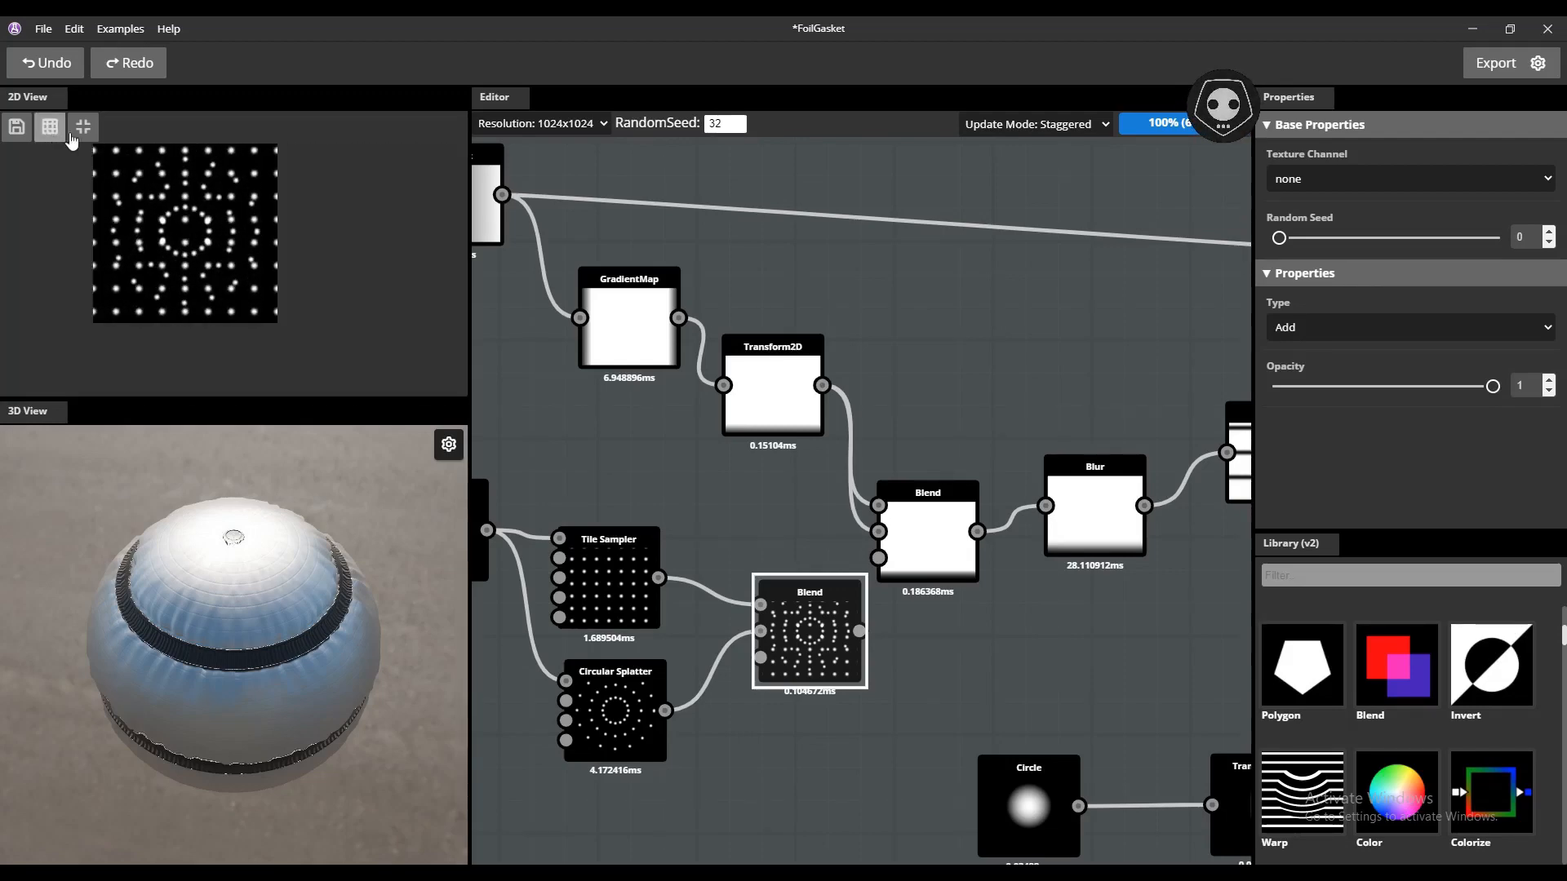
left_click(80, 129)
scroll(177, 241, "down", 3)
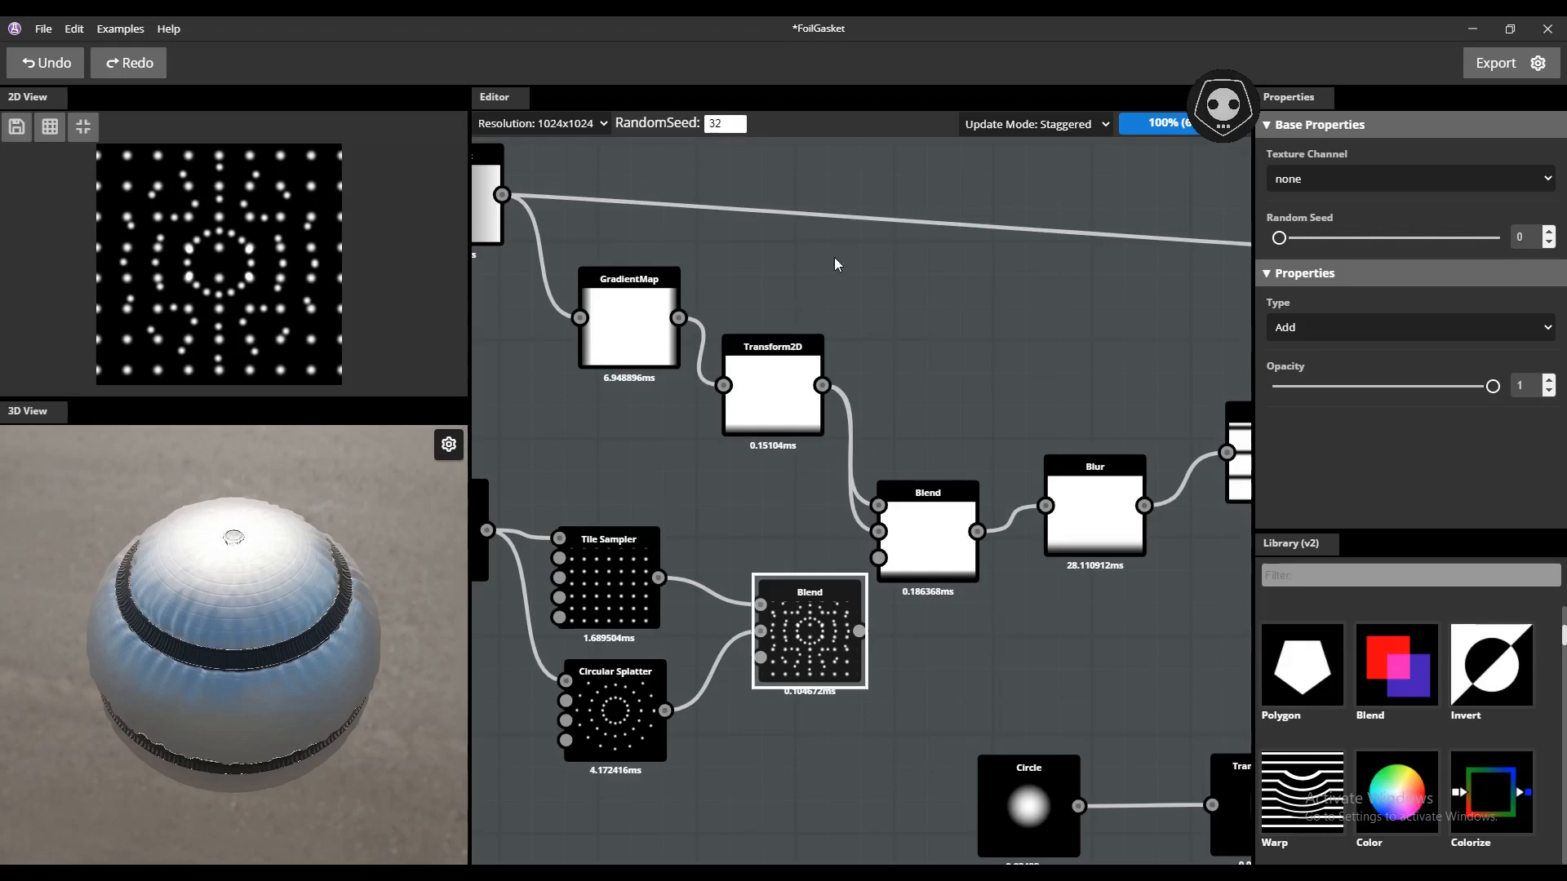
- Try the graph at resolutions 2048x2048, 256x256 and 32x32 to compare the previews
scroll(835, 257, "down", 3)
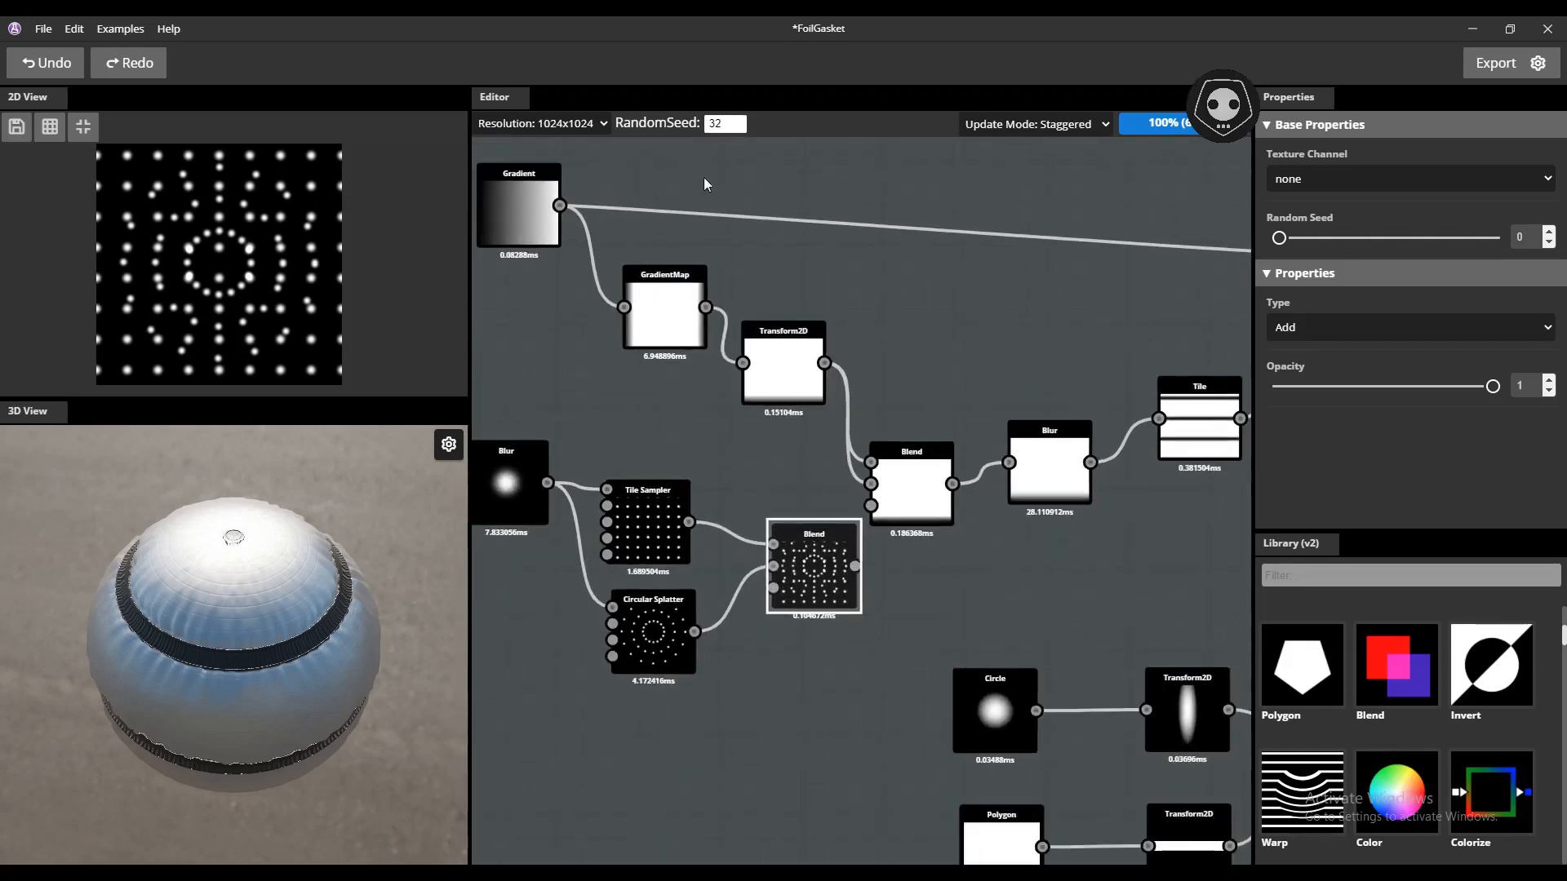
left_click(604, 124)
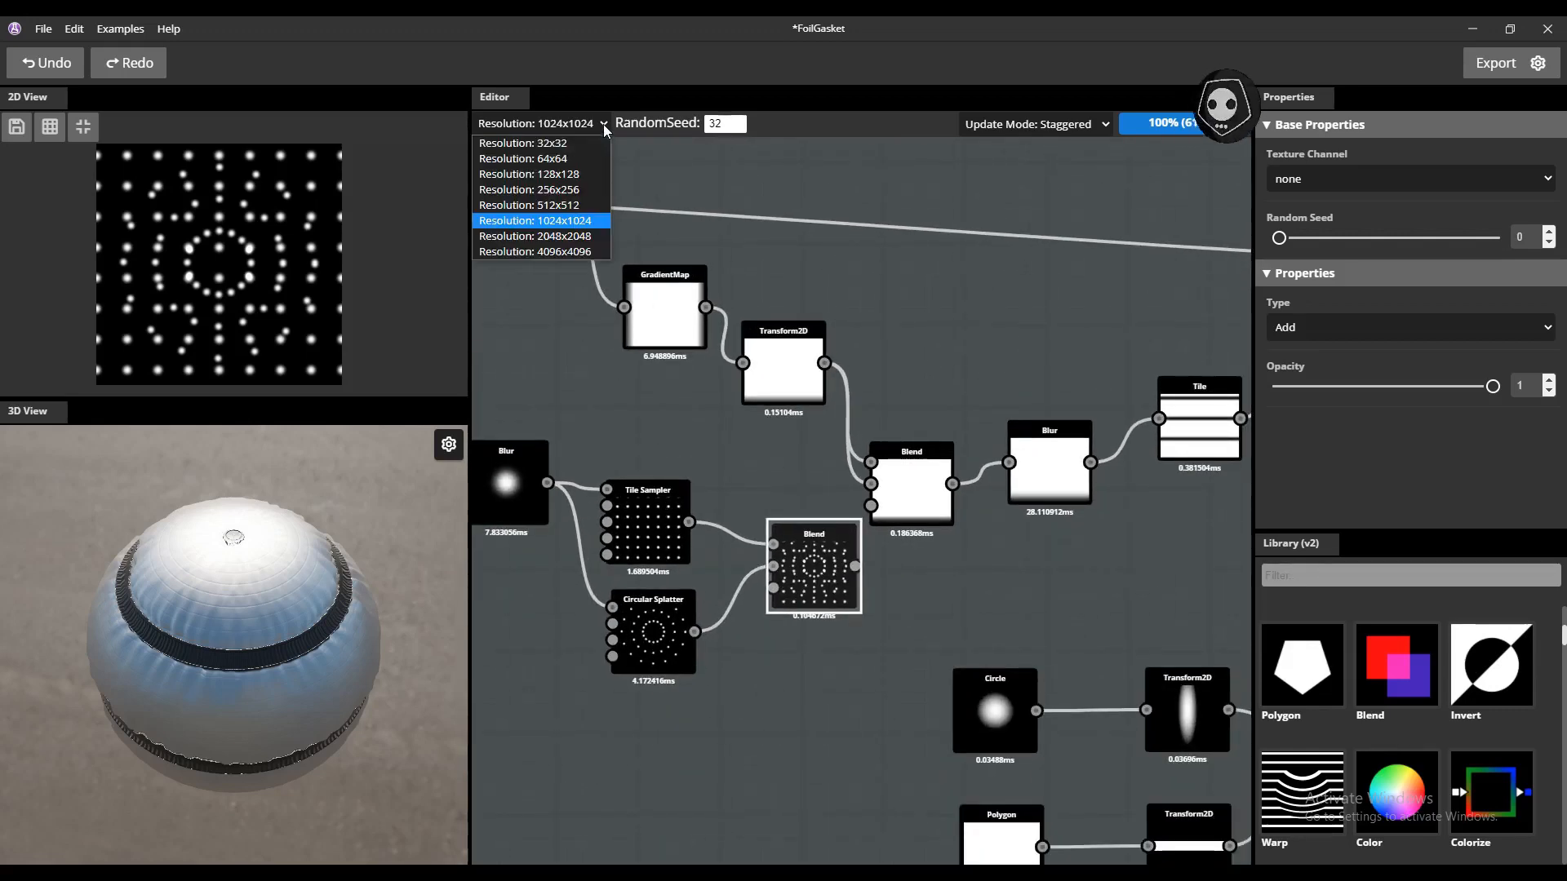
left_click(581, 236)
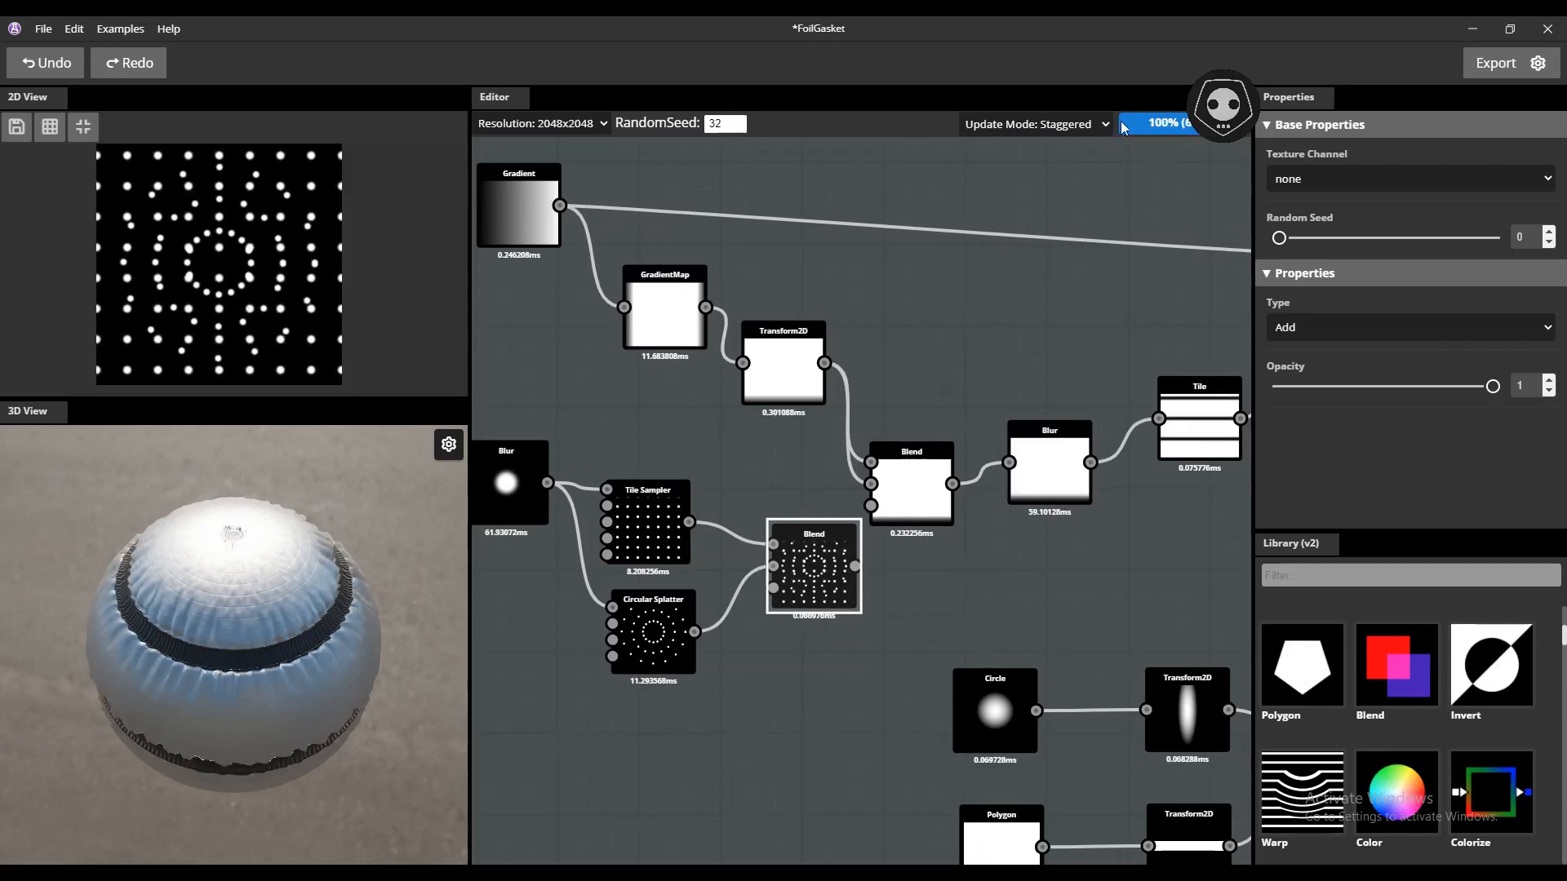
left_click(605, 123)
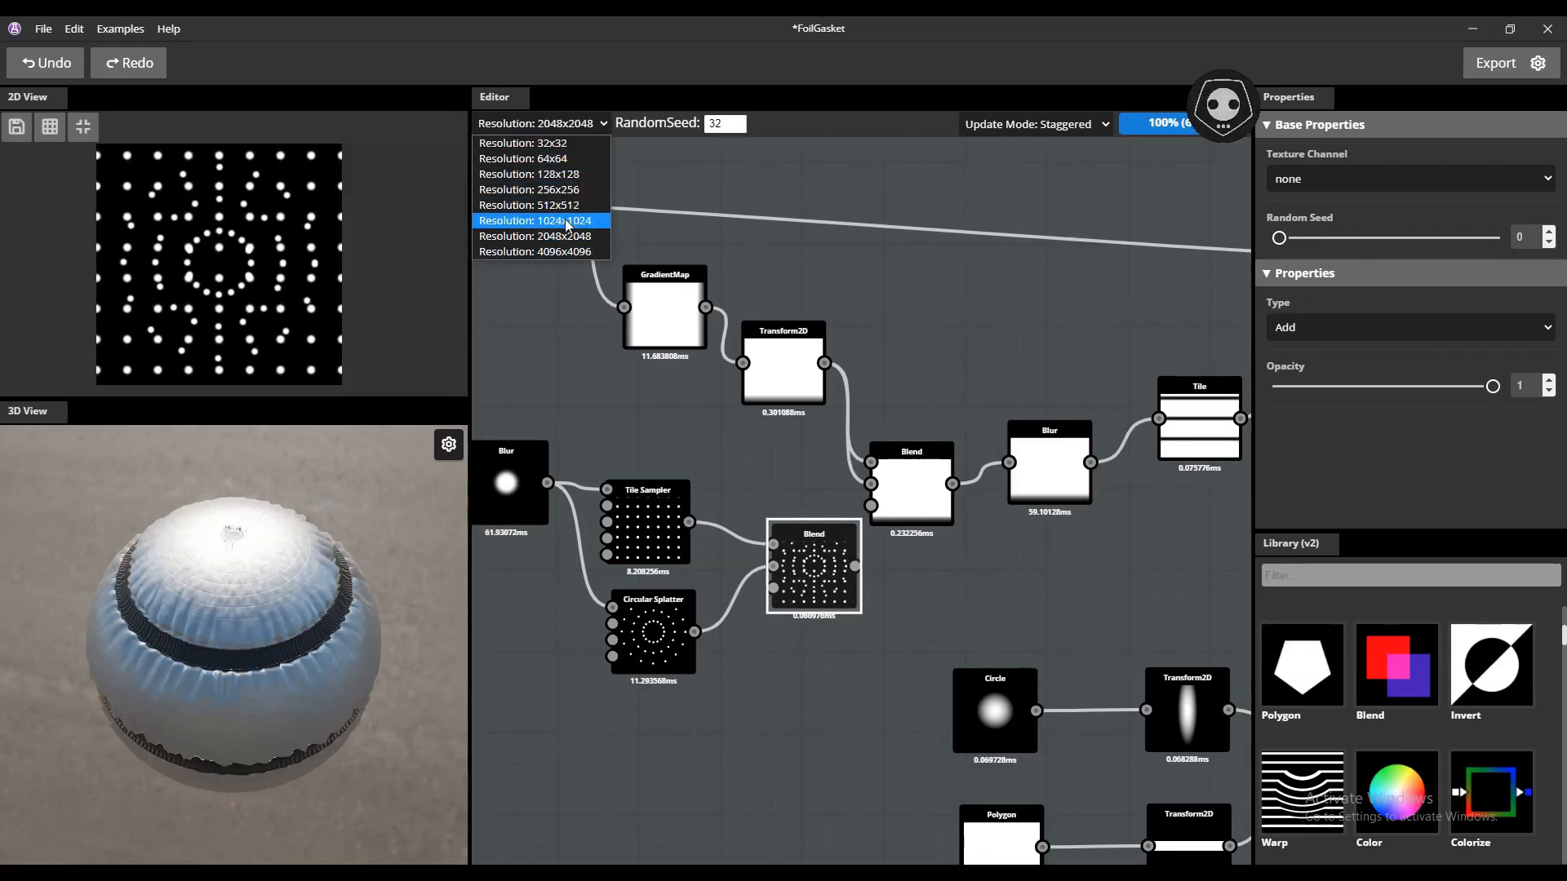
left_click(565, 192)
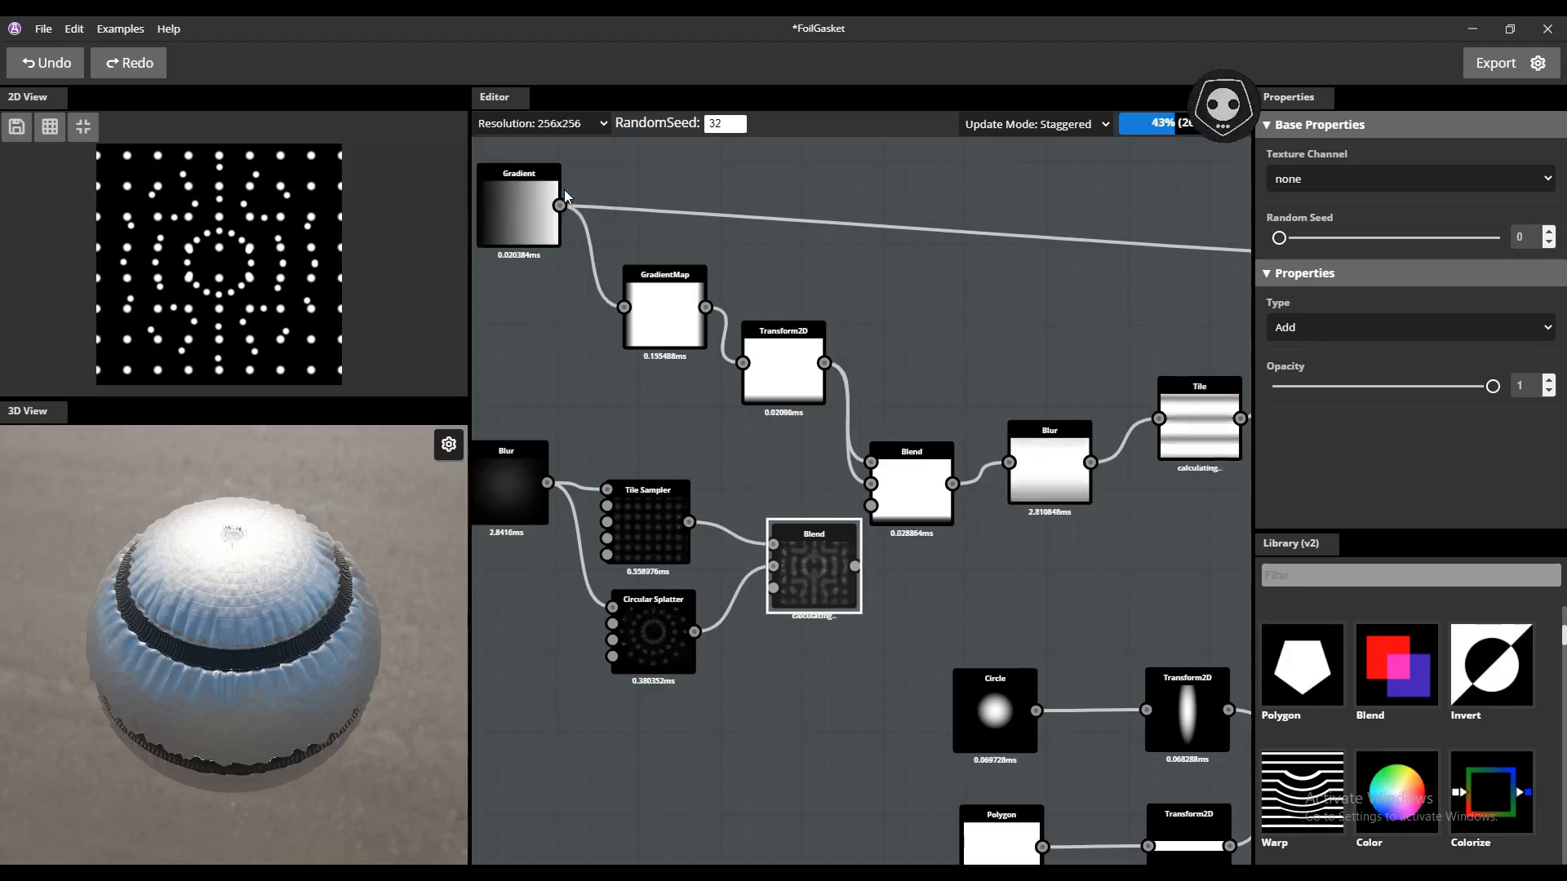
left_click(601, 120)
left_click(571, 142)
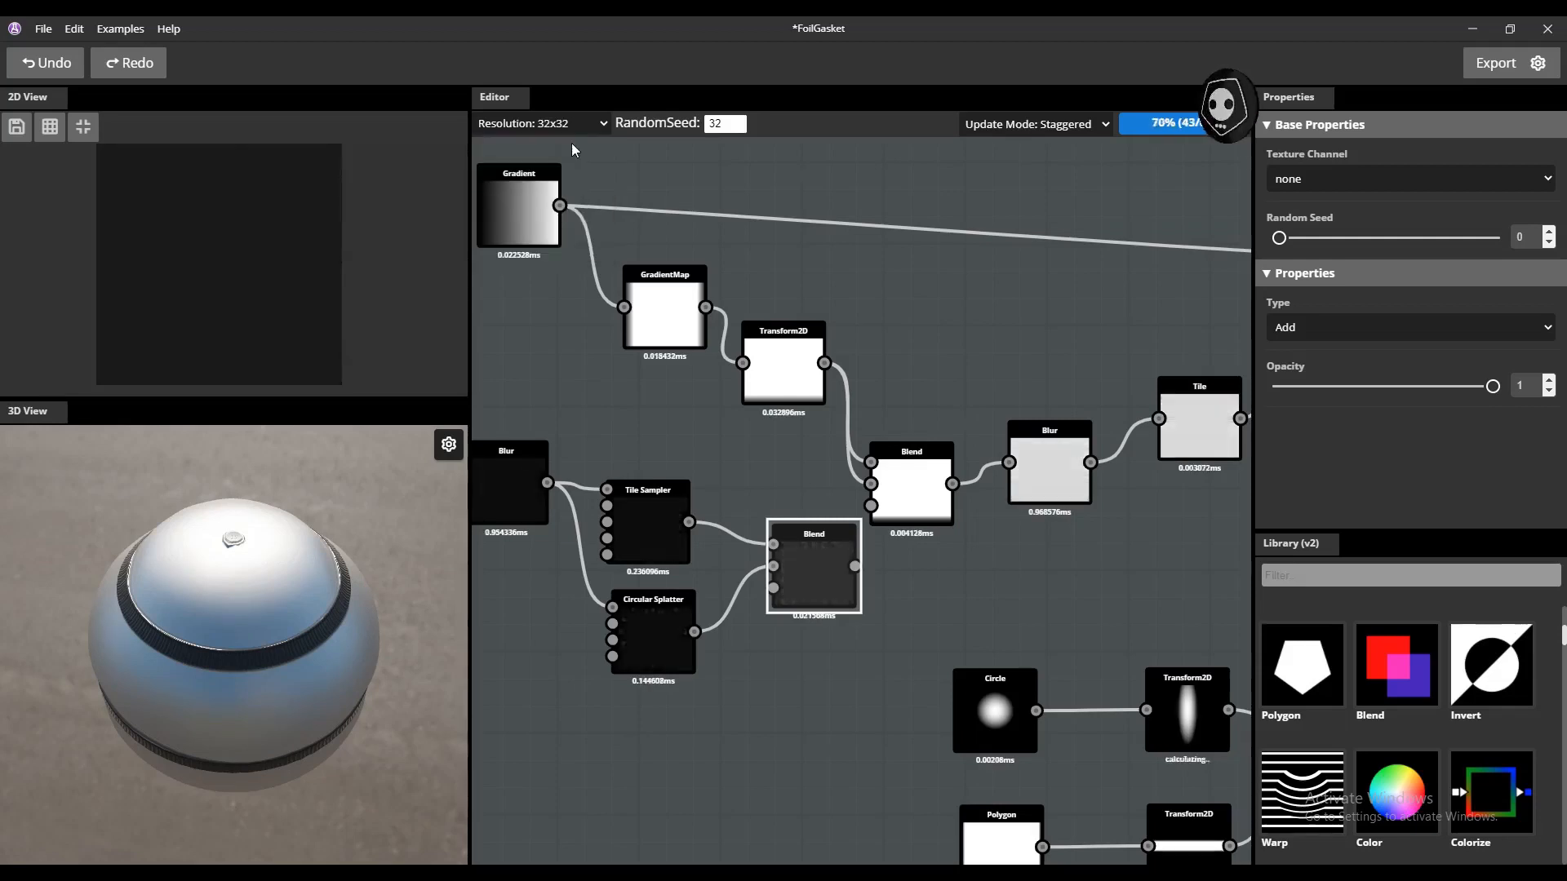
- Set the graph resolution to 2048x2048 and examine the material close up in the 3D preview
left_click(601, 122)
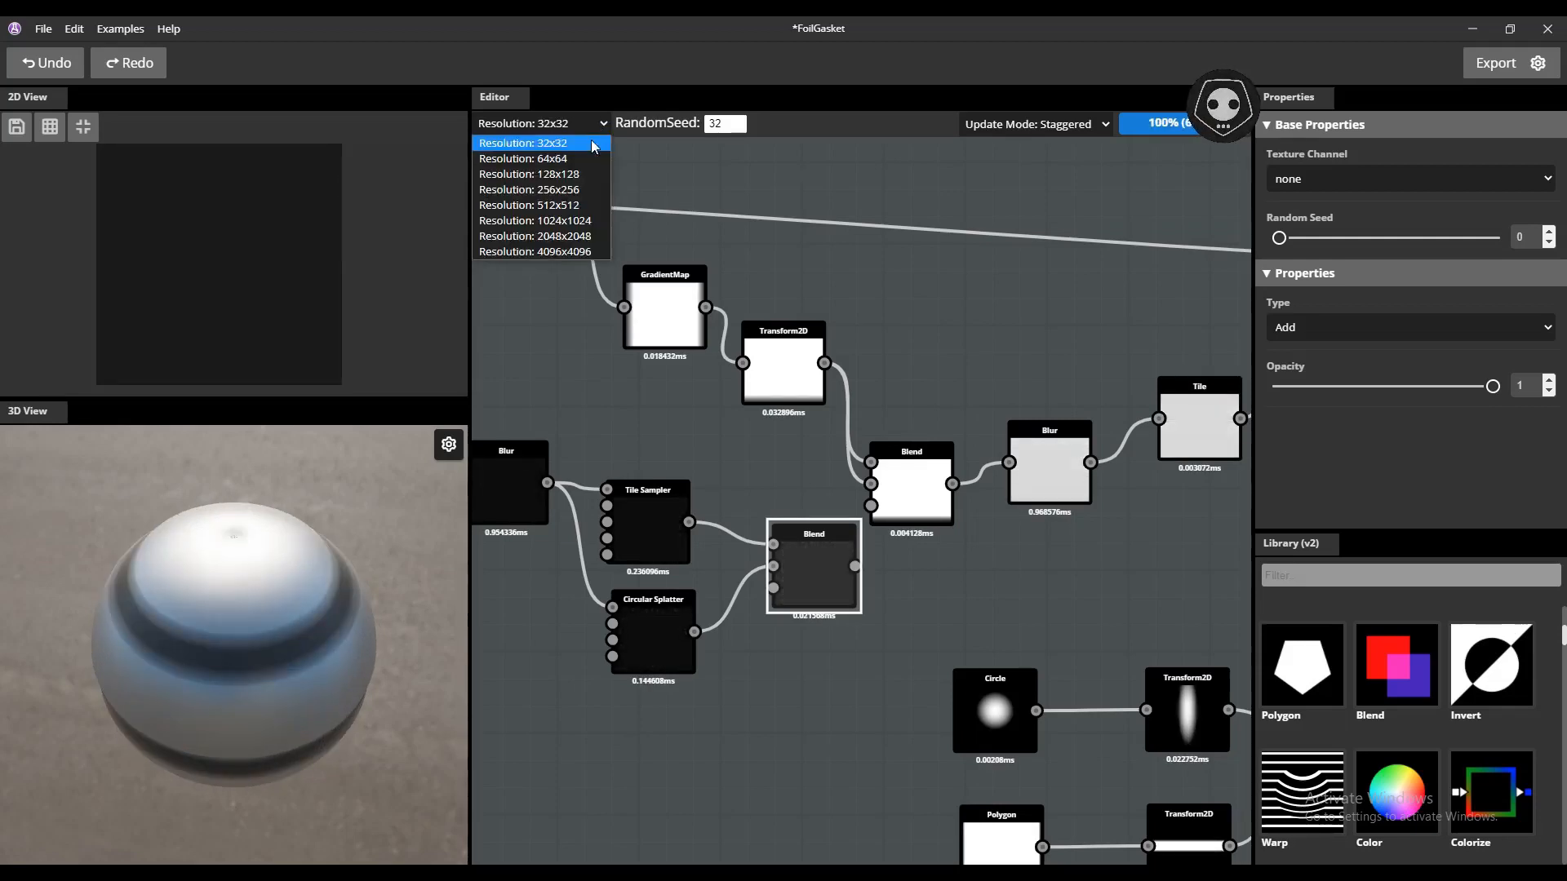
left_click(561, 237)
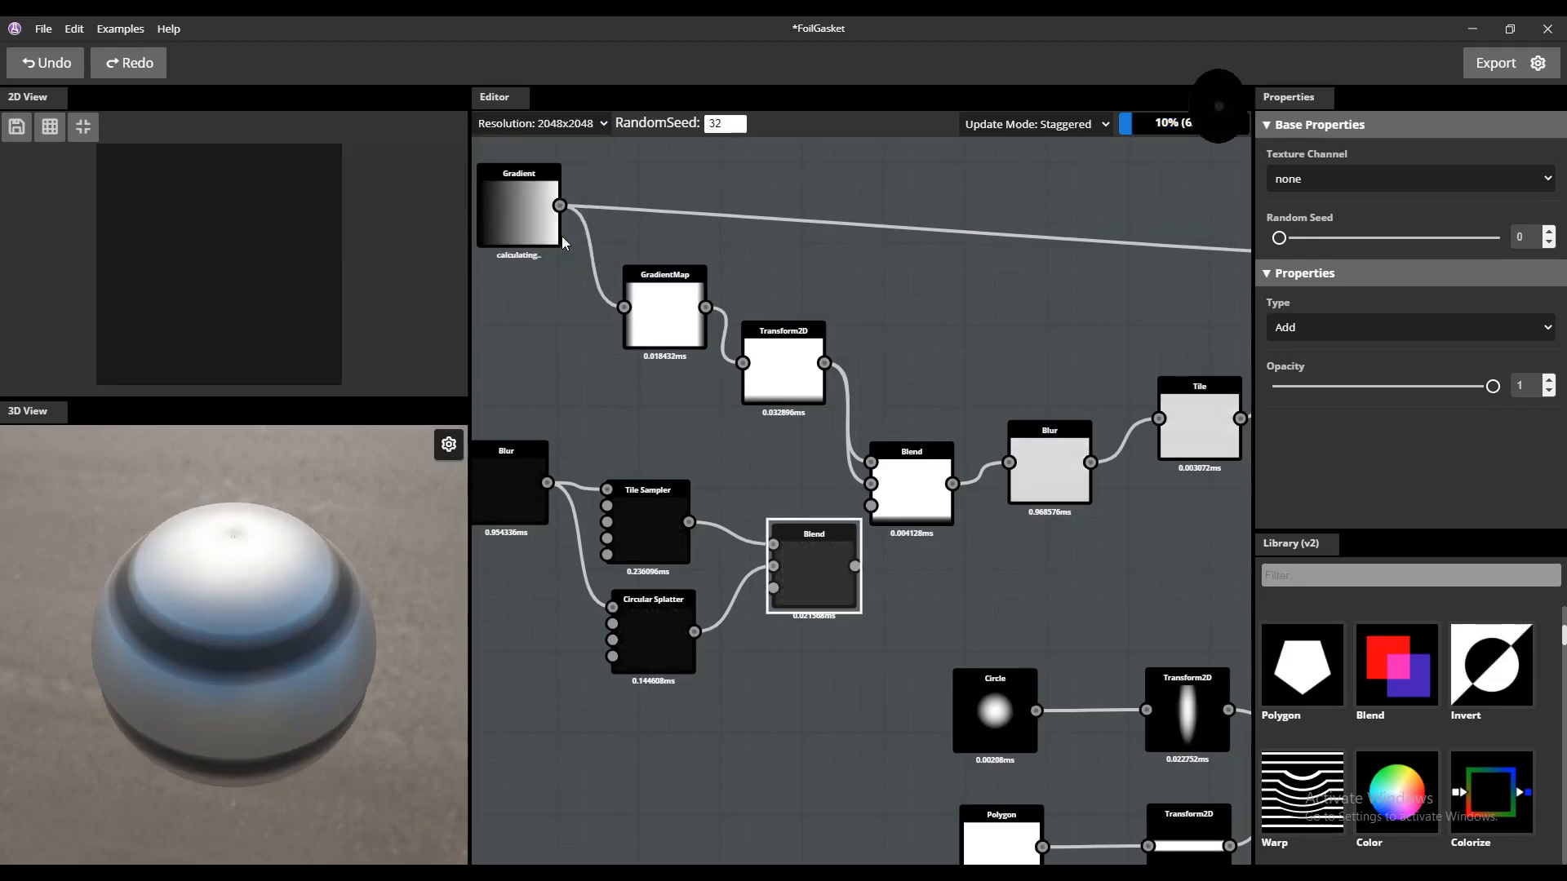
scroll(271, 677, "up", 10)
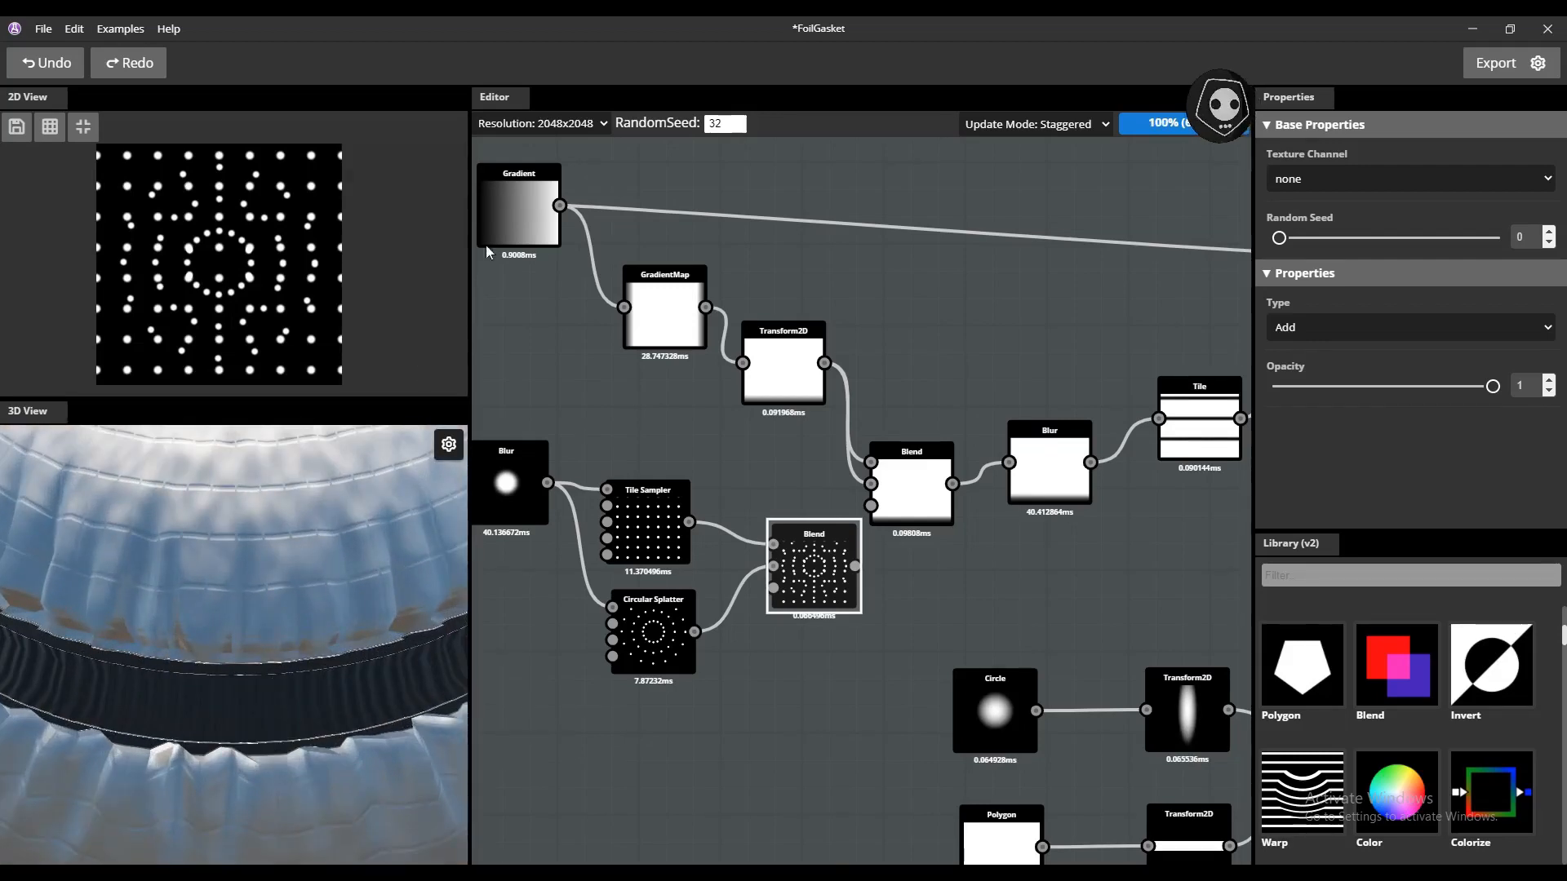
- Set the graph resolution to 1024x1024
left_click(566, 126)
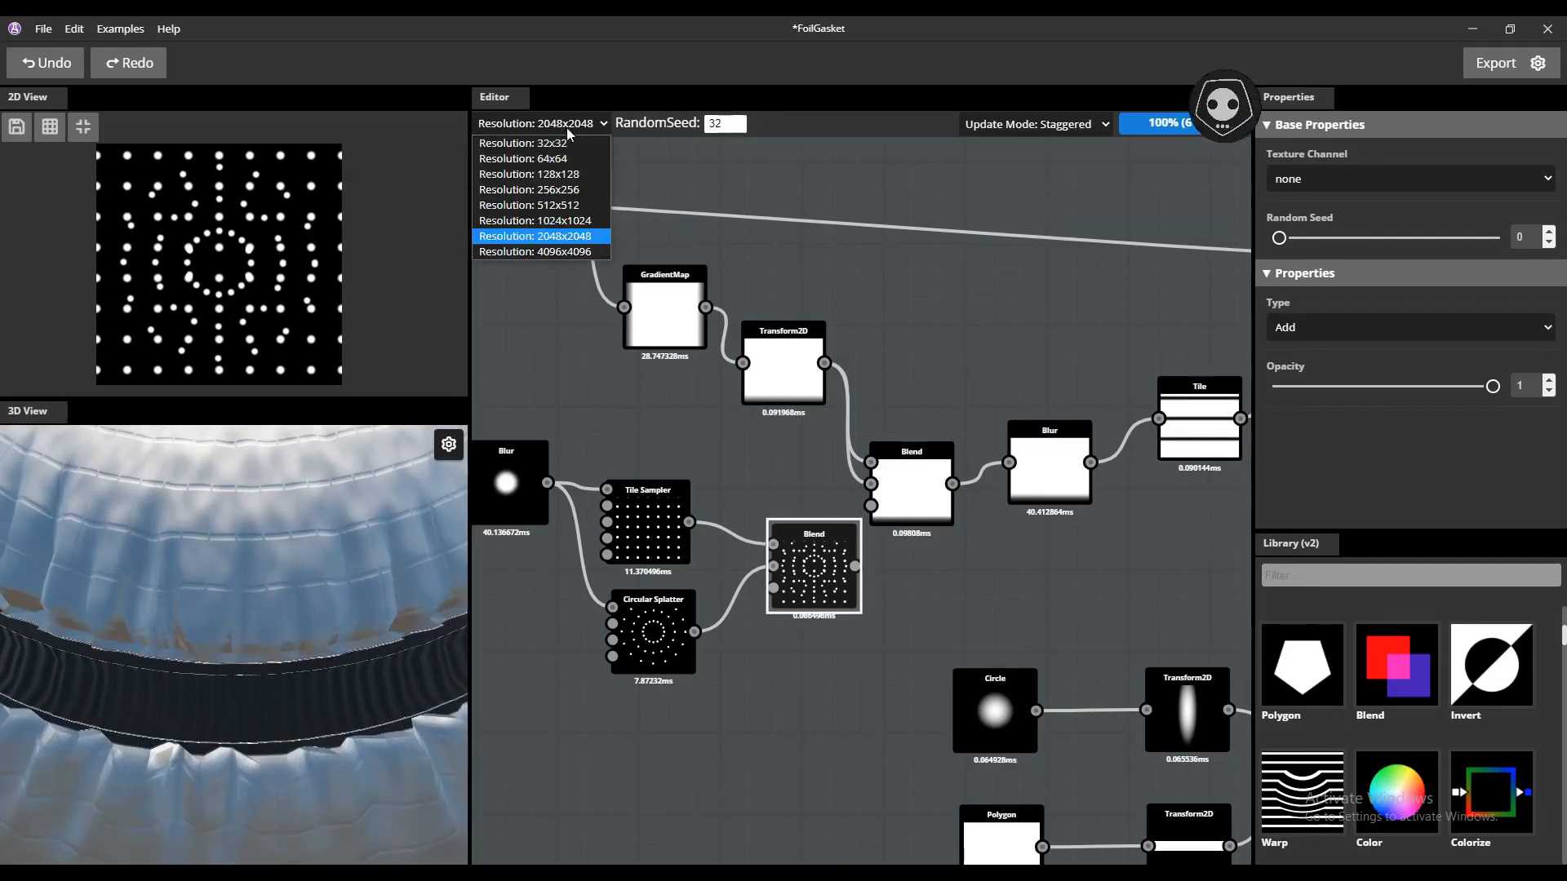
left_click(562, 221)
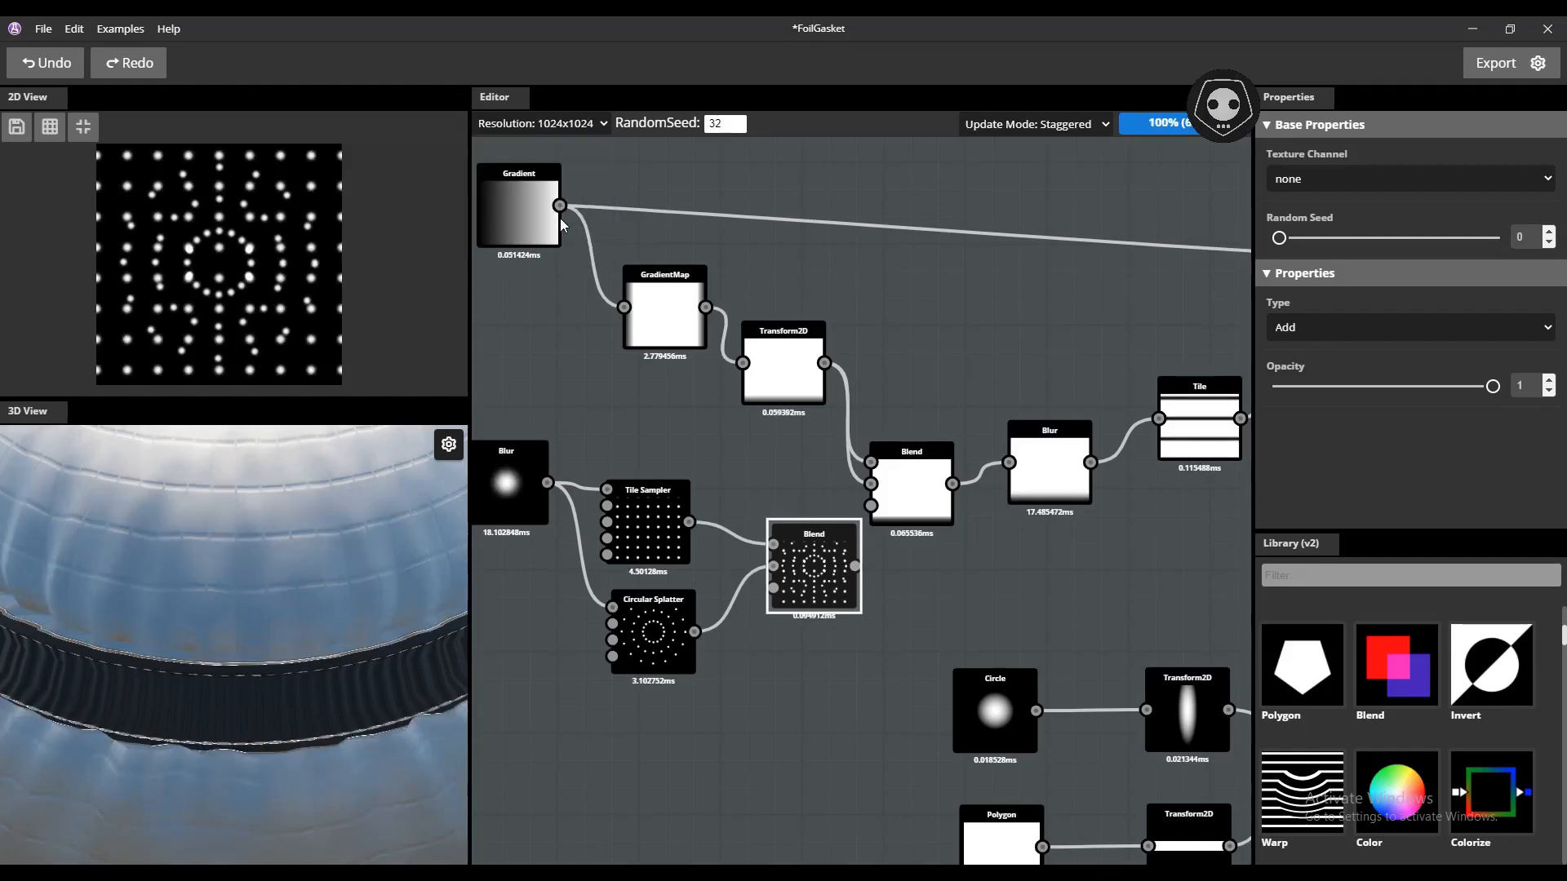
- Move the connected Circle, Blur, Tile Sampler, Circular Splatter and Blend nodes together away from the main graph
scroll(1066, 546, "down", 4)
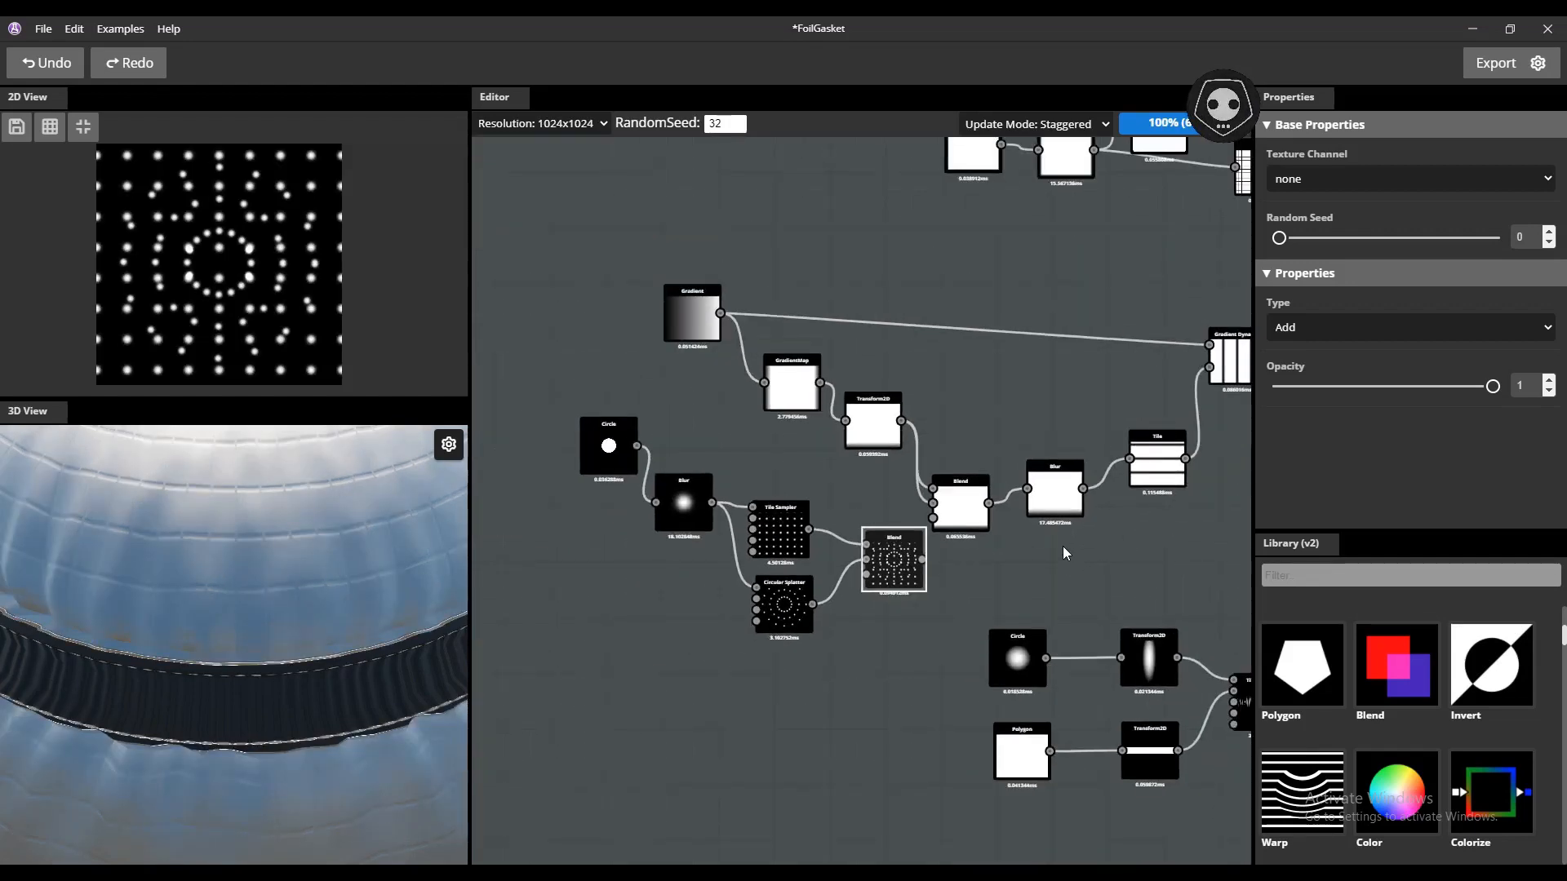
middle_click_drag(1016, 595, 859, 499)
scroll(858, 504, "down", 2)
scroll(903, 545, "down", 1)
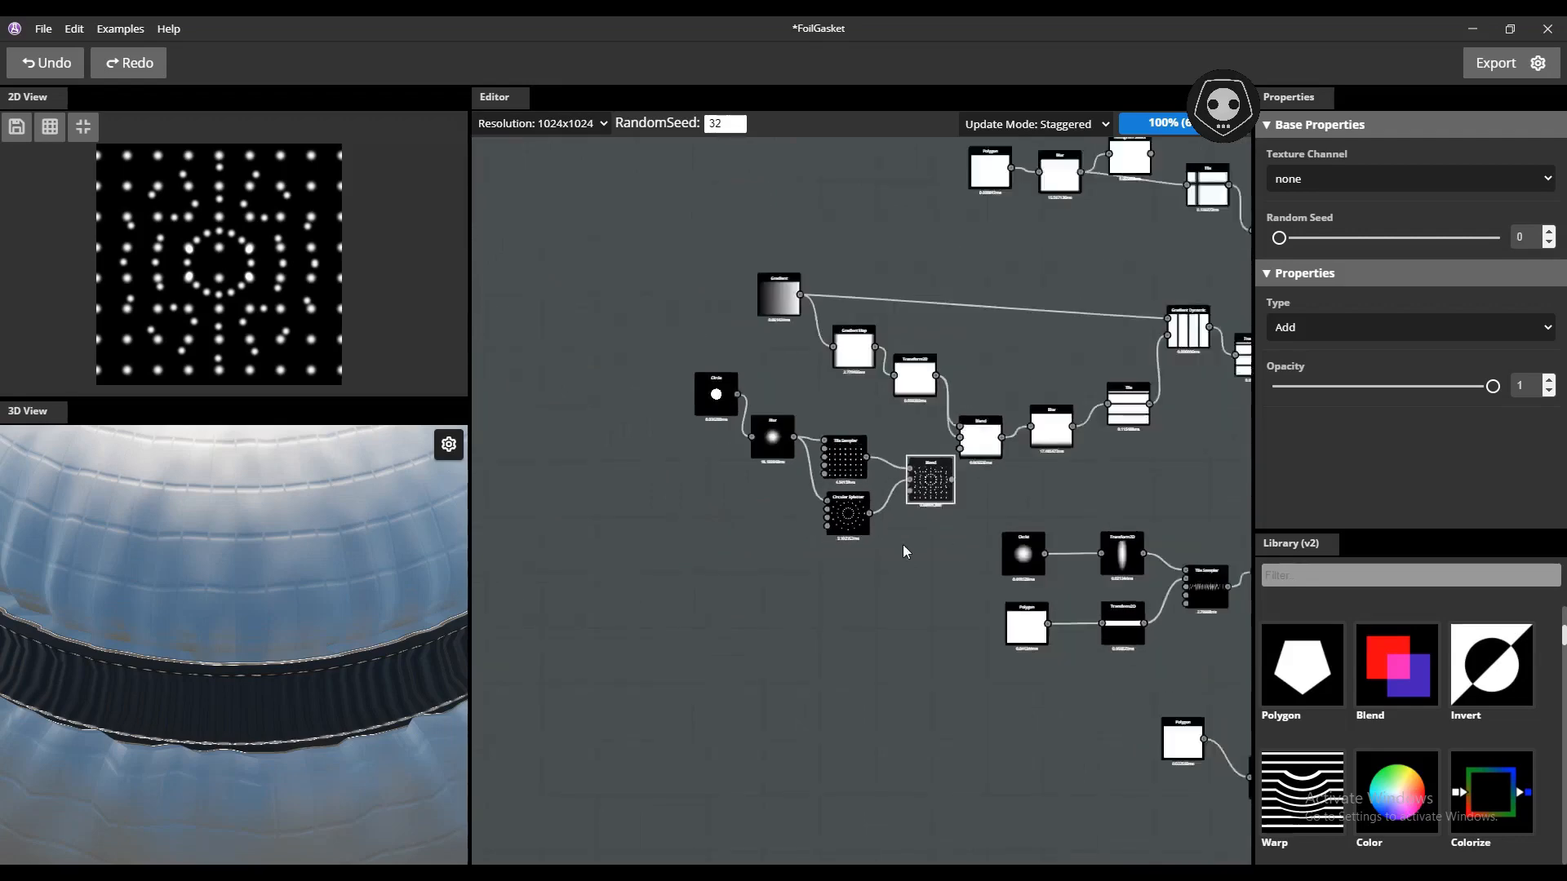
scroll(938, 563, "down", 1)
scroll(983, 607, "down", 1)
scroll(882, 542, "up", 2)
scroll(775, 457, "up", 2)
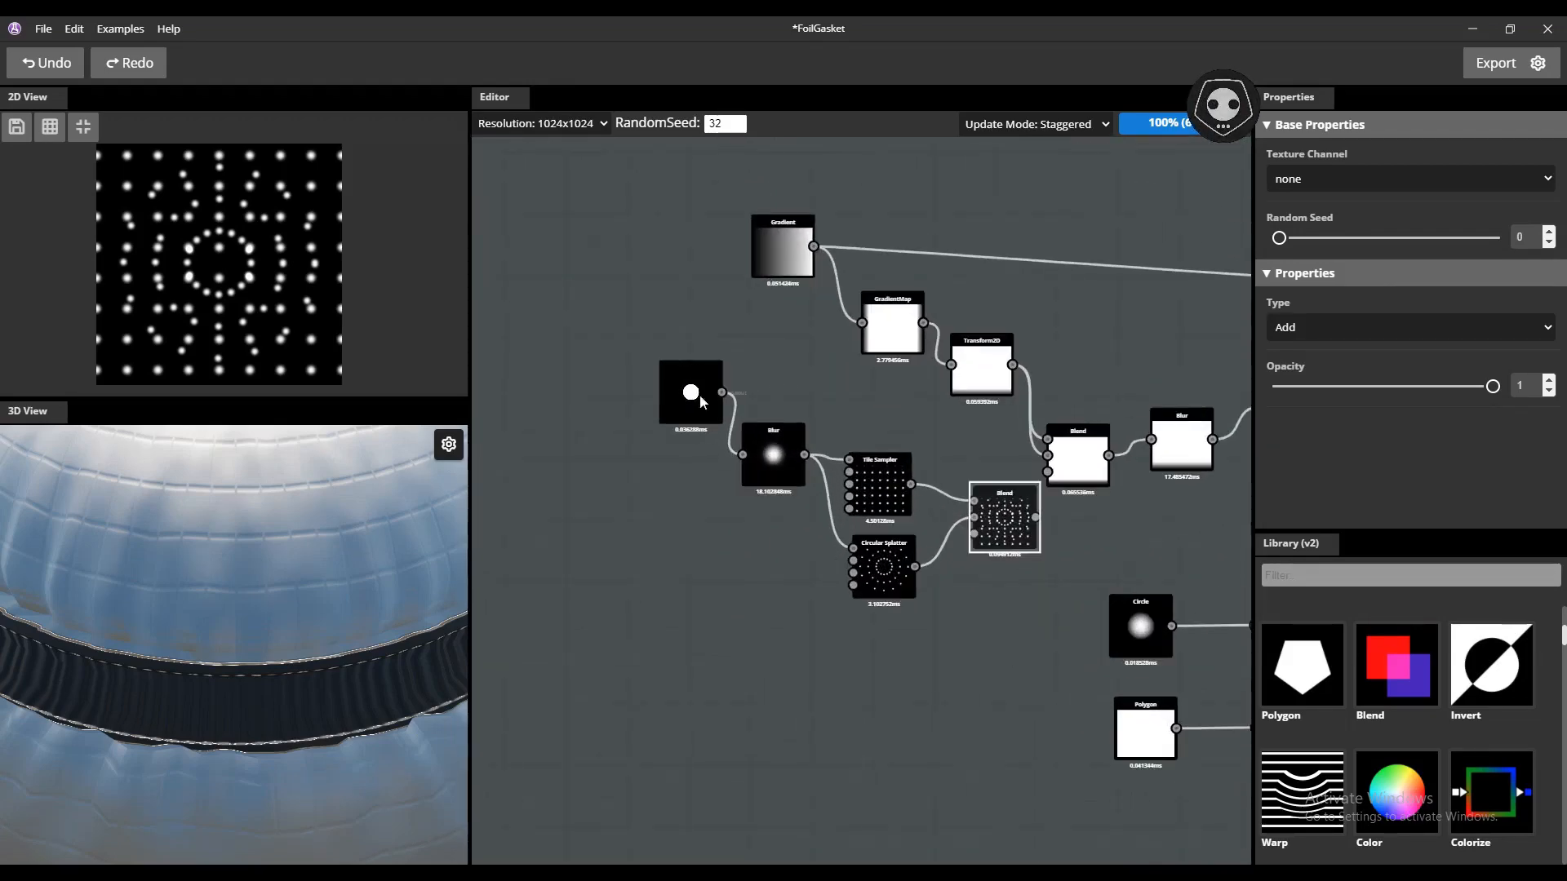
left_click(718, 416)
left_click_drag(820, 507, 875, 624)
left_click(980, 529)
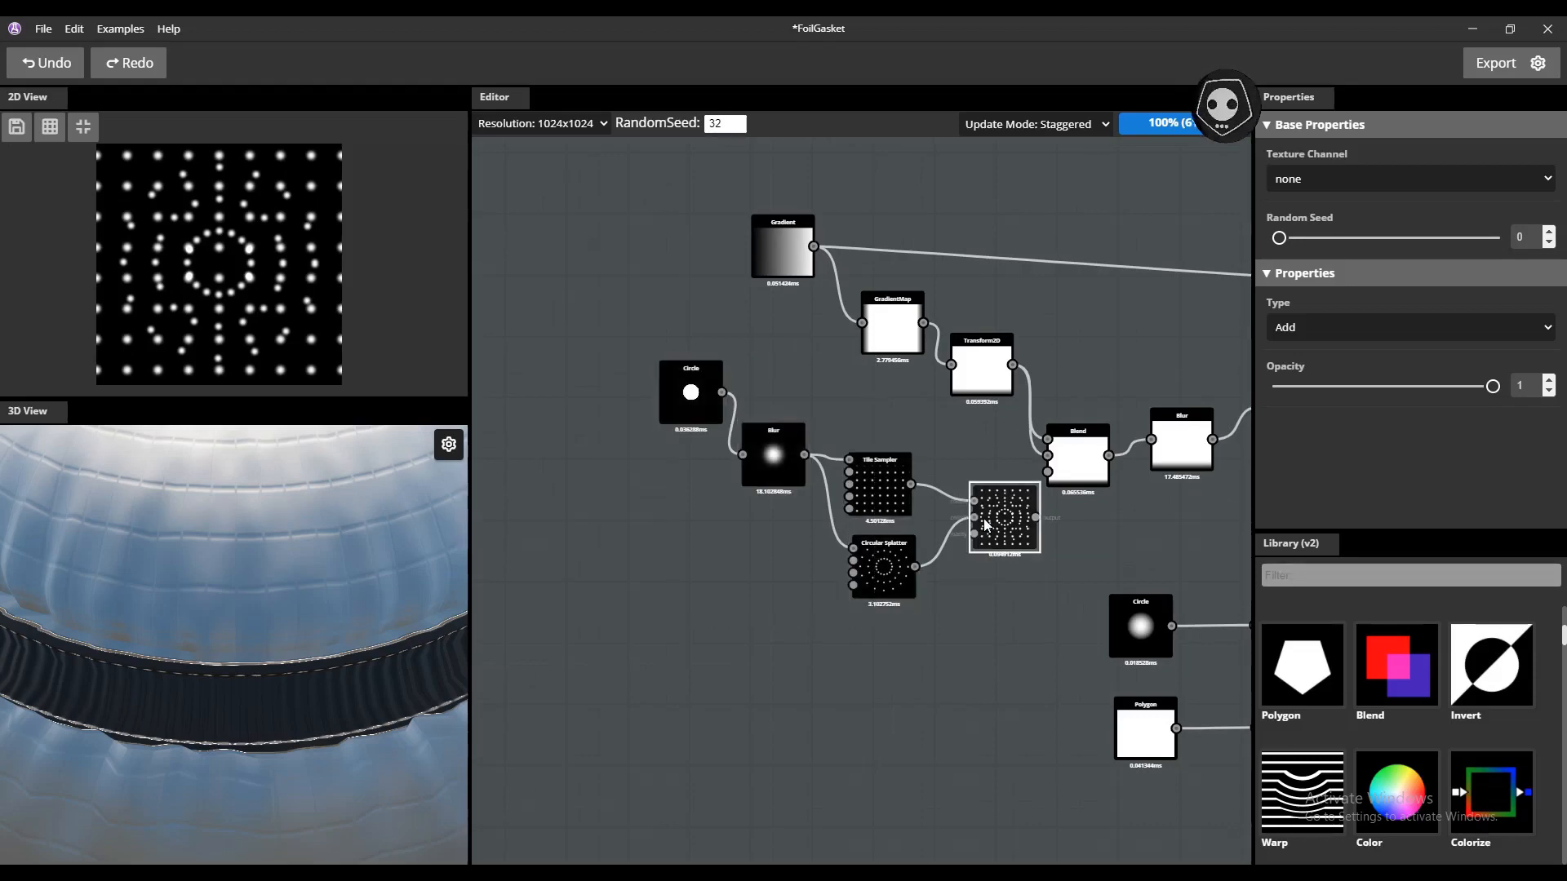
scroll(975, 523, "down", 1)
left_click_drag(723, 403, 948, 629)
left_click_drag(942, 472, 1009, 539)
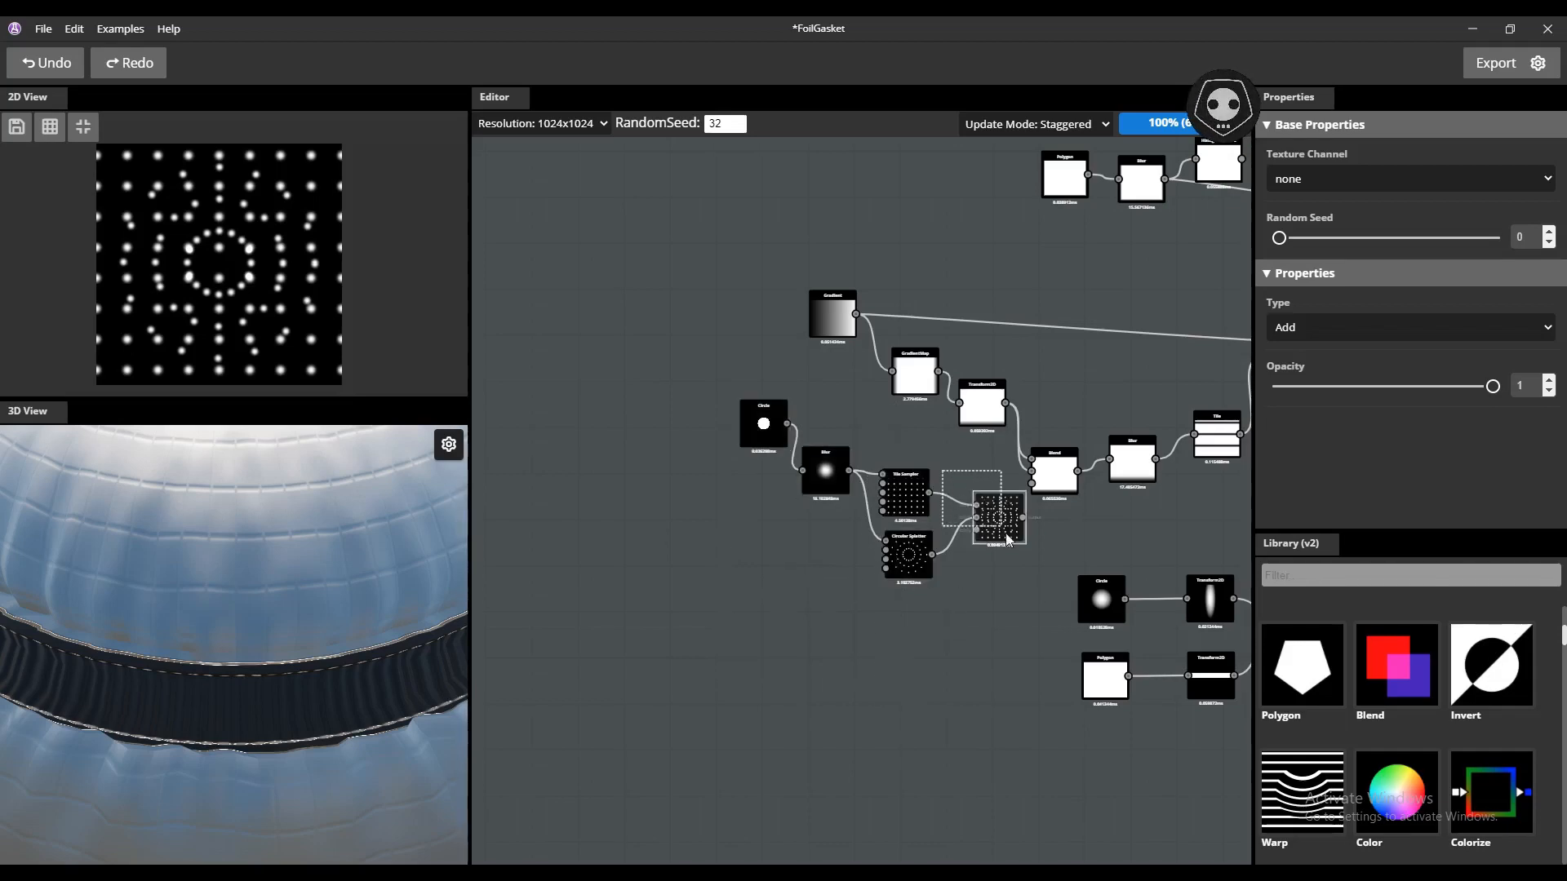
left_click_drag(1011, 620, 720, 445)
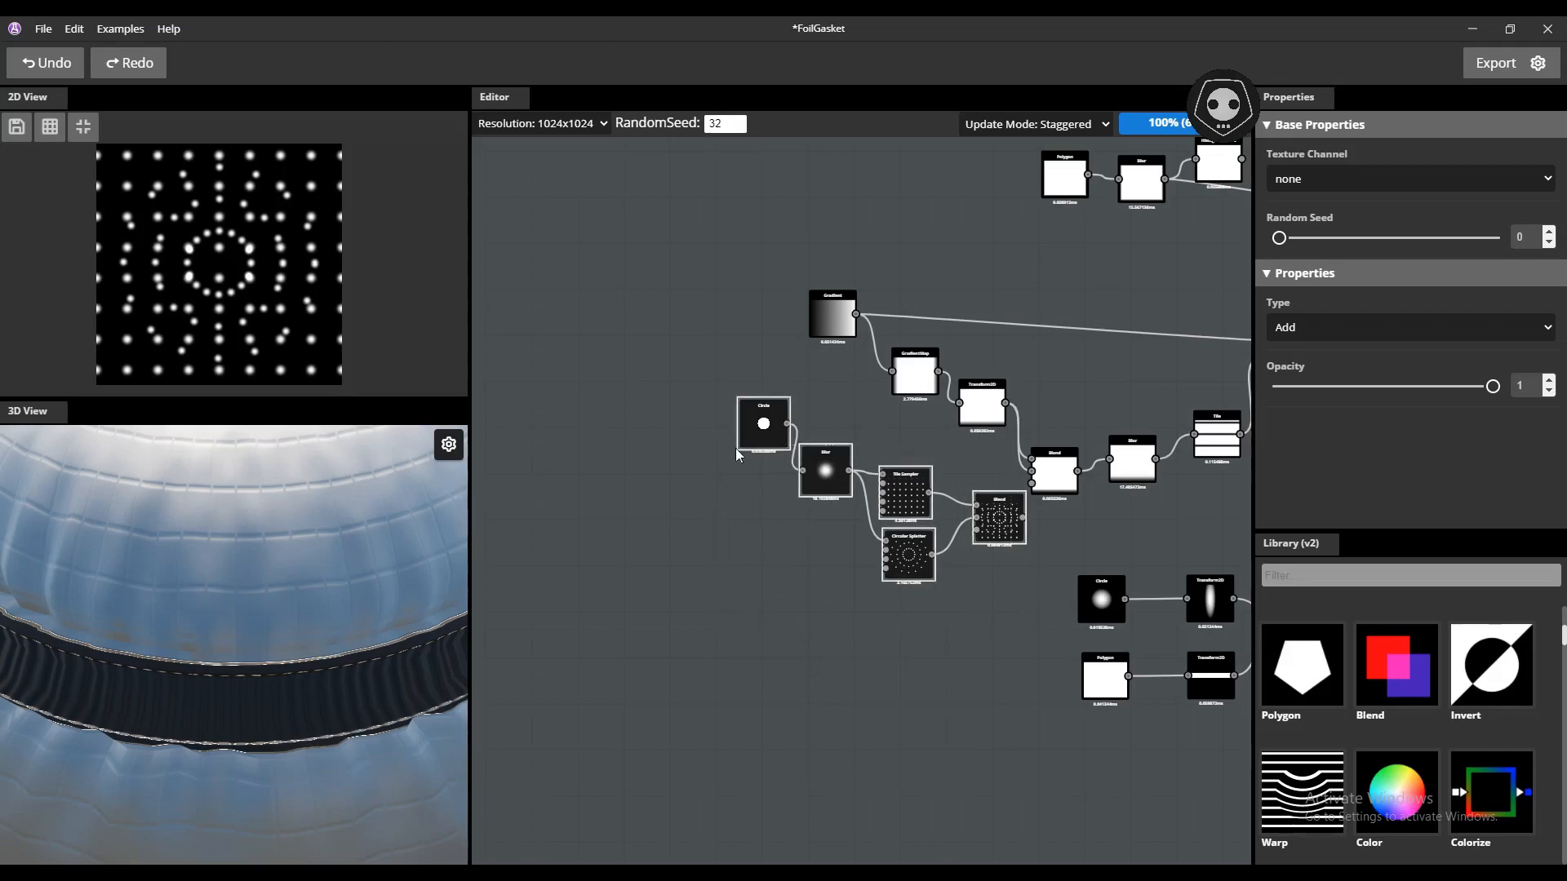
scroll(885, 491, "down", 2)
left_click_drag(886, 493, 749, 603)
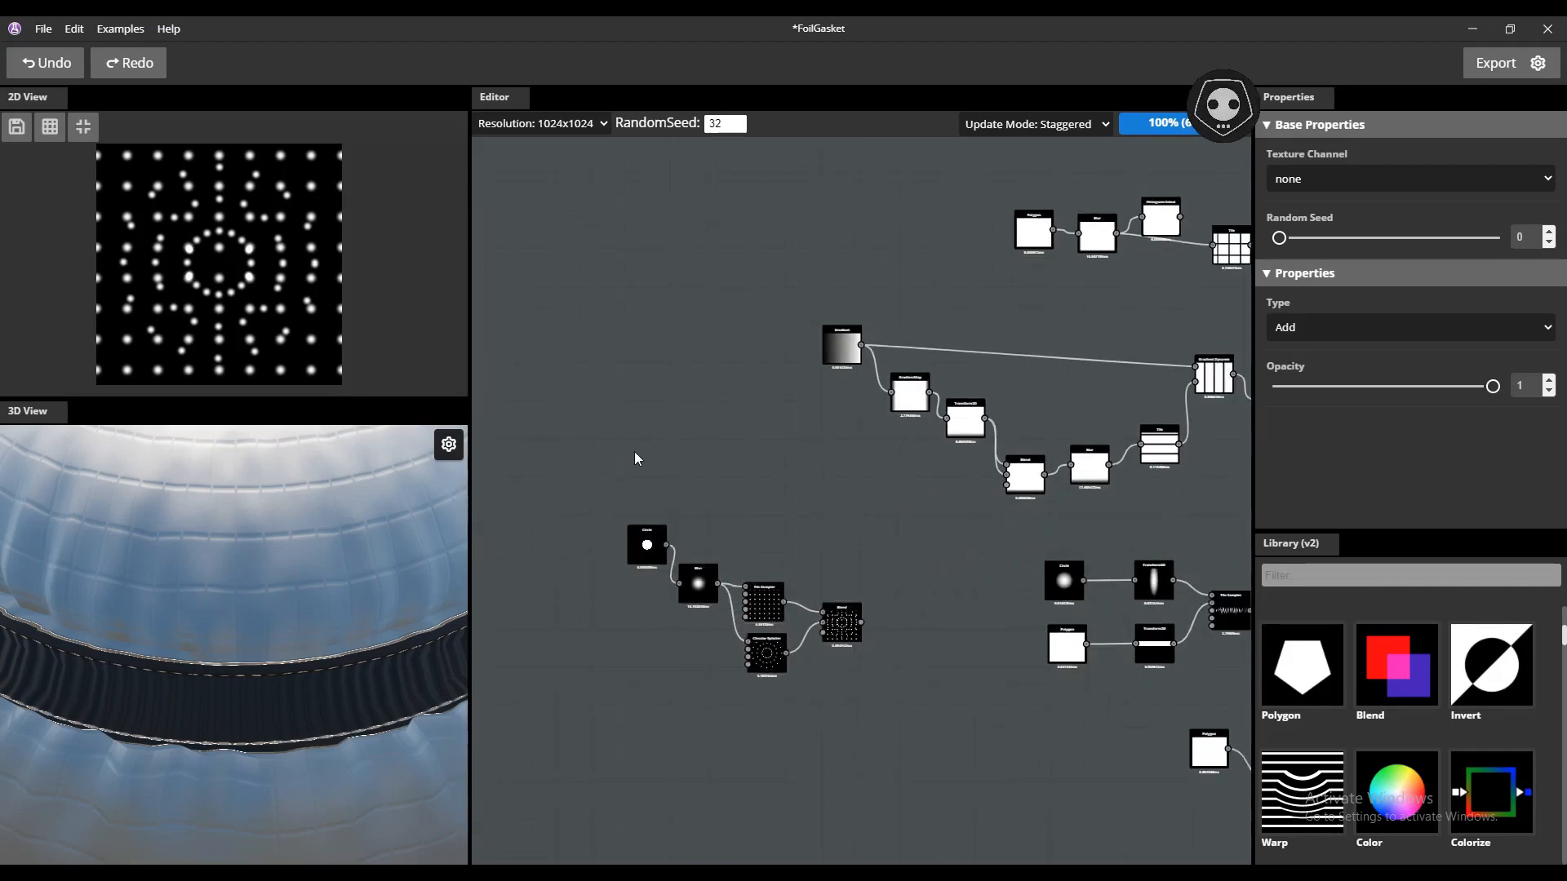
- Delete the separate group of Circle, Blur, Tile Sampler, Circular Splatter and Blend nodes
scroll(1342, 629, "down", 5)
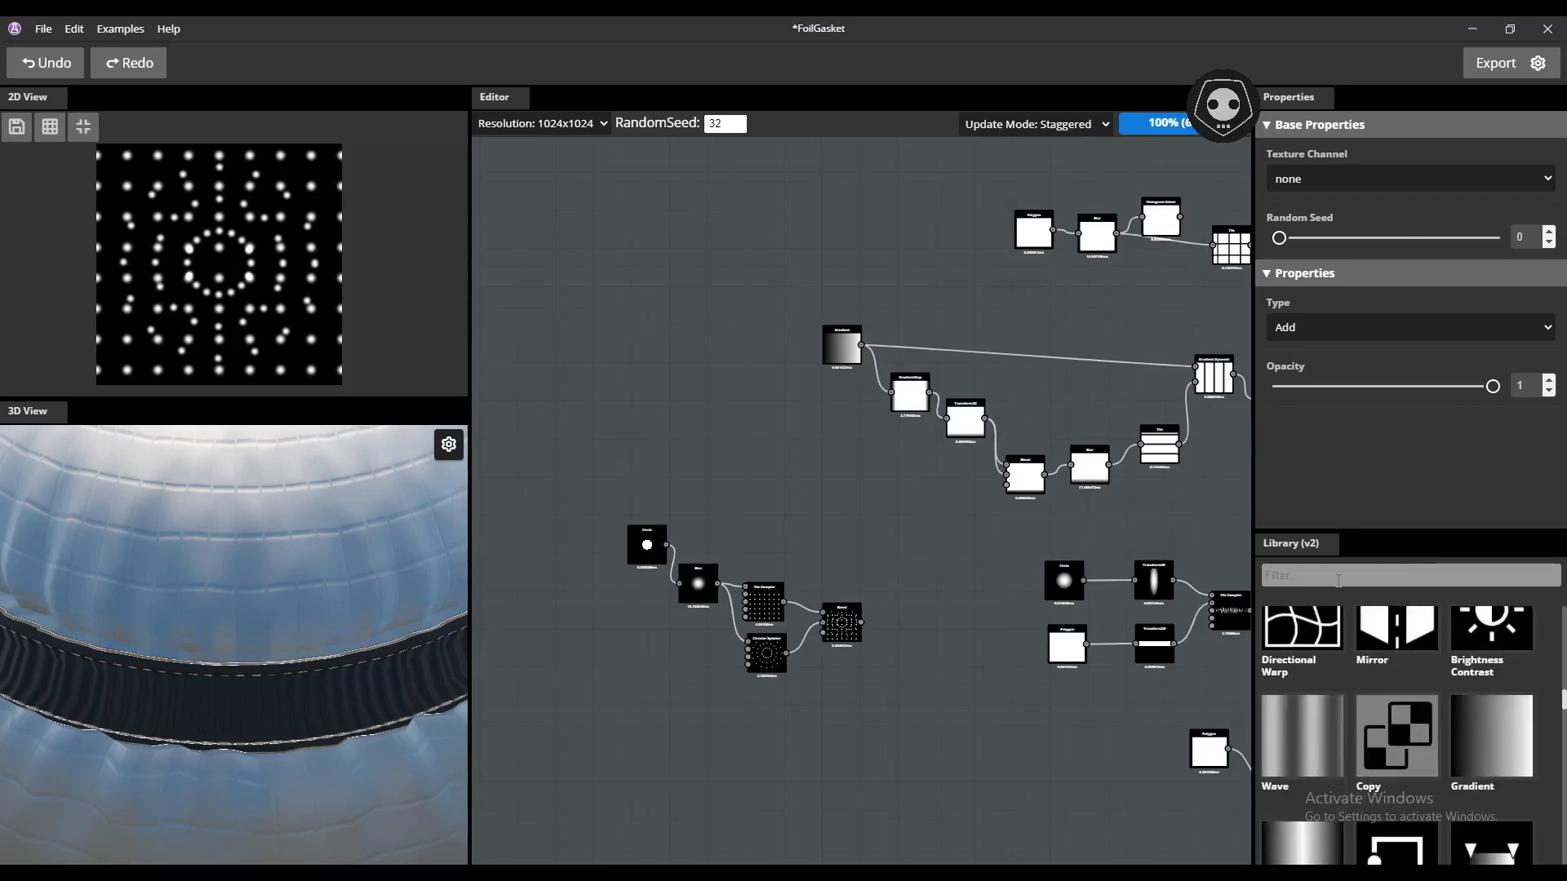
left_click_drag(620, 492, 916, 693)
key("Delete")
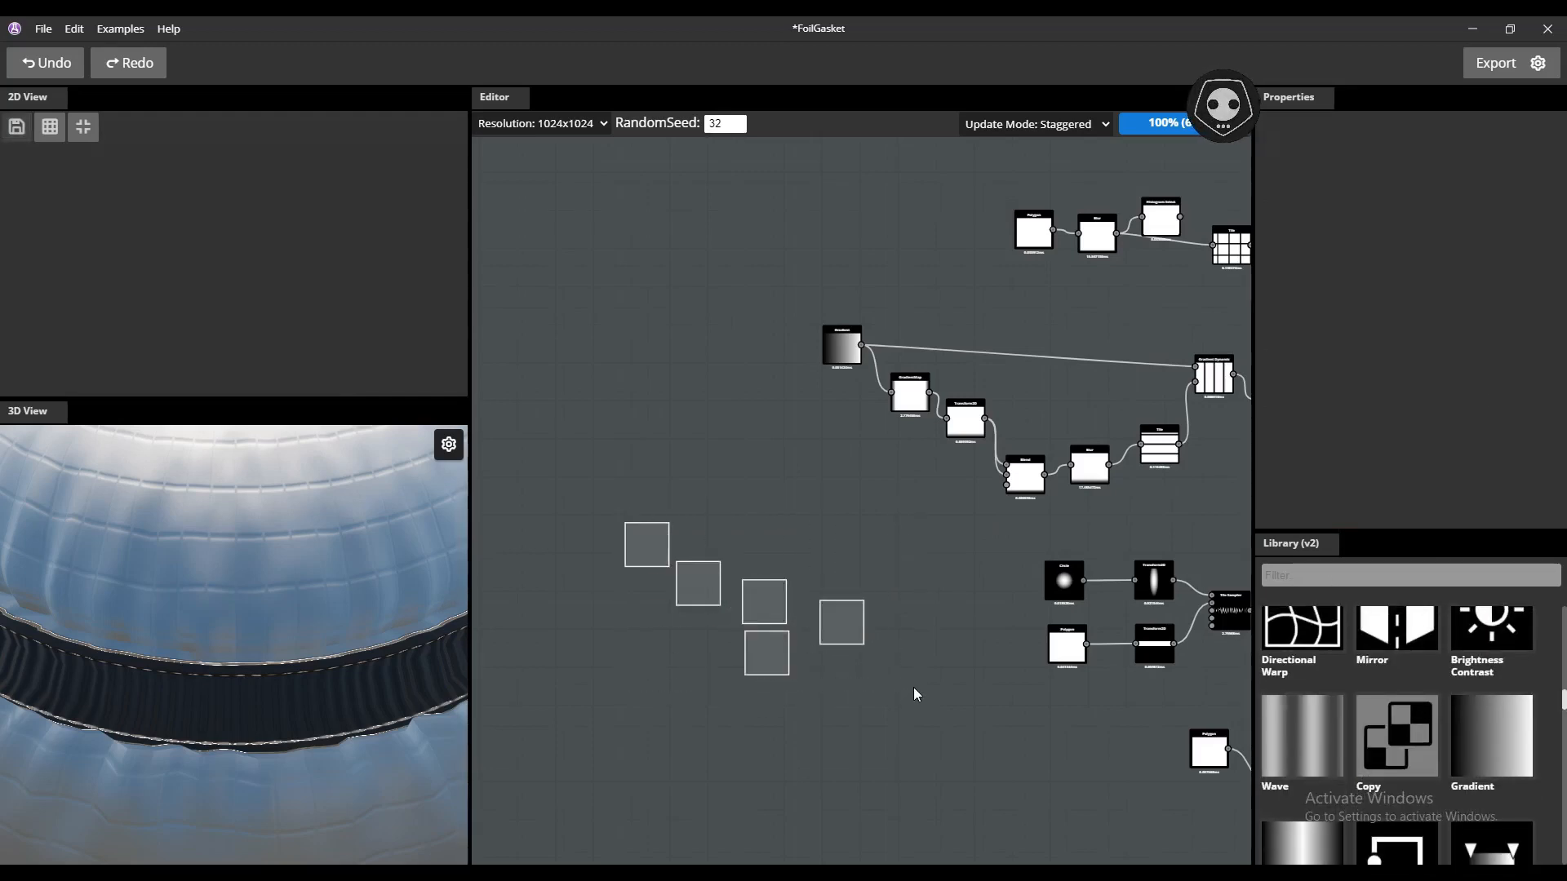
- Follow the main node graph from its starting nodes through the blends to the Output nodes
scroll(820, 514, "down", 4)
middle_click_drag(1045, 370, 791, 381)
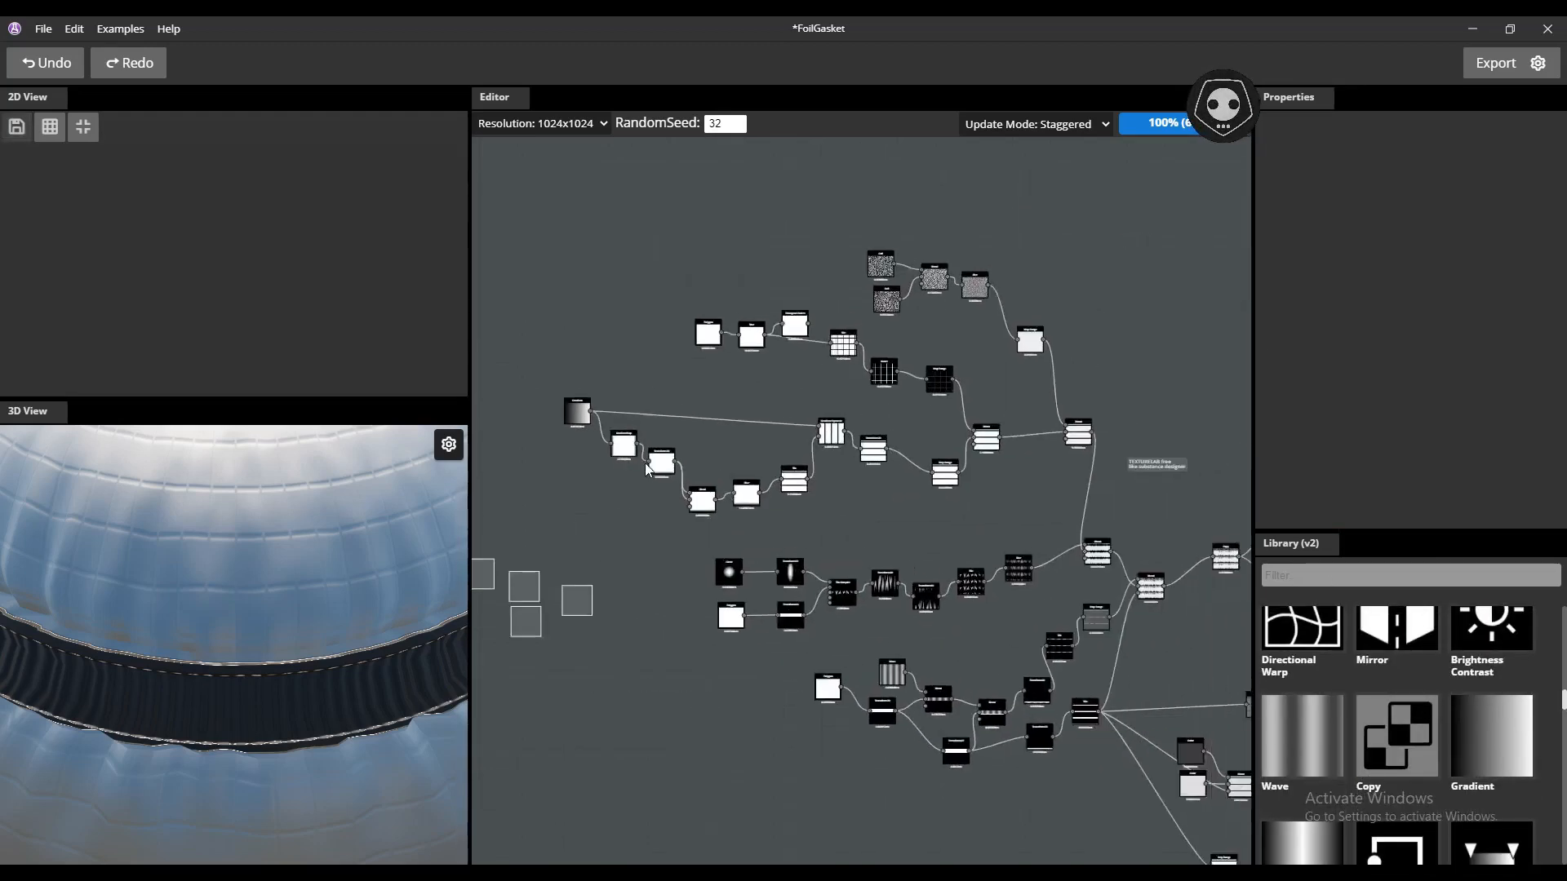
scroll(790, 380, "up", 3)
scroll(804, 373, "up", 3)
middle_click_drag(953, 266, 736, 482)
scroll(739, 483, "up", 3)
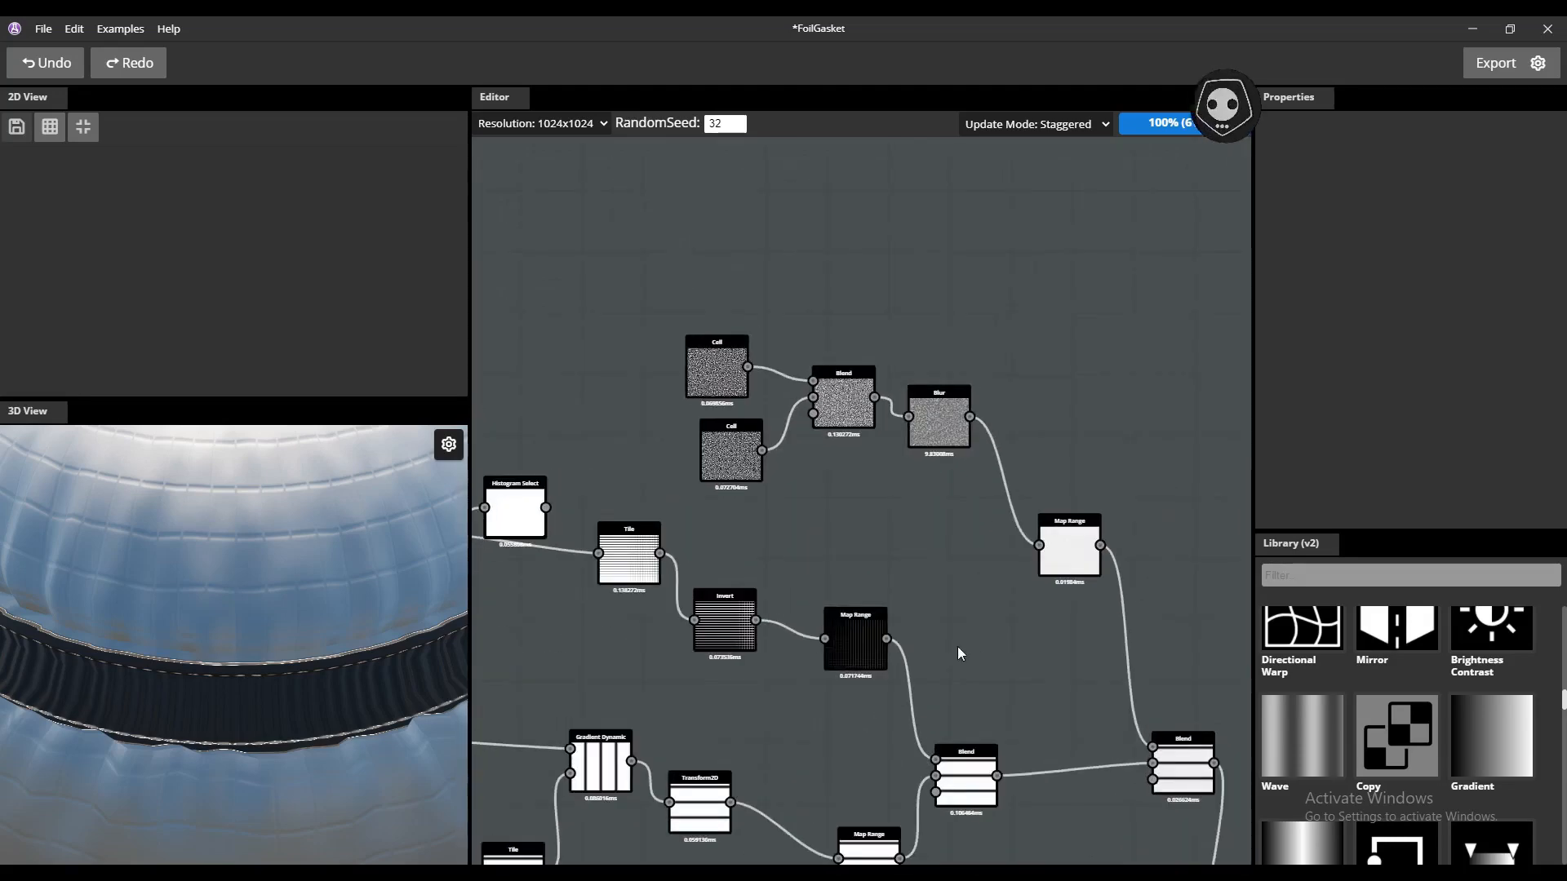
middle_click_drag(1094, 759, 747, 471)
middle_click_drag(1145, 822, 906, 539)
middle_click_drag(1223, 552, 840, 551)
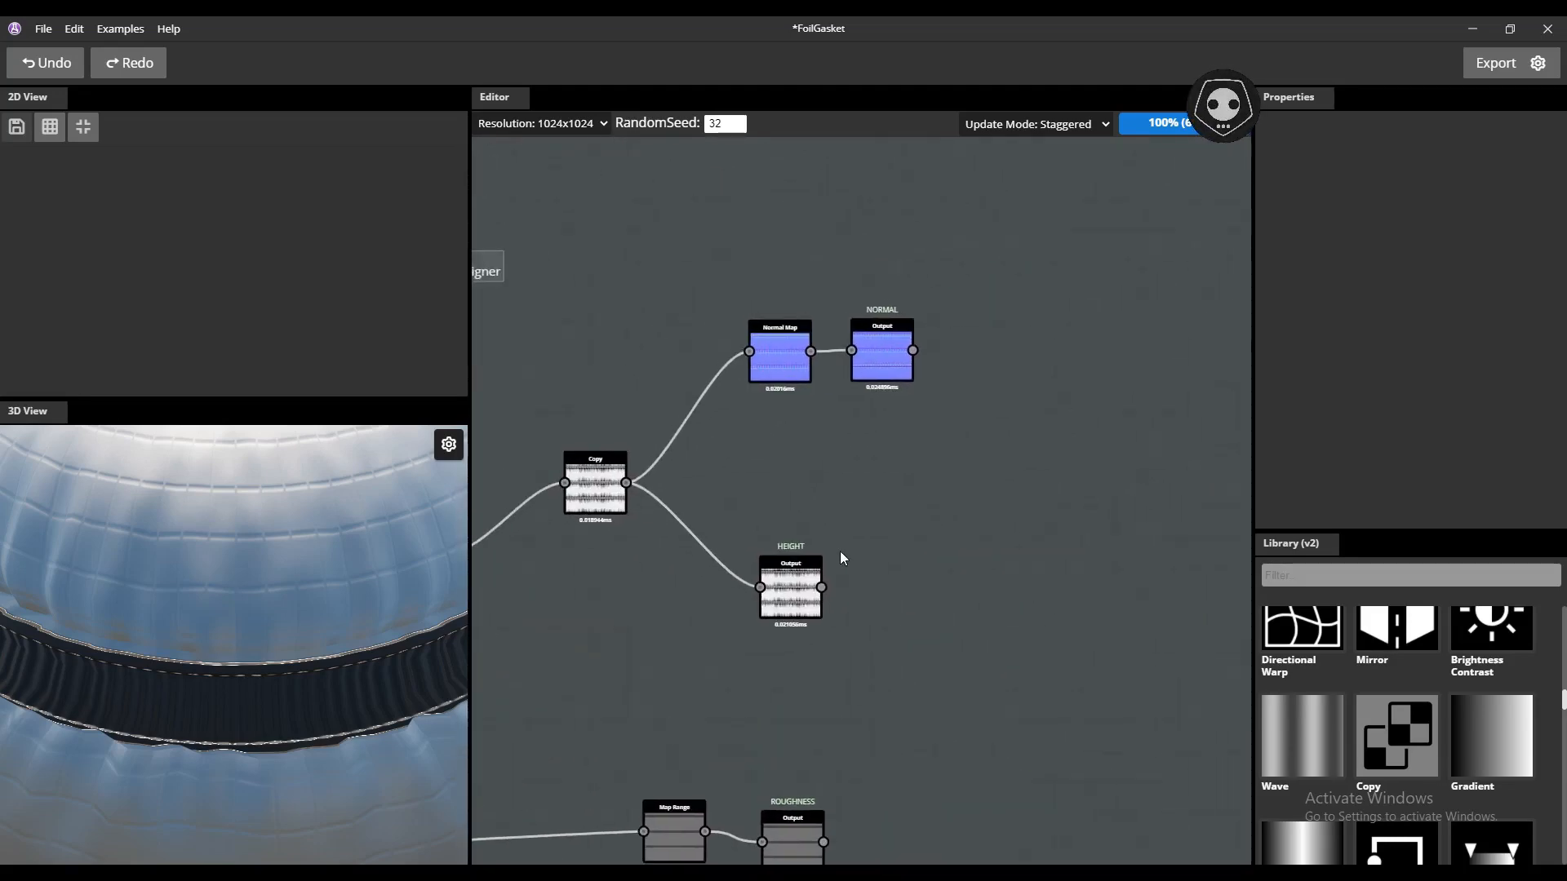
scroll(875, 385, "up", 3)
- Preview the normal, height, roughness, albedo and metalness Output nodes one after another
left_click_drag(888, 302, 855, 295)
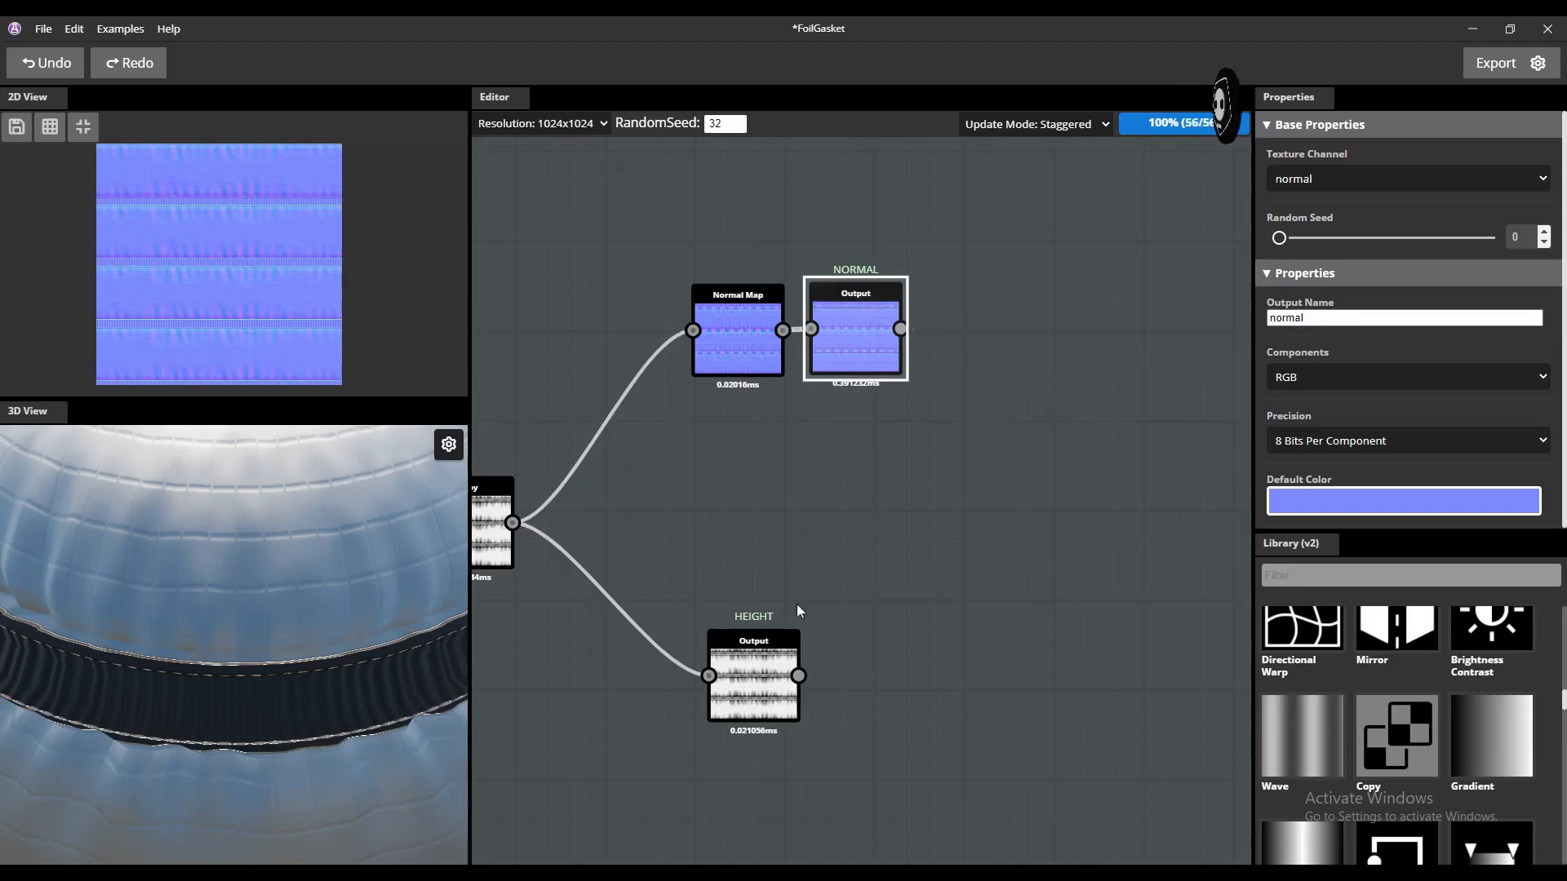
middle_click_drag(796, 604, 1007, 436)
left_click(1027, 459)
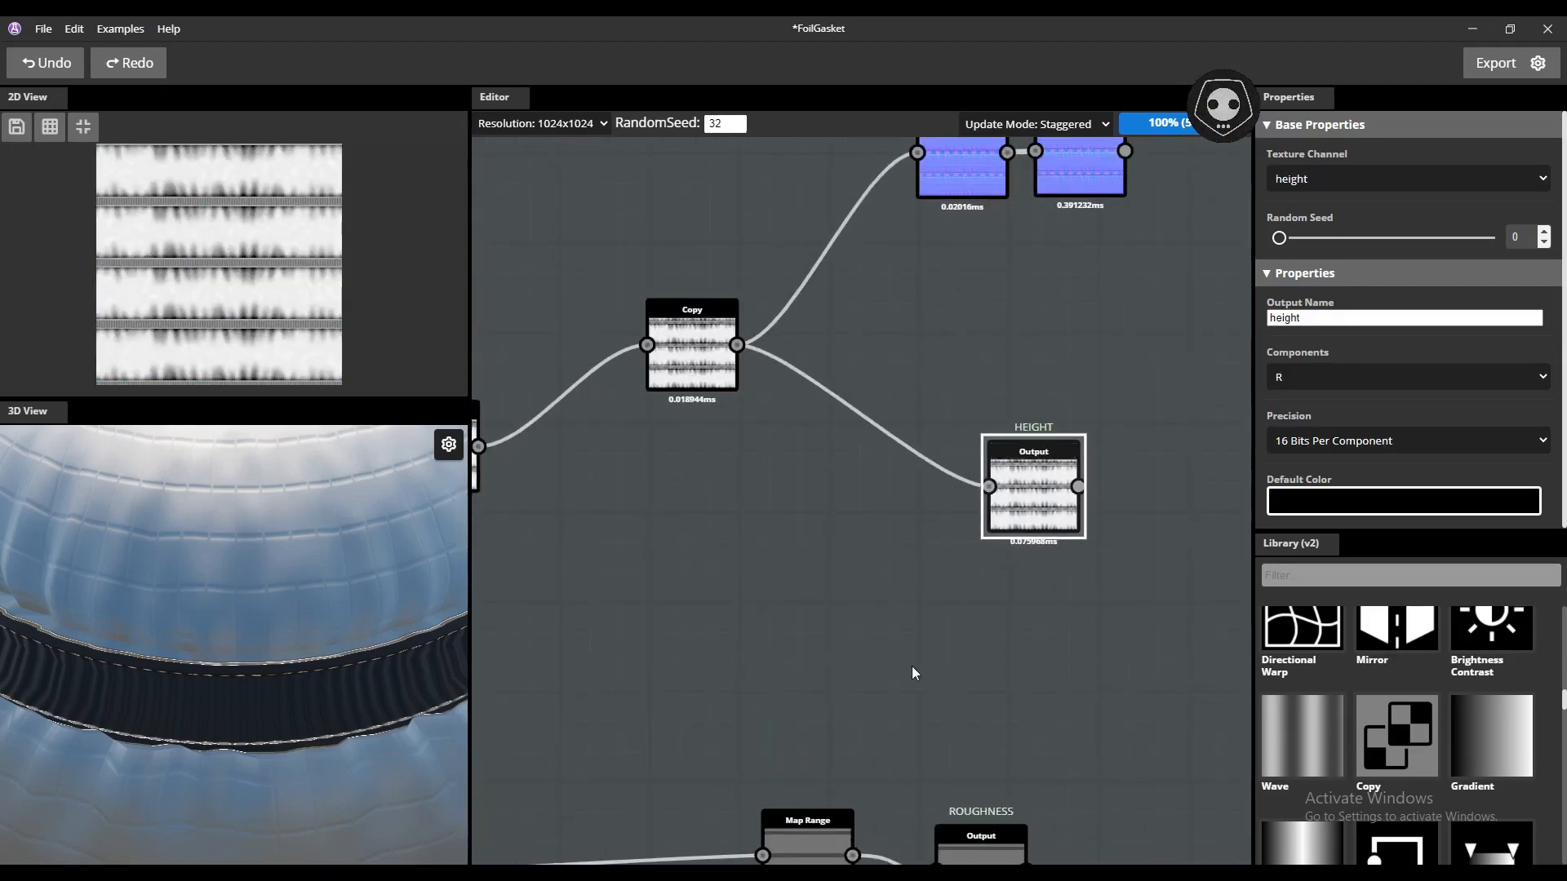
middle_click_drag(872, 767, 939, 498)
left_click(991, 567)
left_click_drag(991, 566, 1010, 509)
middle_click_drag(967, 534, 912, 294)
left_click_drag(900, 607, 996, 548)
middle_click_drag(761, 653, 823, 409)
scroll(859, 555, "down", 2)
left_click_drag(947, 639, 1023, 589)
scroll(960, 590, "down", 3)
scroll(971, 591, "up", 2)
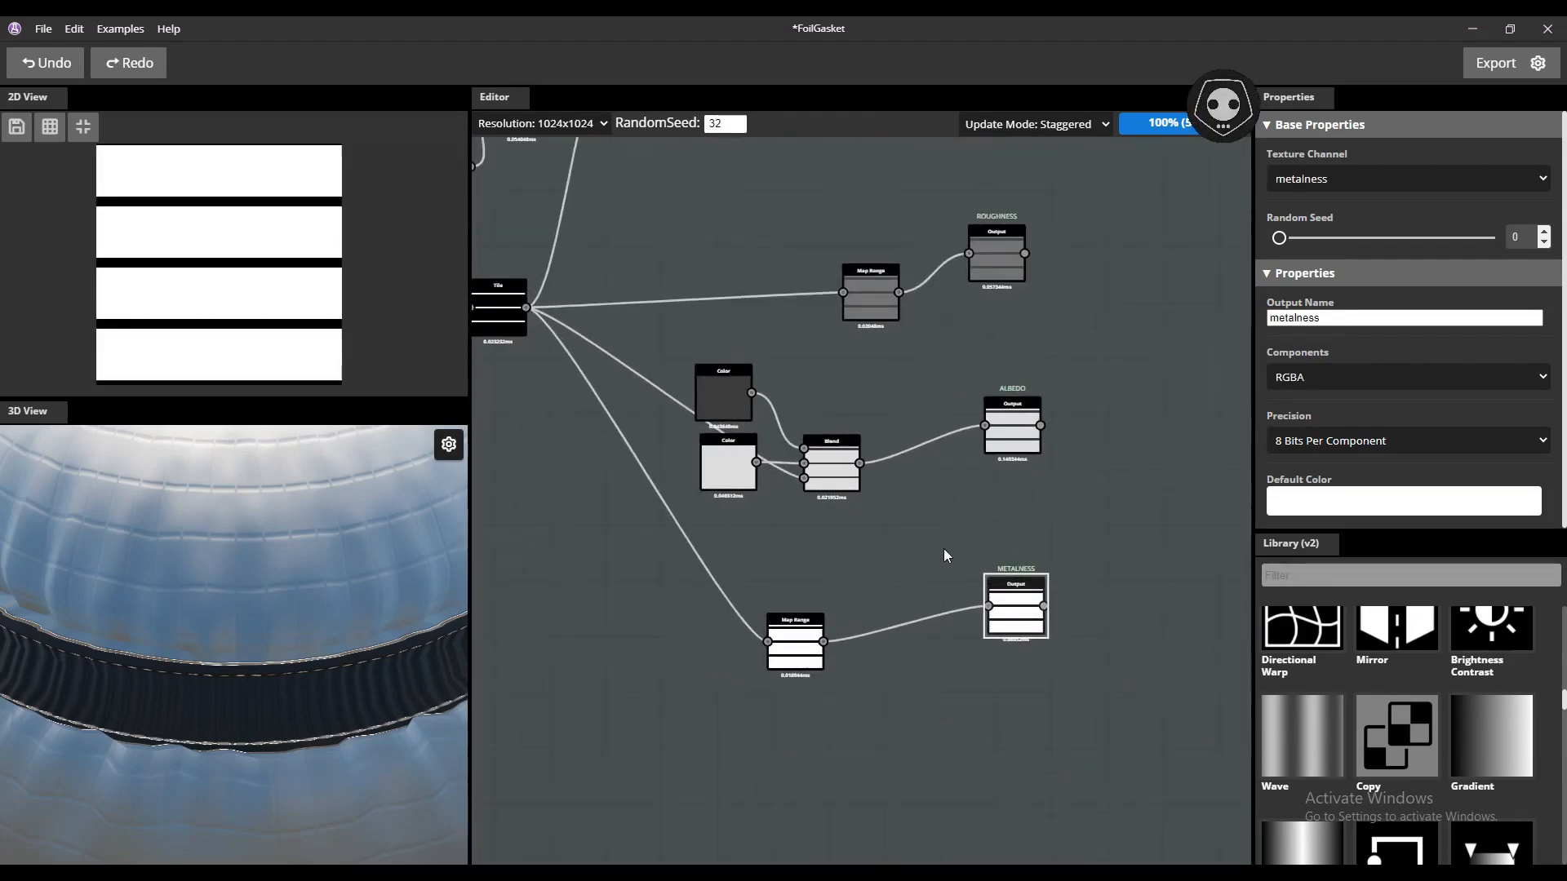
- Trace the metalness branch back and preview its Tile node, the Subtract Blend and the Transform2D node fed by the Polygon
middle_click_drag(941, 545, 859, 555)
scroll(960, 529, "up", 5)
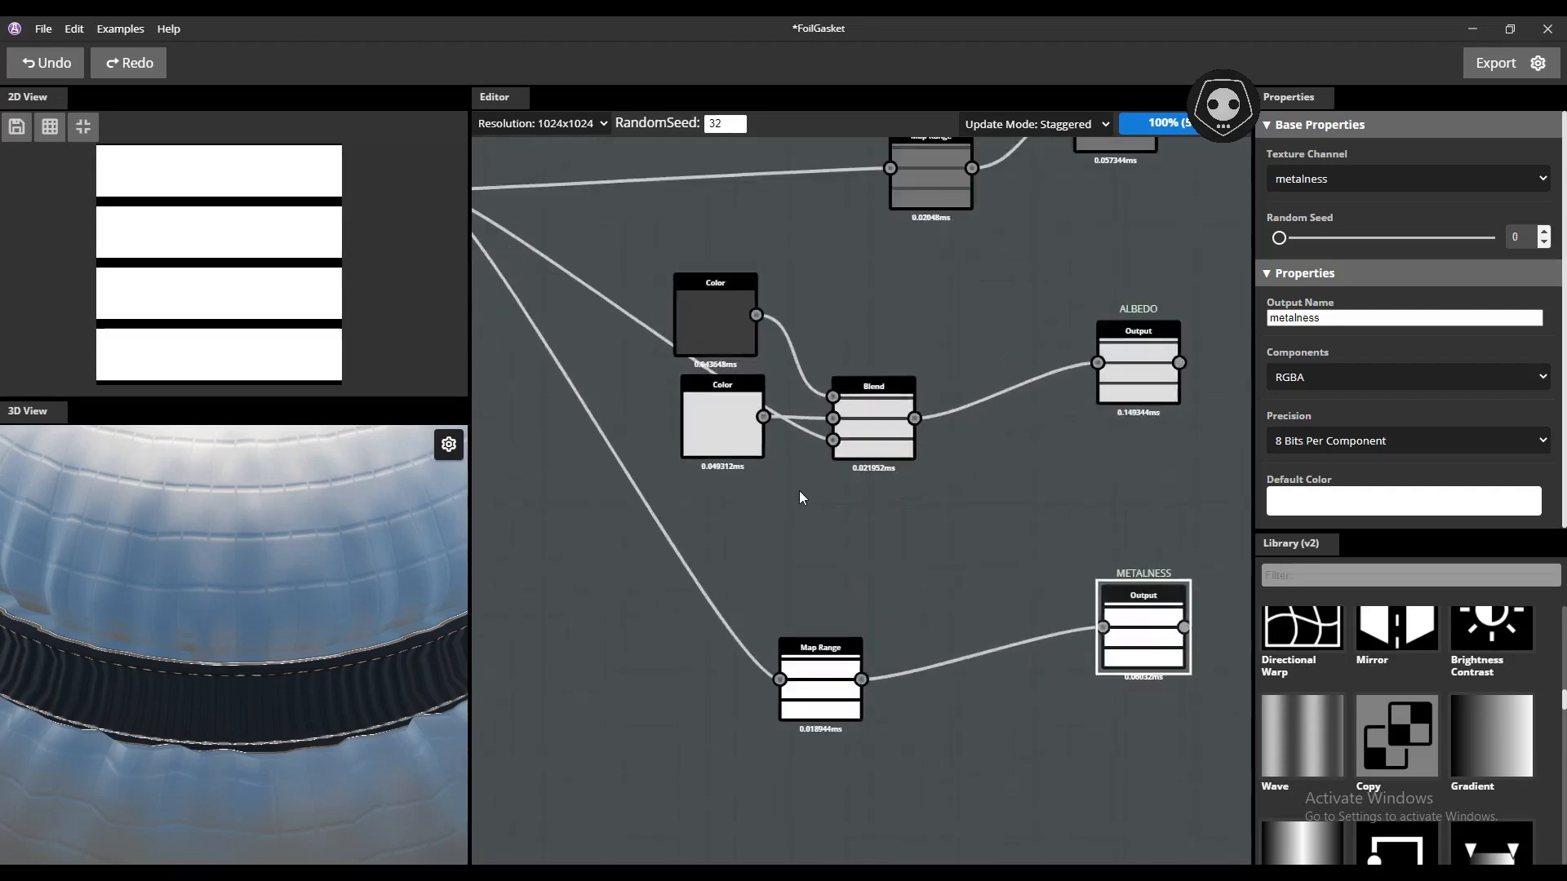
middle_click_drag(604, 412, 993, 718)
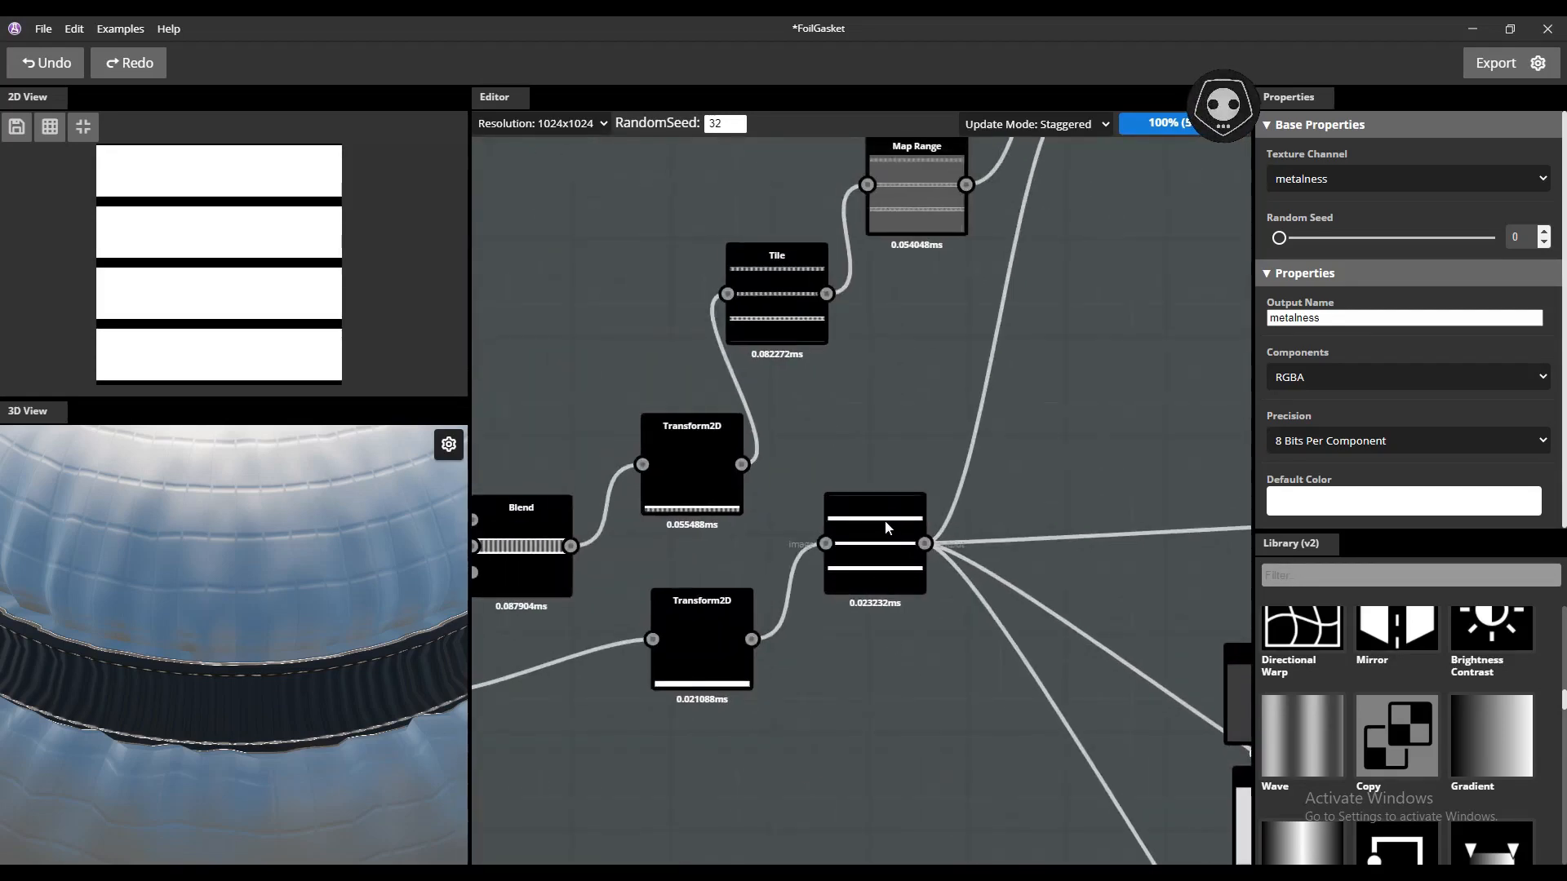
left_click(875, 563)
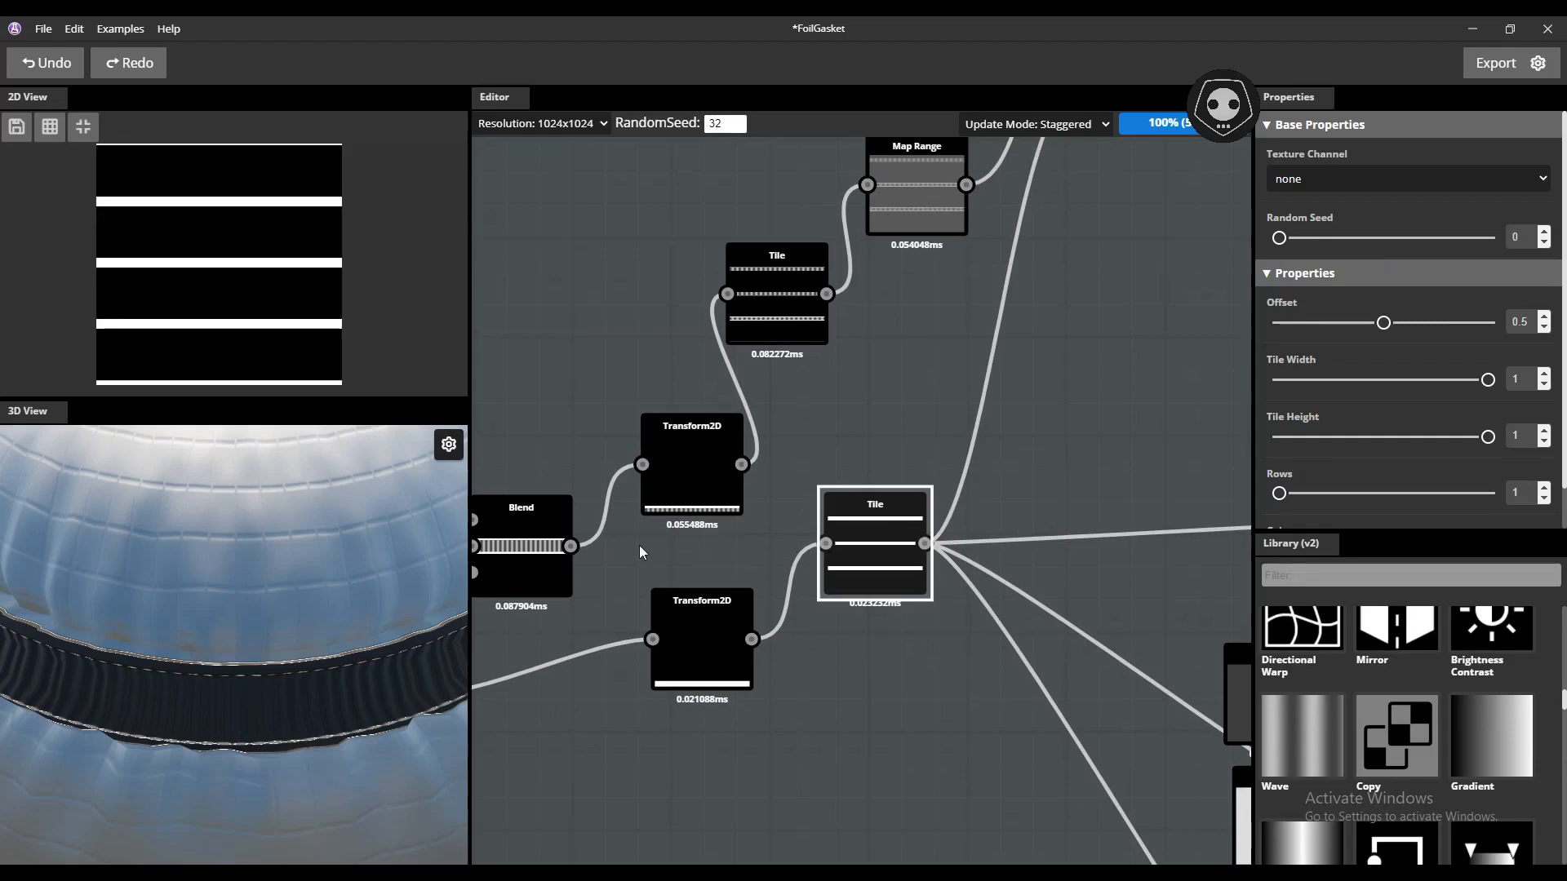
middle_click_drag(641, 552, 909, 516)
left_click(800, 490)
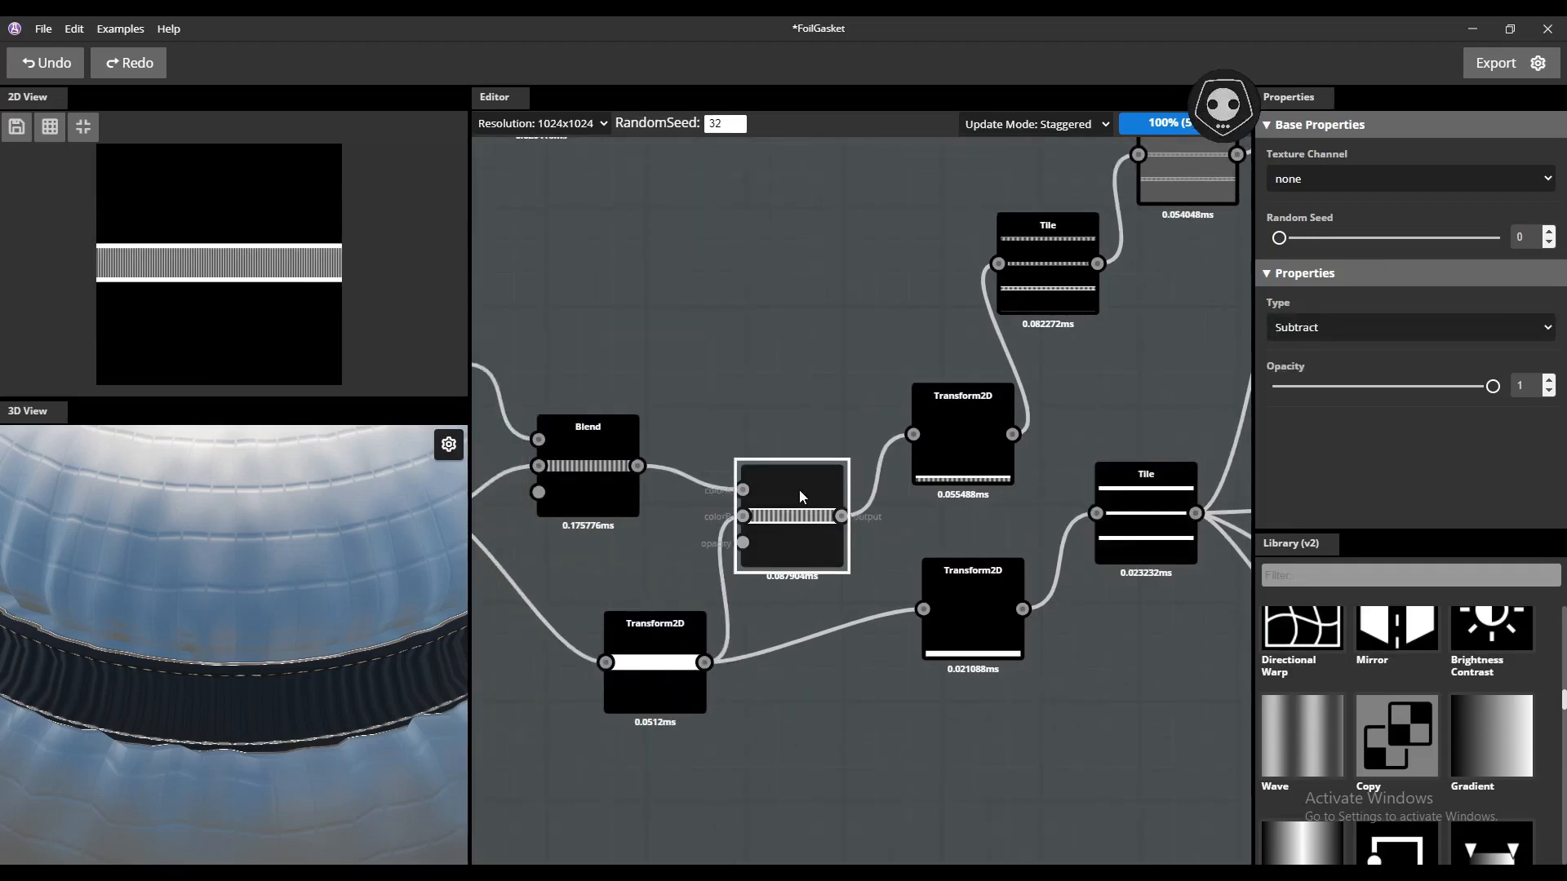
middle_click_drag(586, 581, 905, 526)
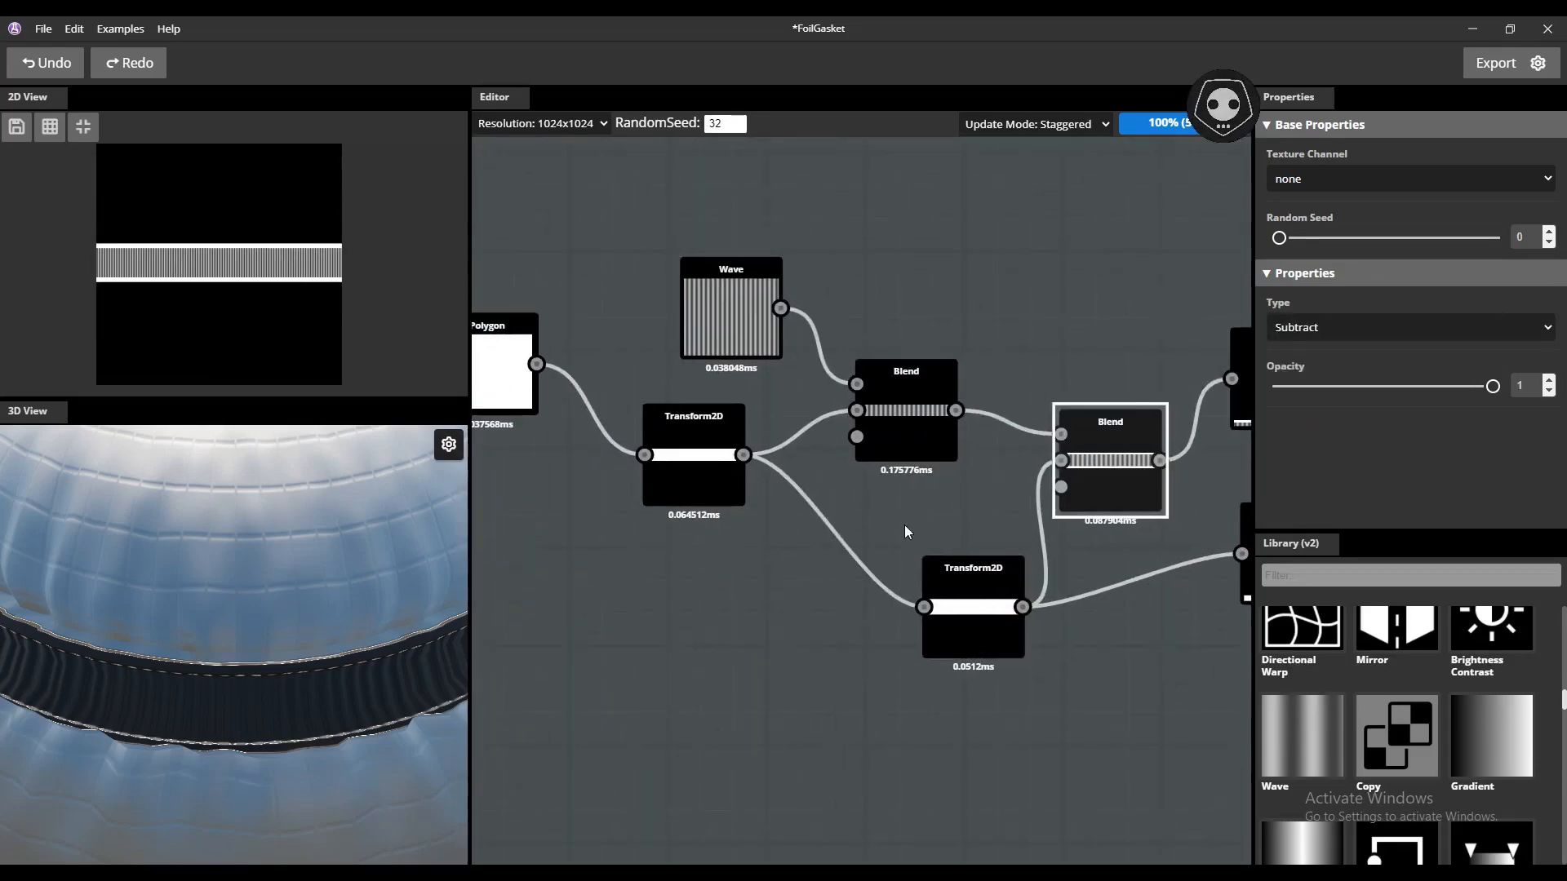
left_click(705, 446)
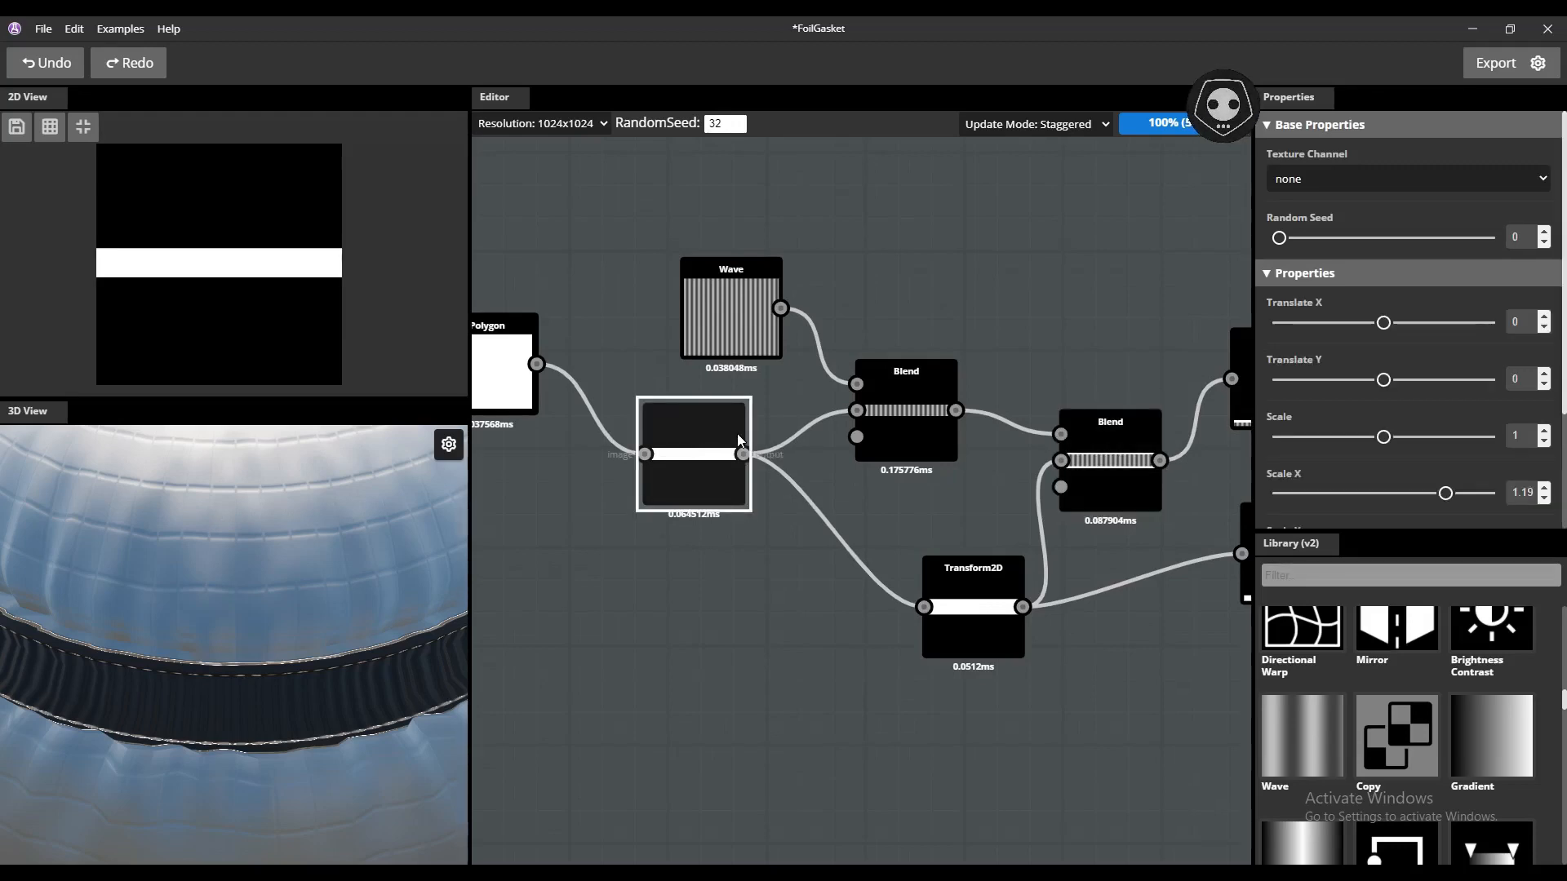
- Examine the Tile Sampler branch up close, from its Transform2D inputs to the downstream Transform2D and Tile nodes
scroll(738, 433, "down", 2)
middle_click_drag(747, 396, 788, 574)
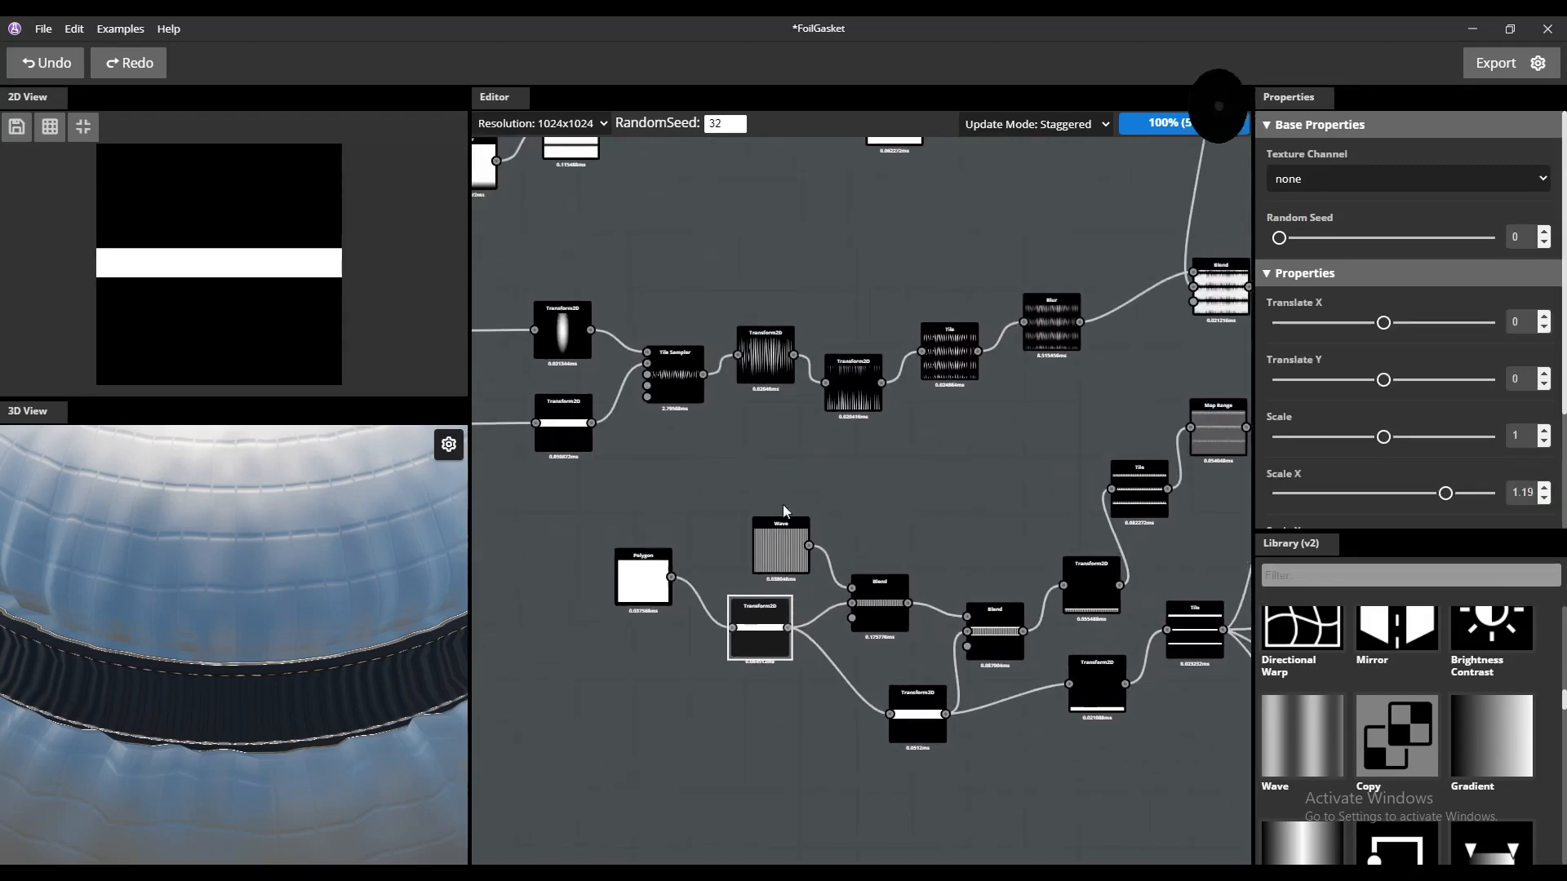
middle_click_drag(783, 506, 813, 638)
scroll(820, 558, "up", 6)
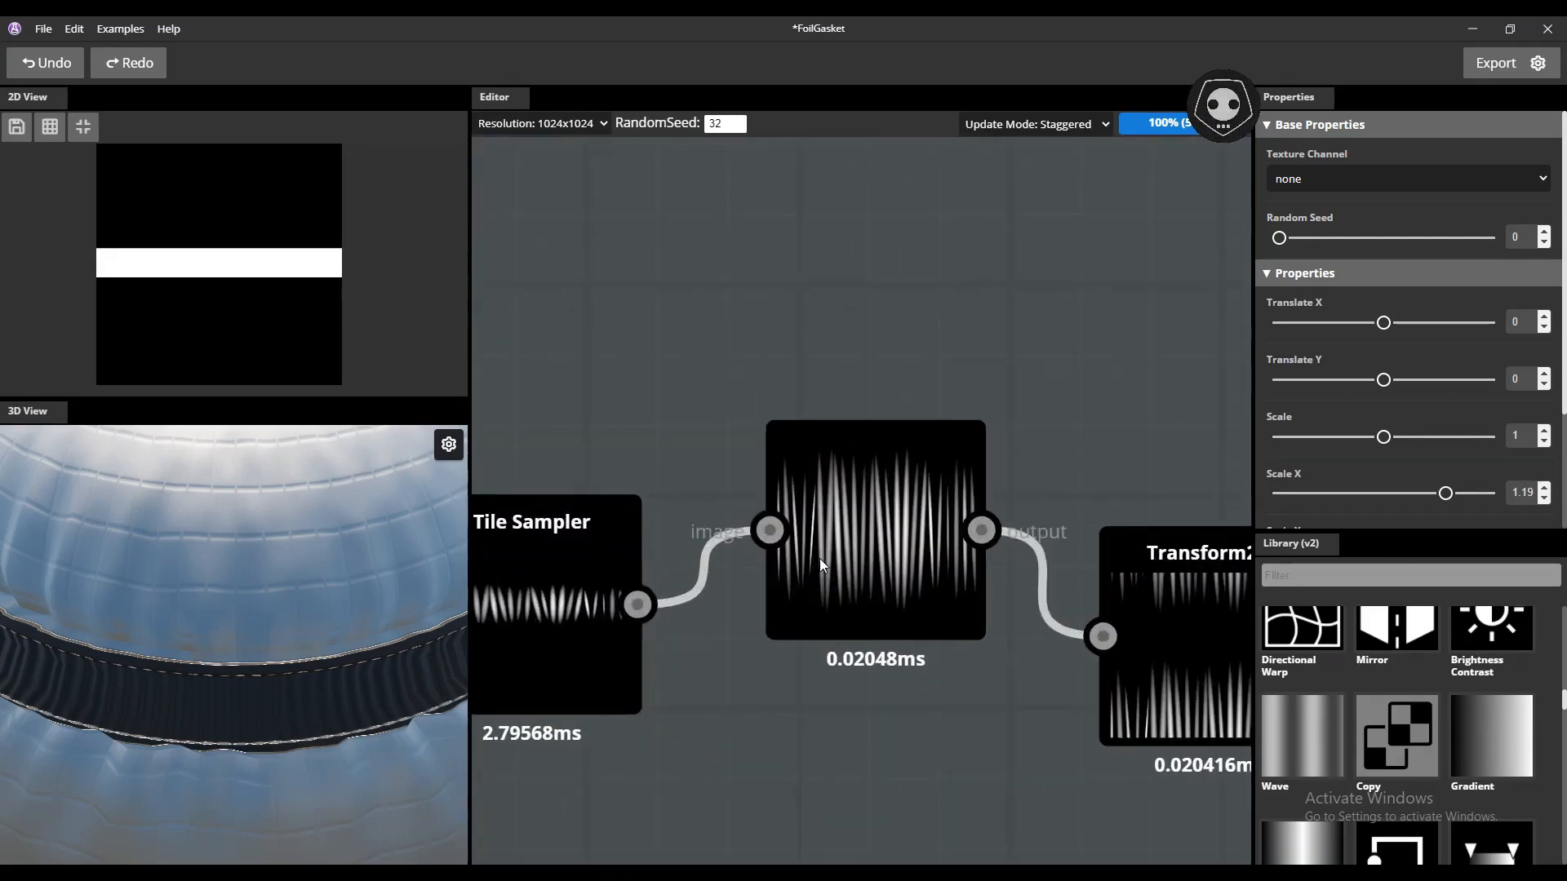
middle_click_drag(743, 551, 1231, 466)
scroll(872, 554, "down", 2)
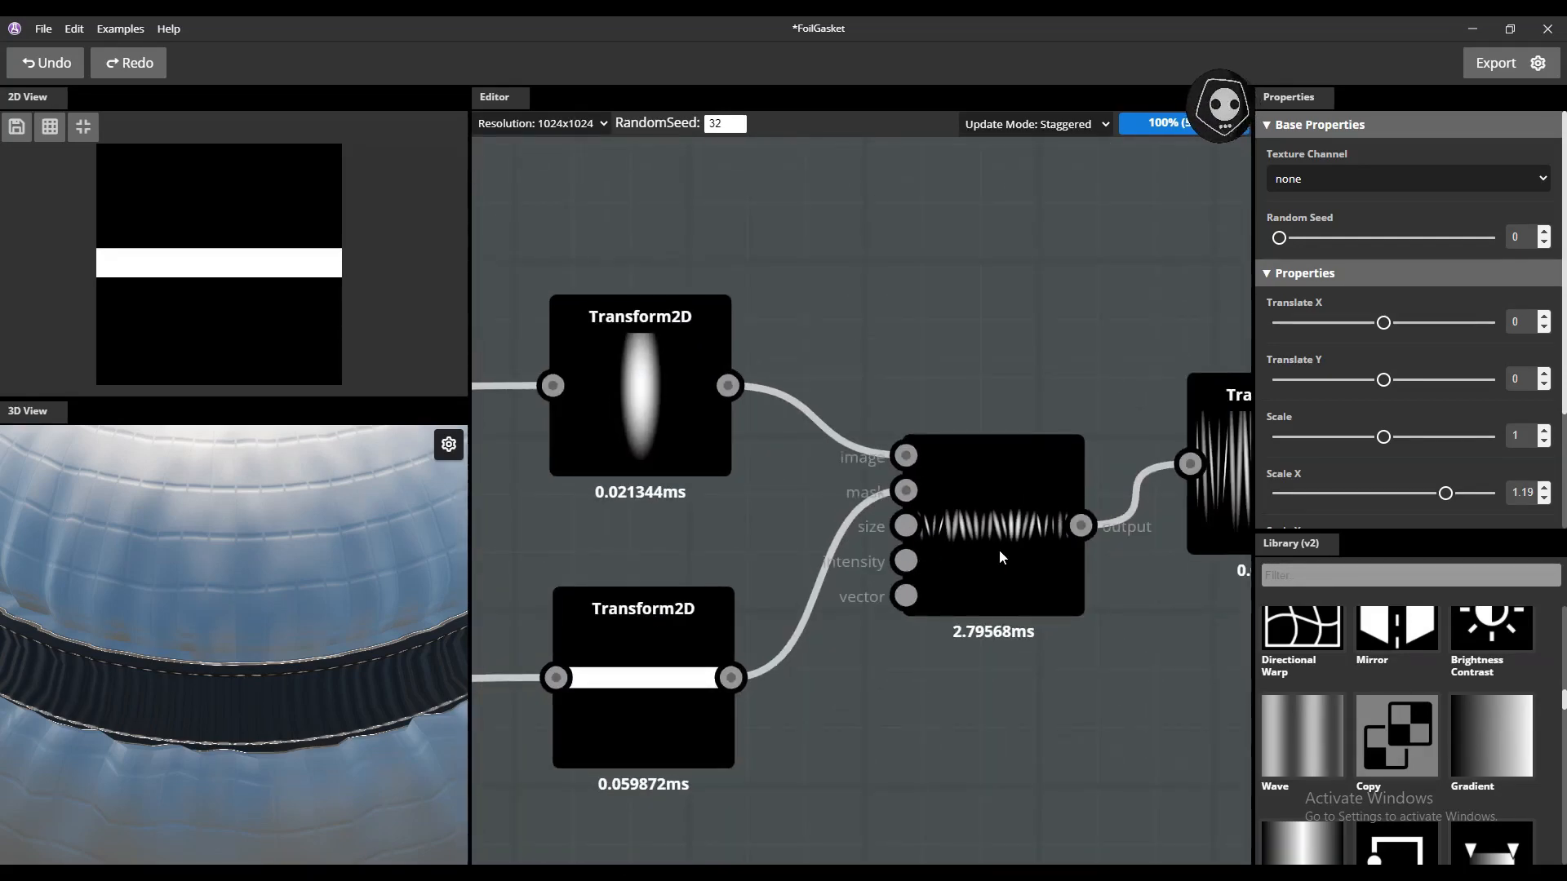
middle_click_drag(999, 551, 1009, 493)
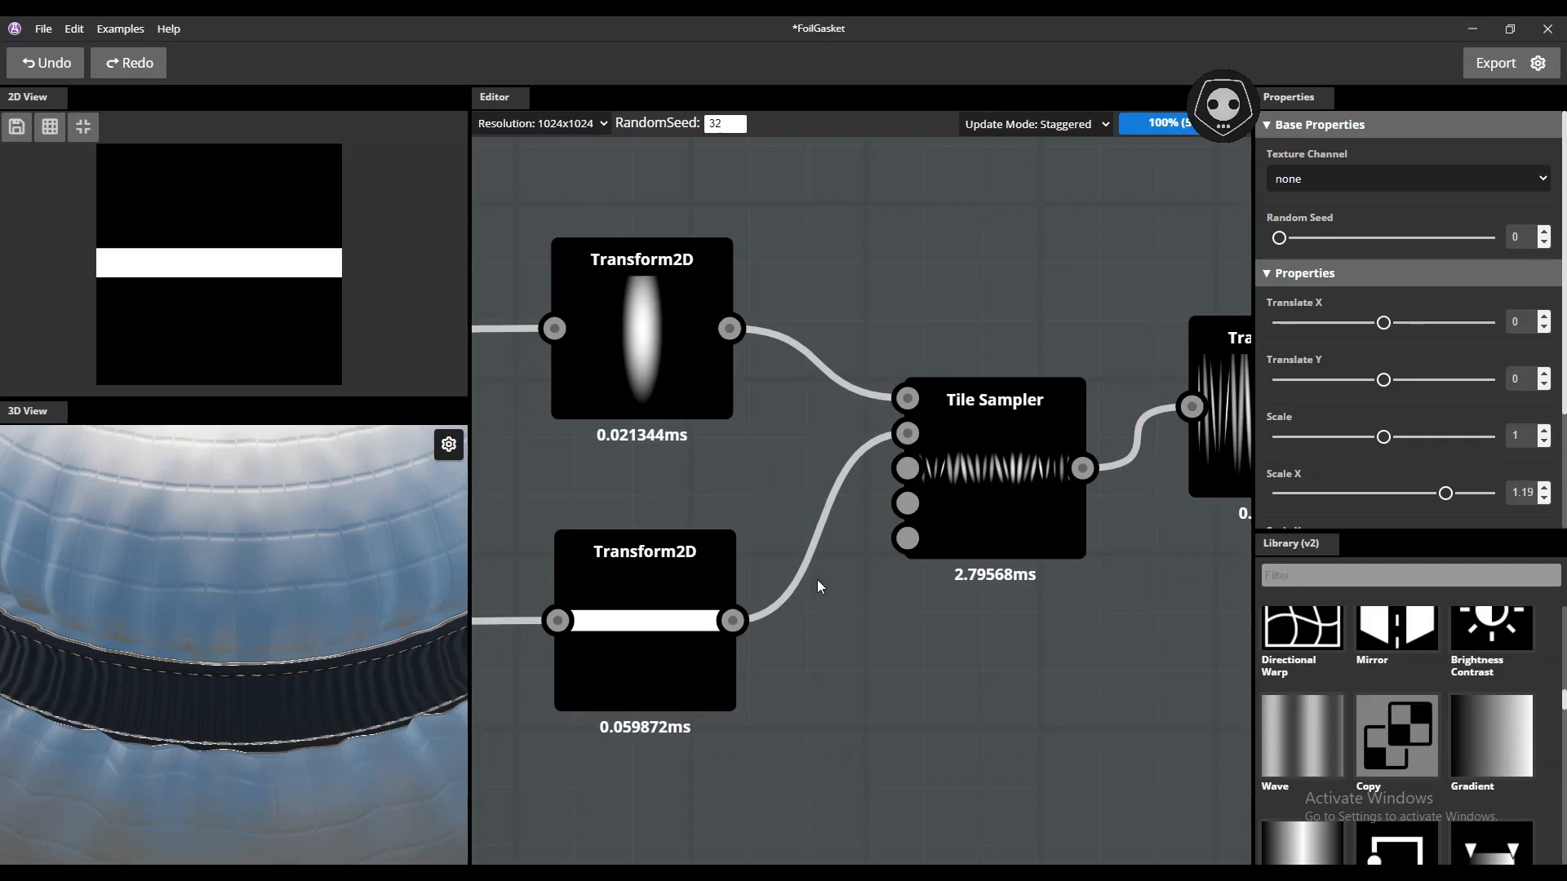
middle_click_drag(1003, 555, 753, 567)
middle_click_drag(952, 534, 618, 527)
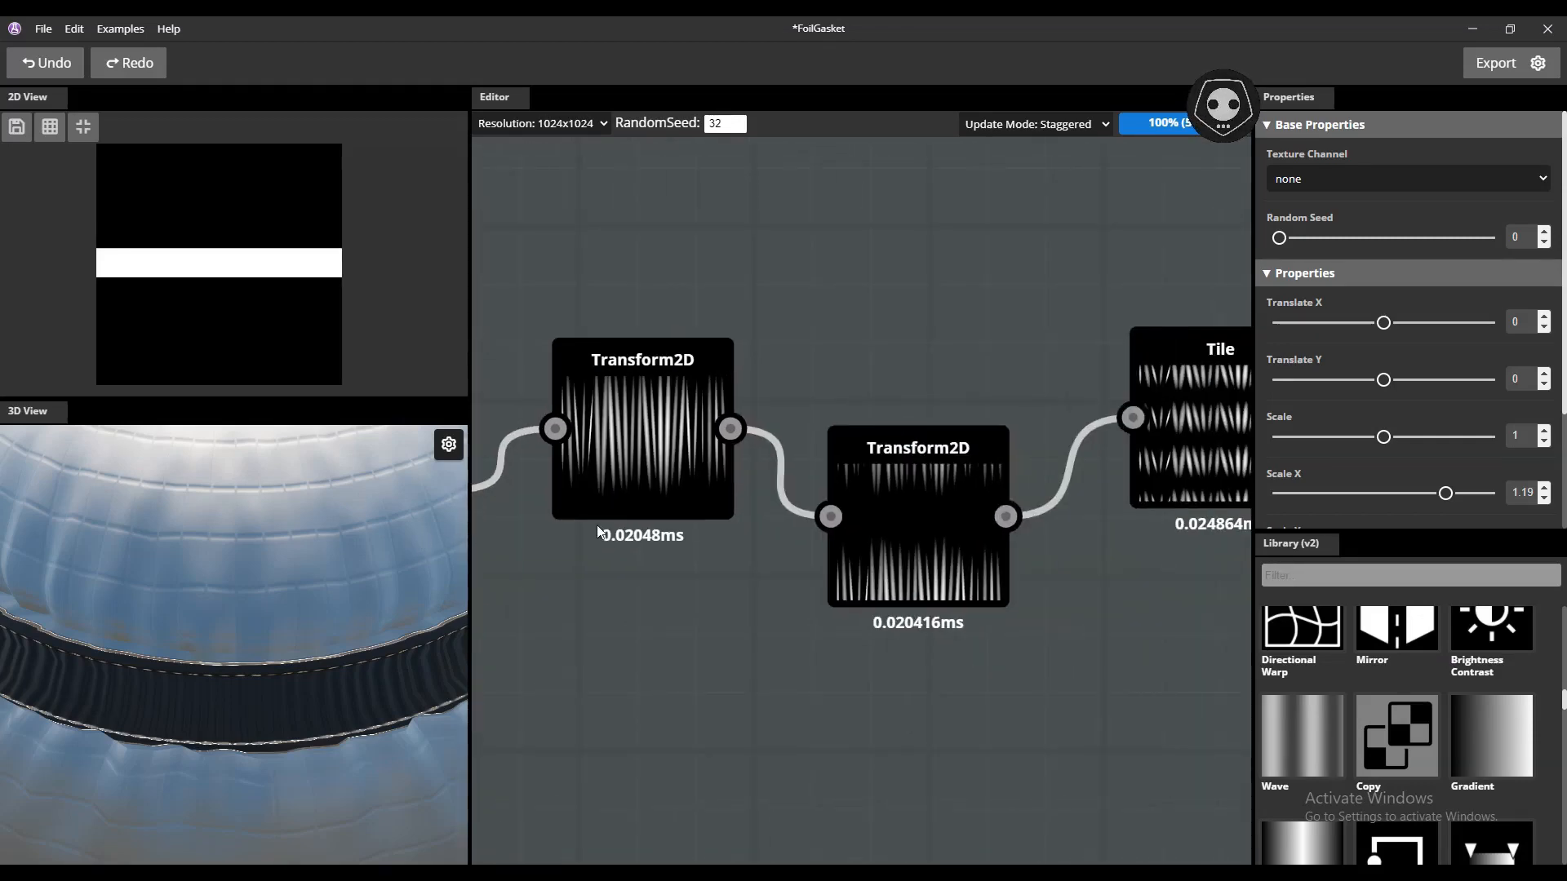
scroll(616, 529, "down", 3)
scroll(615, 529, "down", 2)
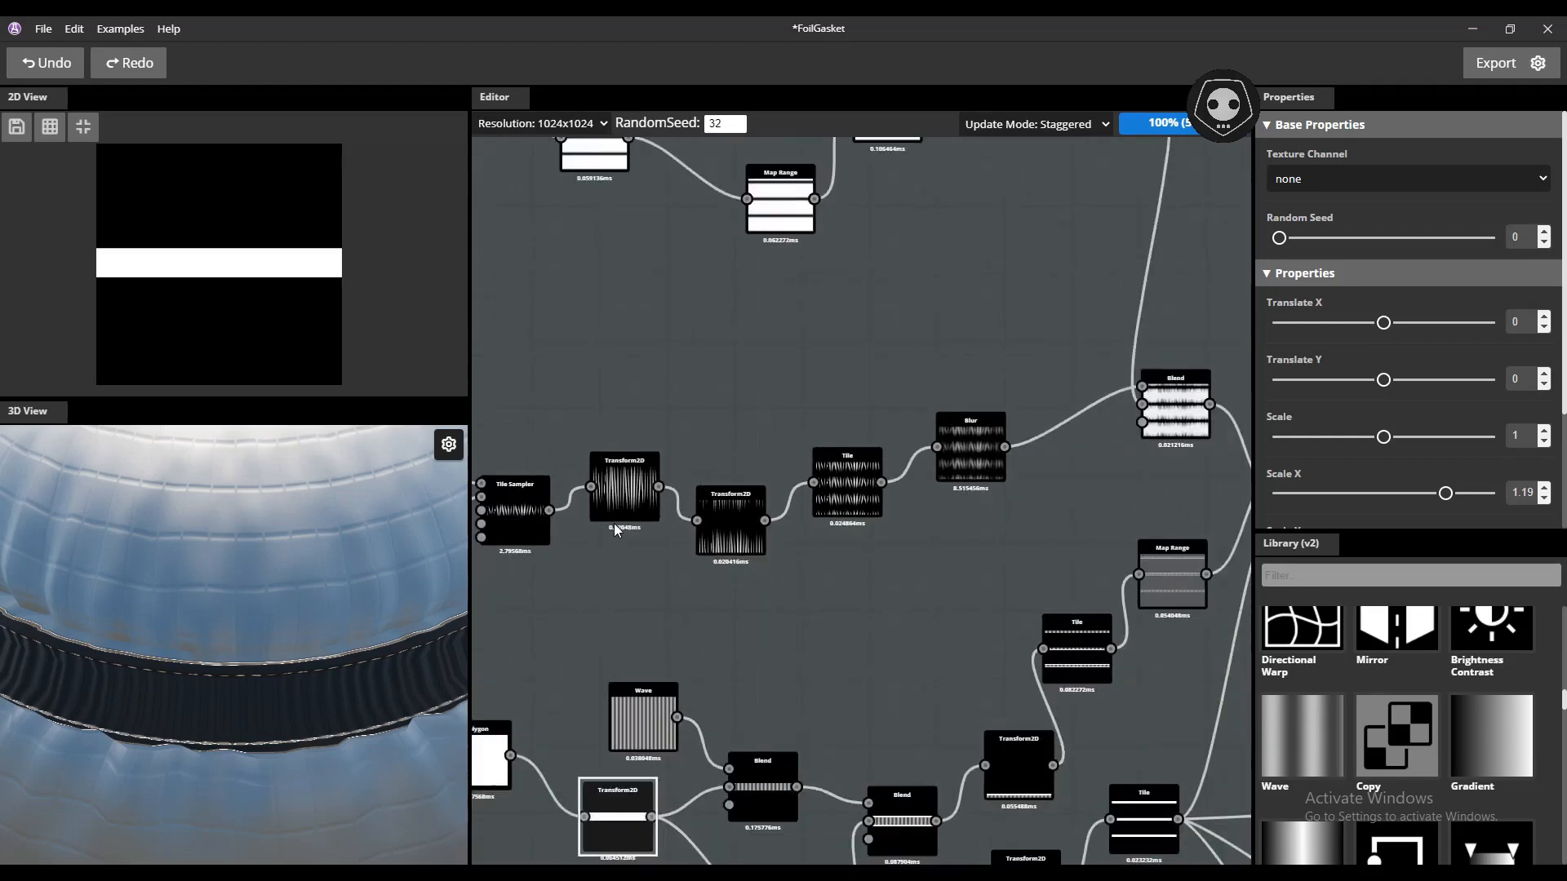
scroll(615, 529, "up", 2)
scroll(557, 352, "down", 5)
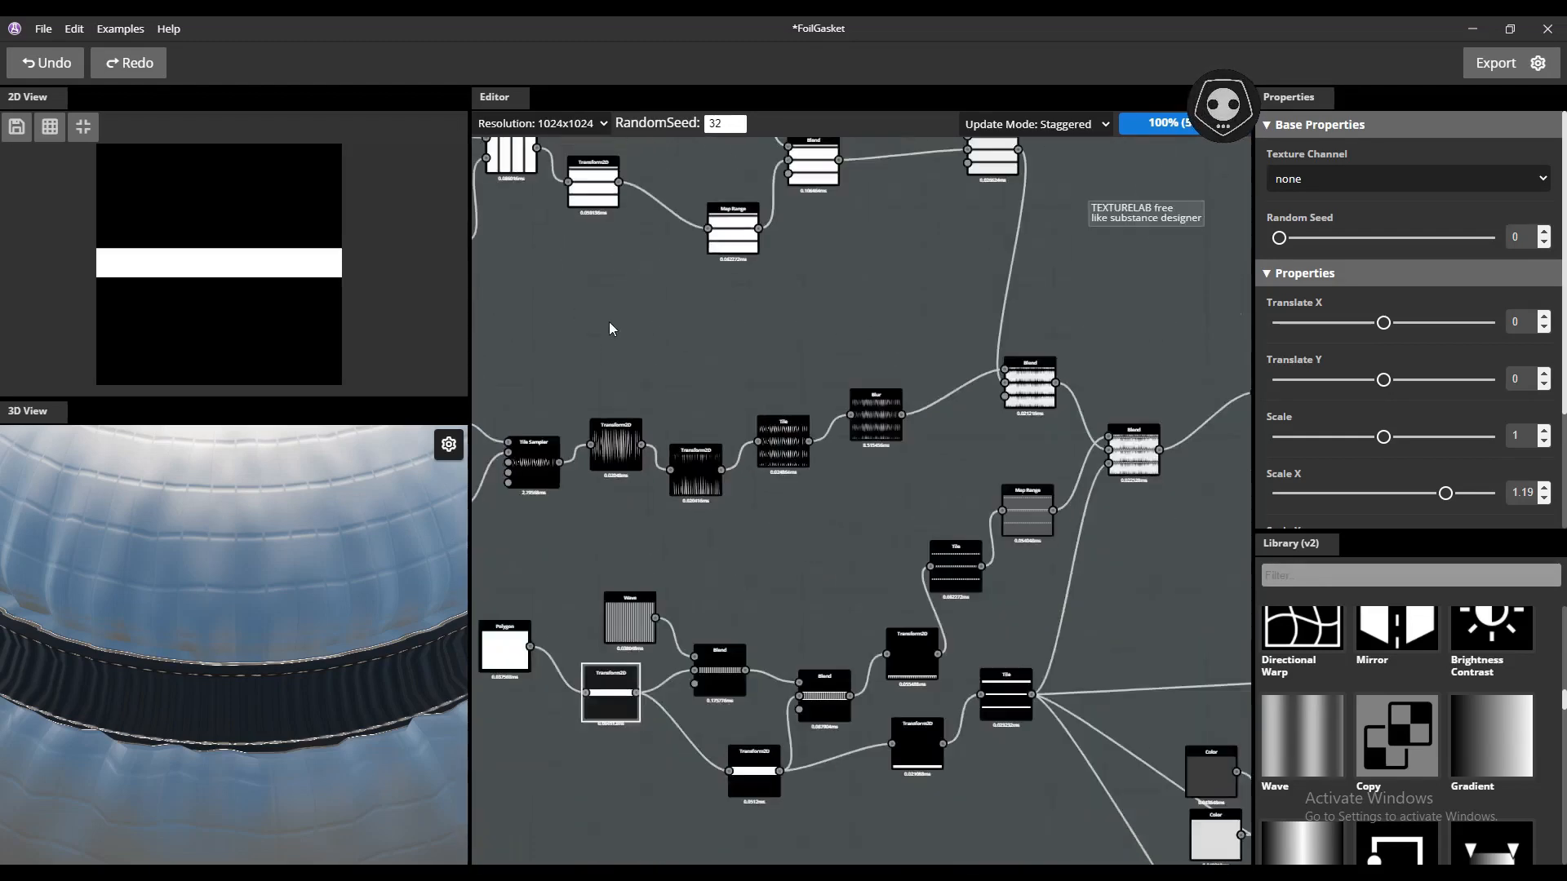
- Set the graph's random seed to 34 and inspect the whole sphere in the 3D preview
left_click(738, 120)
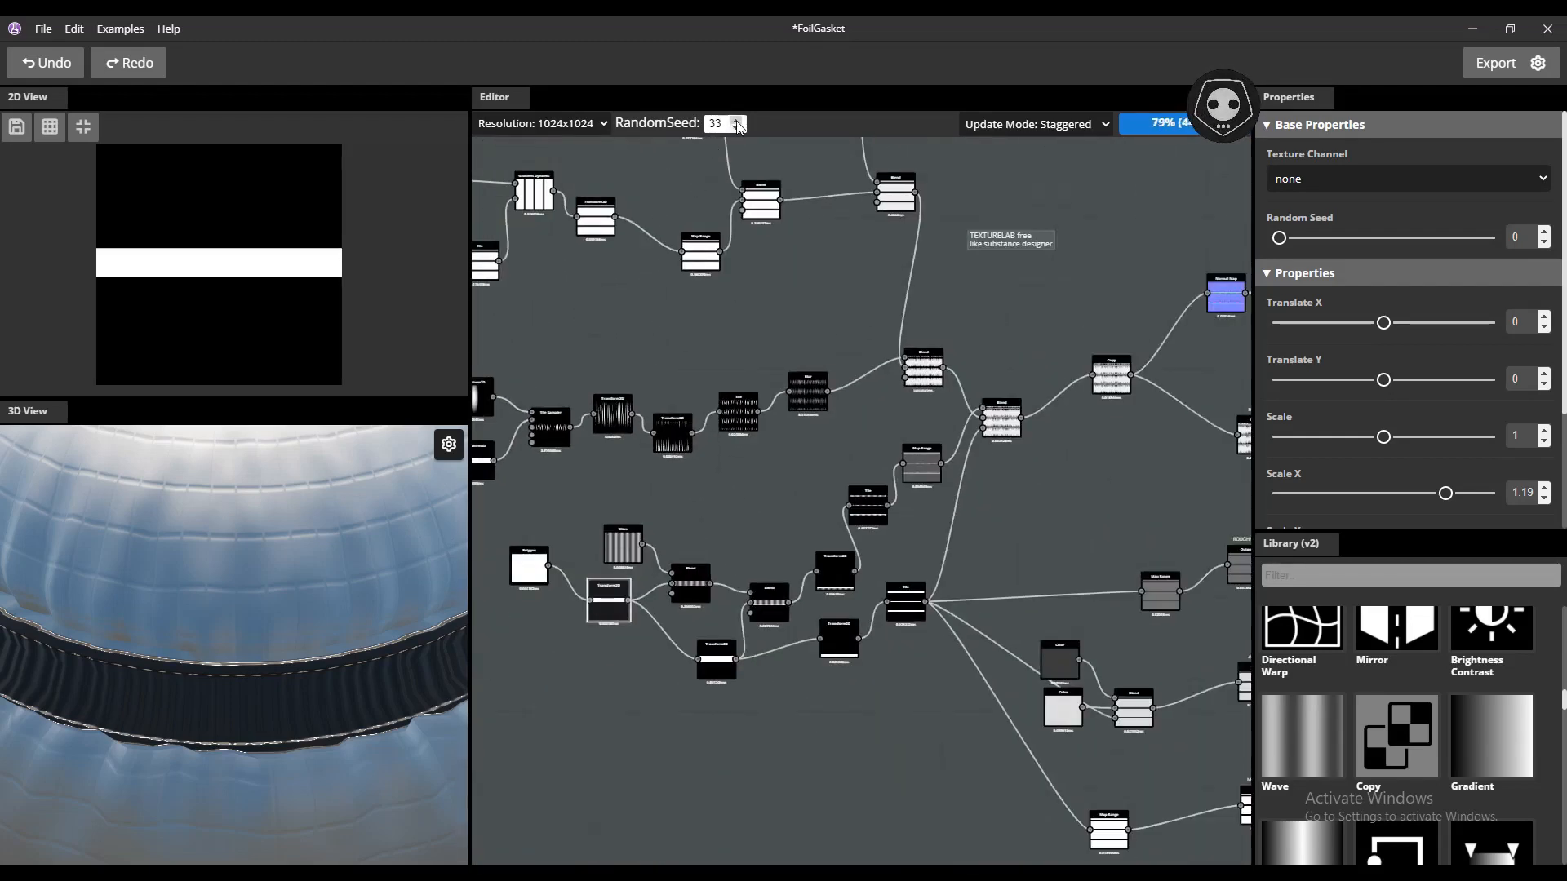
left_click(738, 119)
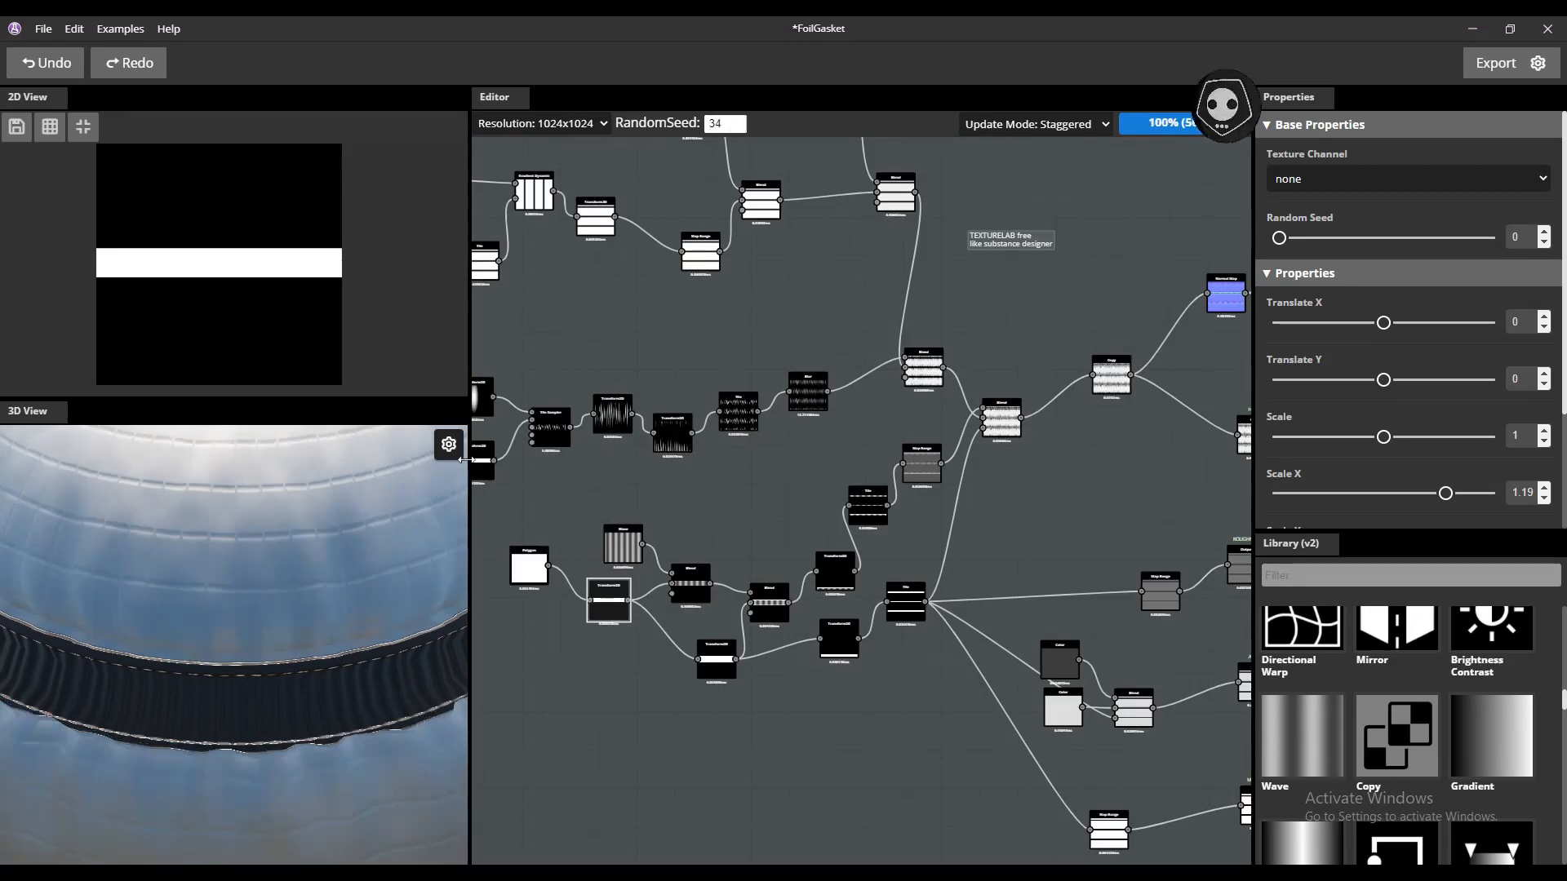
scroll(348, 571, "down", 5)
scroll(347, 574, "down", 3)
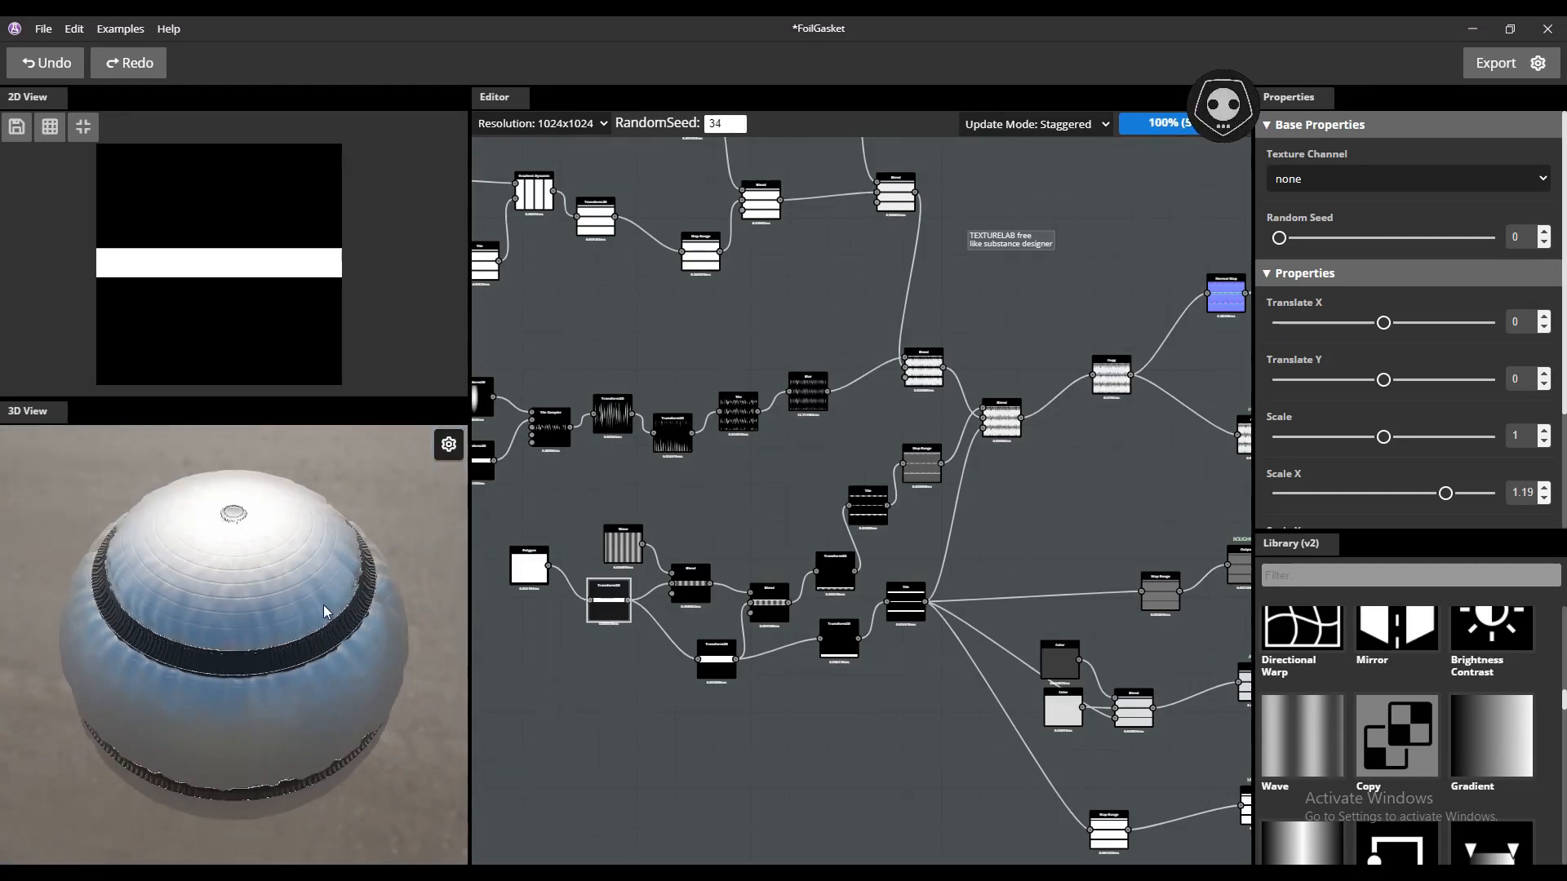
left_click_drag(323, 605, 340, 590)
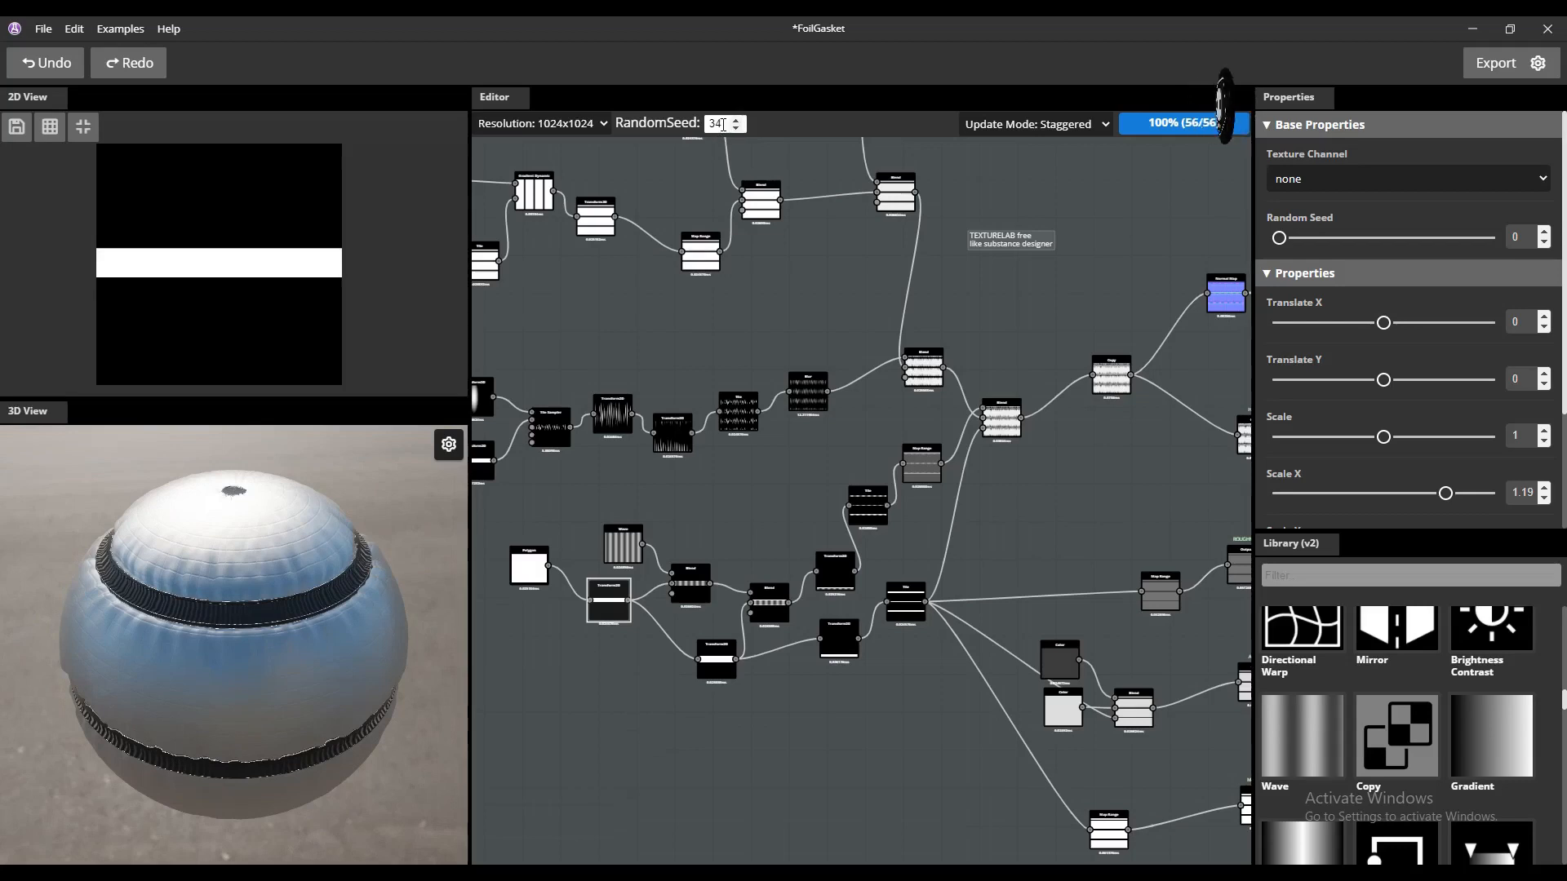
- Try random seeds from 33 up to 36 for the graph and leave the seed set to 32
left_click_drag(727, 124, 699, 122)
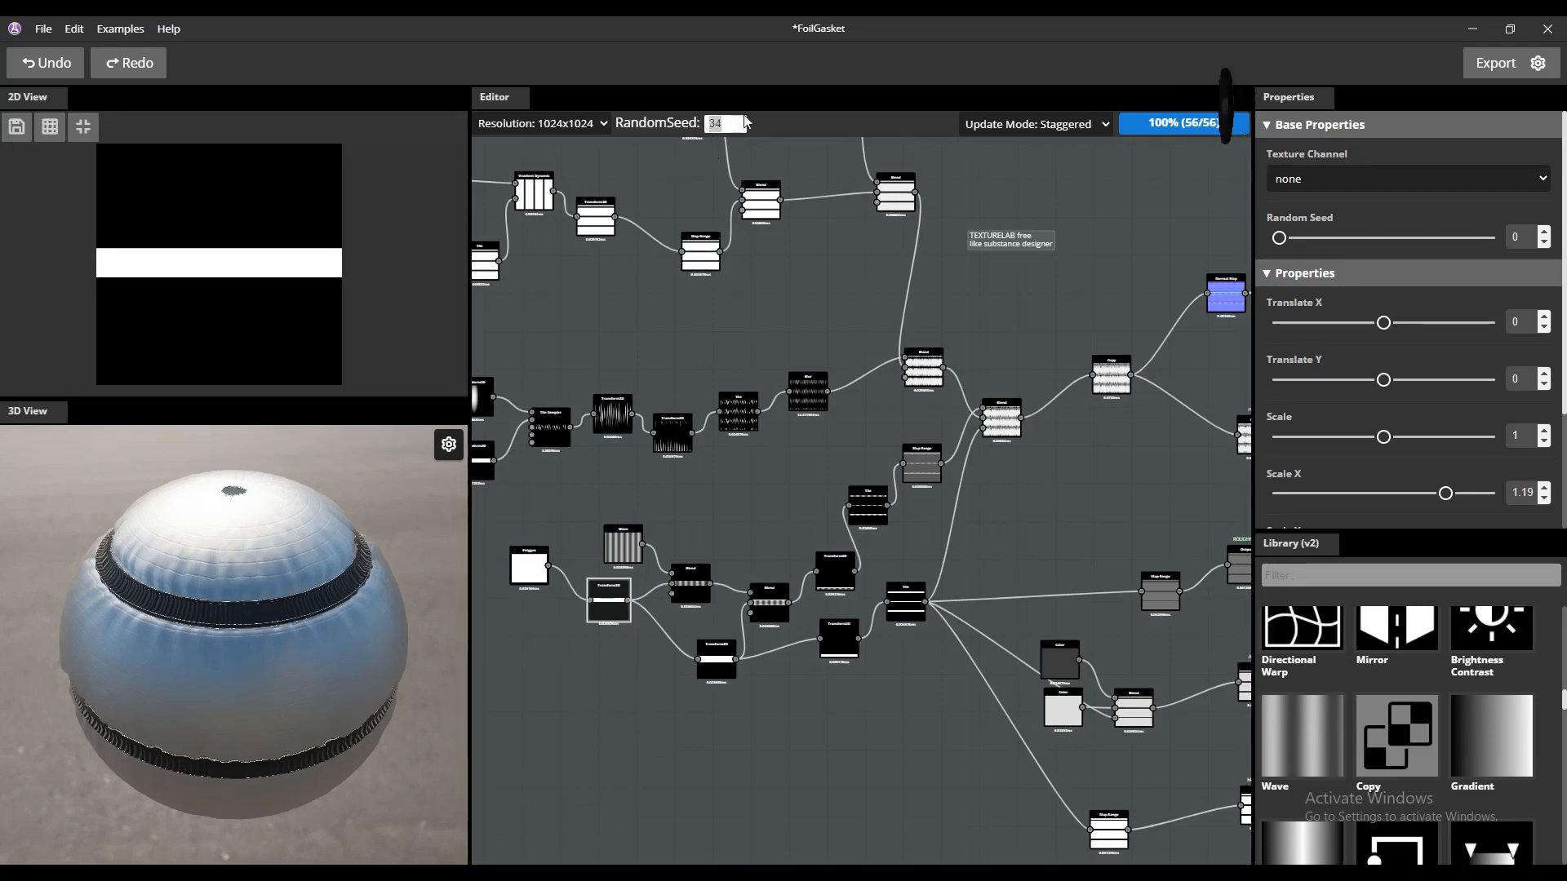
left_click(736, 128)
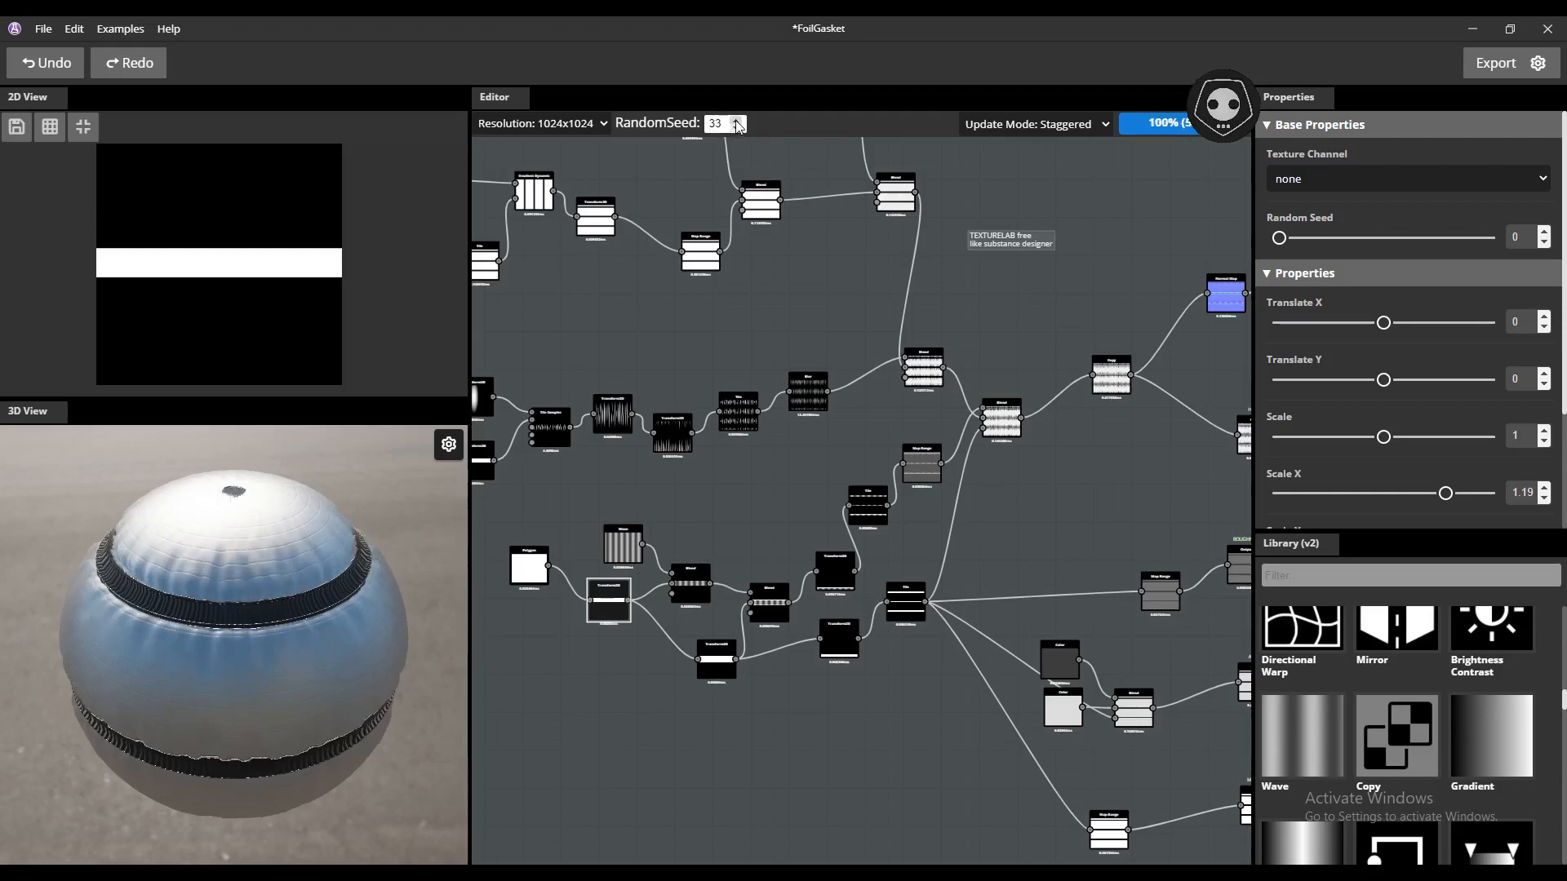
left_click(738, 120)
left_click(738, 120)
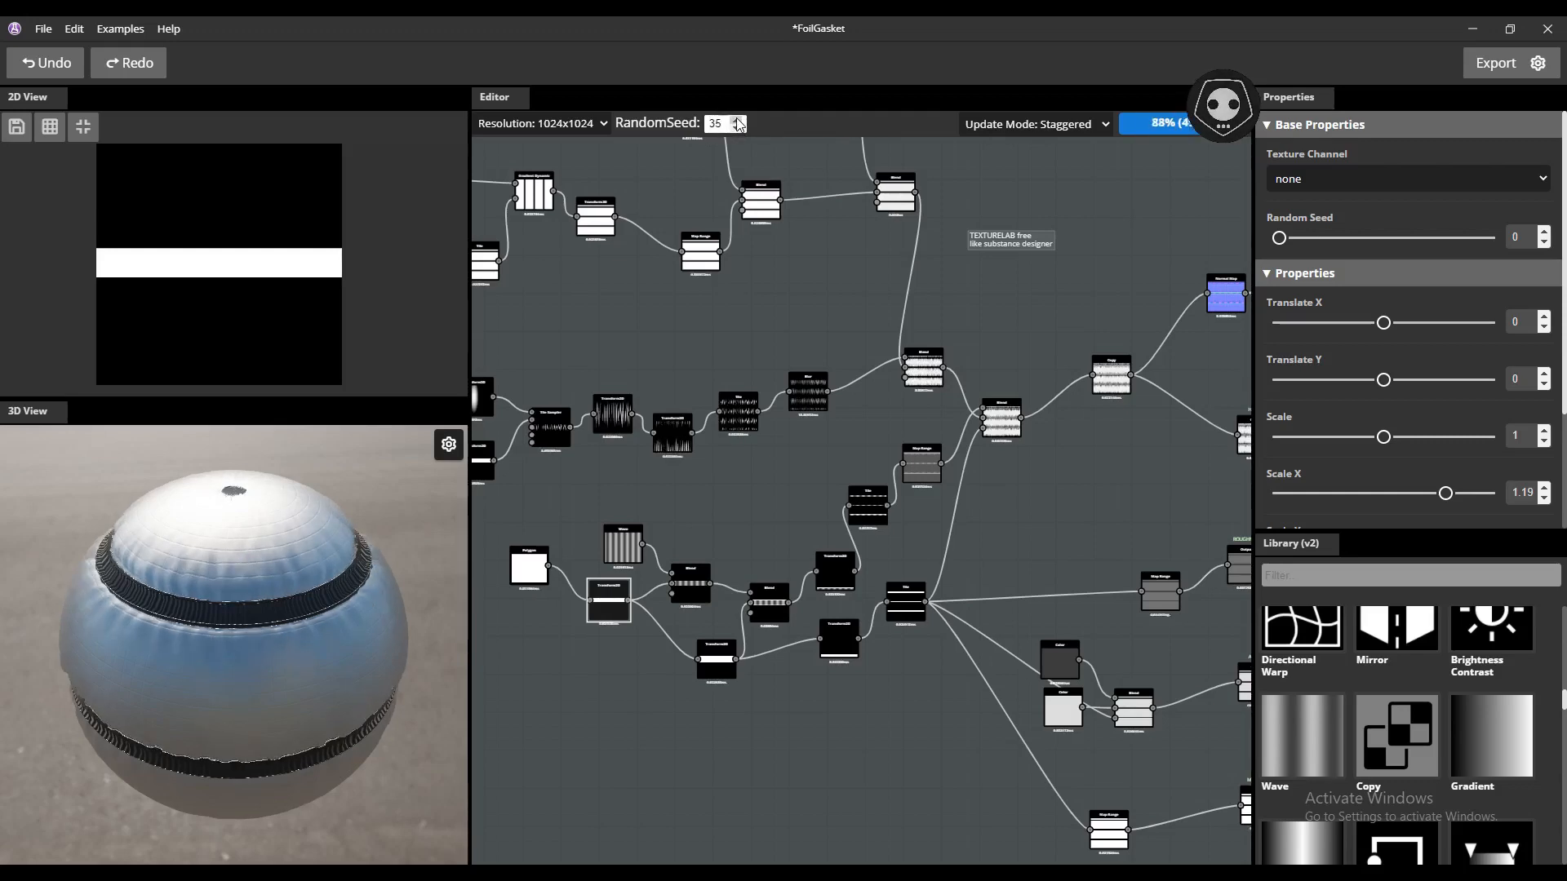
left_click(738, 120)
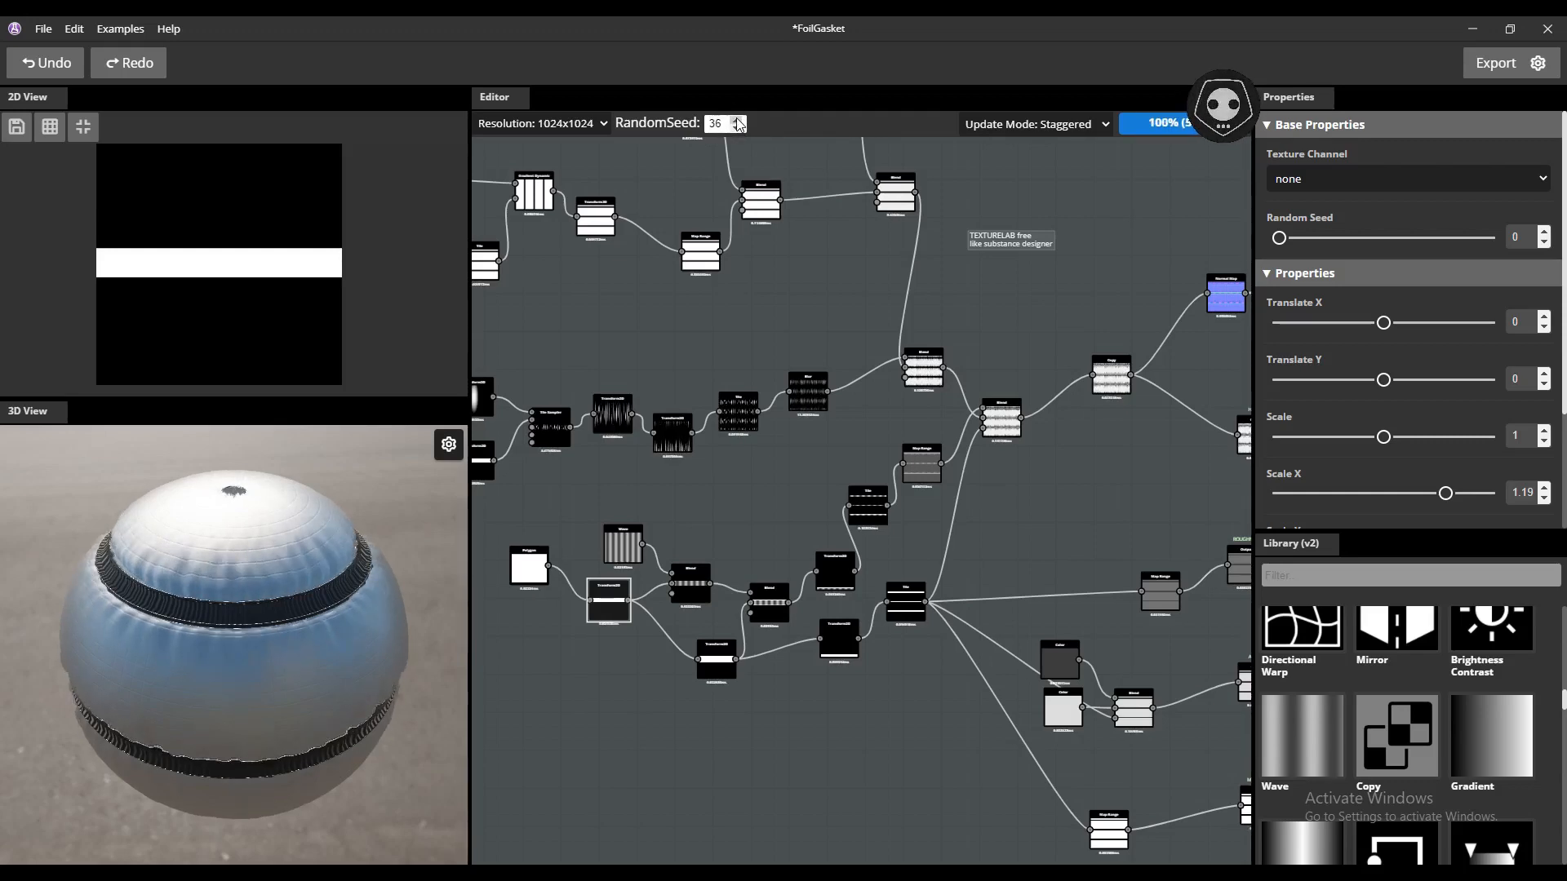
left_click(738, 121)
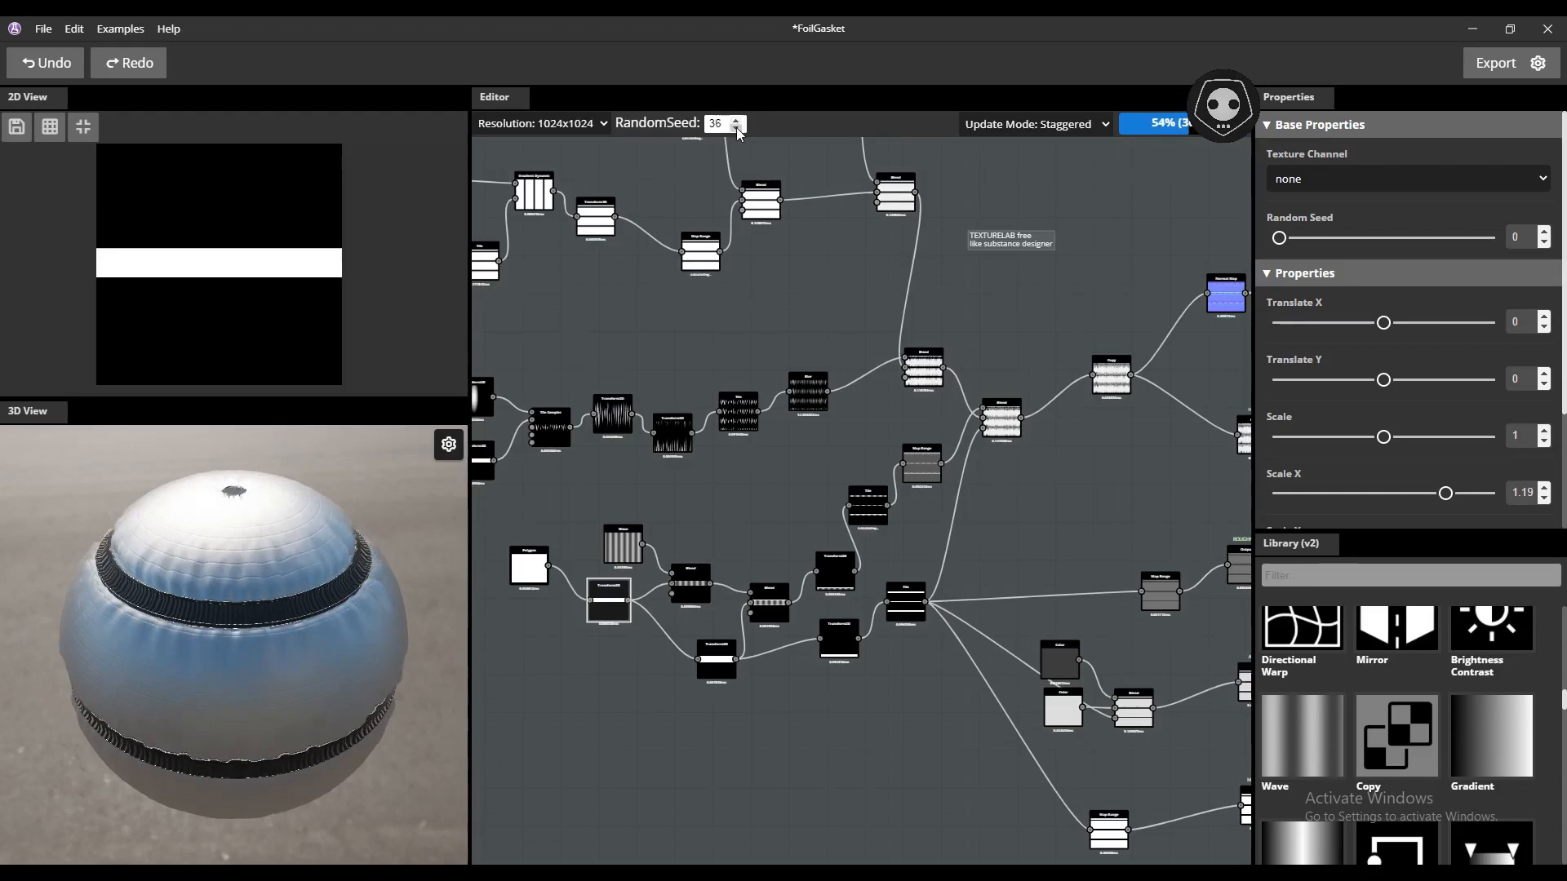
left_click(737, 129)
left_click(737, 129)
left_click(737, 128)
left_click(737, 128)
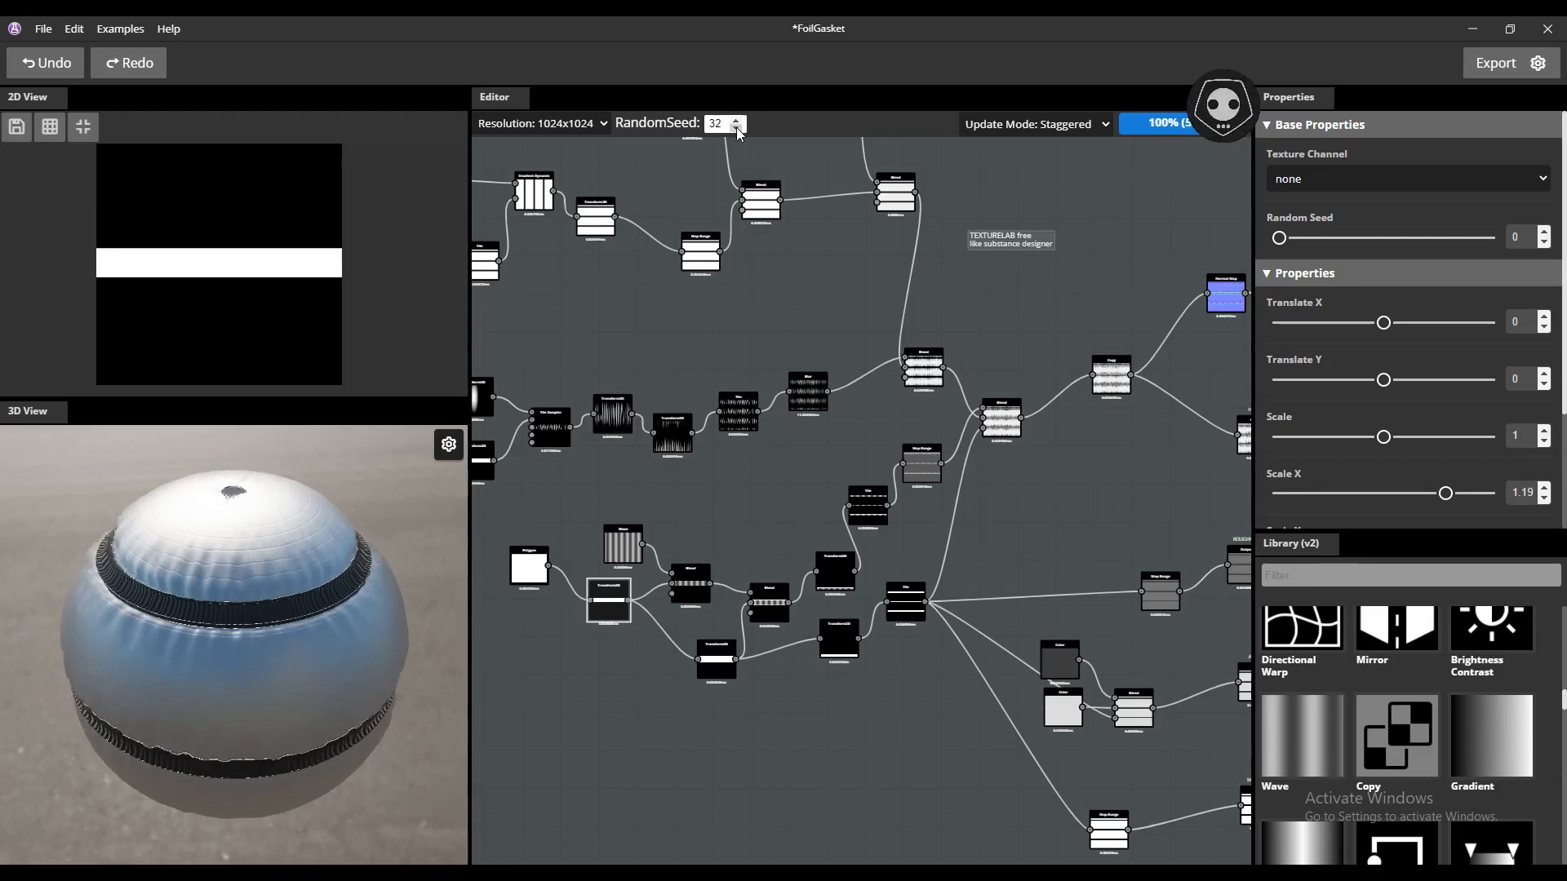
- Review the export settings for the destination folder and the ${project}_${name} naming pattern, and close them without exporting
scroll(951, 398, "down", 4)
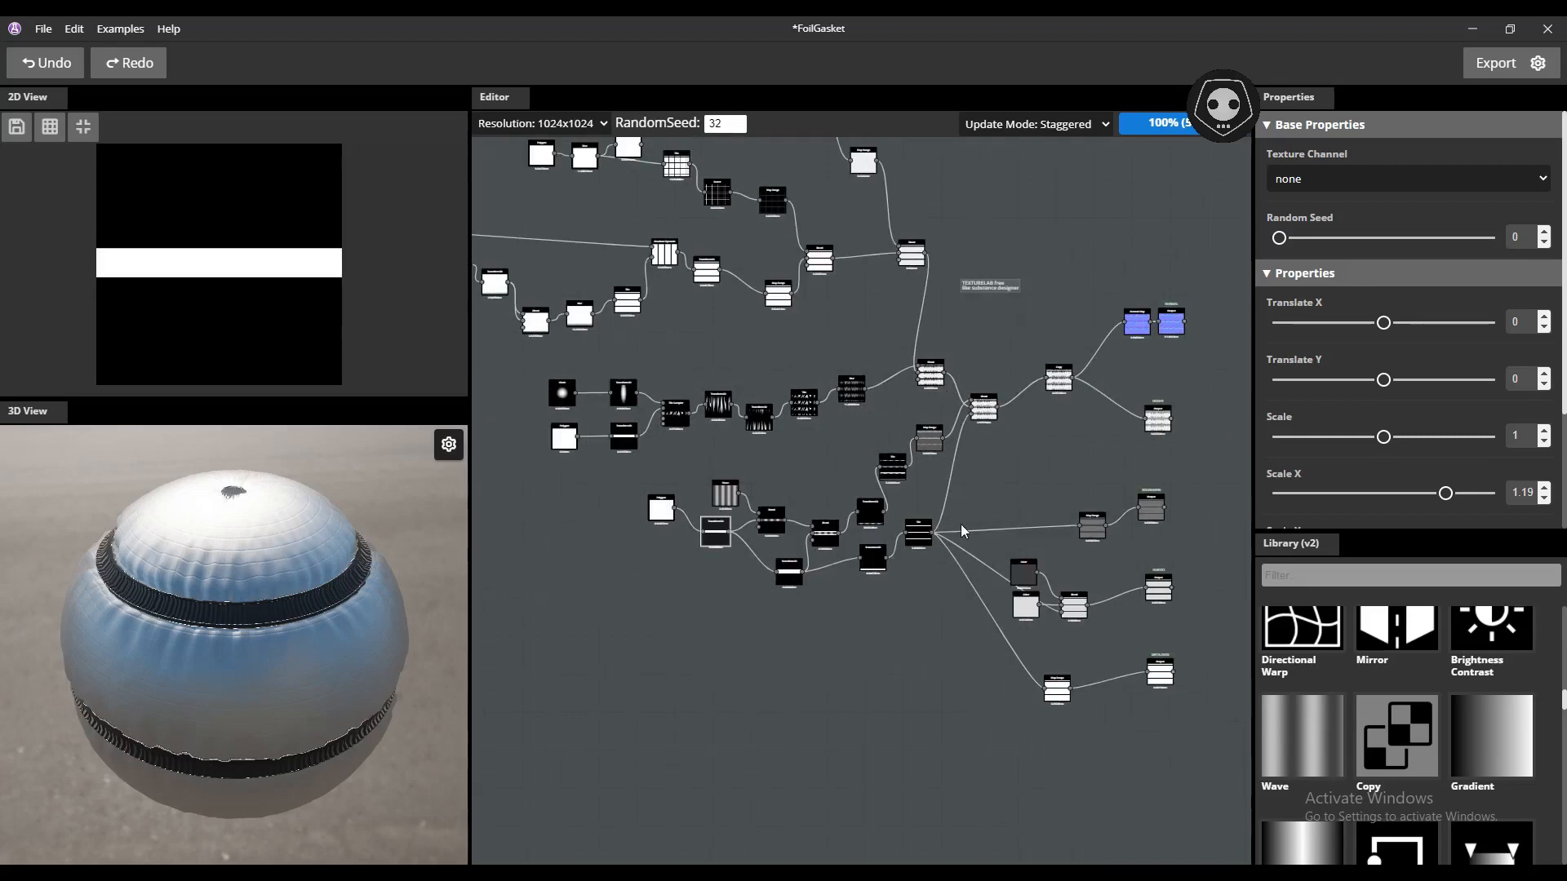
middle_click_drag(956, 528, 698, 525)
scroll(859, 362, "up", 6)
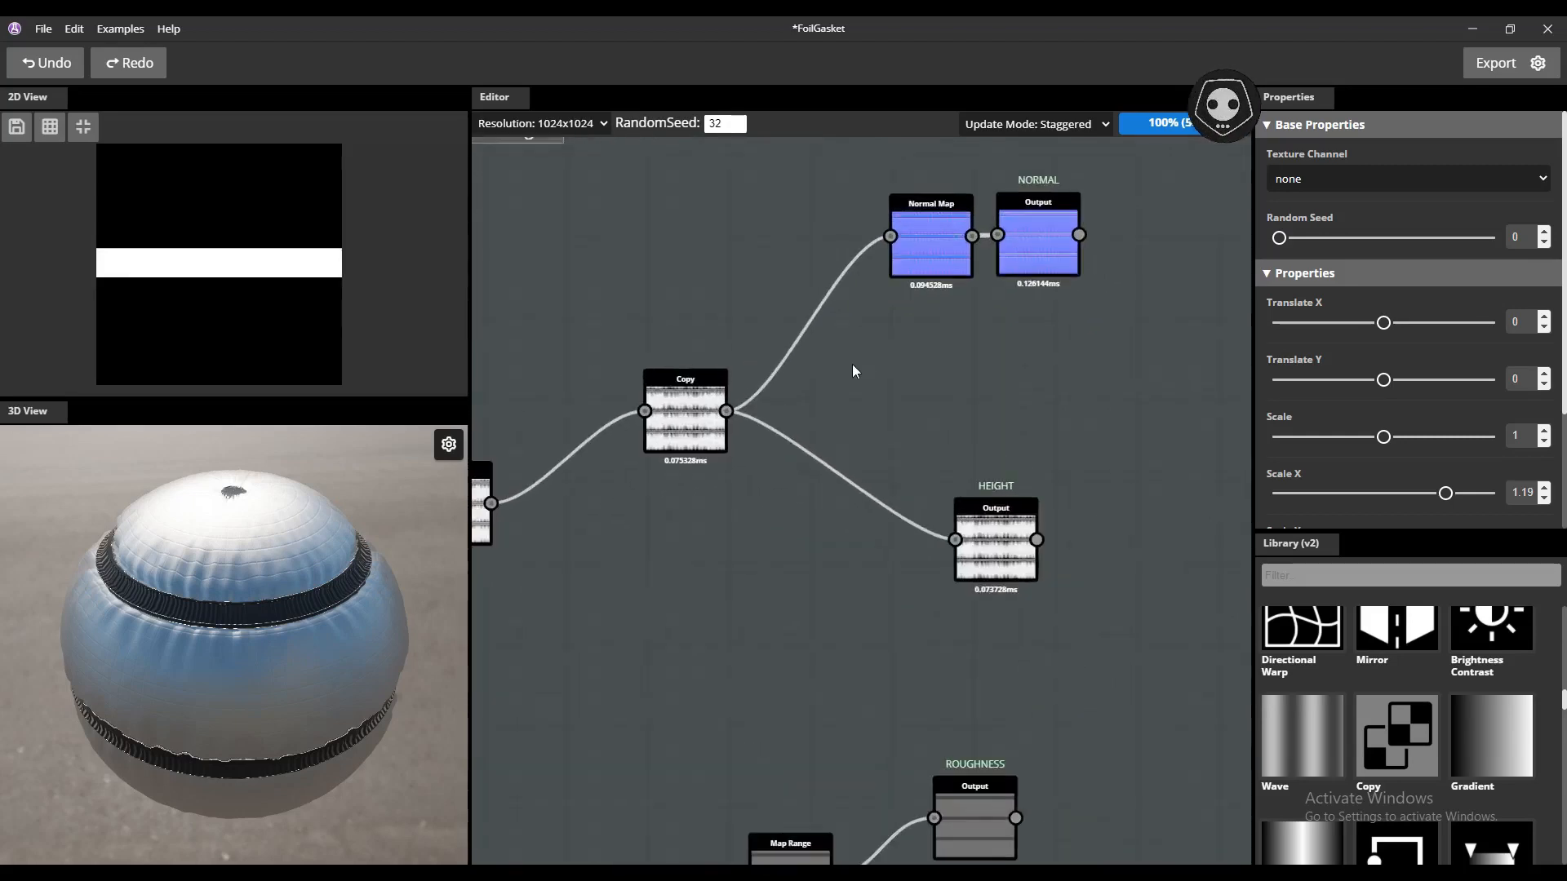
middle_click_drag(847, 480, 1191, 579)
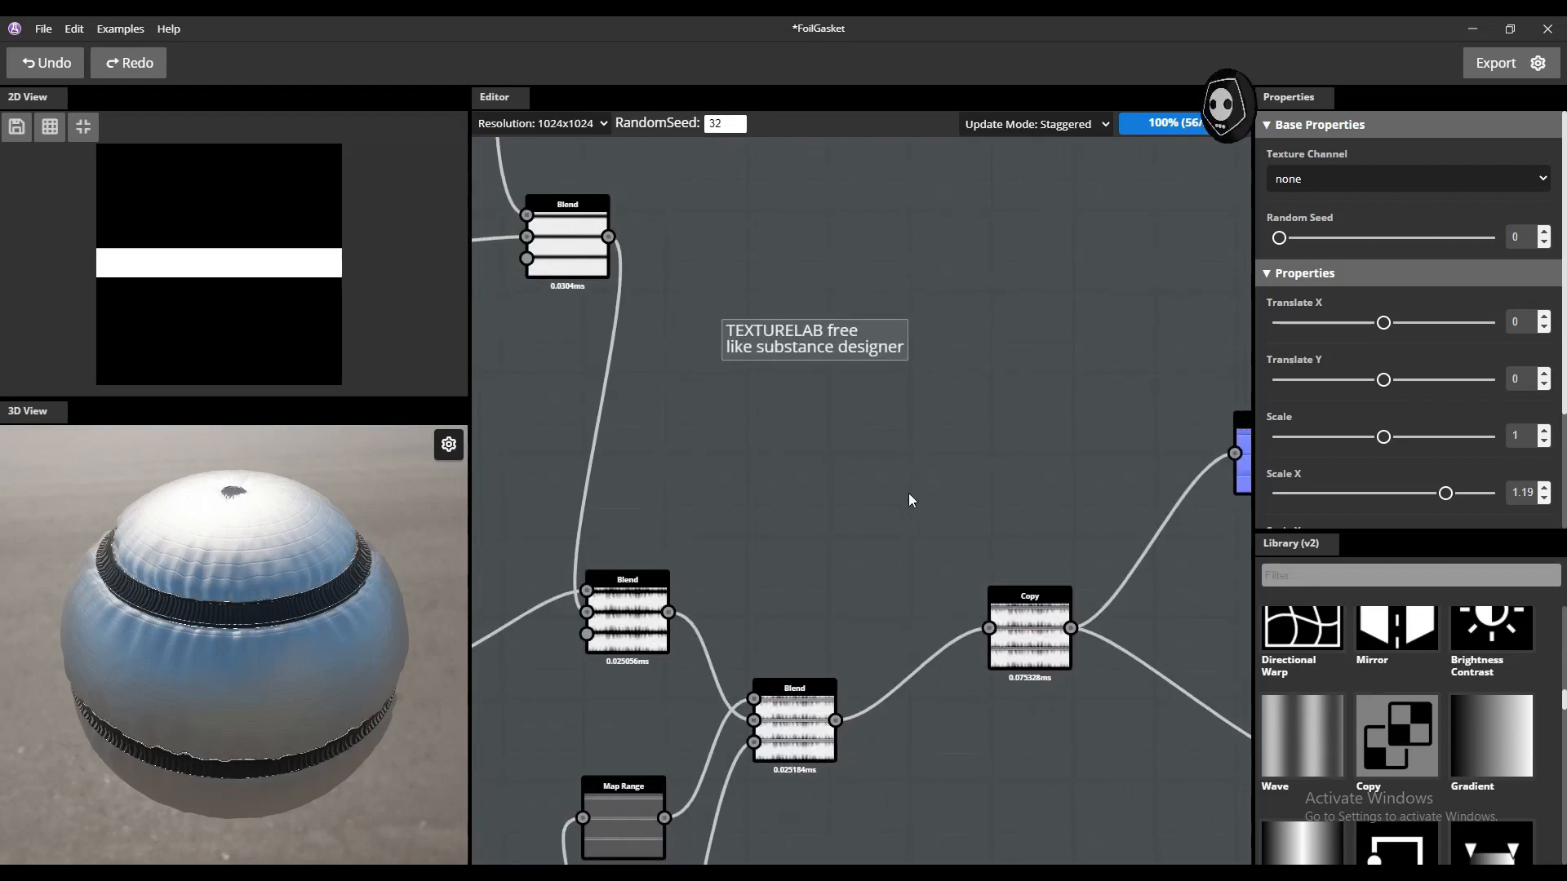
scroll(909, 494, "down", 1)
scroll(909, 494, "up", 1)
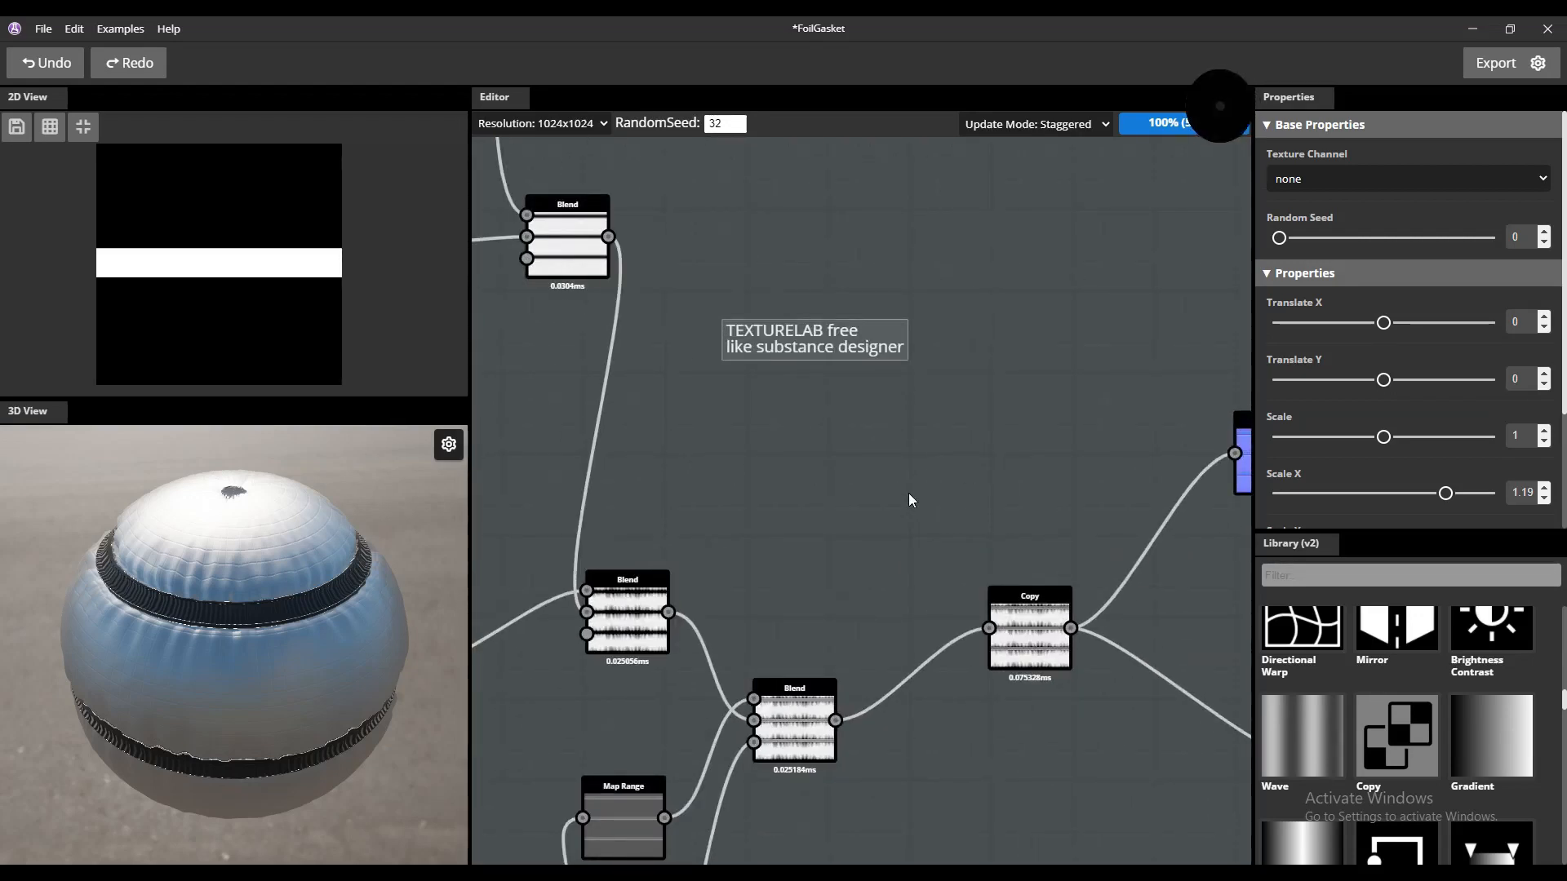
scroll(911, 499, "down", 1)
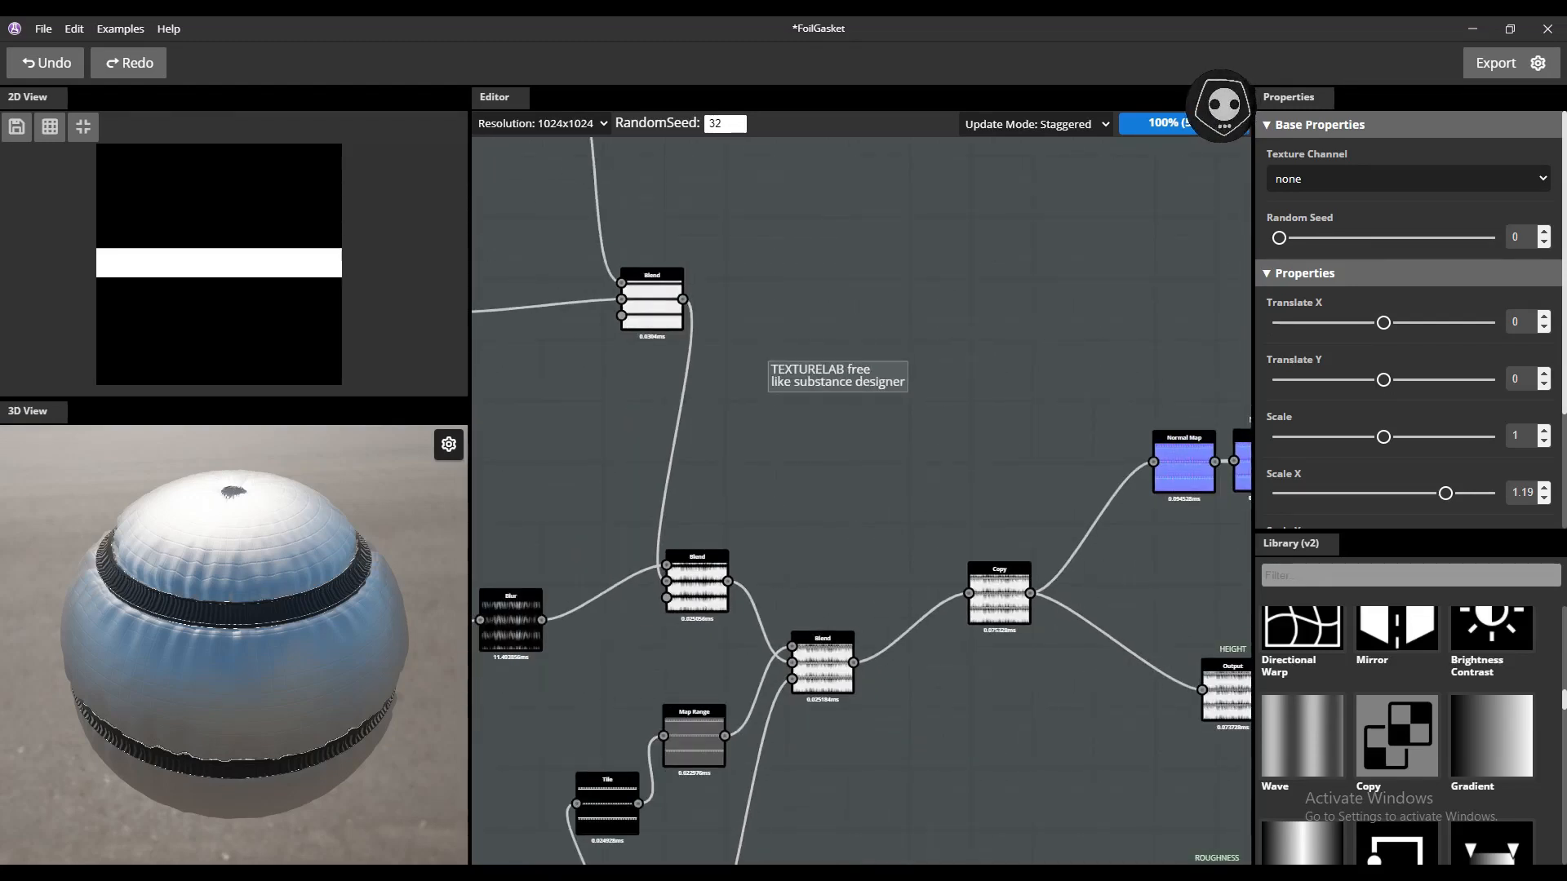
left_click(1537, 63)
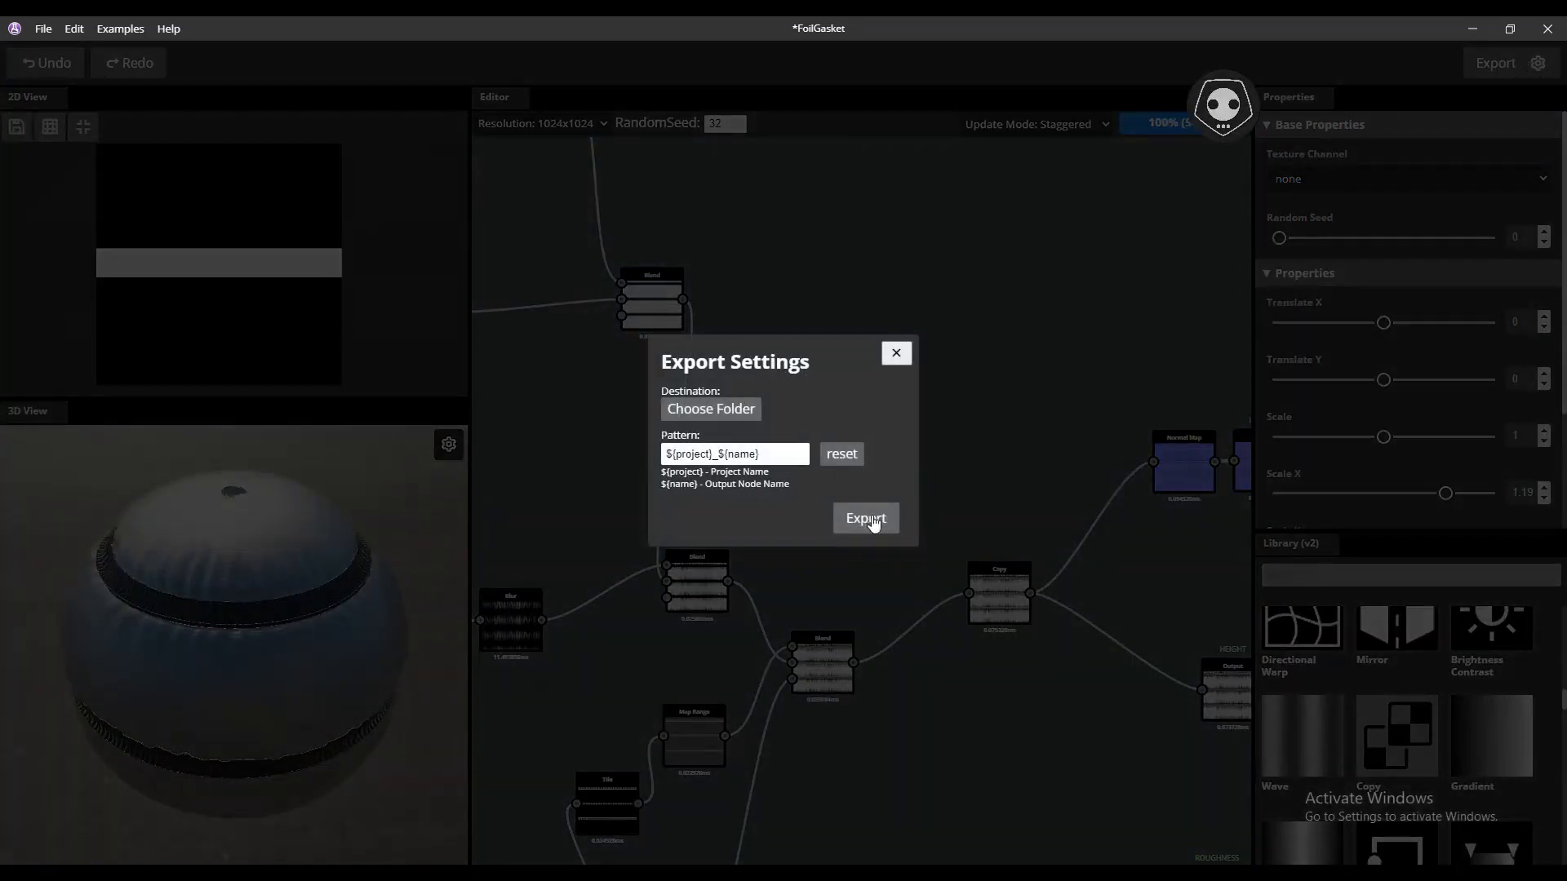
left_click(898, 353)
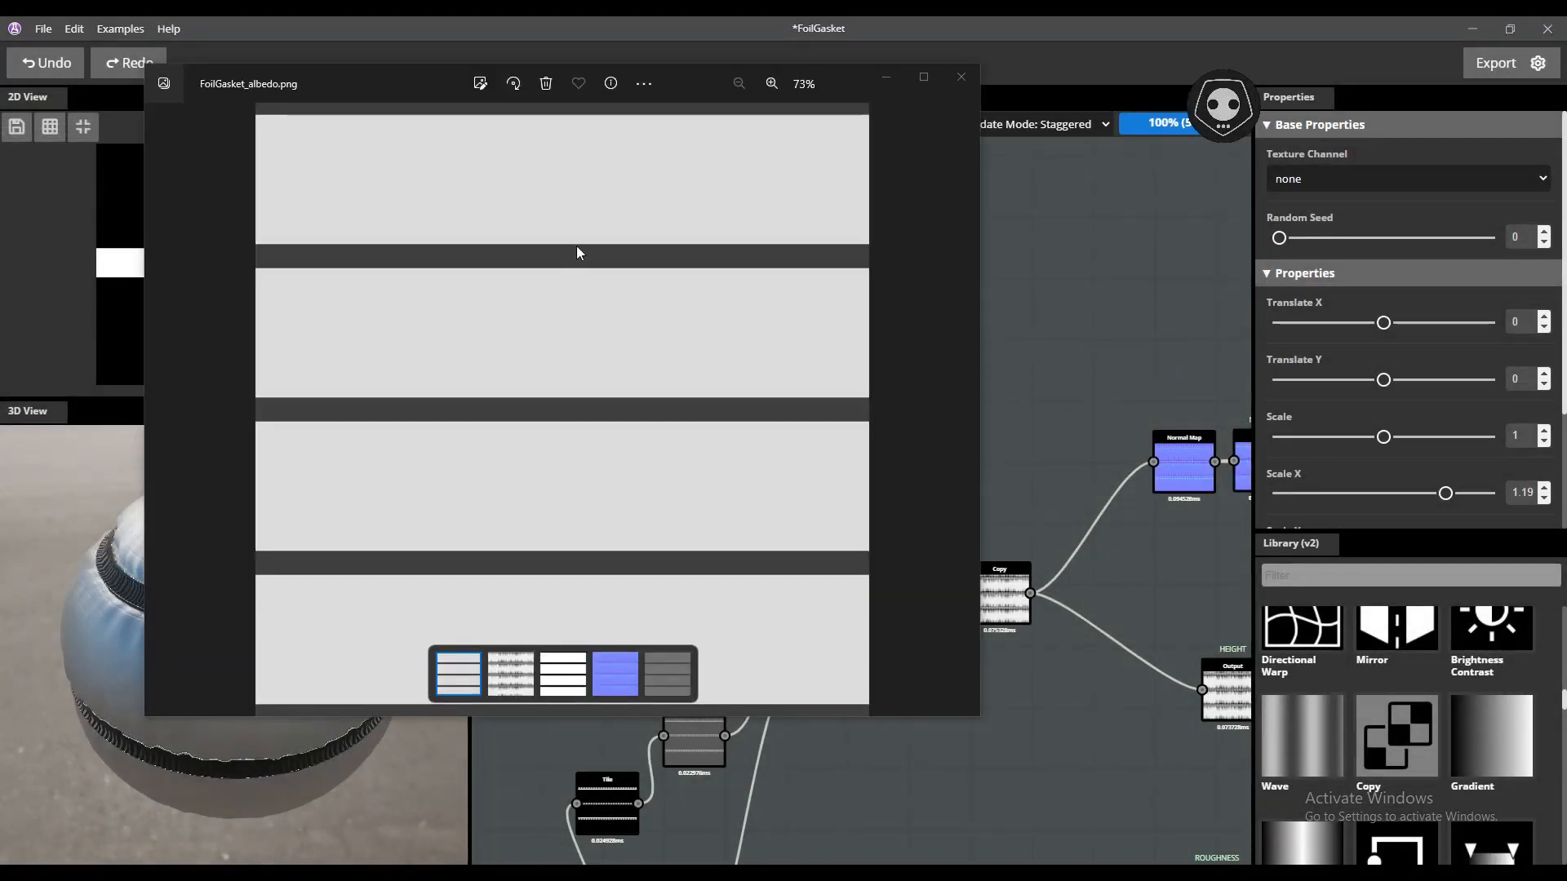
- Browse the exported FoilGasket height, normal and roughness images, return to the albedo image and close the image viewer
left_click(519, 671)
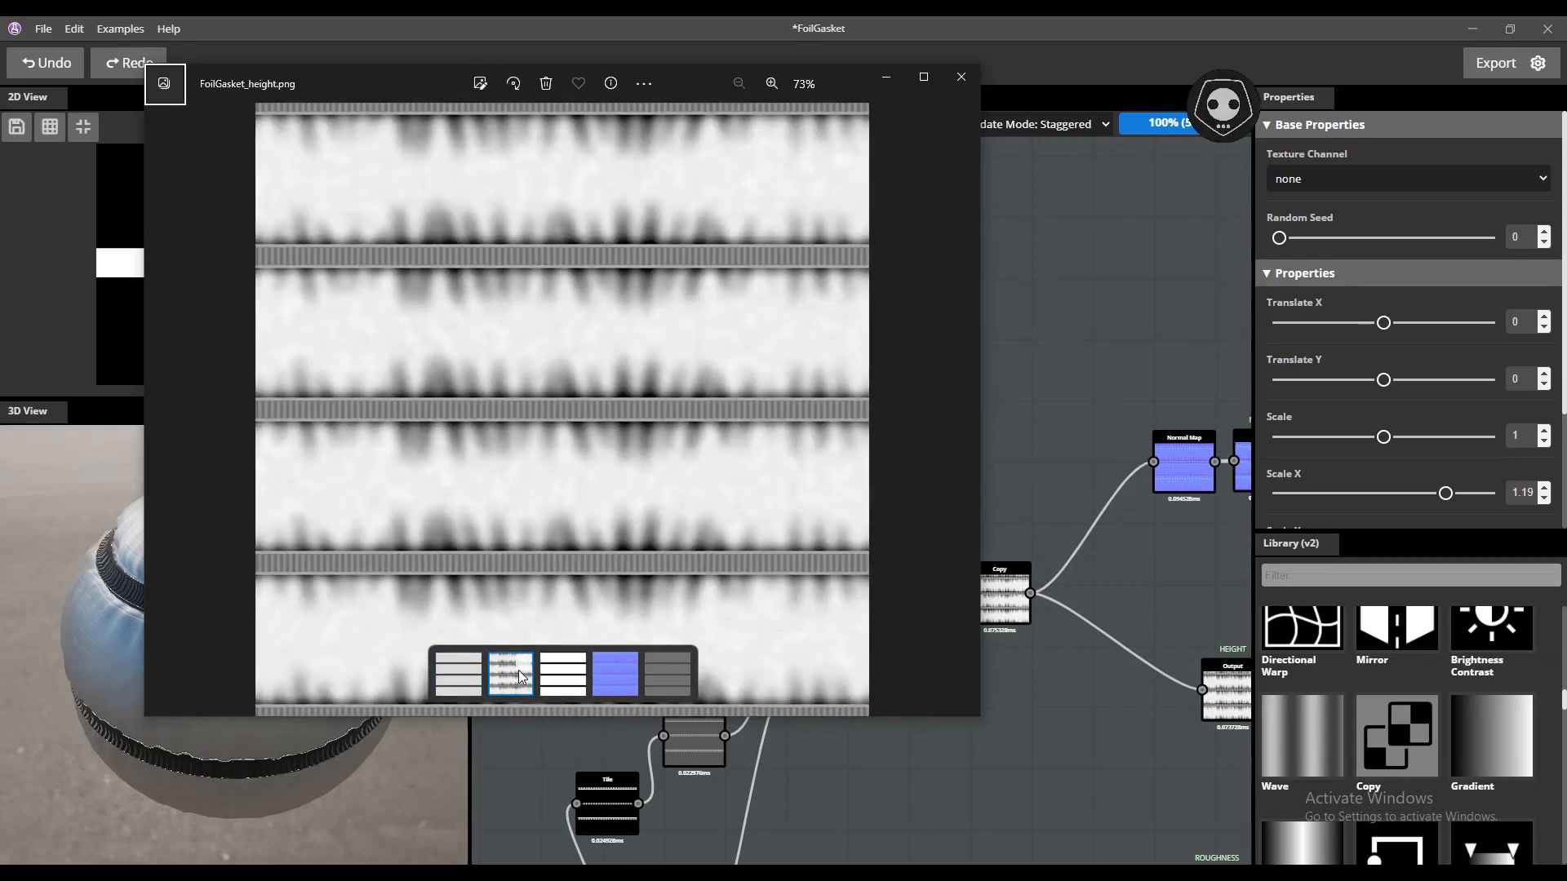
key("Right")
key("Right")
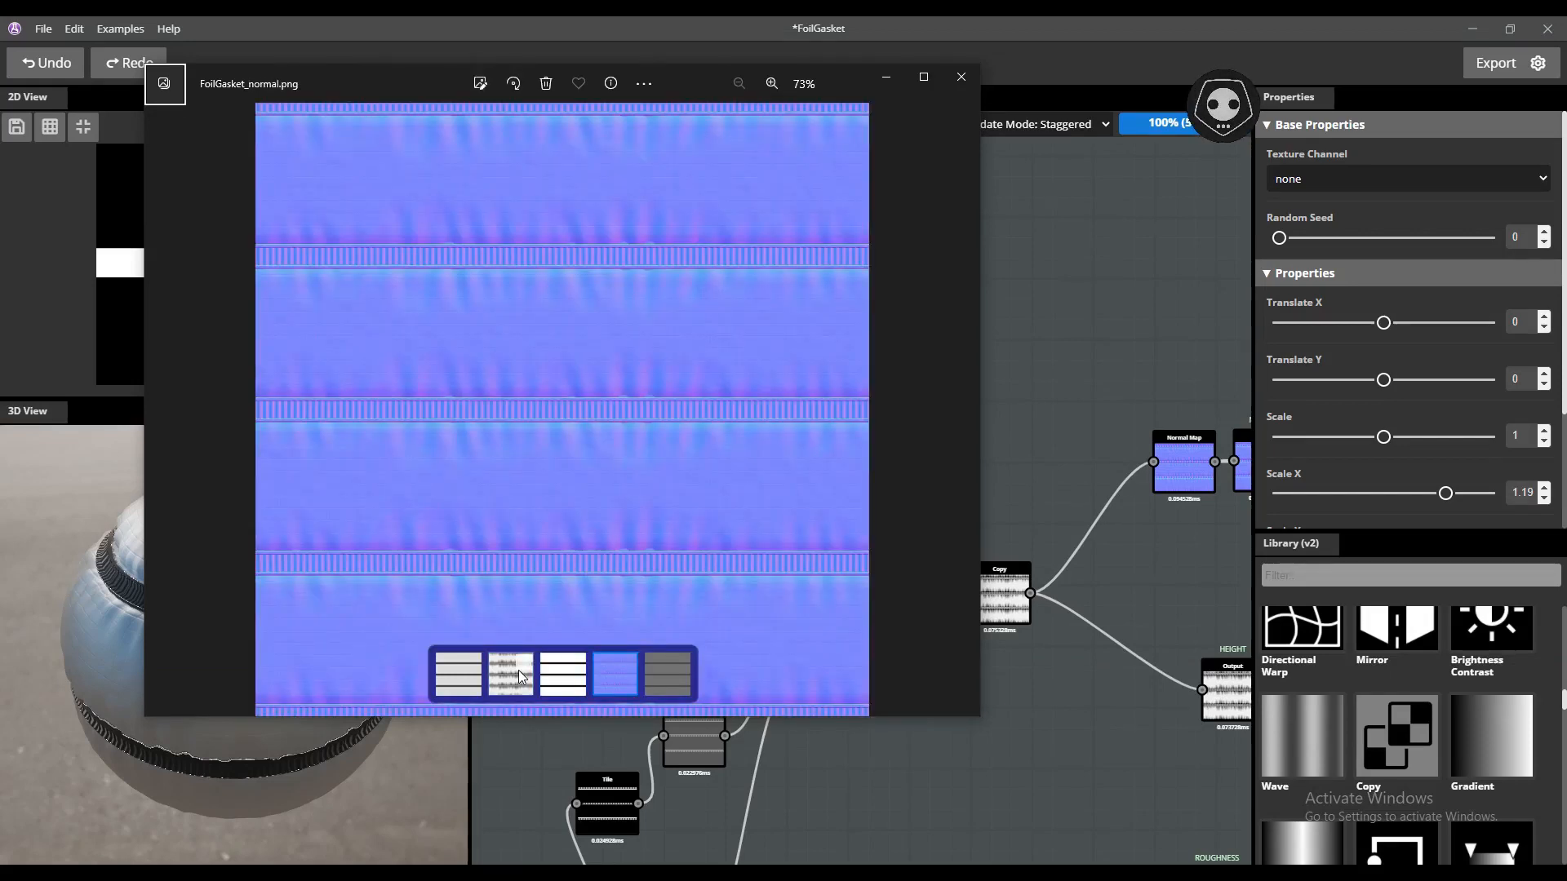
key("Right")
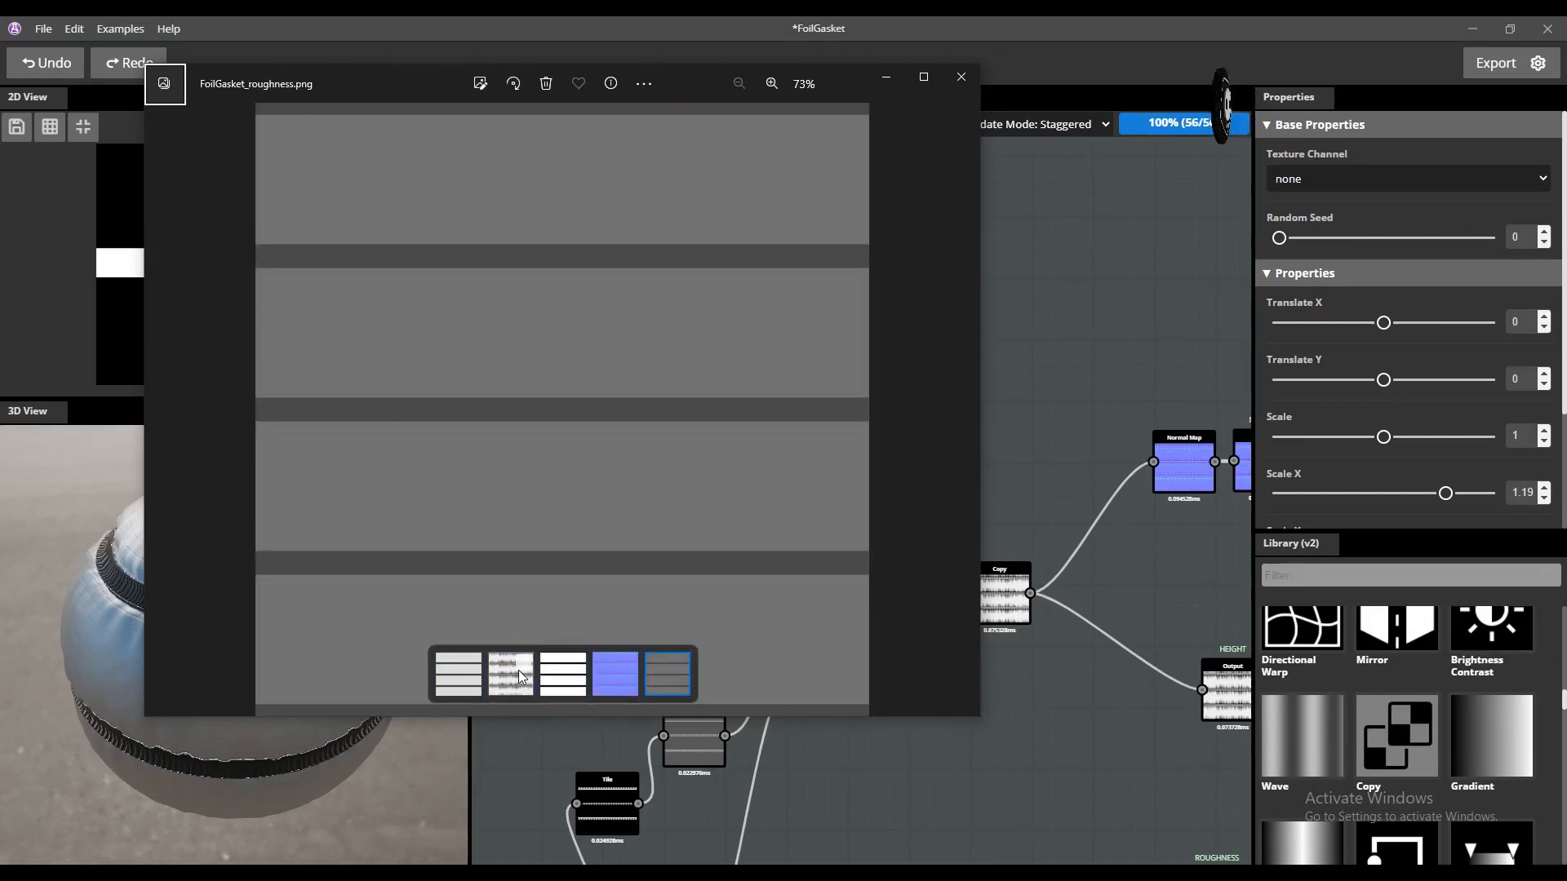
key("Left")
key("Left")
key("Left")
key("Left")
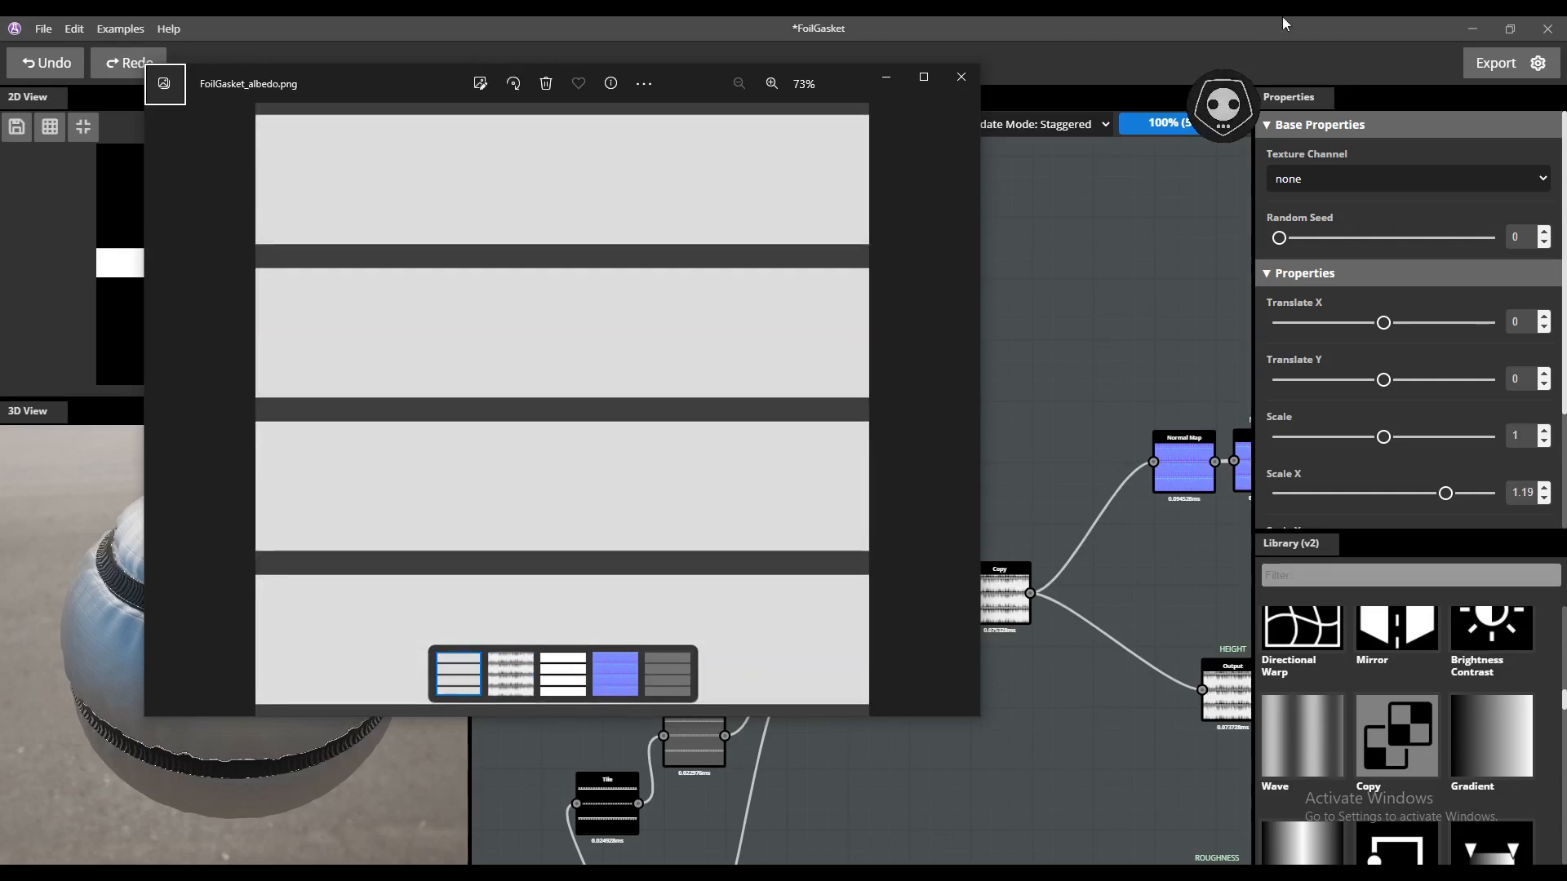
left_click(961, 76)
scroll(746, 457, "down", 5)
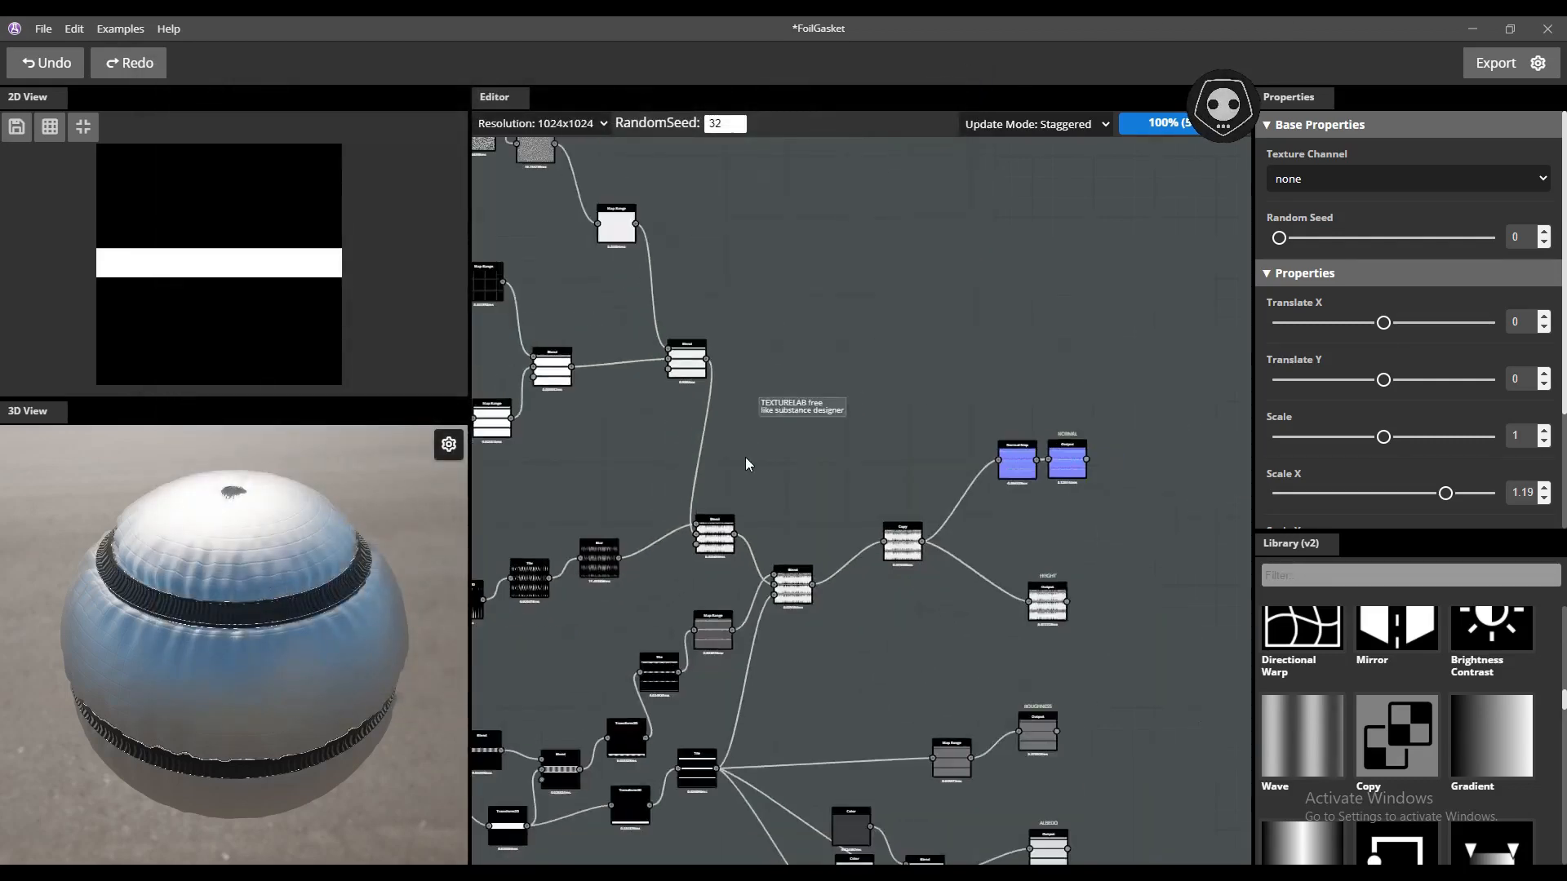
middle_click_drag(846, 409, 996, 374)
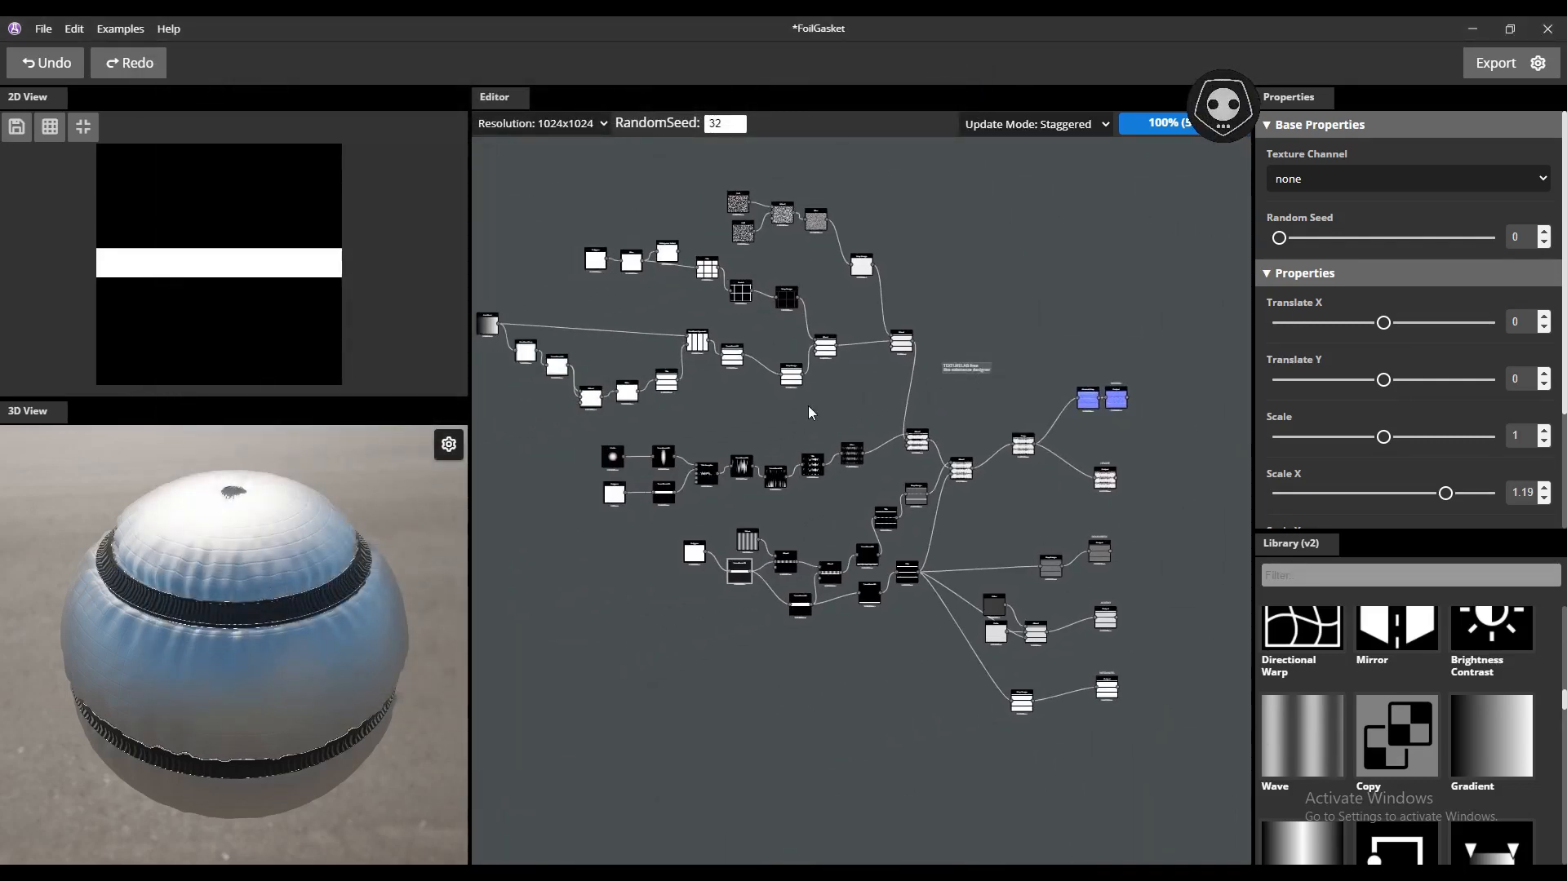
middle_click_drag(811, 413, 910, 406)
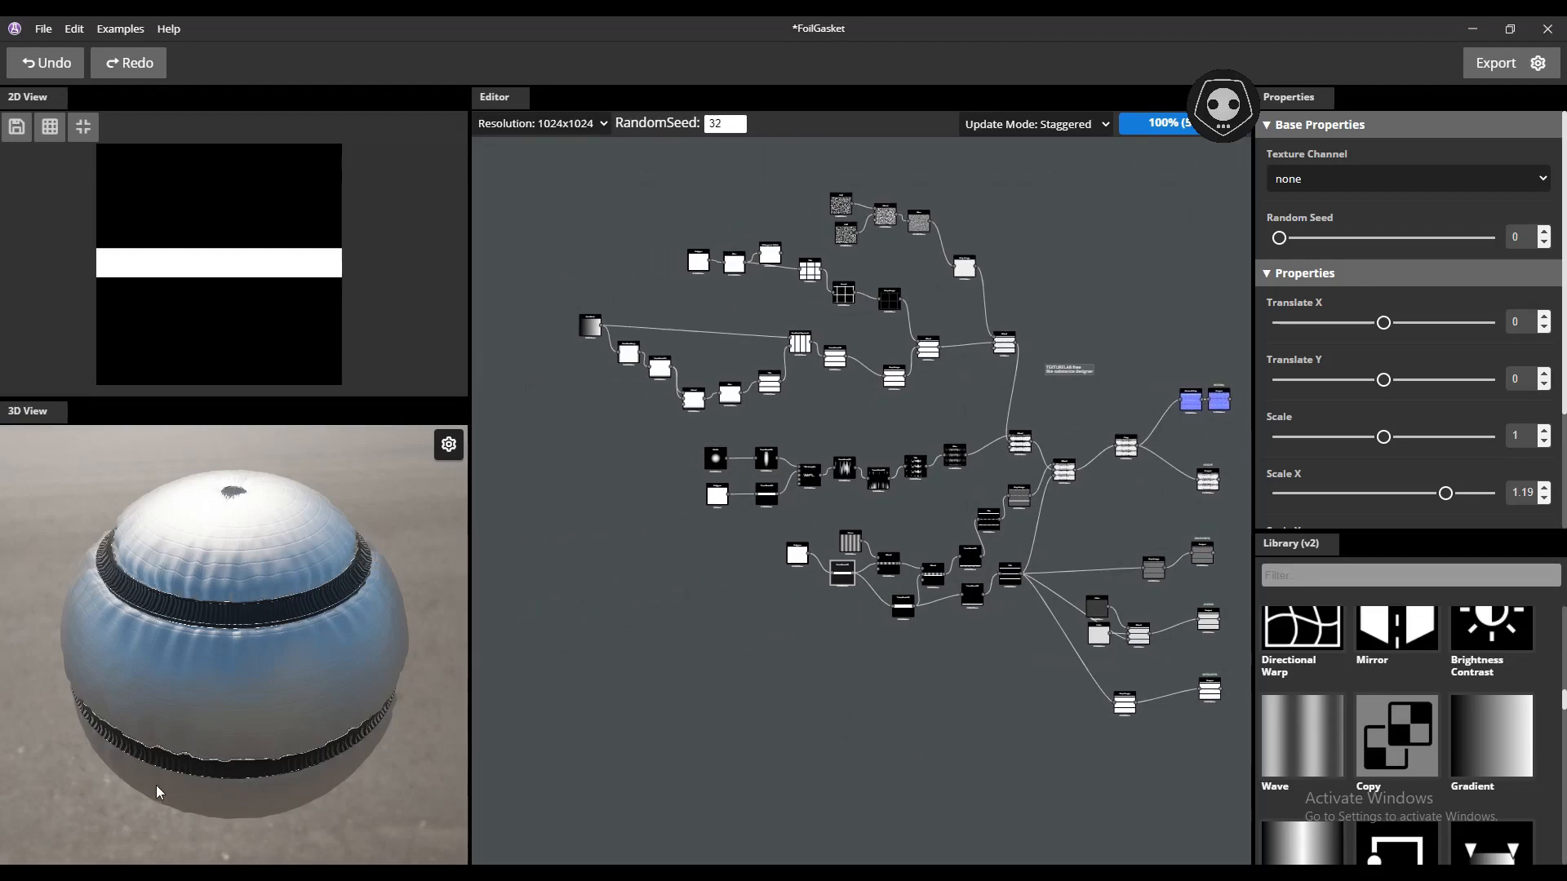